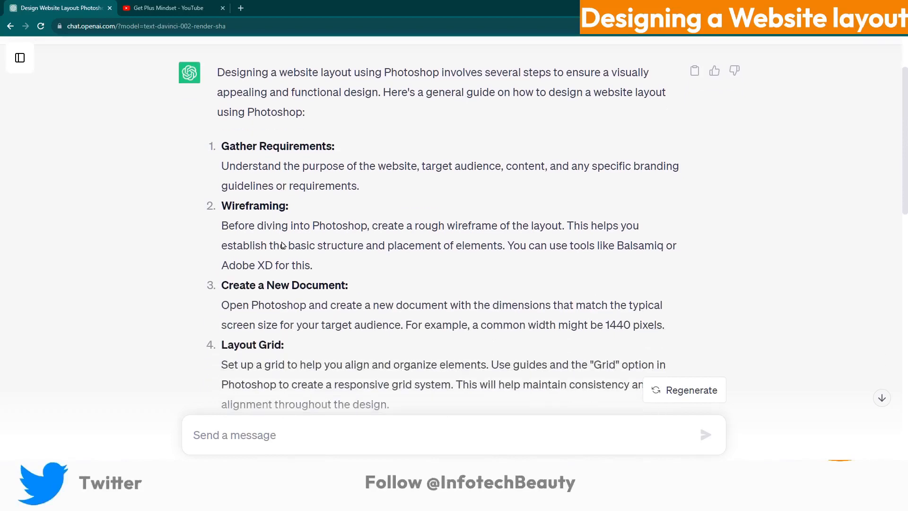
Scroll down and back up through the burger photo collage page
{"action": "scroll", "coordinate": [282, 240], "scroll_direction": "down", "scroll_amount": 2}
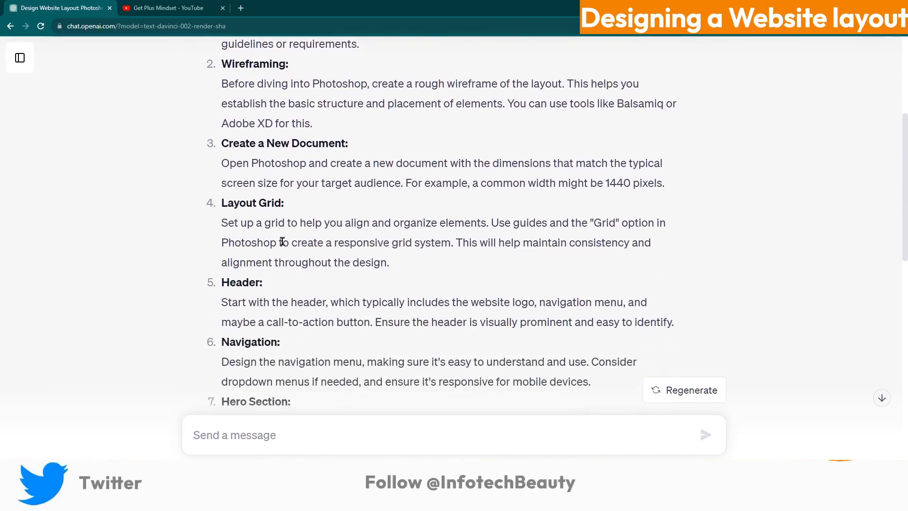
{"action": "scroll", "coordinate": [303, 244], "scroll_direction": "down", "scroll_amount": 2}
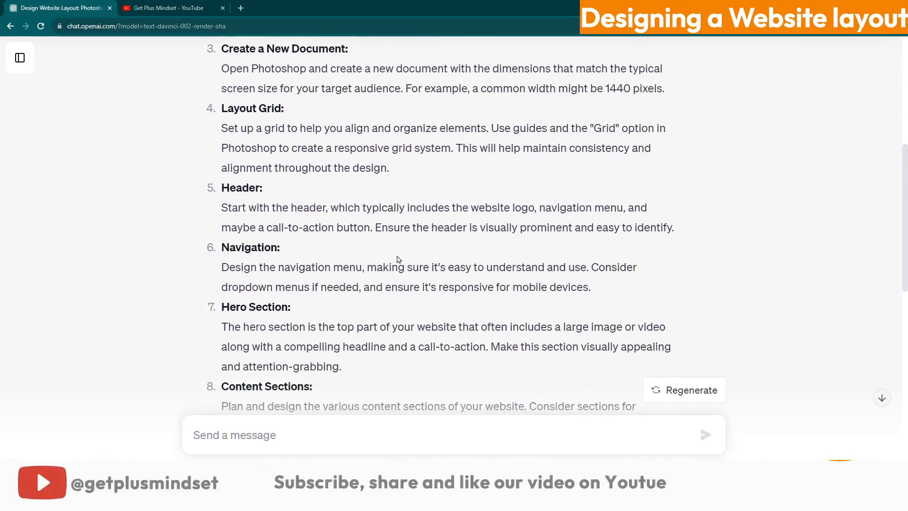
{"action": "scroll", "coordinate": [397, 259], "scroll_direction": "down", "scroll_amount": 3}
{"action": "scroll", "coordinate": [399, 259], "scroll_direction": "down", "scroll_amount": 7}
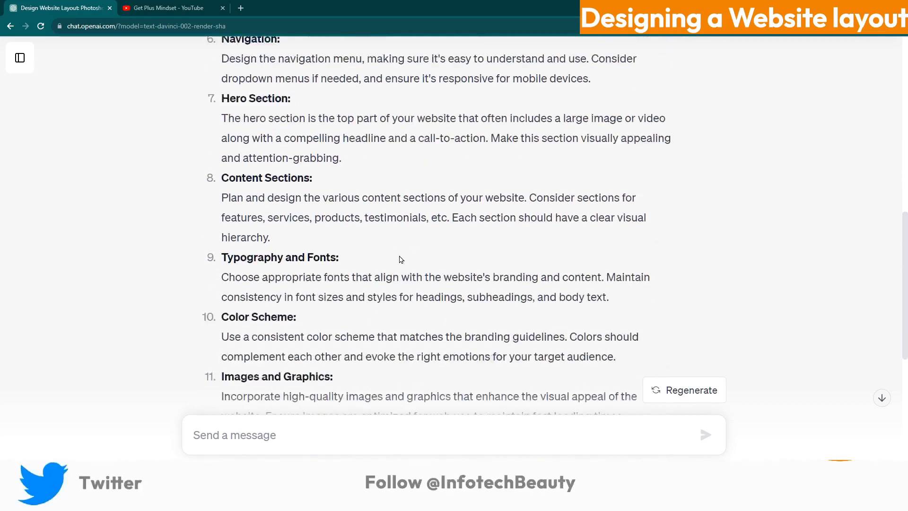
{"action": "scroll", "coordinate": [399, 260], "scroll_direction": "down", "scroll_amount": 3}
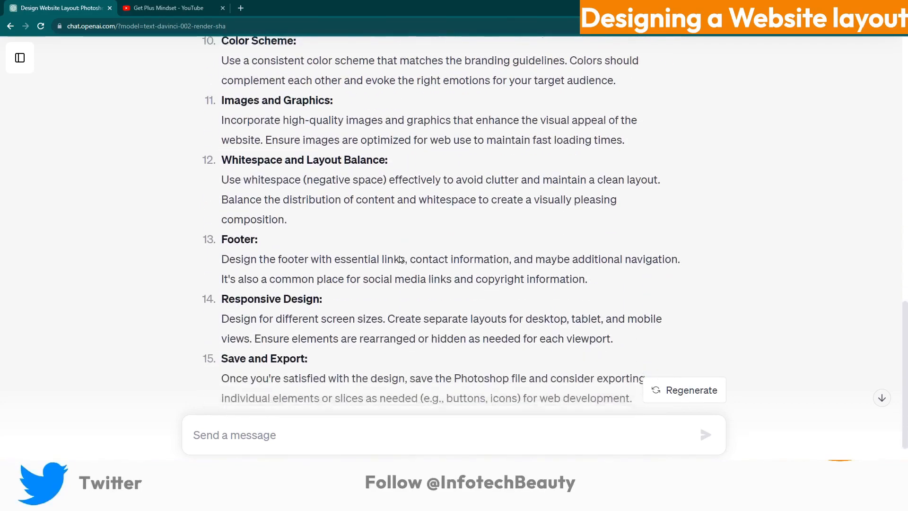
{"action": "scroll", "coordinate": [399, 259], "scroll_direction": "up", "scroll_amount": 3}
{"action": "scroll", "coordinate": [399, 259], "scroll_direction": "up", "scroll_amount": 7}
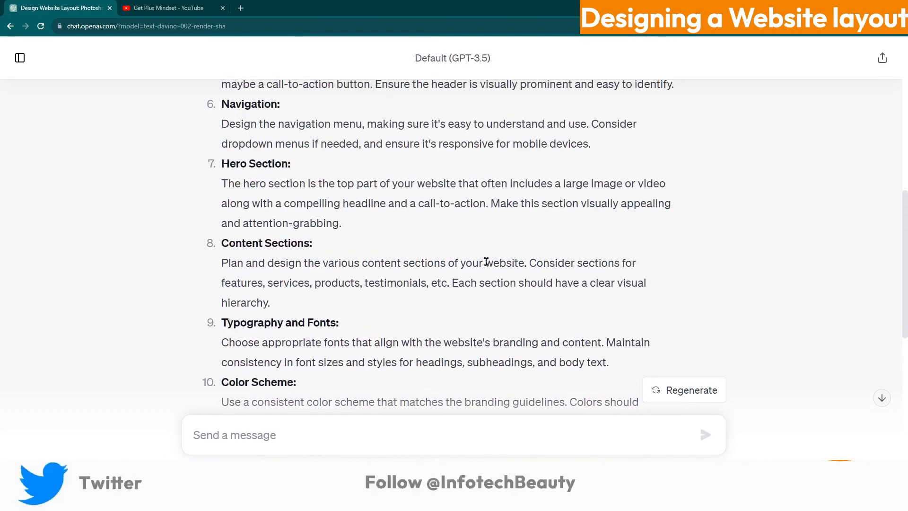
{"action": "scroll", "coordinate": [486, 262], "scroll_direction": "up", "scroll_amount": 5}
{"action": "scroll", "coordinate": [486, 262], "scroll_direction": "up", "scroll_amount": 4}
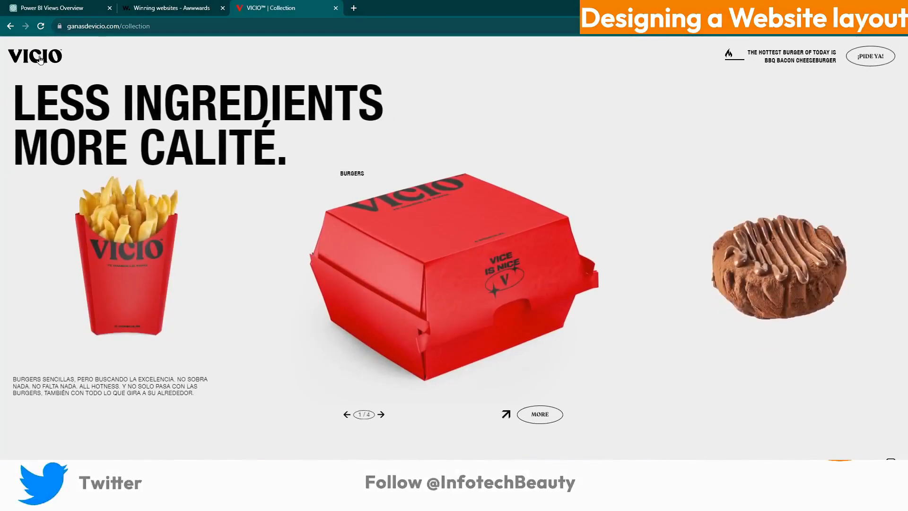
Load the VICIO homepage, then open a new tab on Google's start page
{"action": "left_click", "coordinate": [40, 59]}
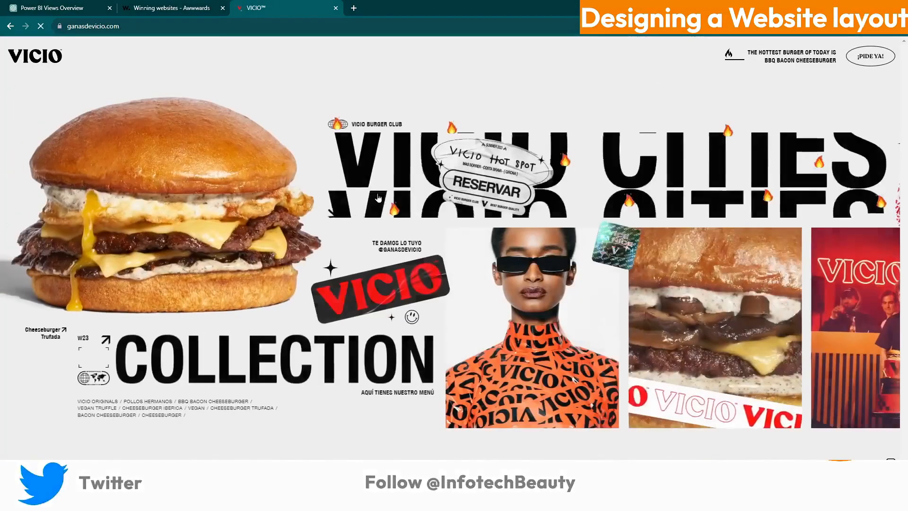
{"action": "scroll", "coordinate": [650, 296], "scroll_direction": "down", "scroll_amount": 10}
{"action": "scroll", "coordinate": [662, 322], "scroll_direction": "up", "scroll_amount": 10}
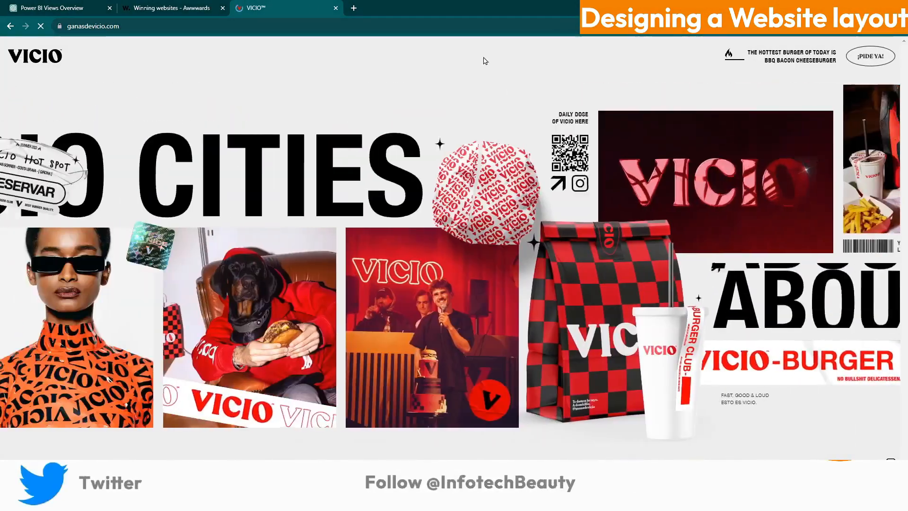
{"action": "left_click", "coordinate": [356, 8]}
{"action": "left_click", "coordinate": [452, 200]}
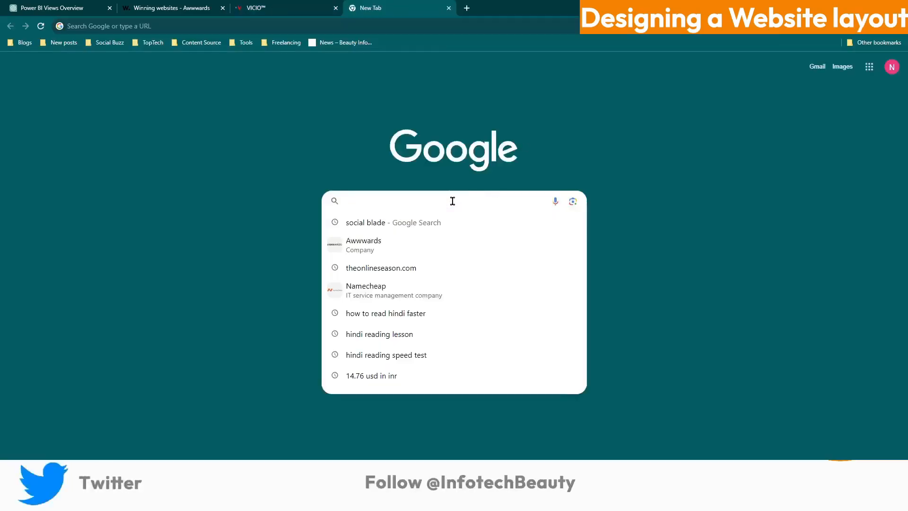
Search Google for pixabay and open the Free Pixabay Photos result on Pexels
{"action": "type", "text": "pixa"}
{"action": "left_click", "coordinate": [359, 243]}
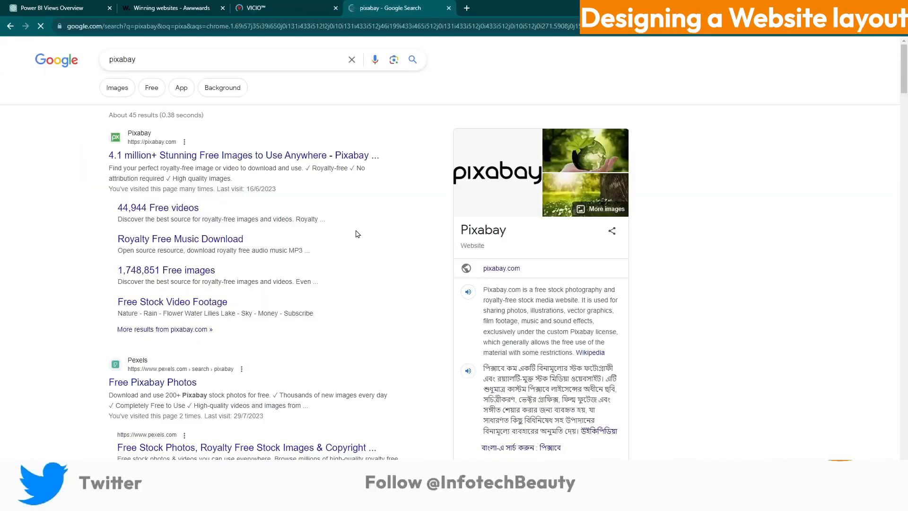
{"action": "left_click", "coordinate": [142, 377]}
Replace the Pexels query with burger and browse the burger photo results
{"action": "left_click", "coordinate": [299, 56]}
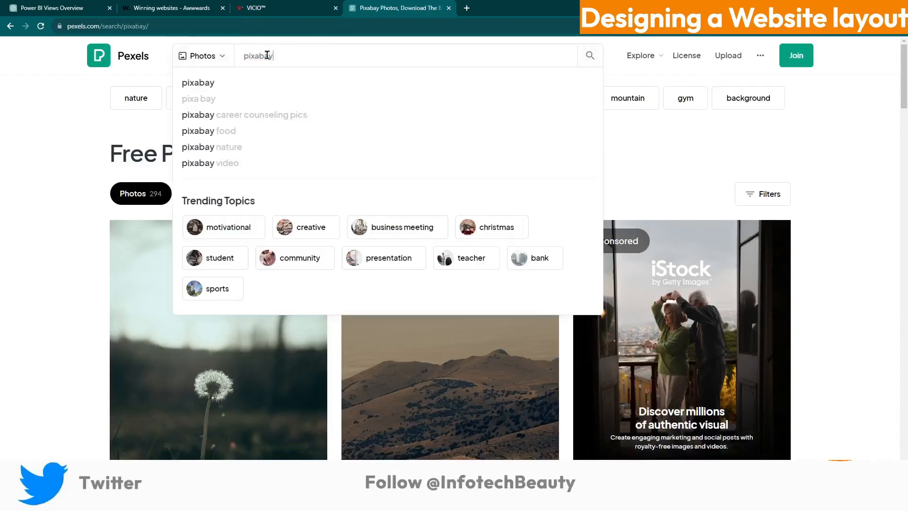
{"action": "double_click", "coordinate": [256, 55]}
{"action": "type", "text": "barger"}
{"action": "key", "text": "Return"}
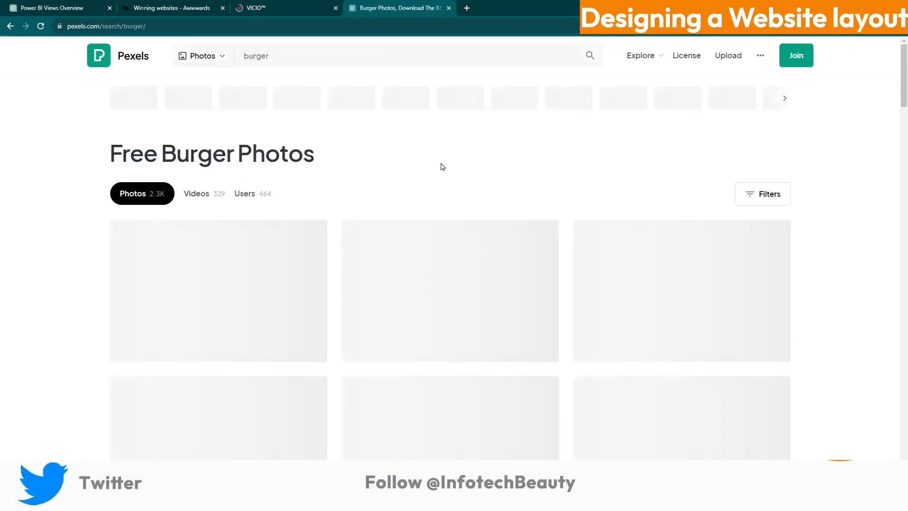
{"action": "scroll", "coordinate": [475, 168], "scroll_direction": "down", "scroll_amount": 8}
{"action": "scroll", "coordinate": [473, 170], "scroll_direction": "down", "scroll_amount": 20}
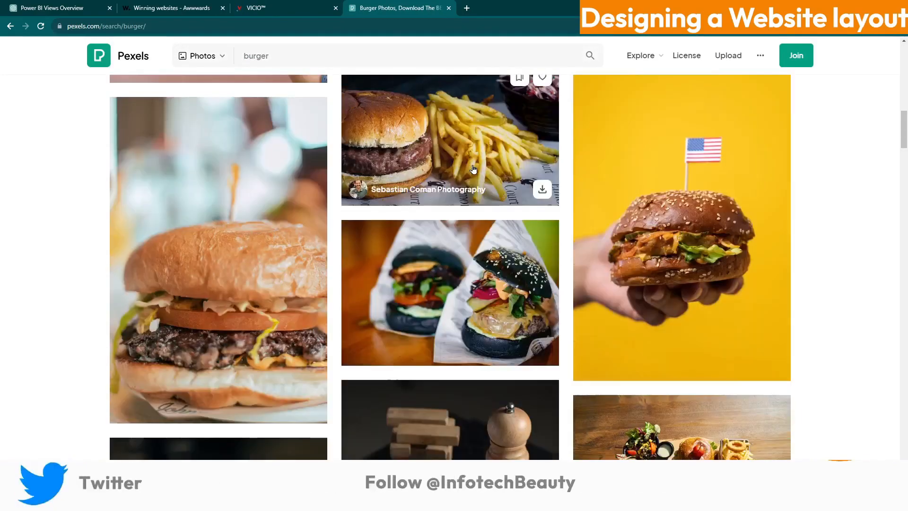
{"action": "scroll", "coordinate": [474, 169], "scroll_direction": "down", "scroll_amount": 5}
{"action": "scroll", "coordinate": [474, 169], "scroll_direction": "up", "scroll_amount": 5}
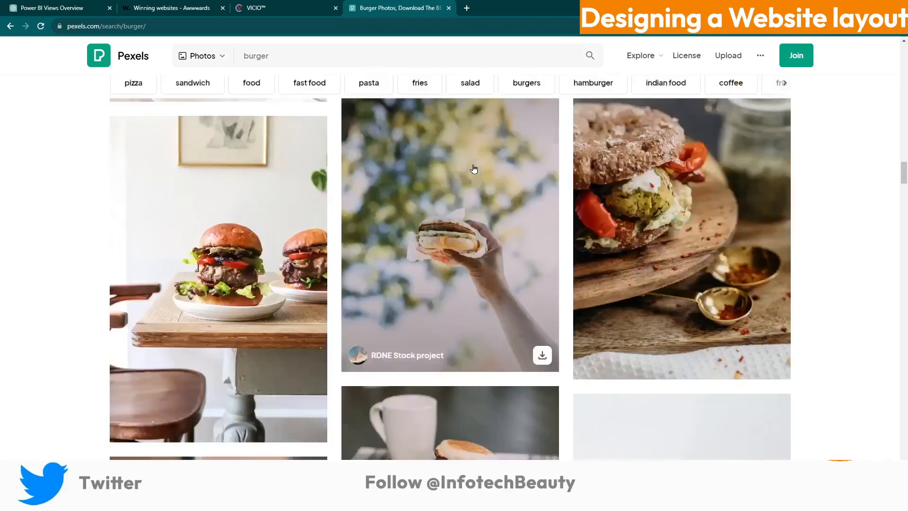
{"action": "left_click", "coordinate": [76, 501]}
Launch Photoshop CS5.1 and create a new transparent document 1920 px wide
{"action": "type", "text": "ph"}
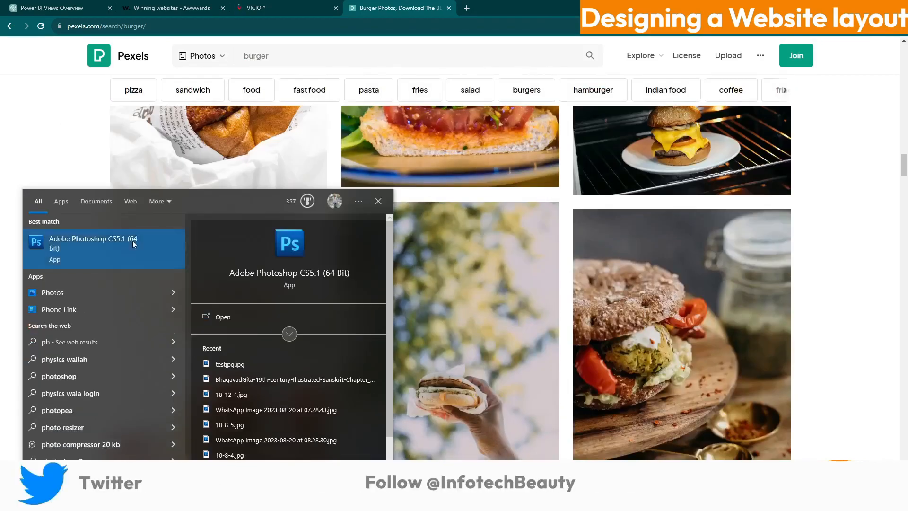
{"action": "left_click", "coordinate": [132, 241]}
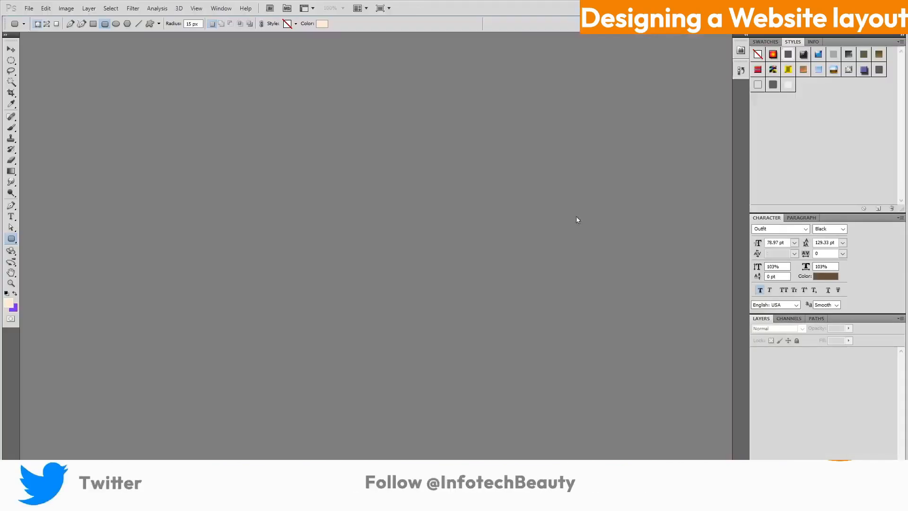
{"action": "left_click", "coordinate": [282, 142]}
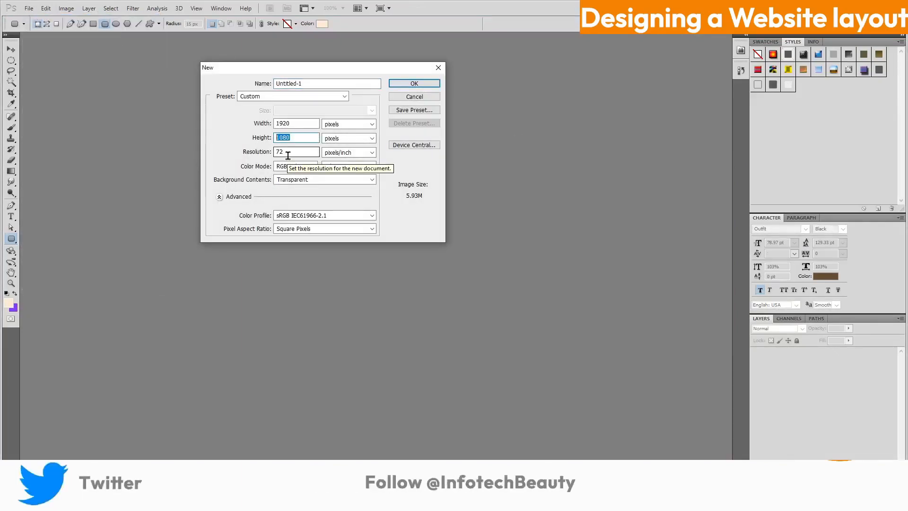
{"action": "left_click", "coordinate": [420, 83]}
Save the new document as Bargursite.psd
{"action": "left_click", "coordinate": [29, 8]}
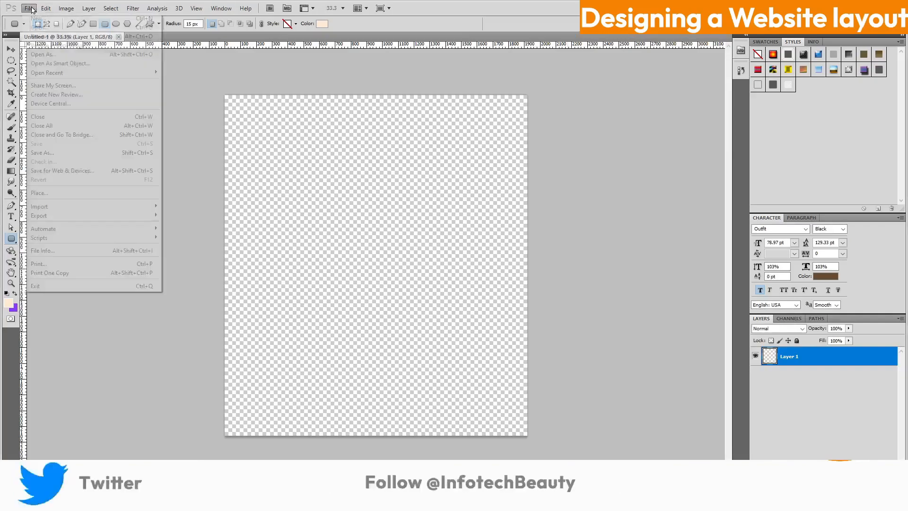
{"action": "left_click", "coordinate": [49, 154]}
{"action": "type", "text": "B"}
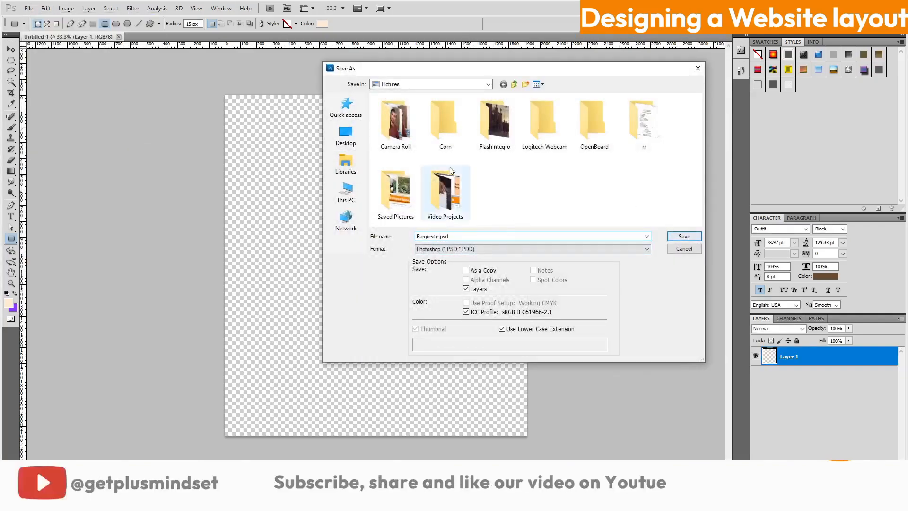
{"action": "type", "text": "argursite"}
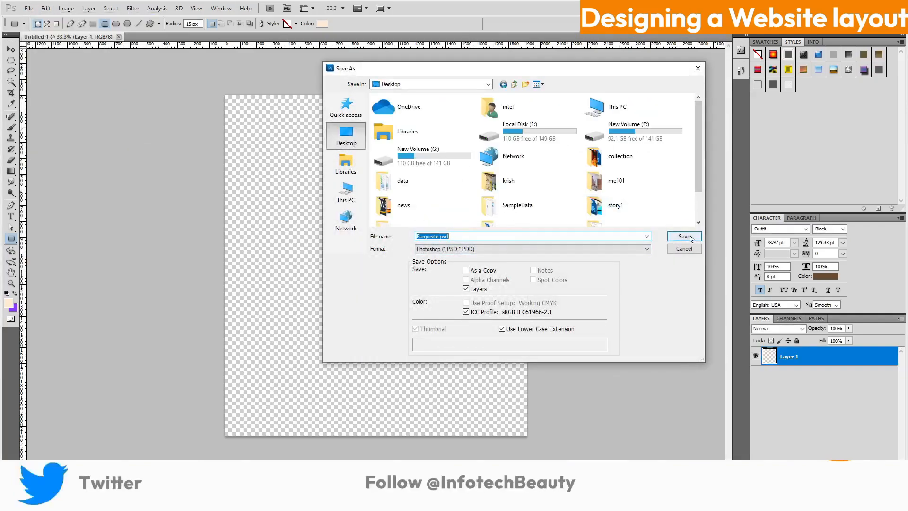
{"action": "key", "text": "Return"}
{"action": "key", "text": "Return"}
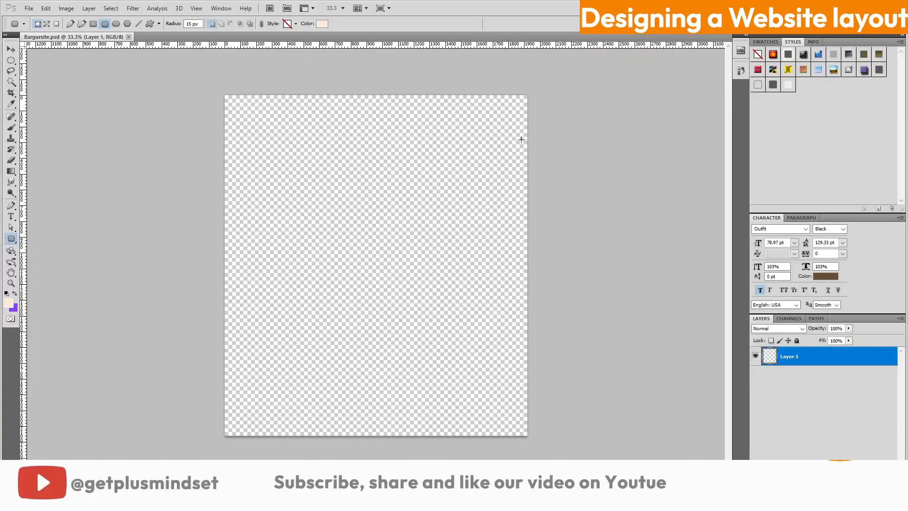
Fill the new layer with a near-white foreground colour using the Paint Bucket
{"action": "left_click", "coordinate": [9, 303]}
{"action": "left_click_drag", "start_coordinate": [684, 195], "coordinate": [661, 193]}
{"action": "left_click", "coordinate": [889, 185]}
{"action": "right_click", "coordinate": [11, 171]}
{"action": "left_click", "coordinate": [42, 180]}
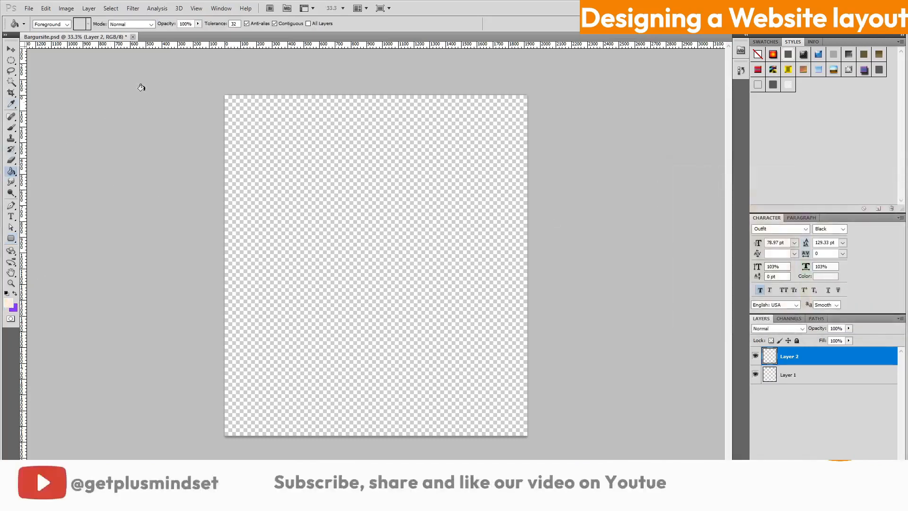
{"action": "left_click", "coordinate": [426, 188]}
Add a vertical guide and place it at about 100 px
{"action": "key", "text": "ctrl+plus"}
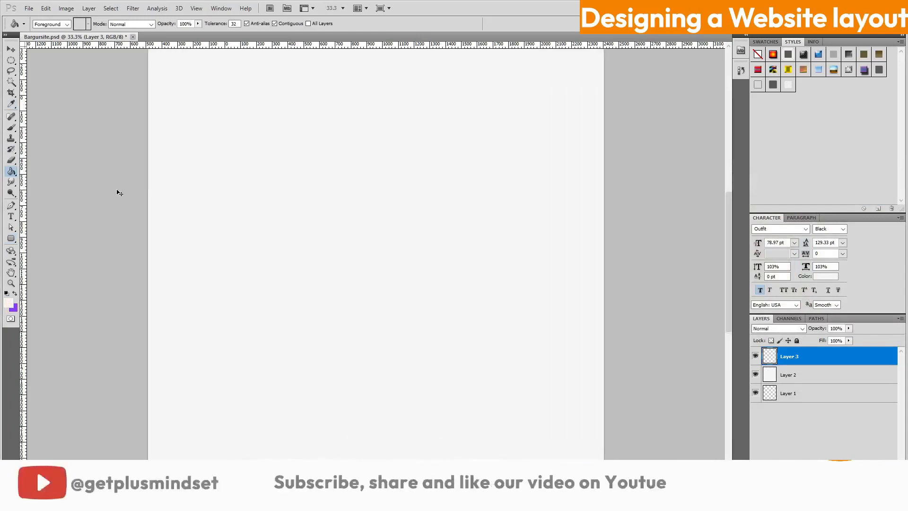
{"action": "key", "text": "ctrl+plus"}
{"action": "scroll", "coordinate": [564, 287], "scroll_direction": "up", "scroll_amount": 2}
{"action": "left_click", "coordinate": [196, 8]}
{"action": "left_click", "coordinate": [212, 215]}
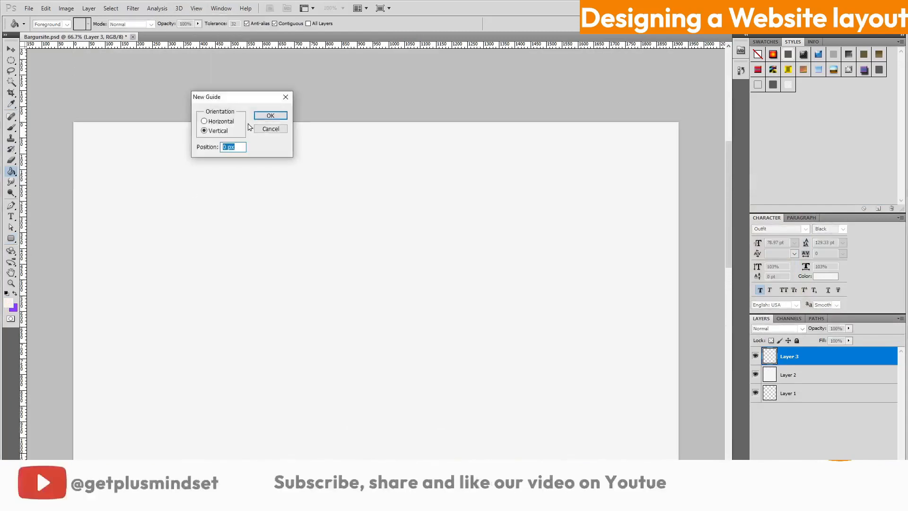
{"action": "left_click", "coordinate": [270, 114]}
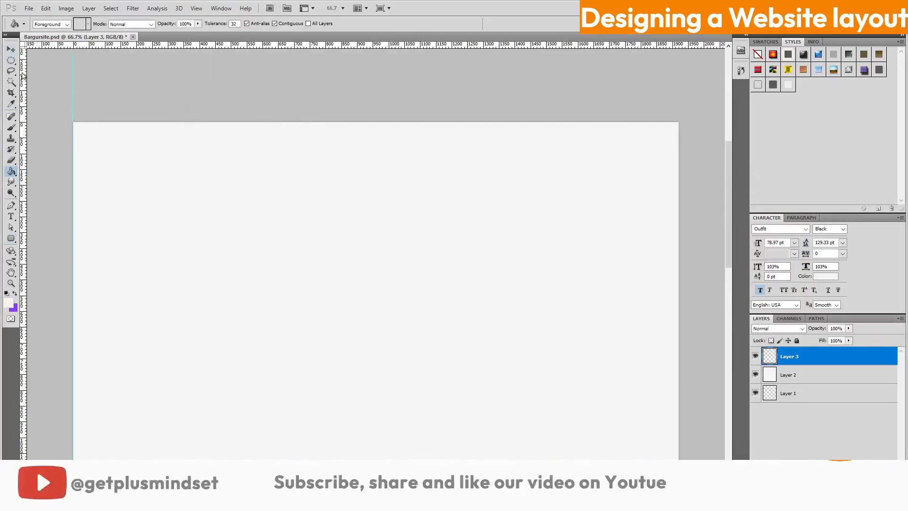
{"action": "left_click_drag", "start_coordinate": [73, 66], "coordinate": [105, 69]}
Add a second vertical guide and place it at about 1800 px
{"action": "left_click", "coordinate": [196, 9]}
{"action": "left_click", "coordinate": [212, 214]}
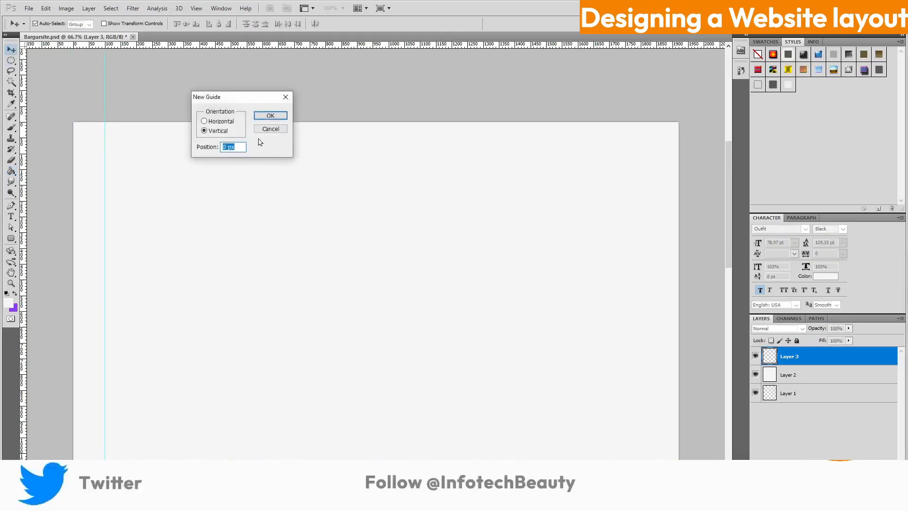
{"action": "left_click", "coordinate": [266, 114]}
{"action": "left_click_drag", "start_coordinate": [73, 136], "coordinate": [612, 181]}
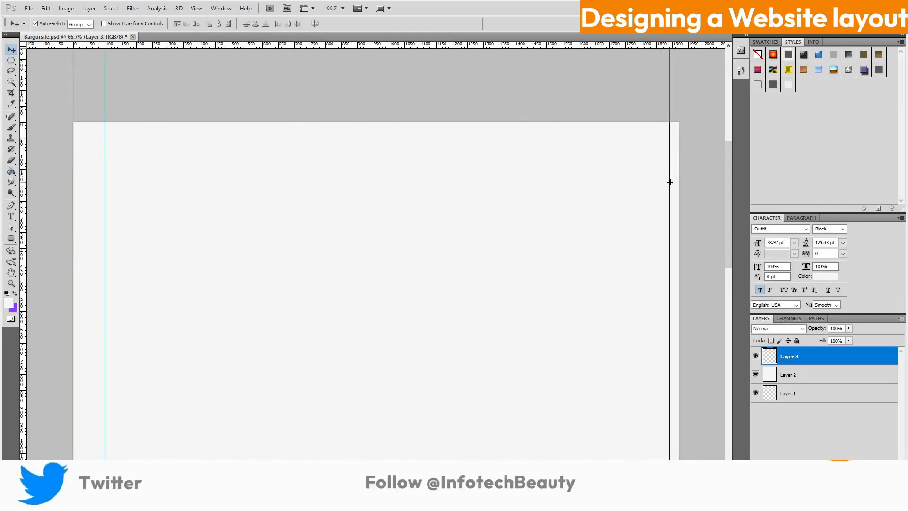
{"action": "left_click_drag", "start_coordinate": [660, 180], "coordinate": [648, 178]}
{"action": "left_click", "coordinate": [698, 185]}
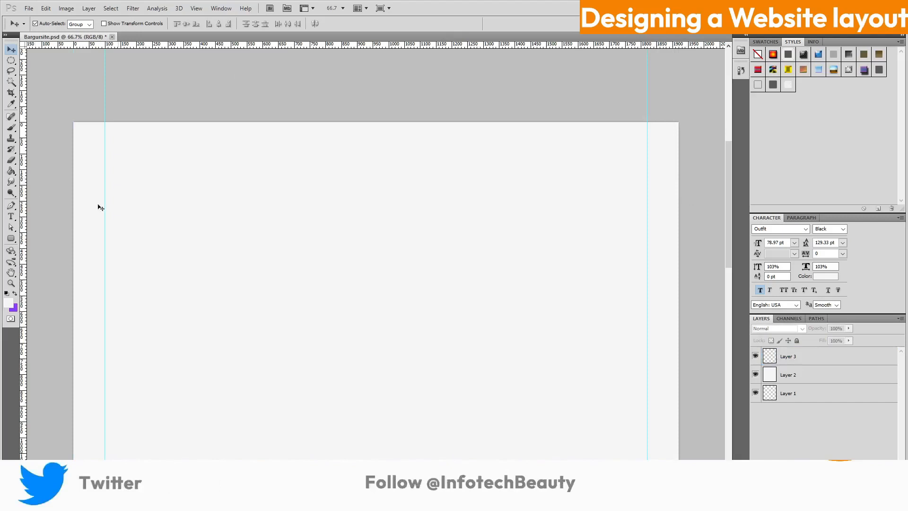
Type the word burger in dark #282727 near the top-left and nudge it down-right
{"action": "left_click", "coordinate": [11, 218]}
{"action": "left_click", "coordinate": [128, 147]}
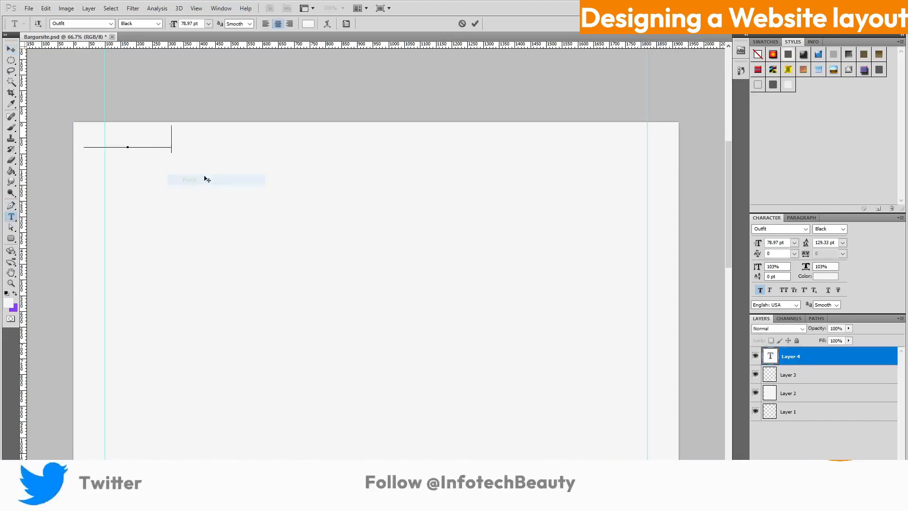
{"action": "left_click_drag", "start_coordinate": [77, 125], "coordinate": [23, 127]}
{"action": "left_click", "coordinate": [825, 276]}
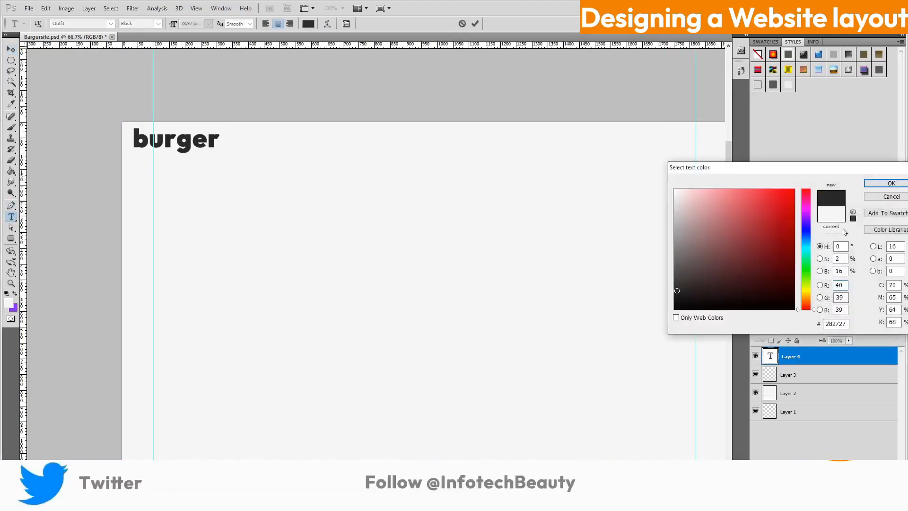
{"action": "left_click", "coordinate": [889, 183]}
{"action": "left_click", "coordinate": [11, 50]}
{"action": "left_click_drag", "start_coordinate": [189, 146], "coordinate": [251, 179]}
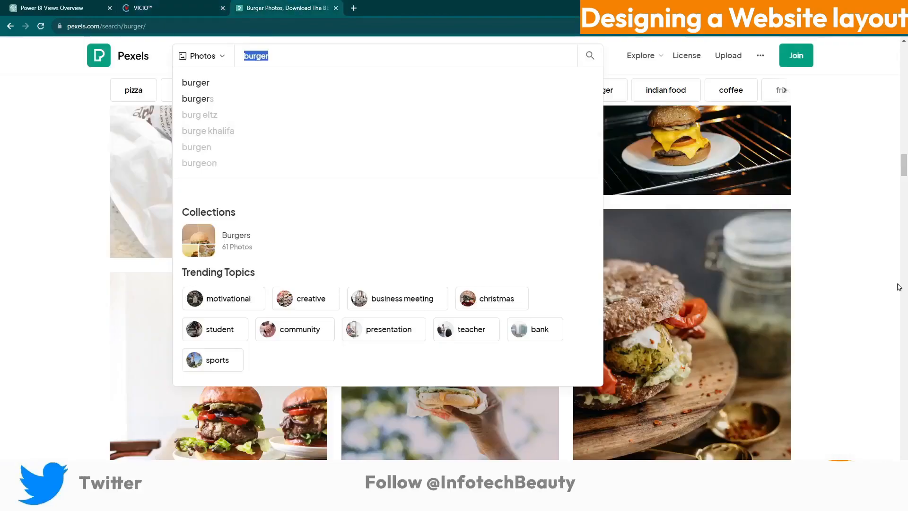
Download the sesame-bun burger photo from Pexels in Large 1920×2880 size
{"action": "scroll", "coordinate": [501, 300], "scroll_direction": "down", "scroll_amount": 10}
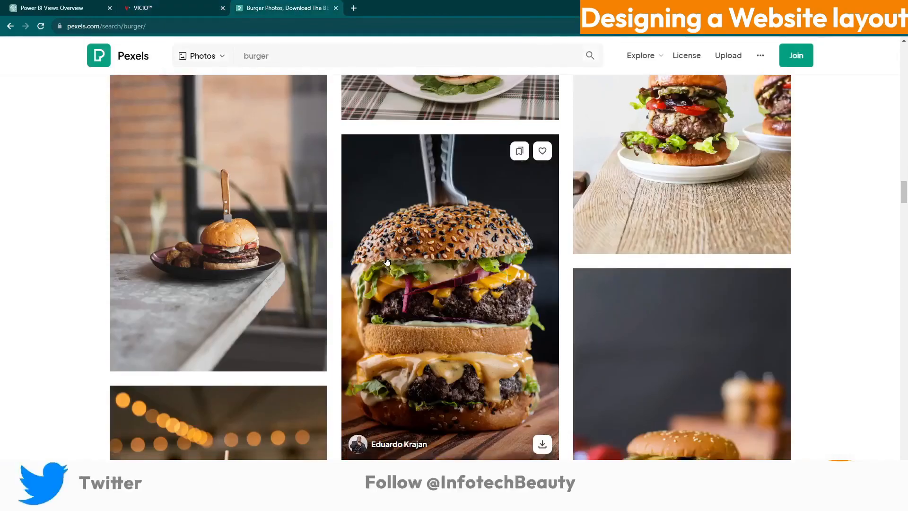
{"action": "scroll", "coordinate": [388, 260], "scroll_direction": "down", "scroll_amount": 8}
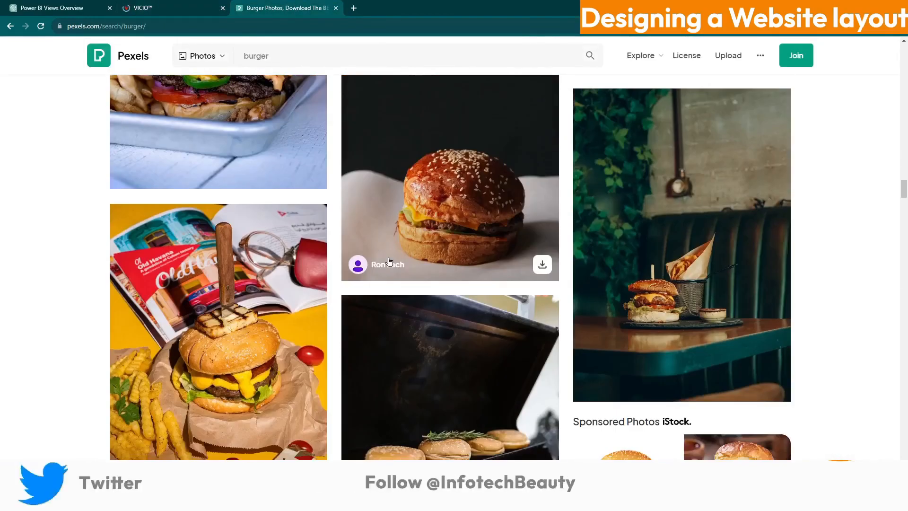
{"action": "scroll", "coordinate": [389, 262], "scroll_direction": "down", "scroll_amount": 5}
{"action": "scroll", "coordinate": [390, 262], "scroll_direction": "up", "scroll_amount": 6}
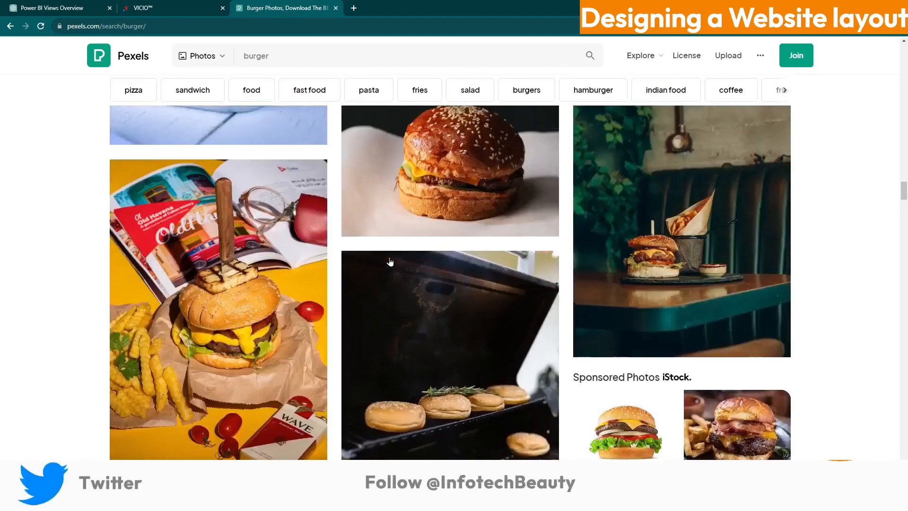
{"action": "left_click", "coordinate": [494, 234]}
{"action": "left_click", "coordinate": [809, 75]}
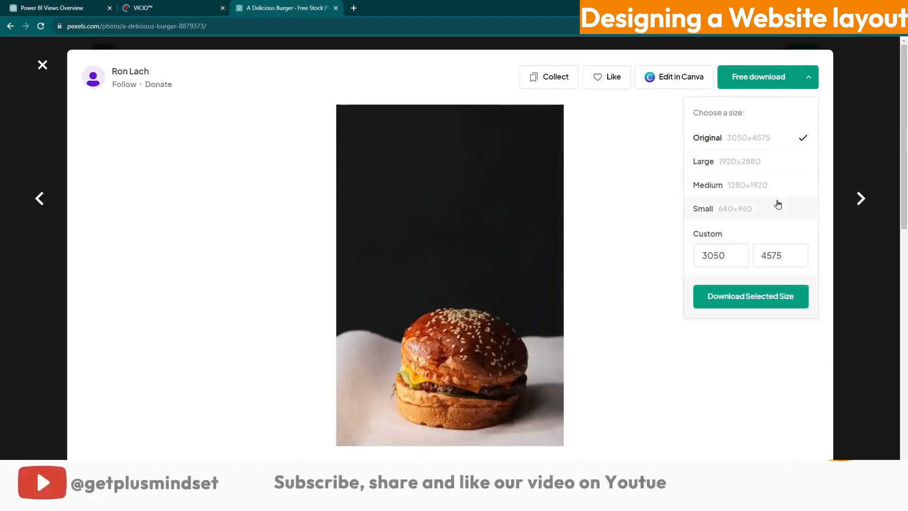
{"action": "left_click", "coordinate": [757, 162]}
{"action": "left_click", "coordinate": [745, 296]}
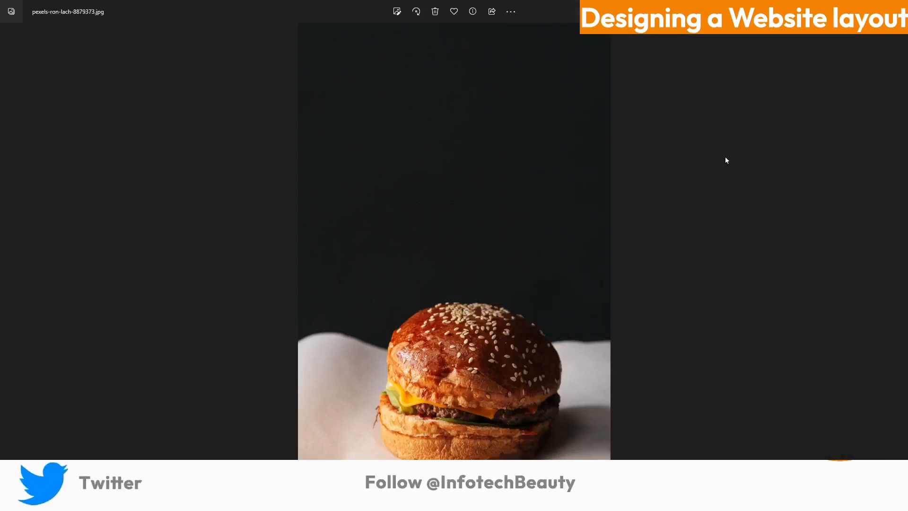
Open the downloaded burger photo in Photoshop and copy its lower part into a new document
{"action": "right_click", "coordinate": [459, 200]}
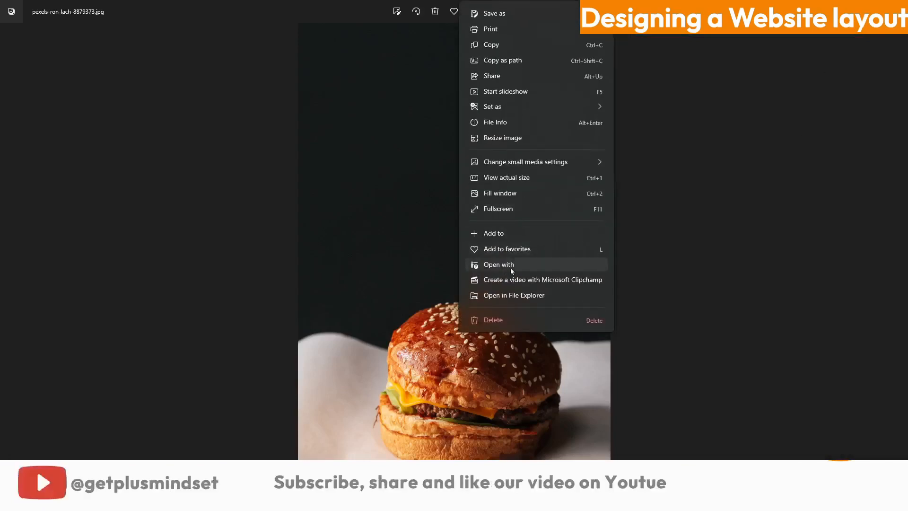
{"action": "left_click", "coordinate": [499, 264]}
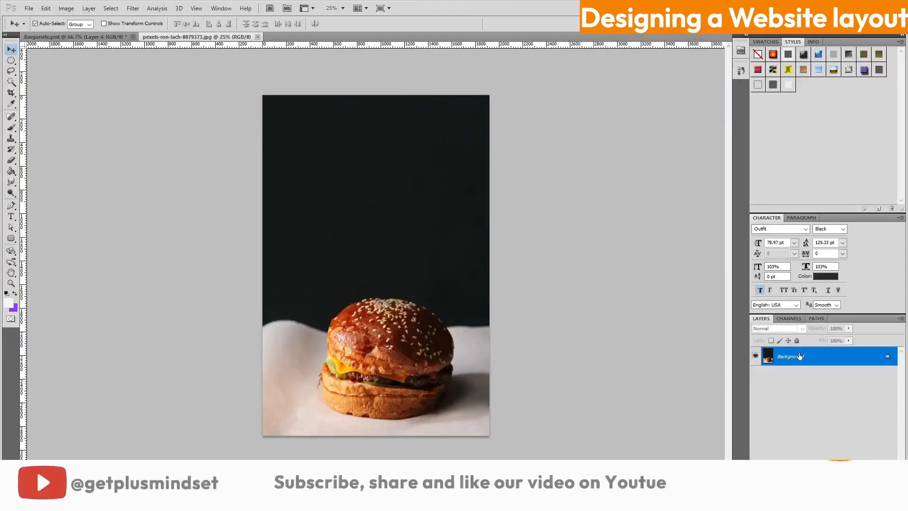
{"action": "left_click", "coordinate": [66, 59]}
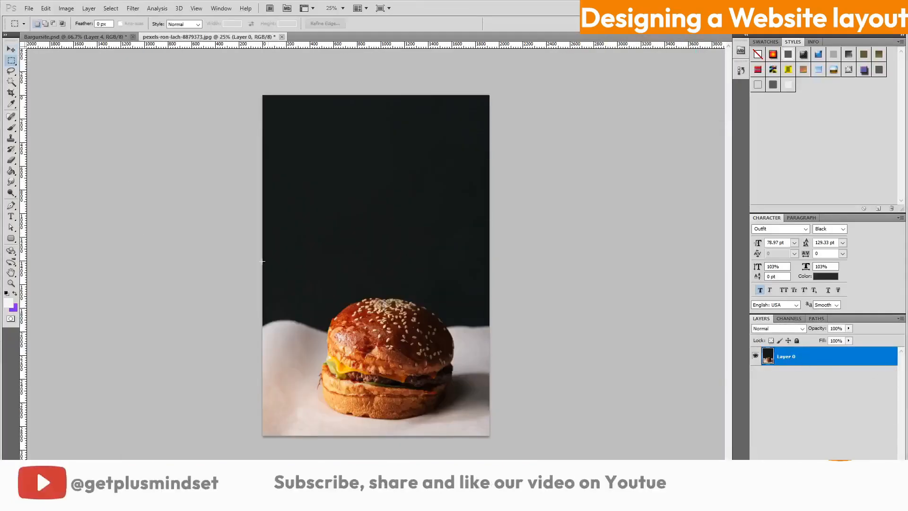
{"action": "left_click_drag", "start_coordinate": [262, 261], "coordinate": [557, 455]}
{"action": "left_click", "coordinate": [46, 8]}
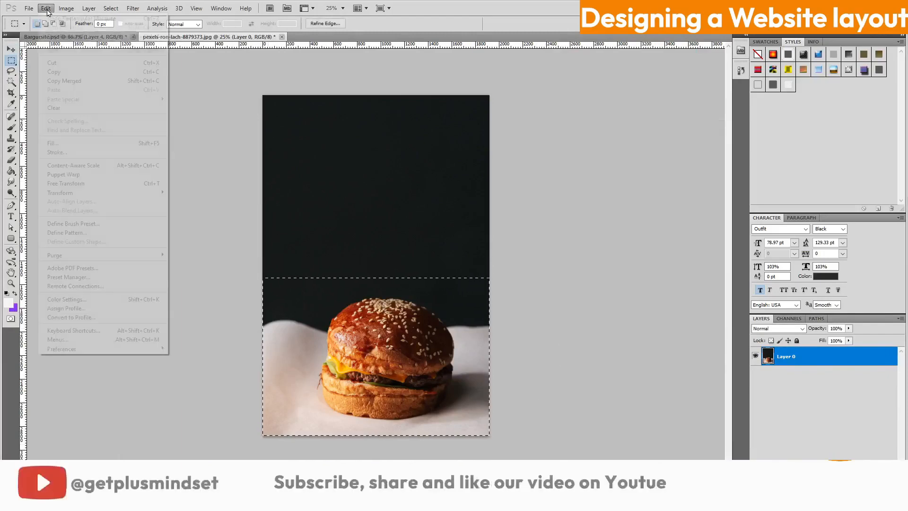
{"action": "left_click", "coordinate": [65, 73]}
{"action": "left_click", "coordinate": [28, 8]}
{"action": "left_click", "coordinate": [36, 19]}
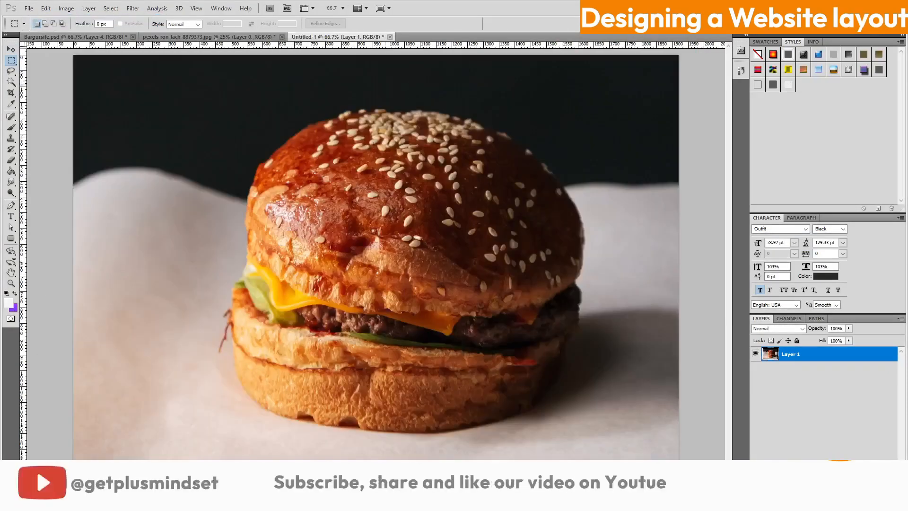
Save the cropped burger image for web as a JPEG named 1
{"action": "left_click", "coordinate": [29, 9]}
{"action": "left_click", "coordinate": [71, 173]}
{"action": "left_click", "coordinate": [322, 397]}
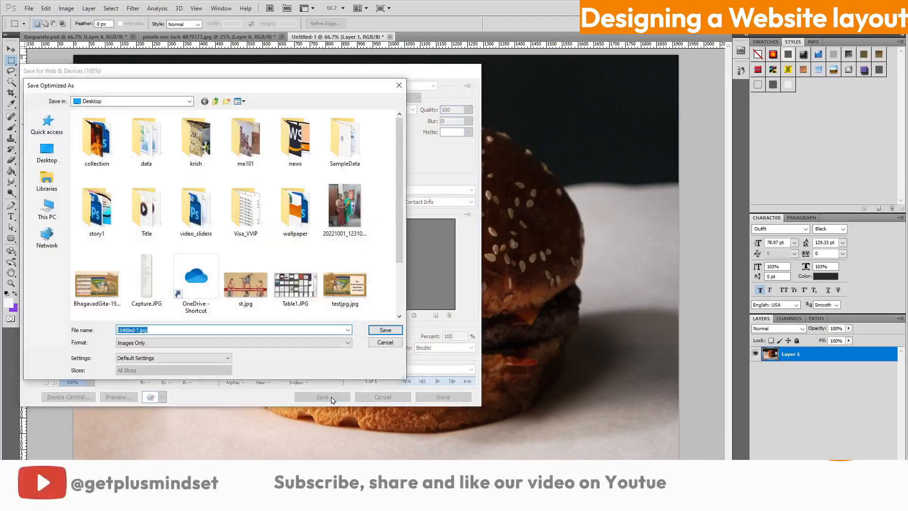
{"action": "type", "text": "1"}
{"action": "key", "text": "Return"}
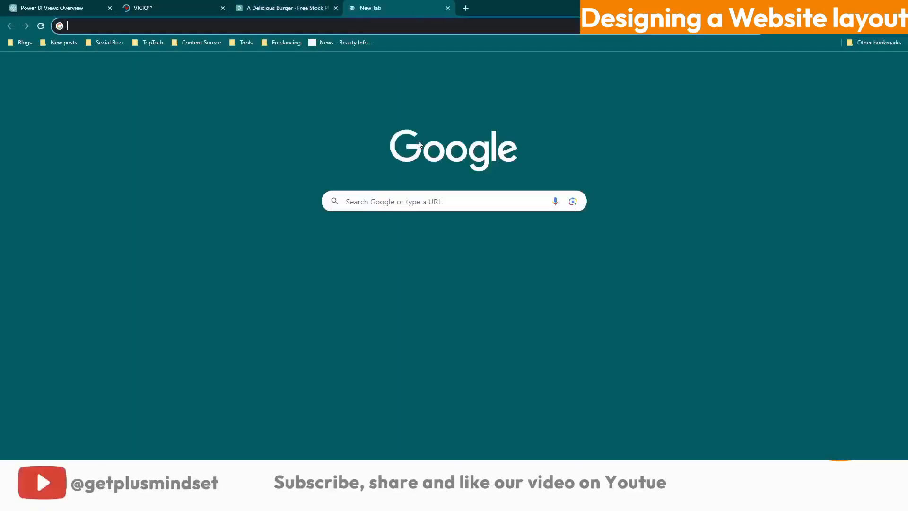
Search for remove background and upload the burger image to remove.bg
{"action": "type", "text": "remov"}
{"action": "left_click", "coordinate": [379, 243]}
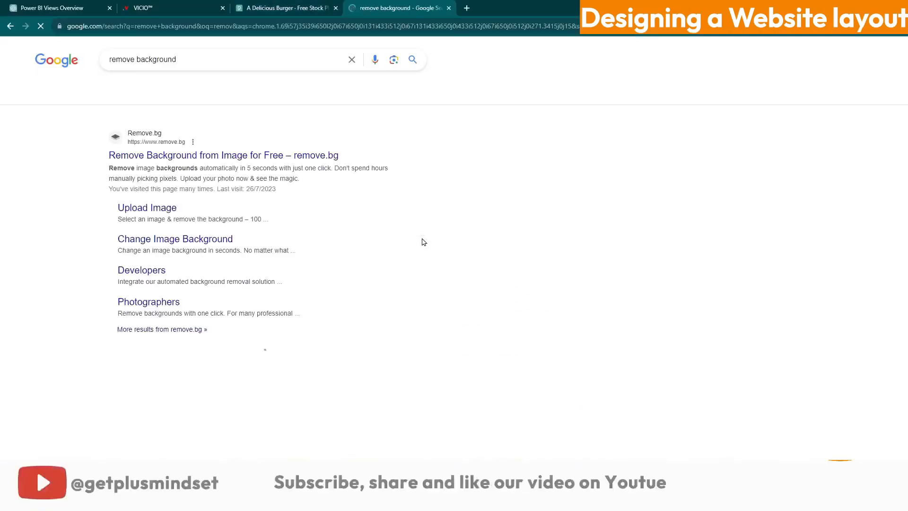
{"action": "left_click", "coordinate": [216, 152]}
{"action": "left_click", "coordinate": [566, 276]}
{"action": "scroll", "coordinate": [565, 278], "scroll_direction": "down", "scroll_amount": 5}
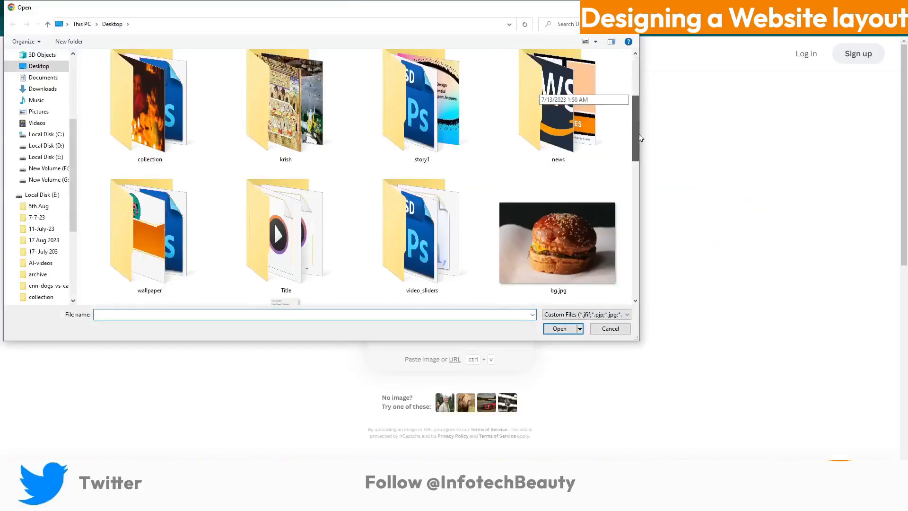
{"action": "left_click", "coordinate": [561, 134]}
{"action": "left_click", "coordinate": [559, 328]}
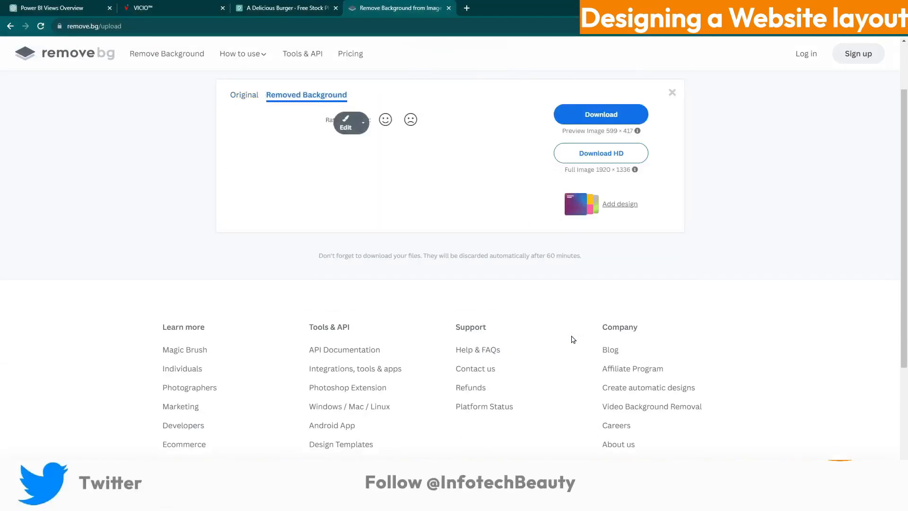
Download the background-free burger cutout and open it in Photoshop
{"action": "left_click", "coordinate": [855, 35]}
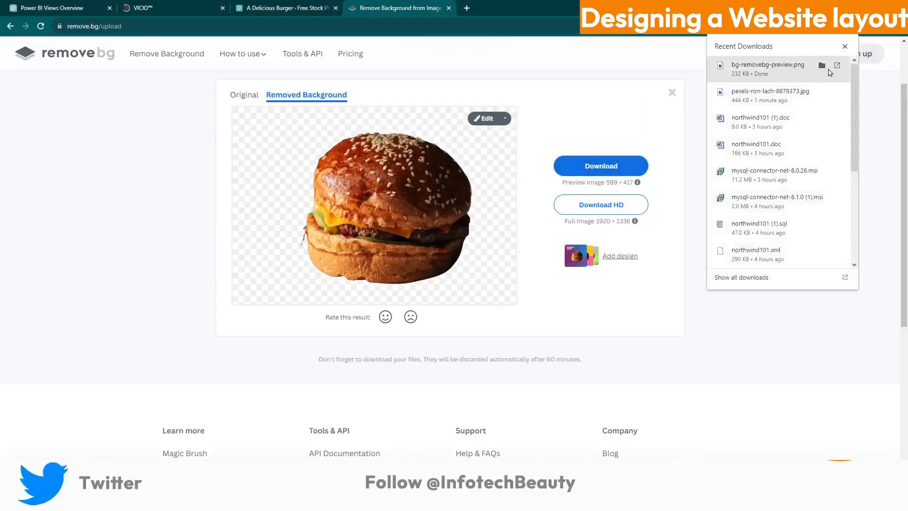
{"action": "left_click", "coordinate": [818, 67]}
{"action": "right_click", "coordinate": [463, 107]}
{"action": "mouse_move", "coordinate": [520, 296]}
{"action": "left_click", "coordinate": [598, 298]}
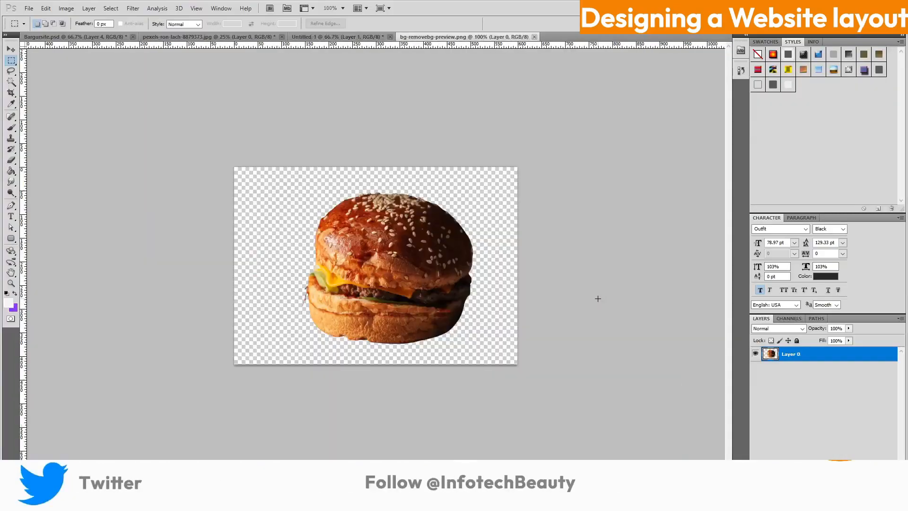
Drag the cutout into Bargursite.psd and position it under the burger heading
{"action": "left_click_drag", "start_coordinate": [109, 44], "coordinate": [506, 257]}
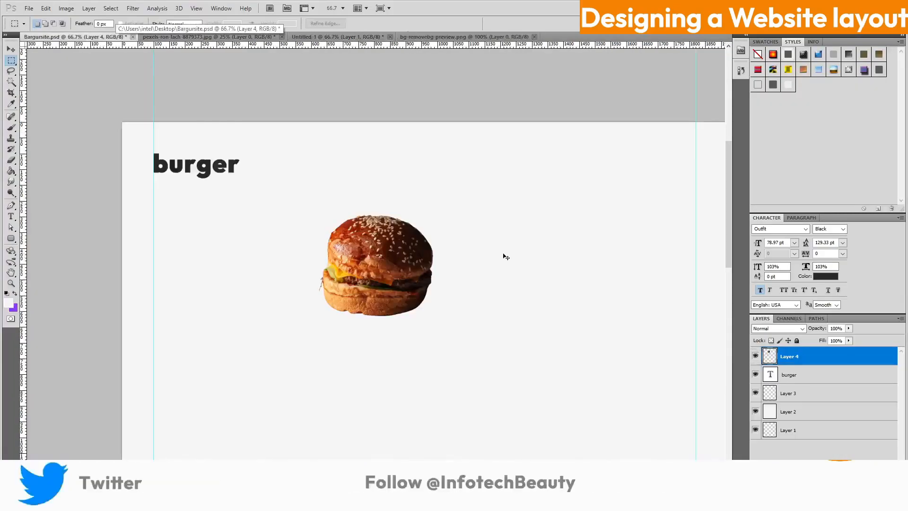
{"action": "left_click_drag", "start_coordinate": [371, 270], "coordinate": [243, 256]}
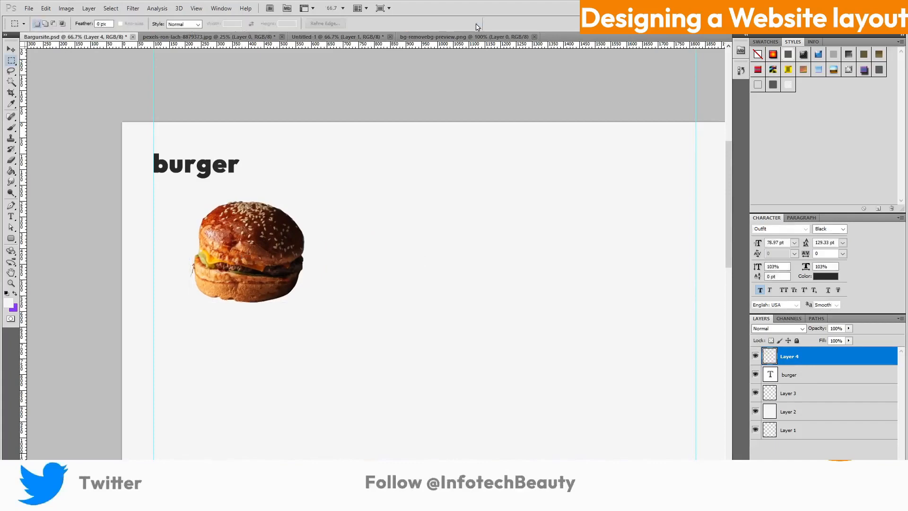
{"action": "key", "text": "ctrl+1"}
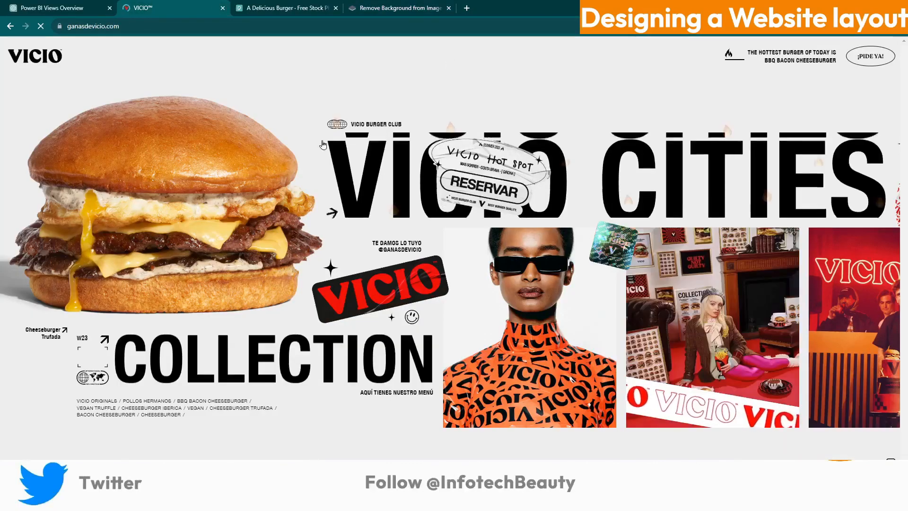
Search Google for lorem ipsum in a new tab
{"action": "key", "text": "ctrl+t"}
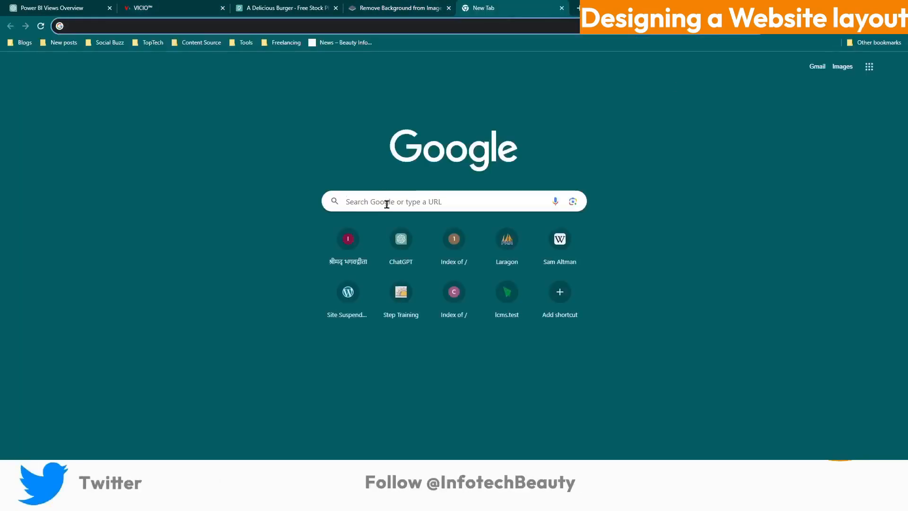
{"action": "left_click", "coordinate": [387, 203]}
{"action": "type", "text": "lore"}
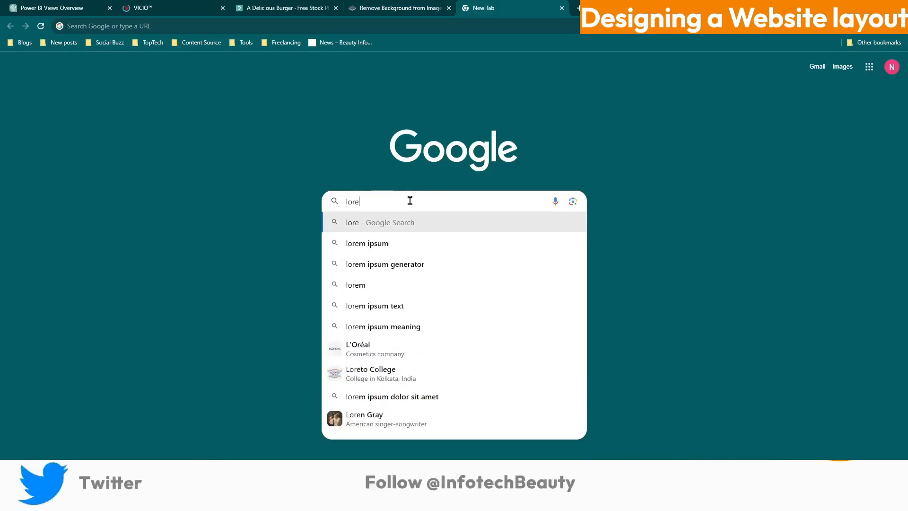
{"action": "key", "text": "Down"}
{"action": "key", "text": "Return"}
Select and copy the Lorem Ipsum passages from lipsum.com
{"action": "scroll", "coordinate": [426, 211], "scroll_direction": "down", "scroll_amount": 5}
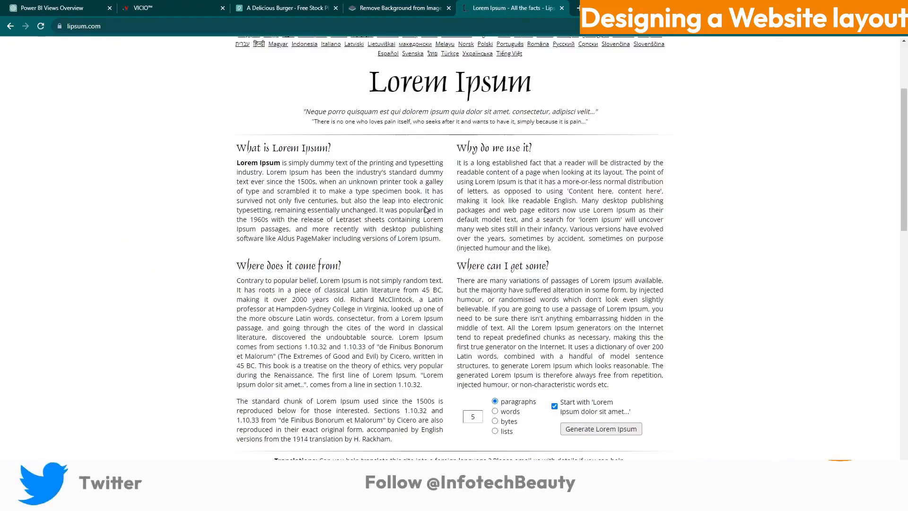
{"action": "scroll", "coordinate": [570, 238], "scroll_direction": "up", "scroll_amount": 5}
{"action": "scroll", "coordinate": [568, 239], "scroll_direction": "down", "scroll_amount": 9}
{"action": "scroll", "coordinate": [536, 191], "scroll_direction": "down", "scroll_amount": 4}
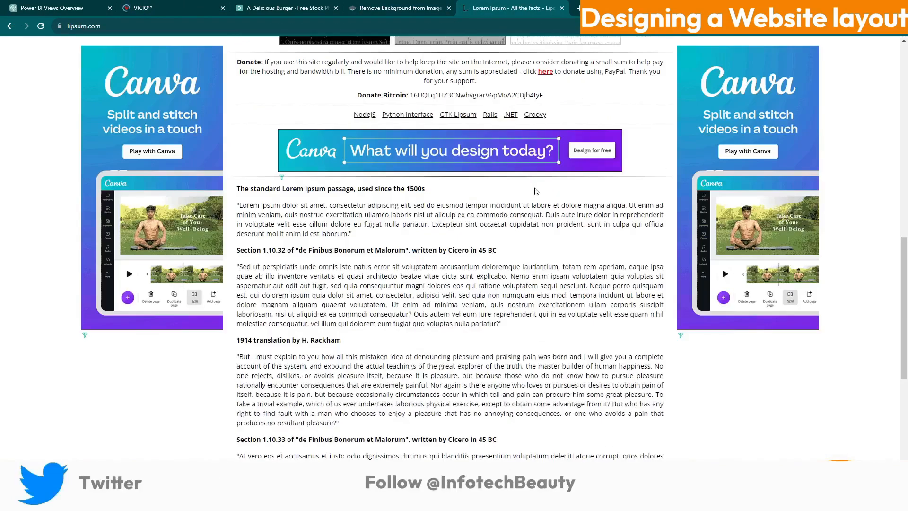
{"action": "left_click_drag", "start_coordinate": [237, 190], "coordinate": [371, 427]}
{"action": "right_click", "coordinate": [386, 260]}
{"action": "left_click", "coordinate": [405, 269]}
{"action": "left_click", "coordinate": [561, 8]}
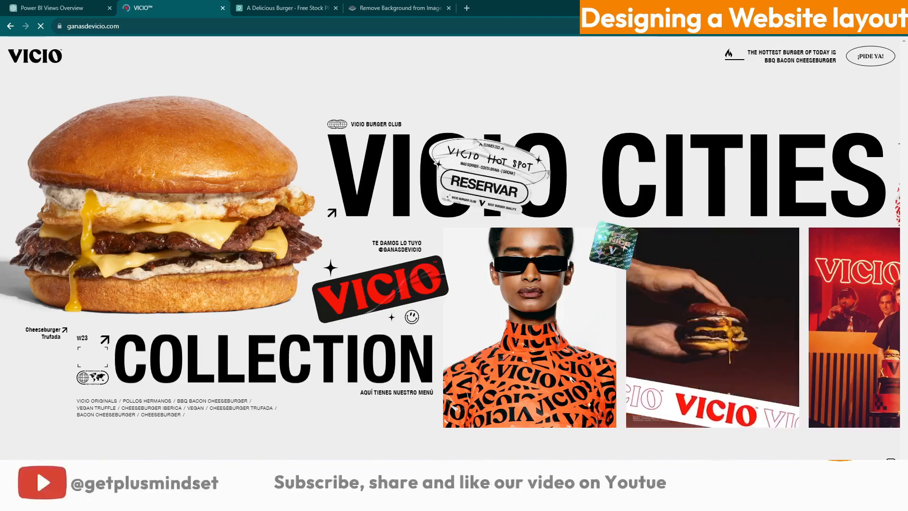
In the Notepad++ note, select the phrase pleasure itself to copy it
{"action": "key", "text": "alt+Tab"}
{"action": "key", "text": "ctrl+a"}
{"action": "scroll", "coordinate": [514, 280], "scroll_direction": "up", "scroll_amount": 11}
{"action": "scroll", "coordinate": [514, 280], "scroll_direction": "down", "scroll_amount": 6}
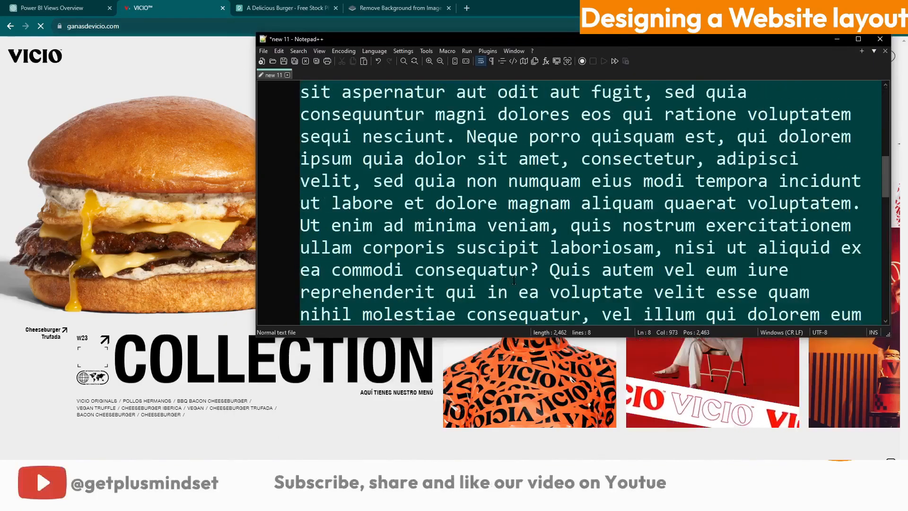
{"action": "scroll", "coordinate": [514, 281], "scroll_direction": "down", "scroll_amount": 4}
{"action": "left_click_drag", "start_coordinate": [583, 181], "coordinate": [799, 181]}
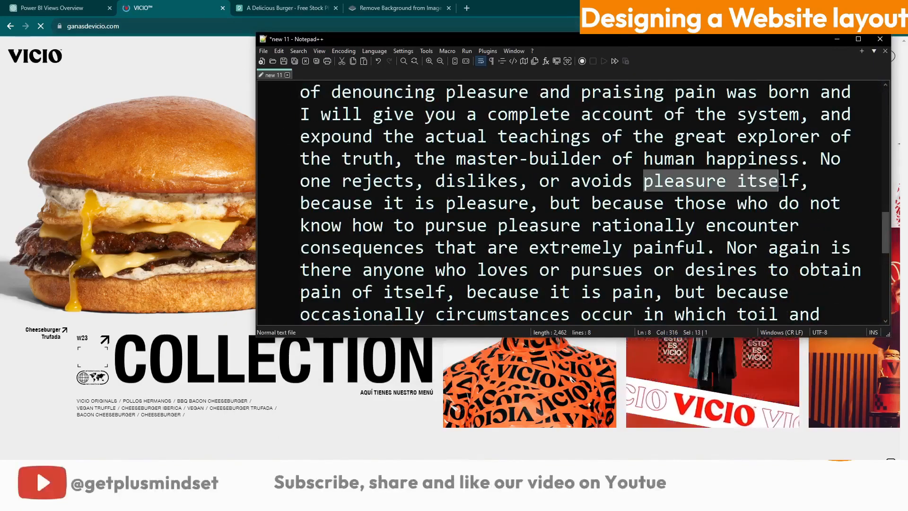
{"action": "right_click", "coordinate": [753, 174]}
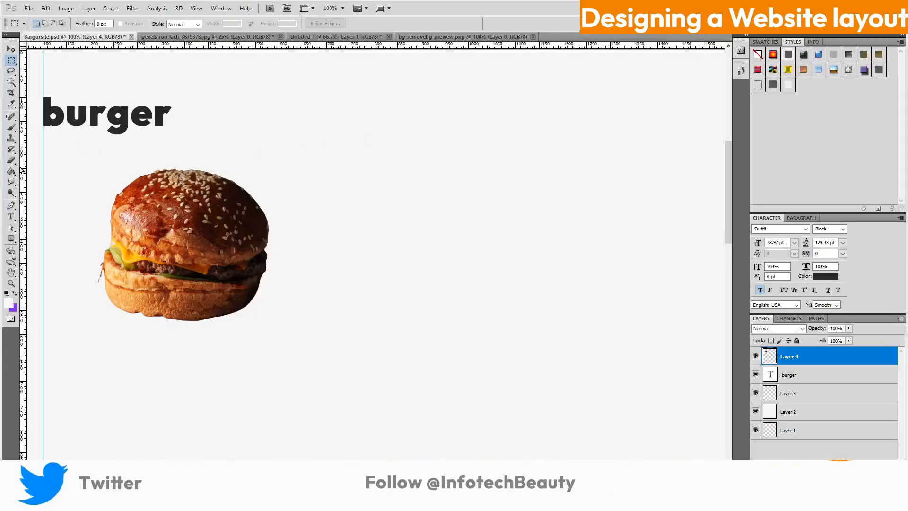
Paste PLEASURE ITSELF as an all-caps 99.97 pt headline beside the burger, with a duplicate below it
{"action": "key", "text": "t"}
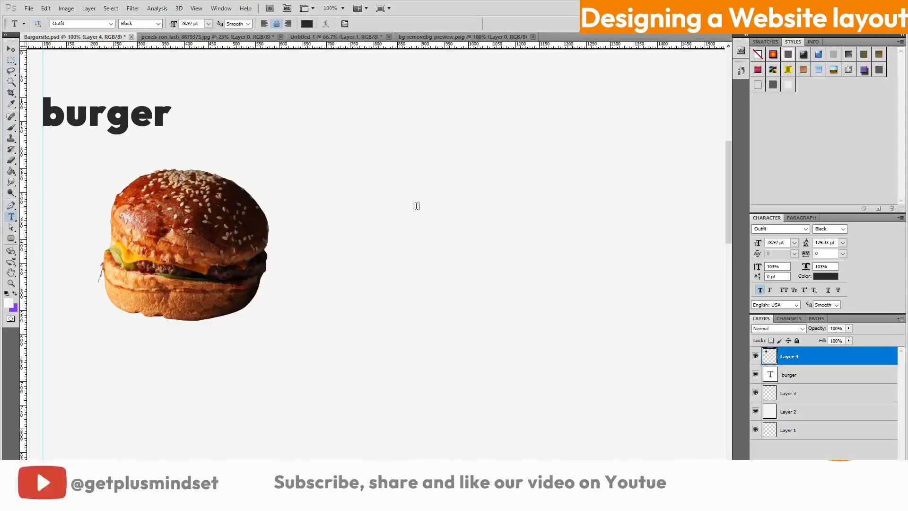
{"action": "right_click", "coordinate": [376, 147]}
{"action": "left_click", "coordinate": [393, 186]}
{"action": "left_click_drag", "start_coordinate": [392, 187], "coordinate": [522, 255]}
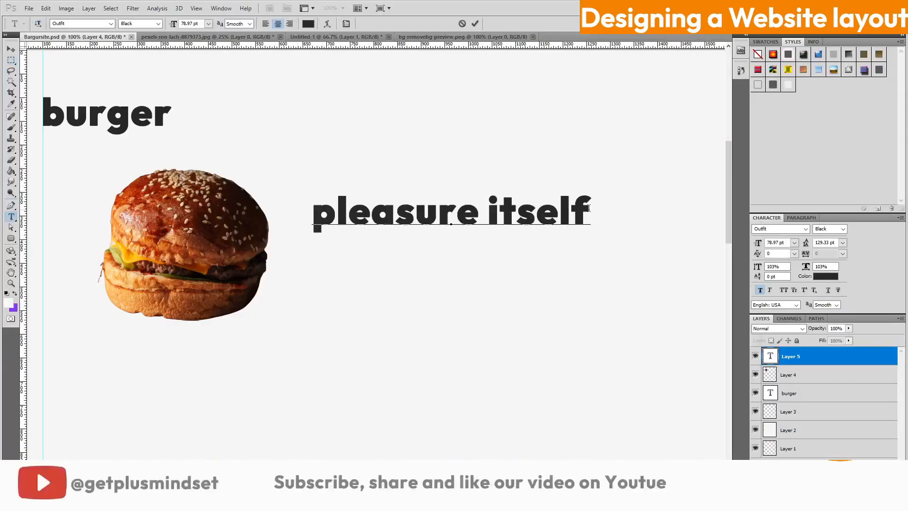
{"action": "key", "text": "ctrl+a"}
{"action": "left_click", "coordinate": [783, 291]}
{"action": "left_click_drag", "start_coordinate": [571, 270], "coordinate": [606, 270]}
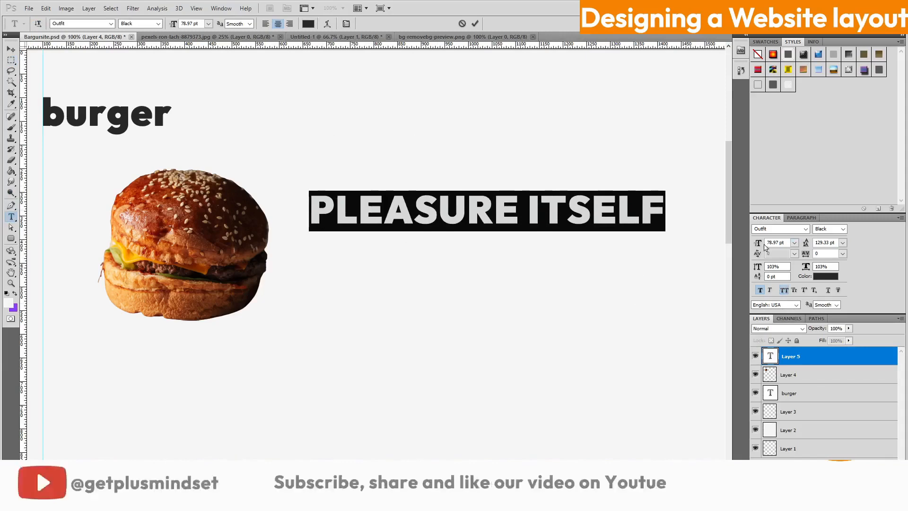
{"action": "left_click_drag", "start_coordinate": [758, 243], "coordinate": [768, 243]}
{"action": "left_click_drag", "start_coordinate": [526, 253], "coordinate": [544, 242]}
{"action": "left_click", "coordinate": [475, 24]}
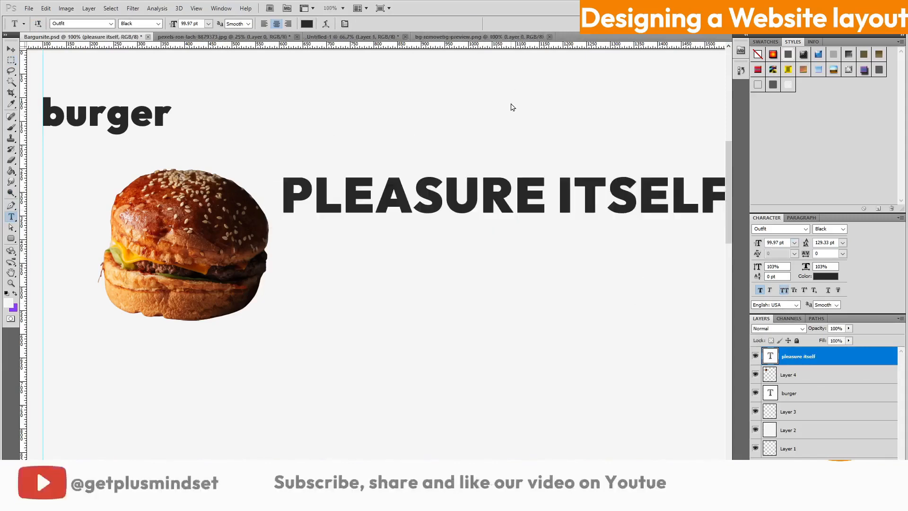
{"action": "key", "text": "ctrl+minus"}
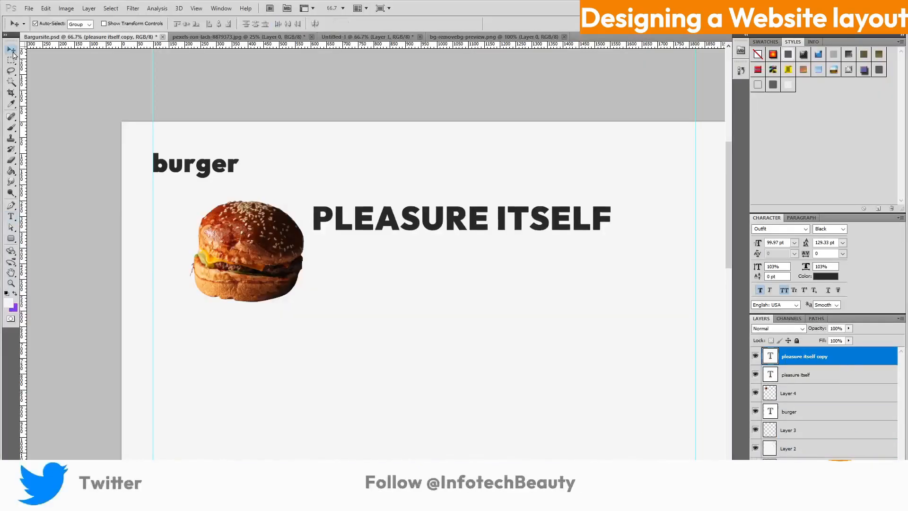
{"action": "left_click_drag", "start_coordinate": [403, 219], "coordinate": [243, 325]}
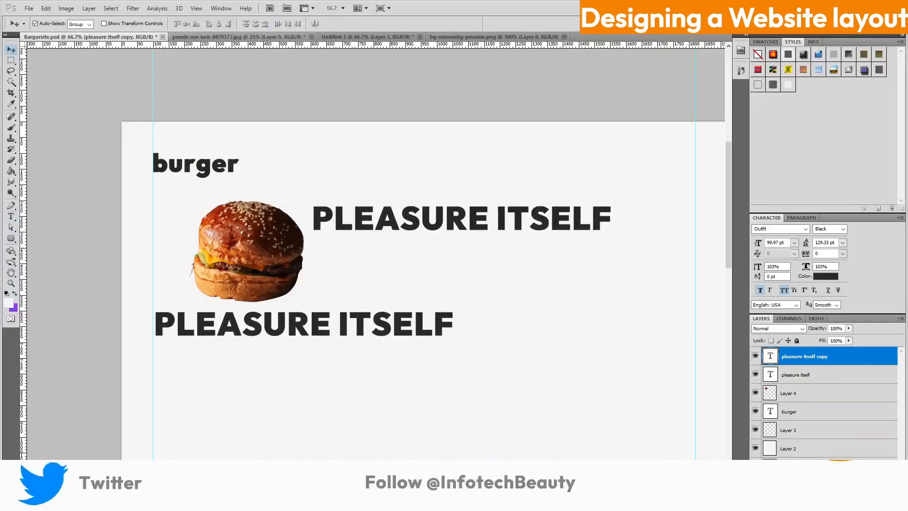
Copy human happiness from the note and paste it over the lower duplicate headline
{"action": "key", "text": "alt+Tab"}
{"action": "left_click_drag", "start_coordinate": [644, 160], "coordinate": [799, 159]}
{"action": "right_click", "coordinate": [786, 156]}
{"action": "left_click", "coordinate": [790, 176]}
{"action": "left_click", "coordinate": [835, 39]}
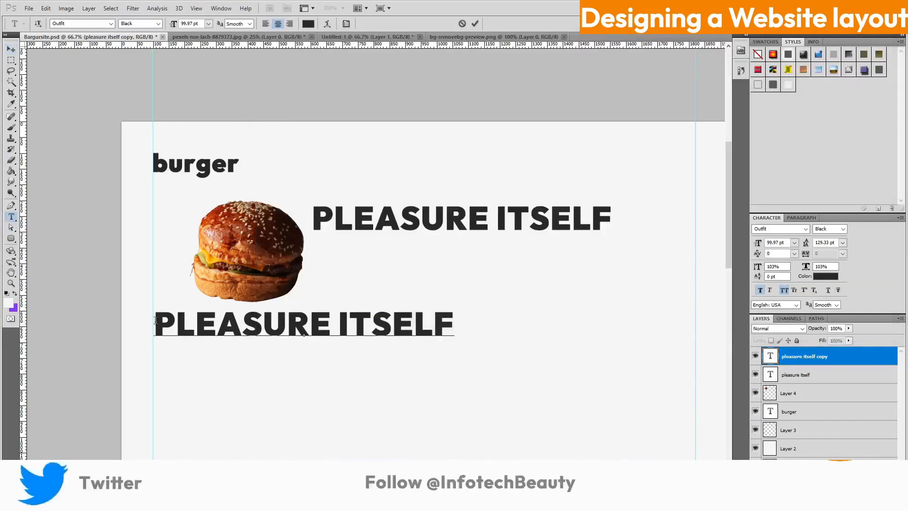
{"action": "left_click_drag", "start_coordinate": [155, 321], "coordinate": [454, 326]}
{"action": "right_click", "coordinate": [373, 314]}
{"action": "left_click", "coordinate": [442, 369]}
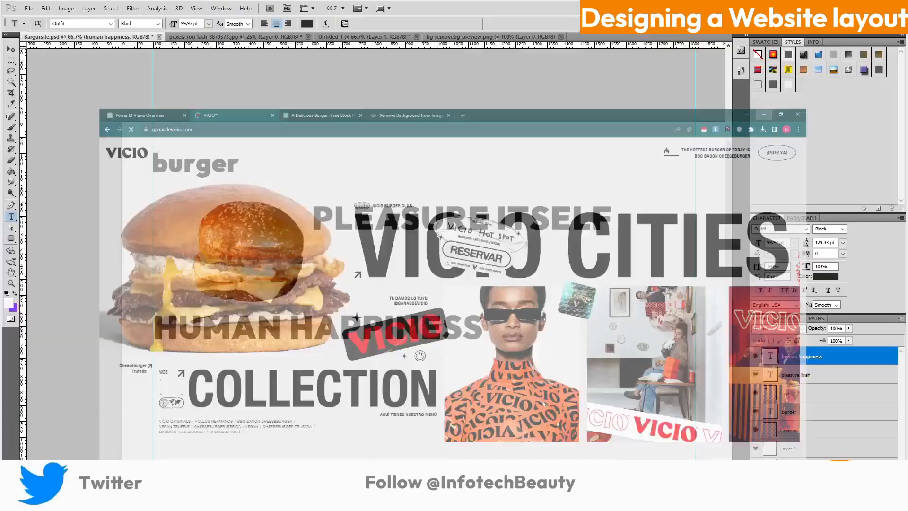
Copy the word 'minima' from the Notepad++ lorem ipsum note and return to Bargursite.psd
{"action": "key", "text": "alt+Tab"}
{"action": "scroll", "coordinate": [450, 250], "scroll_direction": "down", "scroll_amount": 3}
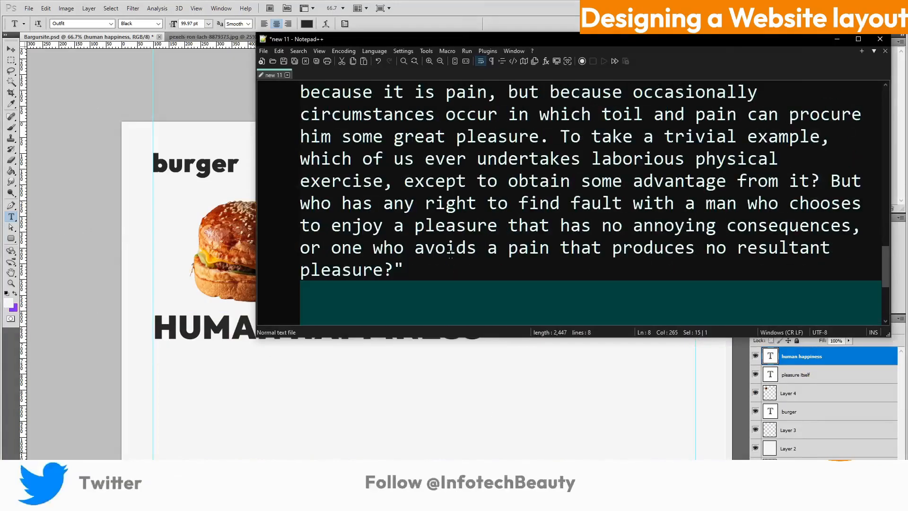
{"action": "scroll", "coordinate": [522, 182], "scroll_direction": "up", "scroll_amount": 4}
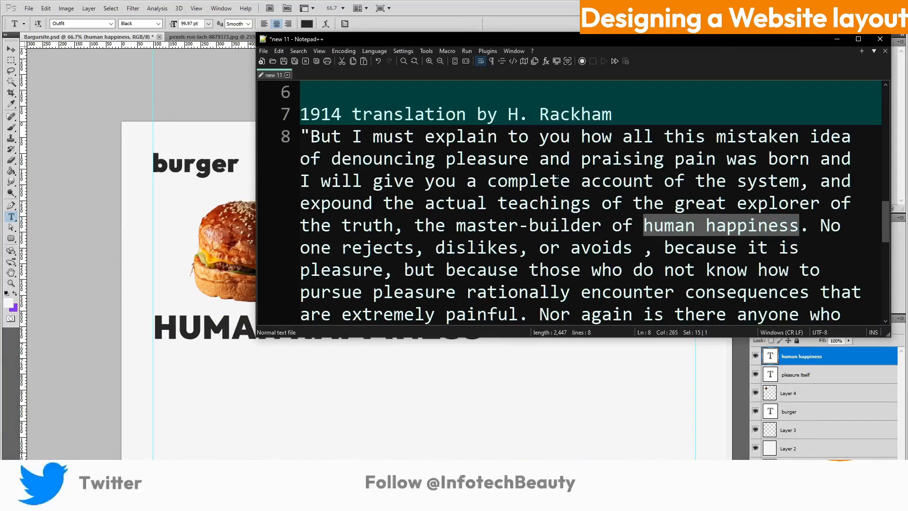
{"action": "left_click", "coordinate": [558, 180]}
{"action": "scroll", "coordinate": [641, 217], "scroll_direction": "up", "scroll_amount": 3}
{"action": "double_click", "coordinate": [442, 154]}
{"action": "right_click", "coordinate": [457, 160]}
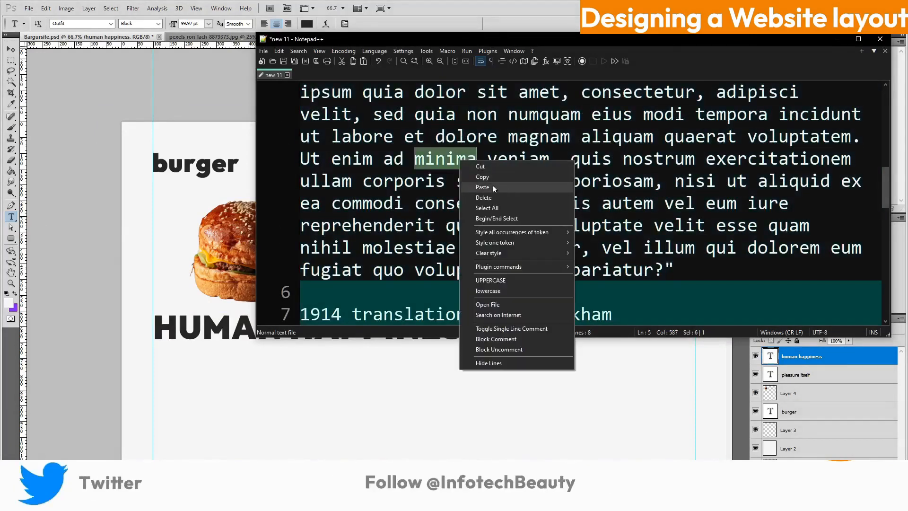
{"action": "left_click", "coordinate": [478, 177]}
{"action": "key", "text": "alt+Tab"}
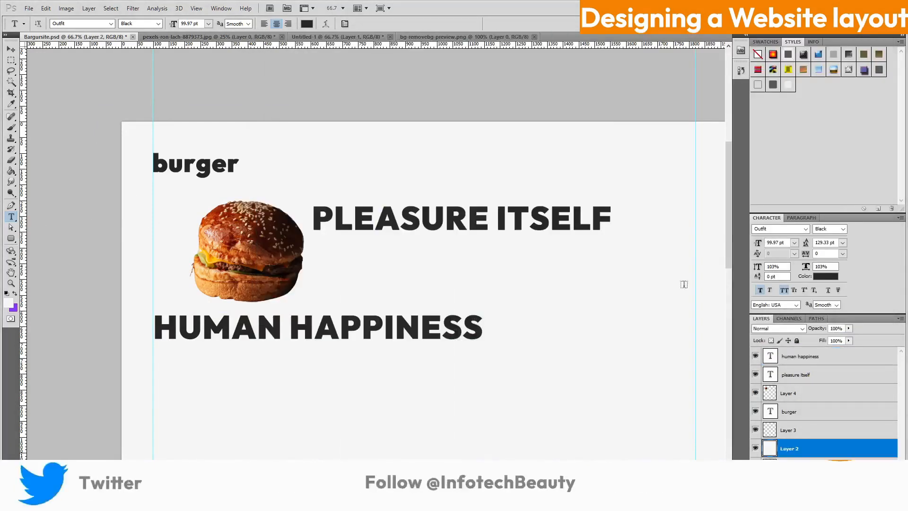
Move Layer 5 between the headline layers and add lowercase 'minima' text between PLEASURE ITSELF and HUMAN HAPPINESS
{"action": "left_click_drag", "start_coordinate": [879, 436], "coordinate": [851, 367]}
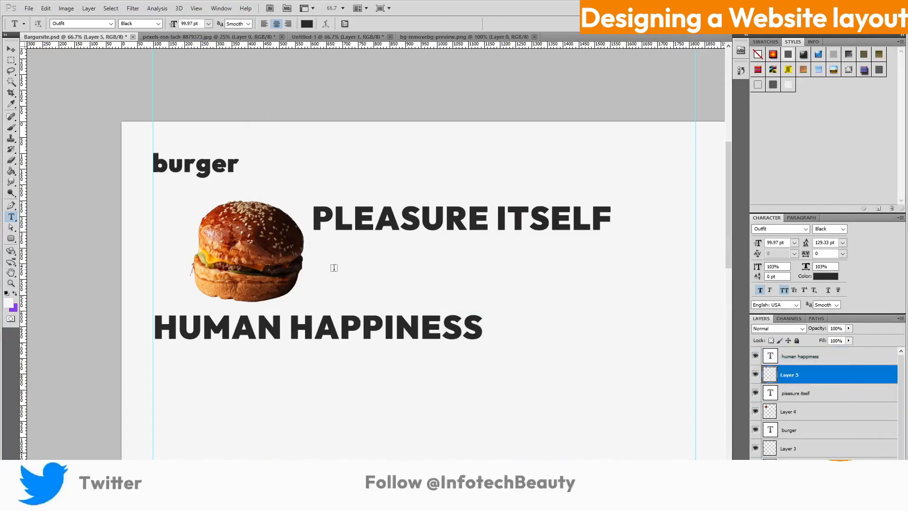
{"action": "left_click", "coordinate": [333, 263]}
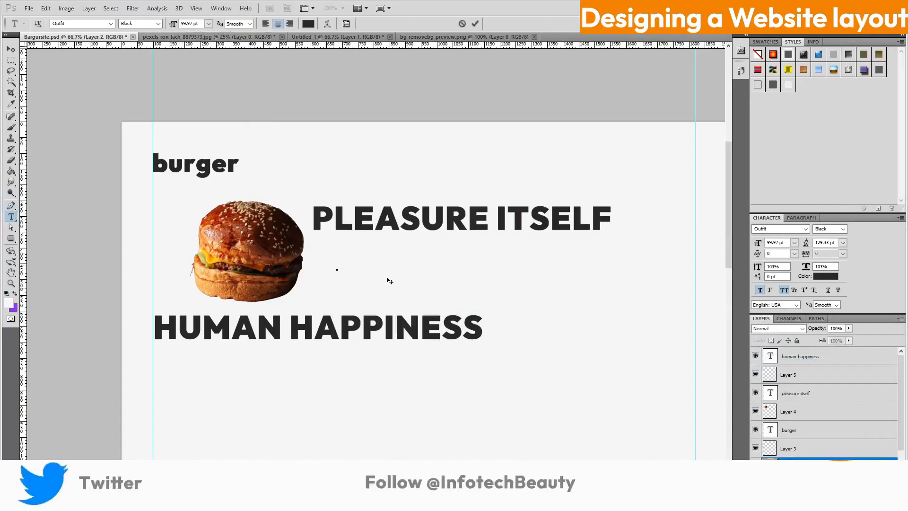
{"action": "left_click_drag", "start_coordinate": [389, 281], "coordinate": [432, 300]}
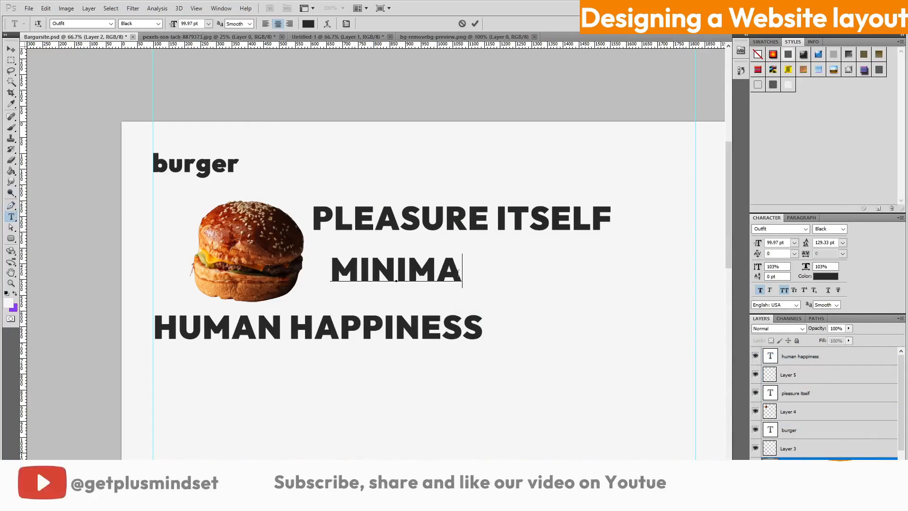
{"action": "key", "text": "ctrl+a"}
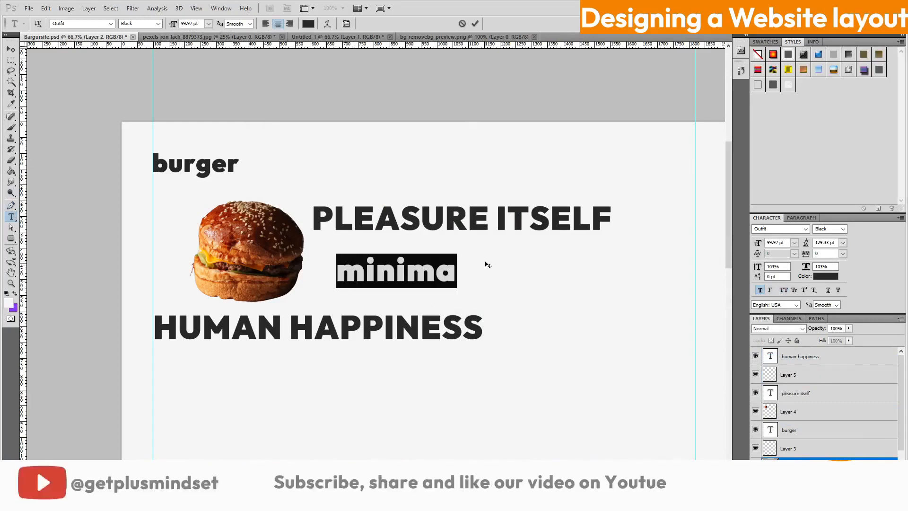
{"action": "key", "text": "ctrl+Return"}
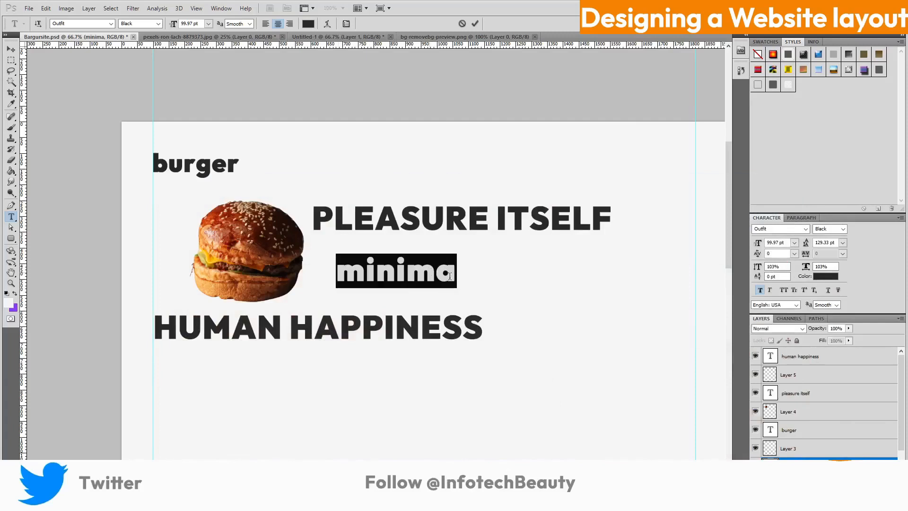
Color the minima text red
{"action": "left_click", "coordinate": [308, 23]}
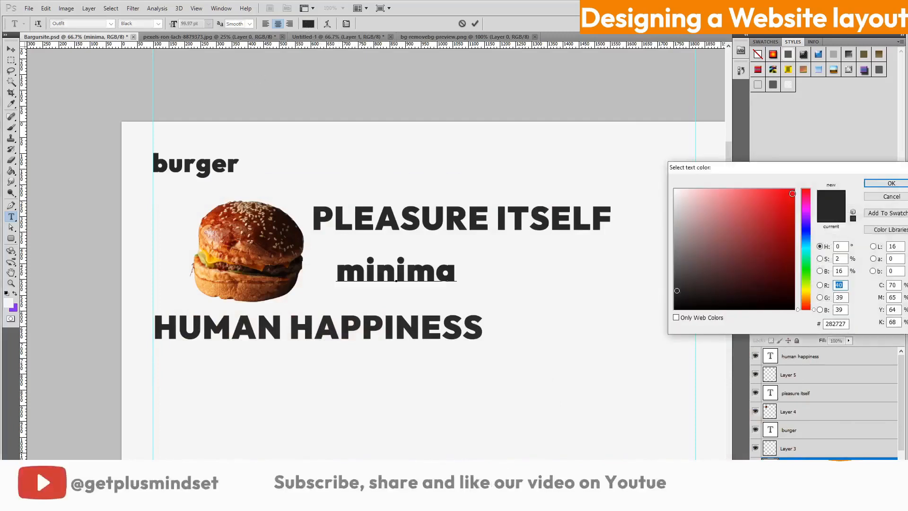
{"action": "left_click", "coordinate": [790, 191]}
{"action": "left_click", "coordinate": [881, 185]}
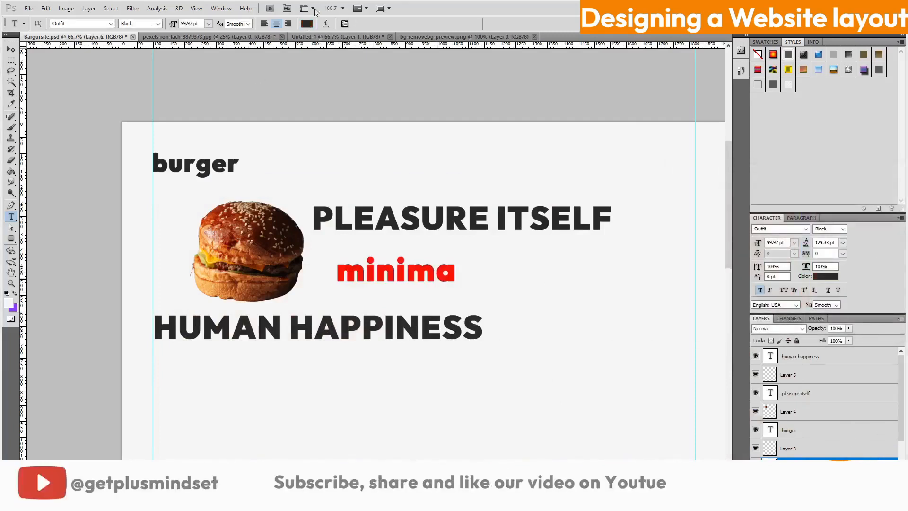
Draw a black-filled rounded rectangle over the word minima
{"action": "key", "text": "u"}
{"action": "left_click_drag", "start_coordinate": [459, 289], "coordinate": [462, 289]}
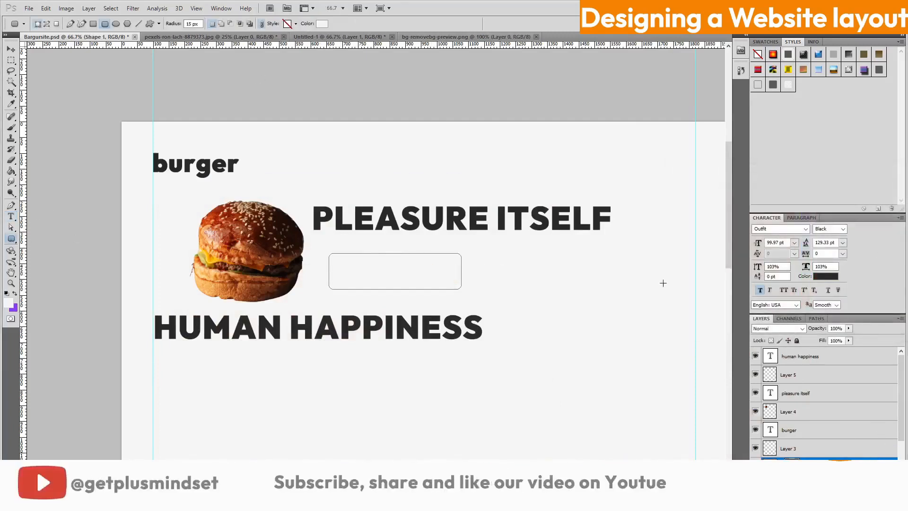
{"action": "double_click", "coordinate": [770, 466]}
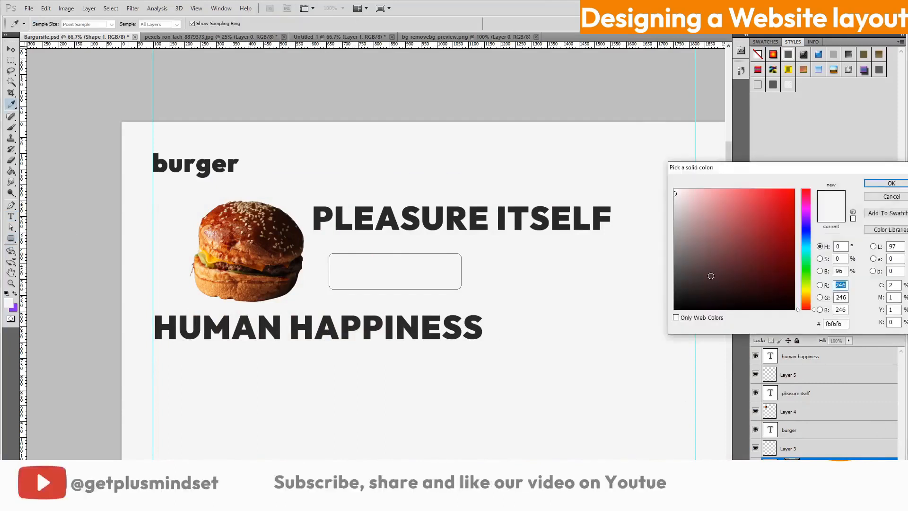
{"action": "key", "text": "Return"}
Stack the minima text above the black box and rotate both about seven degrees
{"action": "scroll", "coordinate": [832, 437], "scroll_direction": "down", "scroll_amount": 1}
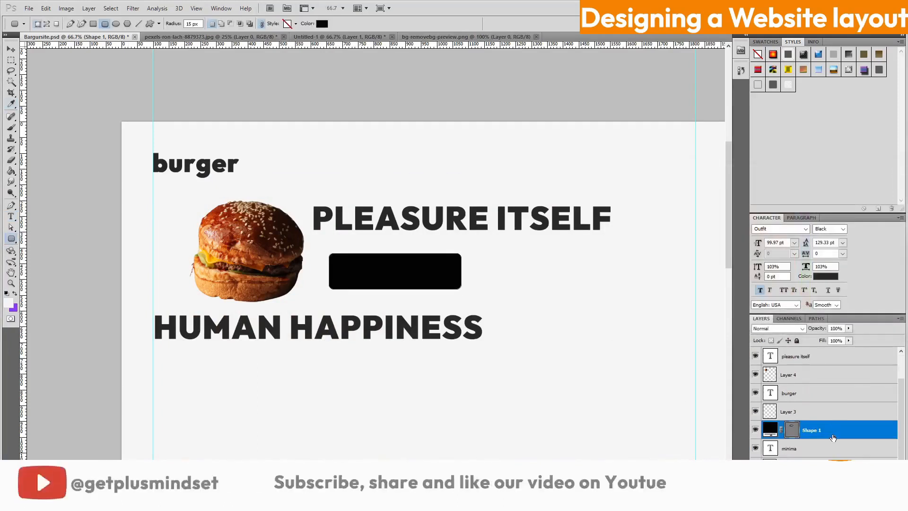
{"action": "left_click", "coordinate": [813, 448]}
{"action": "left_click_drag", "start_coordinate": [813, 448], "coordinate": [813, 426]}
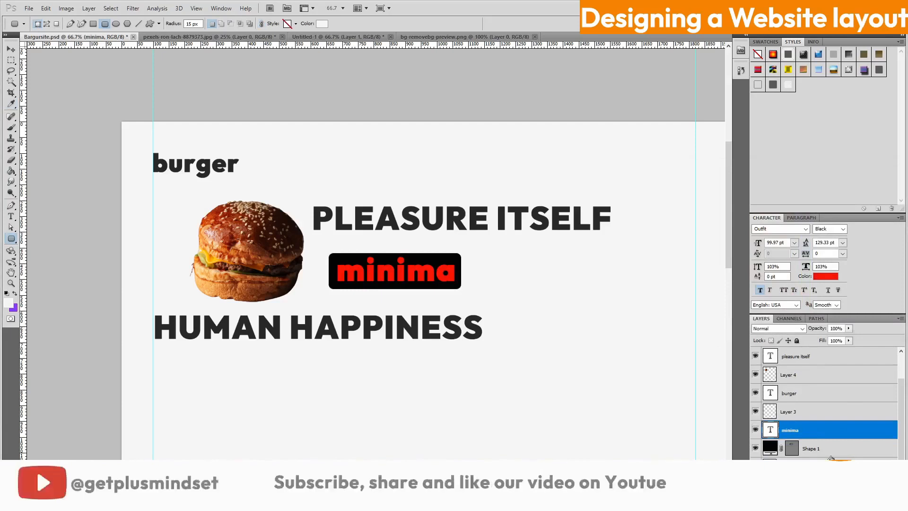
{"action": "left_click", "coordinate": [814, 449], "text": "shift"}
{"action": "key", "text": "ctrl+t"}
{"action": "left_click_drag", "start_coordinate": [541, 319], "coordinate": [487, 232]}
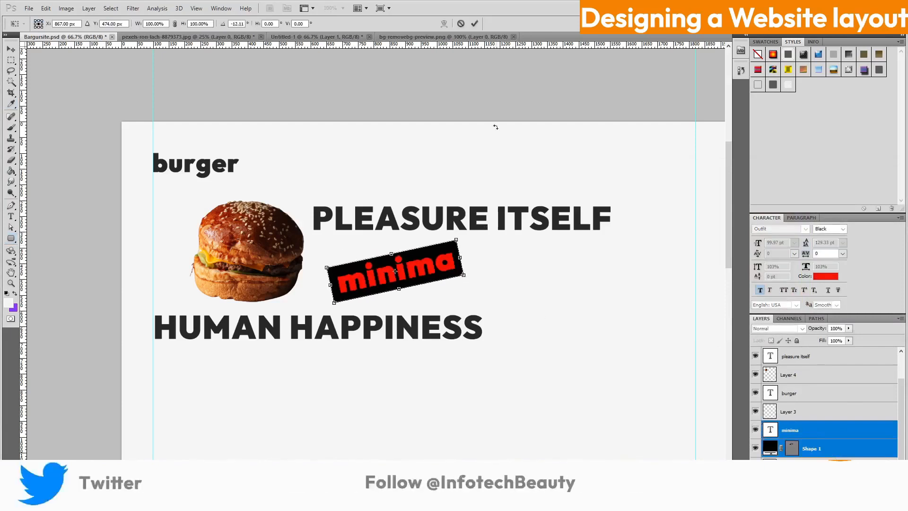
{"action": "key", "text": "Return"}
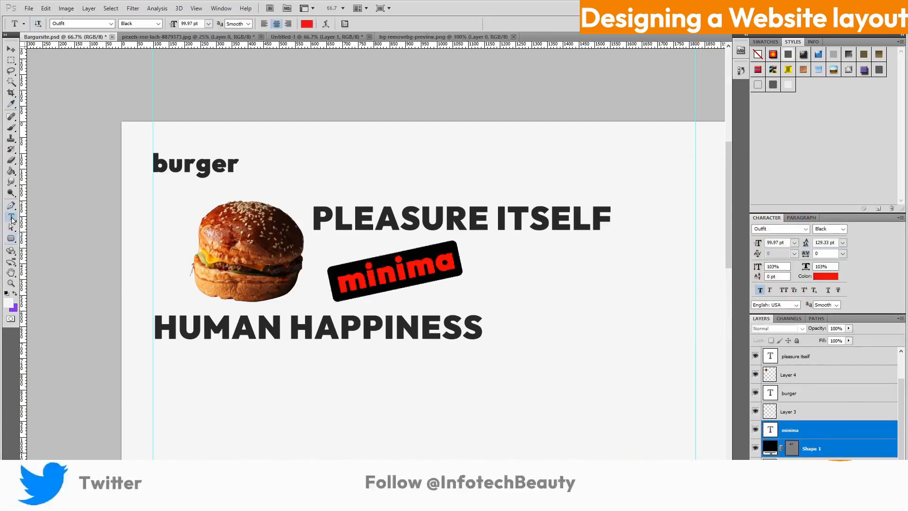
Shrink HUMAN HAPPINESS to 84.97 pt and align it left with the guide
{"action": "left_click", "coordinate": [283, 326]}
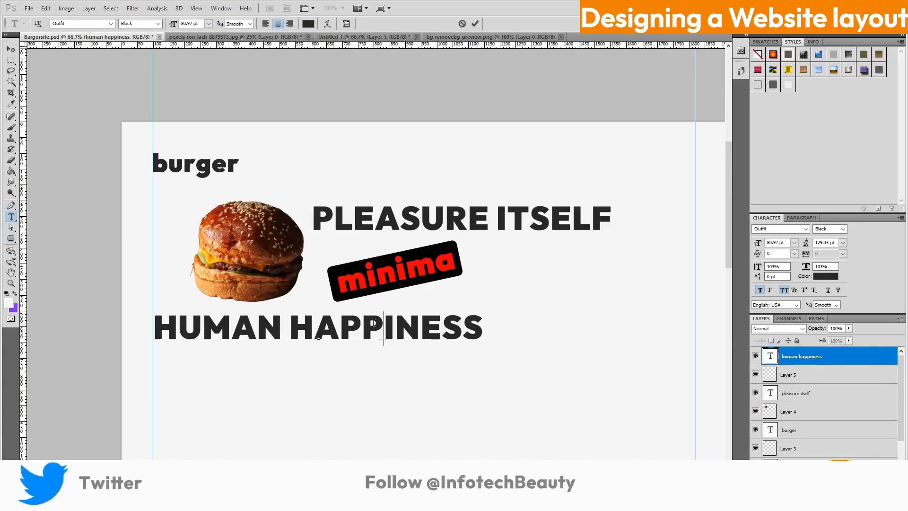
{"action": "left_click_drag", "start_coordinate": [483, 327], "coordinate": [152, 328]}
{"action": "left_click_drag", "start_coordinate": [757, 245], "coordinate": [750, 245]}
{"action": "left_click_drag", "start_coordinate": [528, 352], "coordinate": [502, 344]}
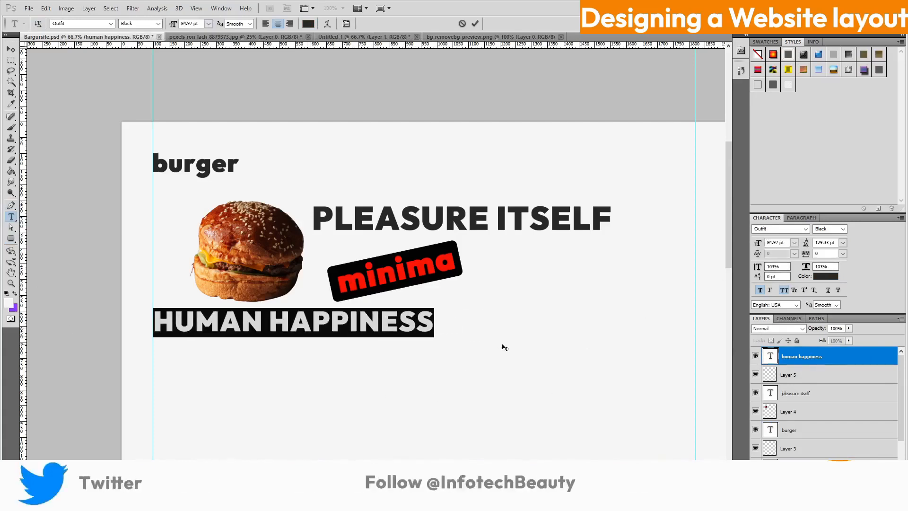
{"action": "left_click", "coordinate": [474, 23]}
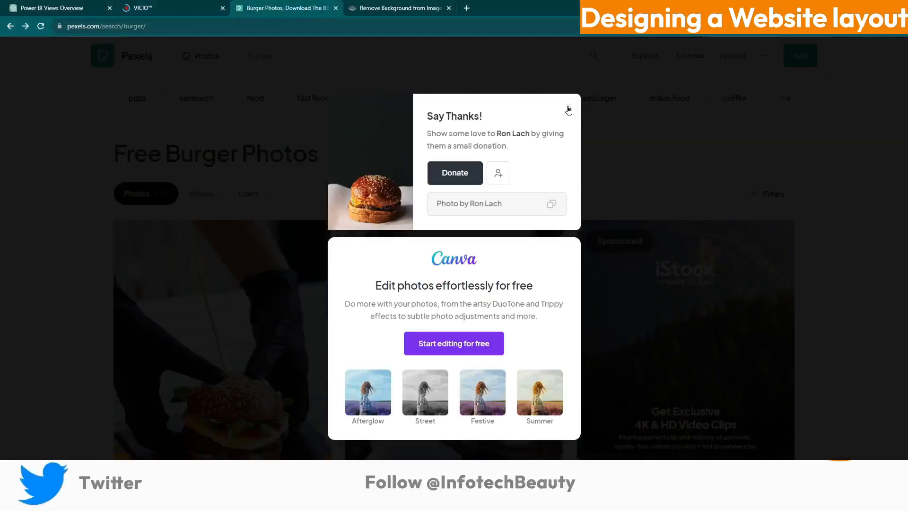
Dismiss the thank-you popup and download the Pexels photo of a burger over fries and an orange cup
{"action": "left_click", "coordinate": [568, 109]}
{"action": "scroll", "coordinate": [573, 234], "scroll_direction": "down", "scroll_amount": 20}
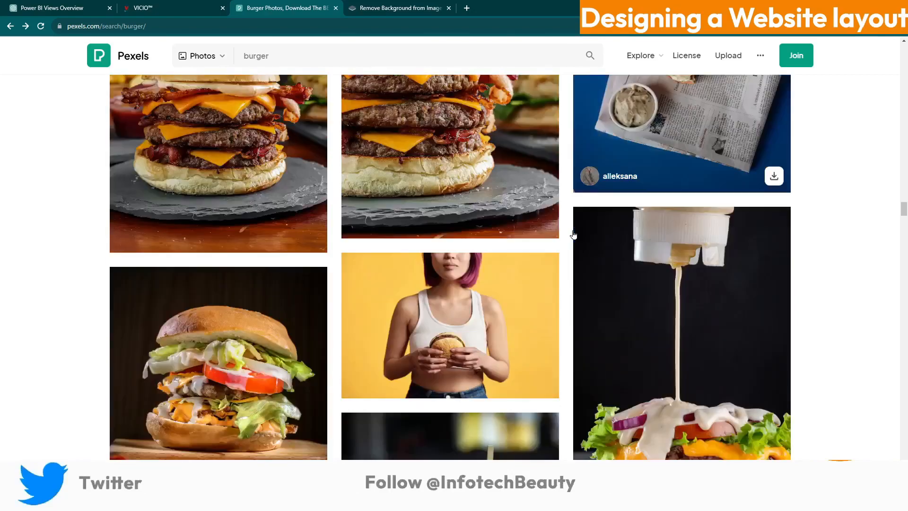
{"action": "scroll", "coordinate": [573, 234], "scroll_direction": "down", "scroll_amount": 15}
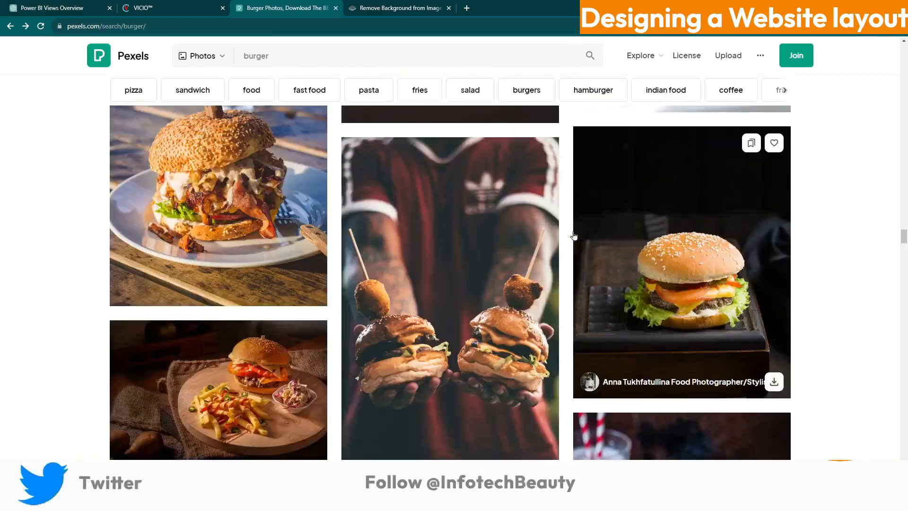
{"action": "scroll", "coordinate": [574, 236], "scroll_direction": "down", "scroll_amount": 15}
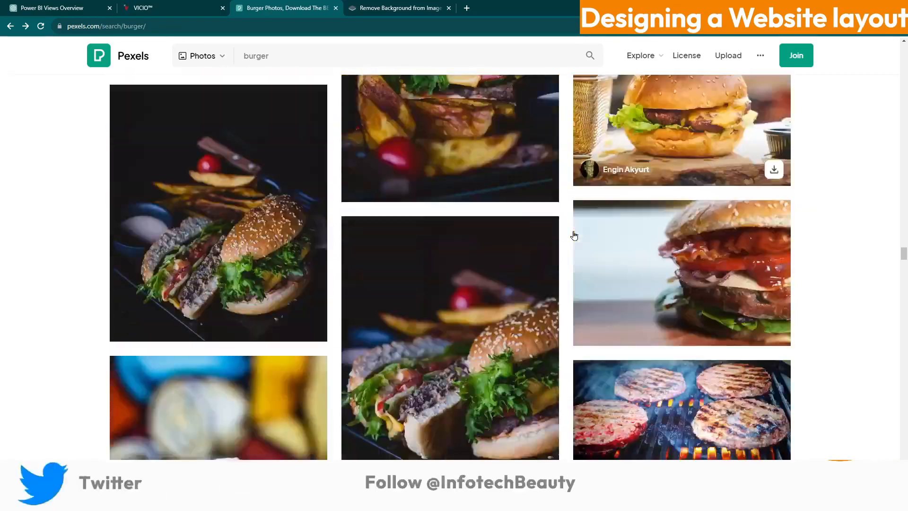
{"action": "scroll", "coordinate": [573, 235], "scroll_direction": "up", "scroll_amount": 15}
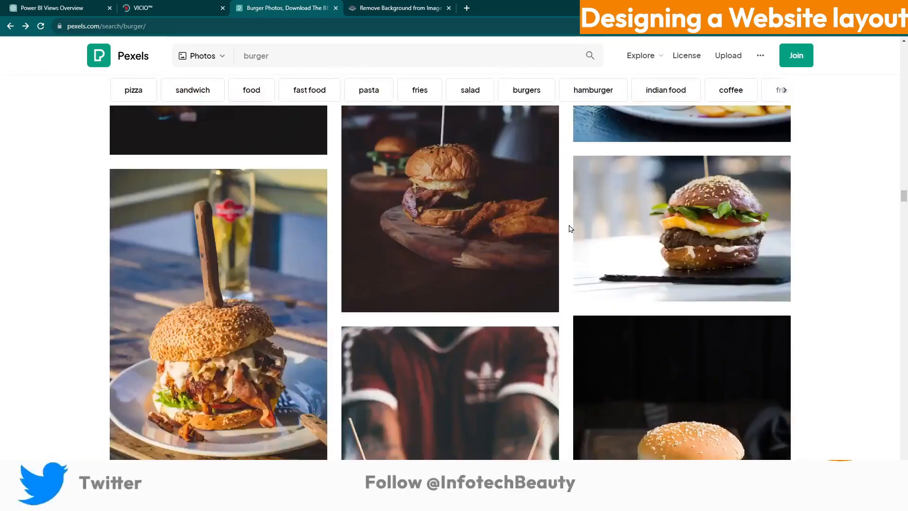
{"action": "scroll", "coordinate": [571, 229], "scroll_direction": "up", "scroll_amount": 15}
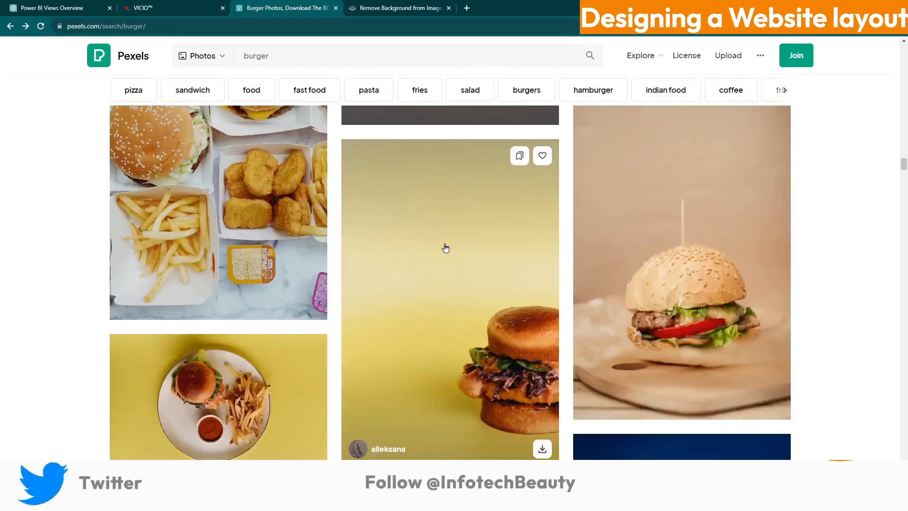
{"action": "scroll", "coordinate": [445, 248], "scroll_direction": "up", "scroll_amount": 4}
{"action": "scroll", "coordinate": [766, 258], "scroll_direction": "down", "scroll_amount": 1}
{"action": "scroll", "coordinate": [736, 259], "scroll_direction": "up", "scroll_amount": 3}
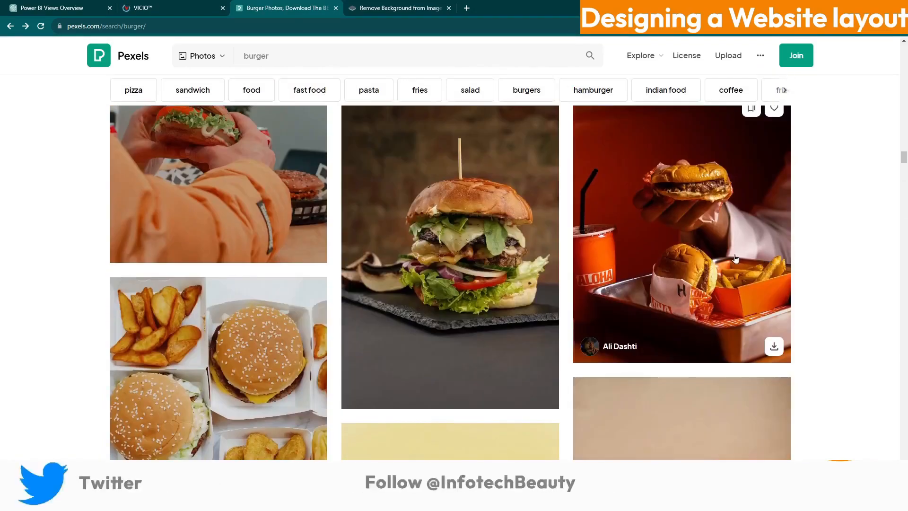
{"action": "scroll", "coordinate": [763, 199], "scroll_direction": "up", "scroll_amount": 2}
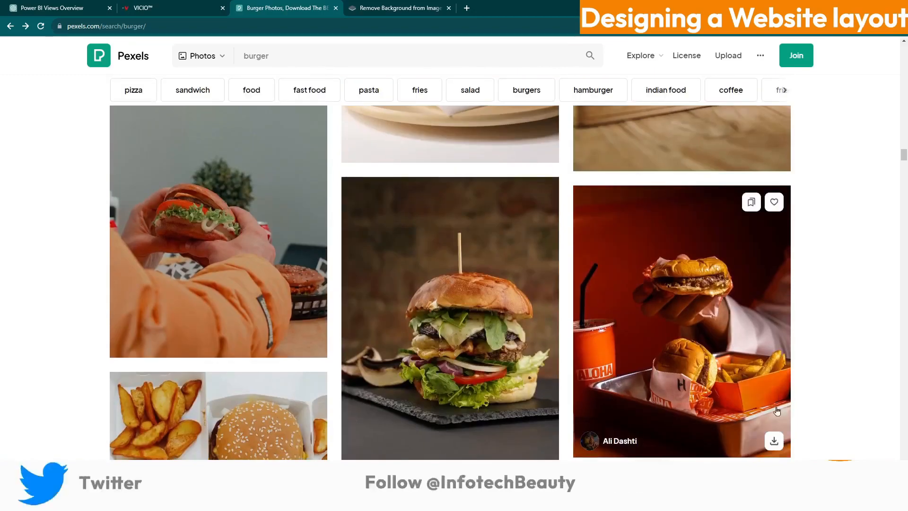
{"action": "left_click", "coordinate": [773, 442]}
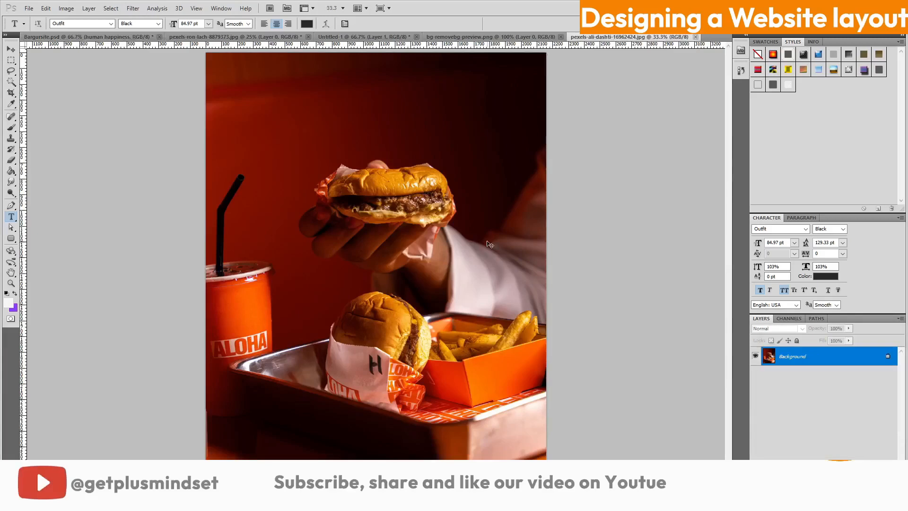
Paste the burger-tray photo into Bargursite.psd and scale it to about 15.57% beside the minima badge
{"action": "left_click", "coordinate": [141, 37]}
{"action": "key", "text": "ctrl+v"}
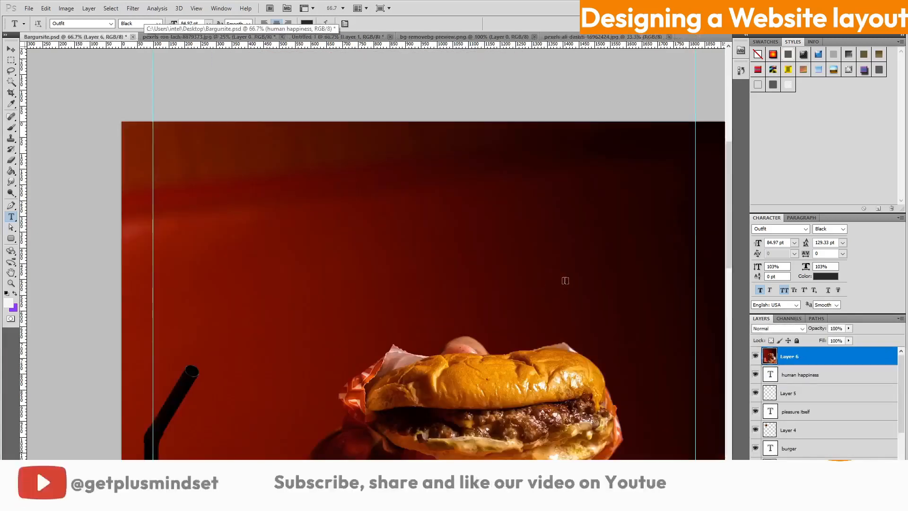
{"action": "key", "text": "ctrl+minus"}
{"action": "key", "text": "ctrl+minus"}
{"action": "key", "text": "ctrl+minus"}
{"action": "key", "text": "ctrl+t"}
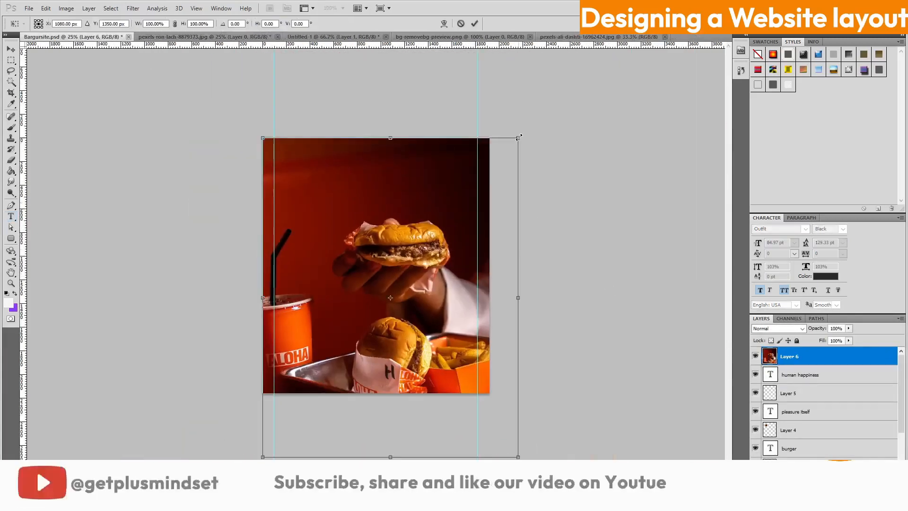
{"action": "left_click_drag", "start_coordinate": [519, 138], "coordinate": [338, 364]}
{"action": "left_click_drag", "start_coordinate": [328, 405], "coordinate": [455, 236]}
{"action": "left_click_drag", "start_coordinate": [463, 194], "coordinate": [434, 231]}
{"action": "left_click_drag", "start_coordinate": [427, 280], "coordinate": [431, 232]}
{"action": "key", "text": "Return"}
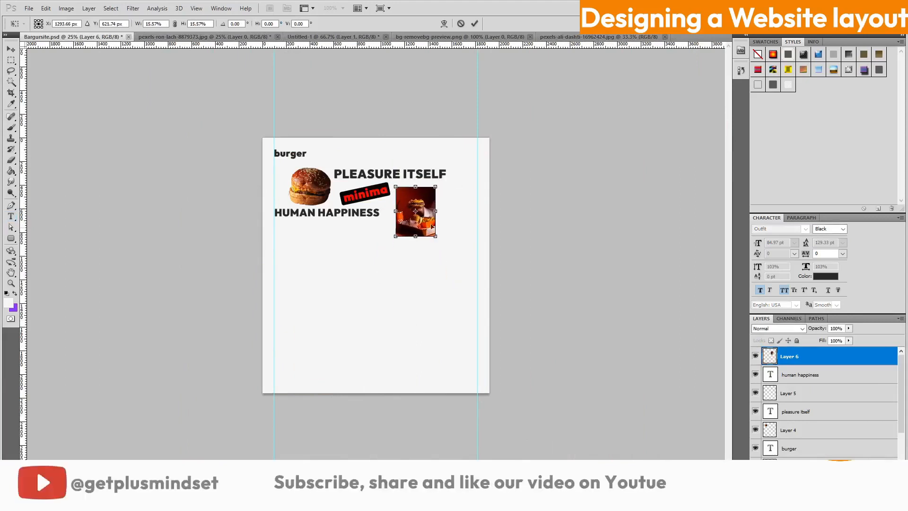
{"action": "key", "text": "t"}
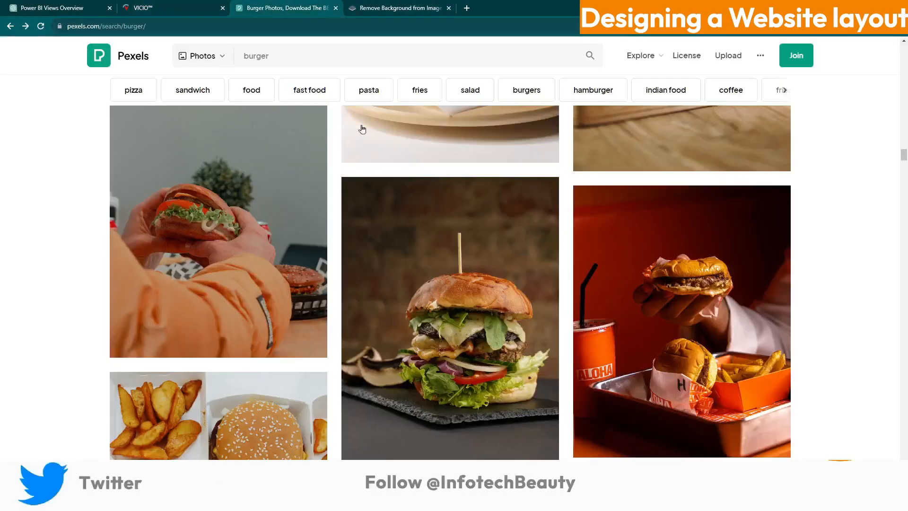
Download the overhead fries, burgers and nuggets photo at Large size and open it in Photoshop
{"action": "scroll", "coordinate": [293, 208], "scroll_direction": "down", "scroll_amount": 2}
{"action": "scroll", "coordinate": [293, 208], "scroll_direction": "down", "scroll_amount": 3}
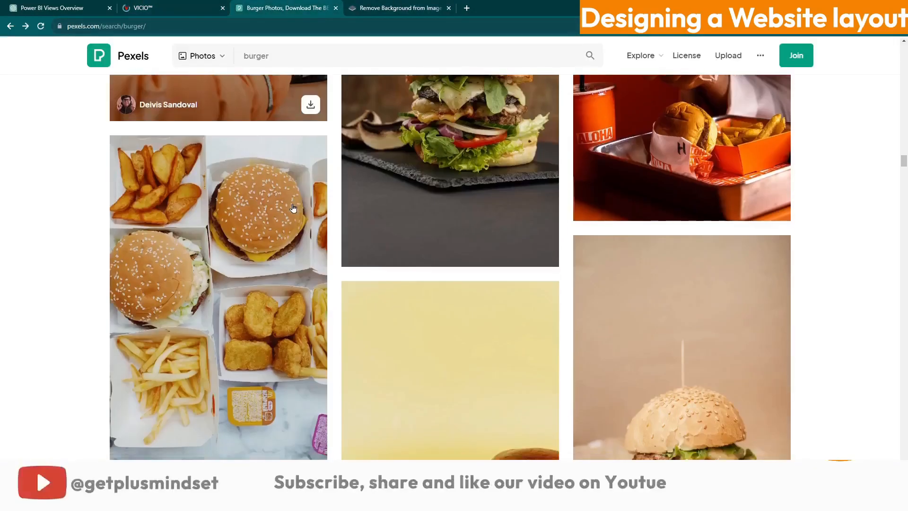
{"action": "scroll", "coordinate": [293, 209], "scroll_direction": "up", "scroll_amount": 1}
{"action": "left_click", "coordinate": [294, 209]}
{"action": "left_click", "coordinate": [810, 81]}
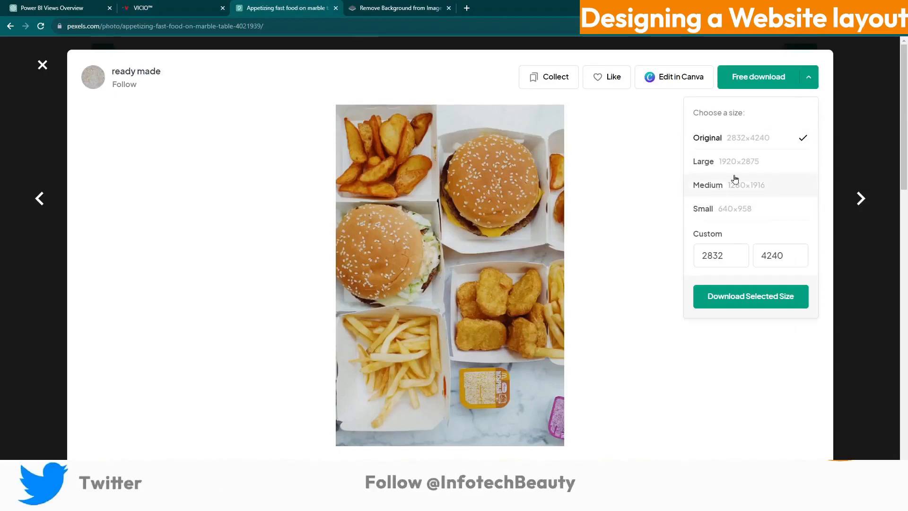
{"action": "left_click", "coordinate": [700, 158]}
{"action": "left_click", "coordinate": [743, 297]}
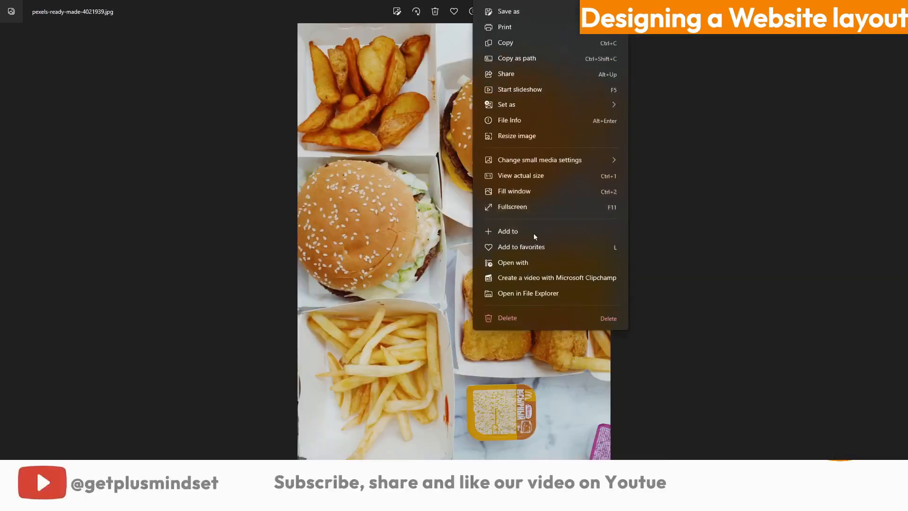
{"action": "left_click", "coordinate": [534, 233]}
{"action": "left_click", "coordinate": [466, 354]}
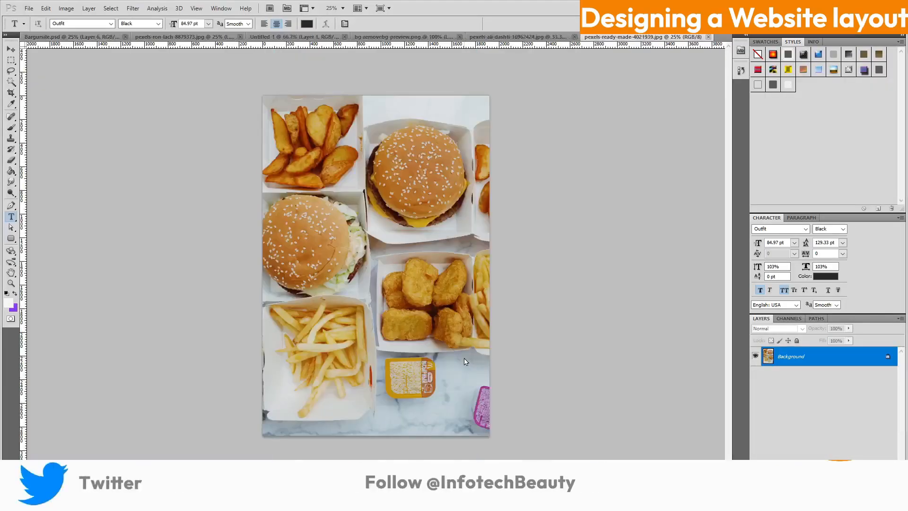
Copy the whole fries-and-burgers photo and paste it into Bargursite.psd
{"action": "key", "text": "ctrl+a"}
{"action": "left_click", "coordinate": [48, 37]}
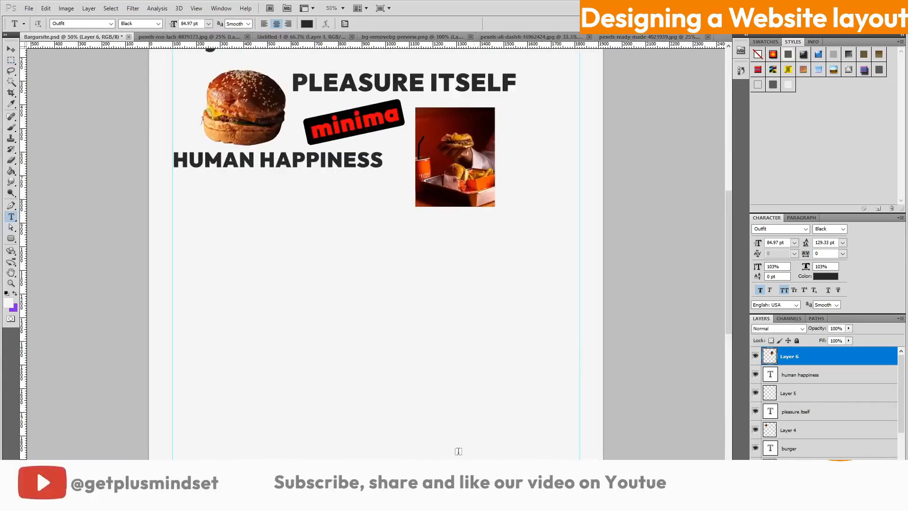
{"action": "scroll", "coordinate": [582, 360], "scroll_direction": "left", "scroll_amount": 5}
{"action": "scroll", "coordinate": [702, 220], "scroll_direction": "up", "scroll_amount": 3}
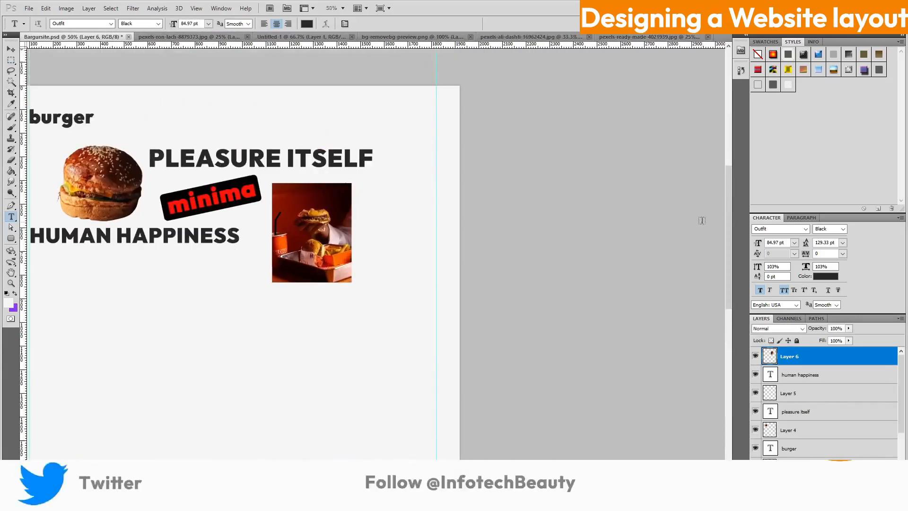
{"action": "left_click_drag", "start_coordinate": [729, 217], "coordinate": [729, 185]}
{"action": "key", "text": "ctrl+minus"}
{"action": "key", "text": "ctrl+minus"}
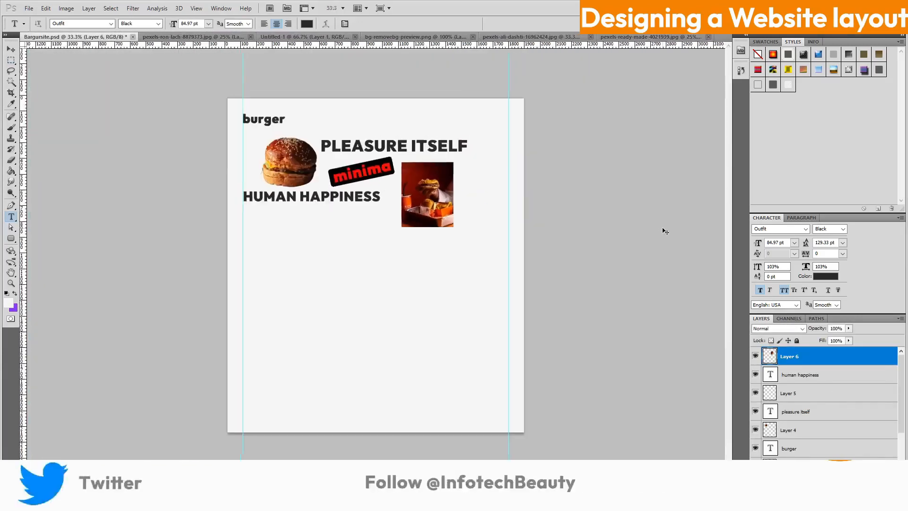
{"action": "key", "text": "ctrl+v"}
Scale the pasted photo to about 14.6% and place it beside the burger-tray photo
{"action": "key", "text": "ctrl+t"}
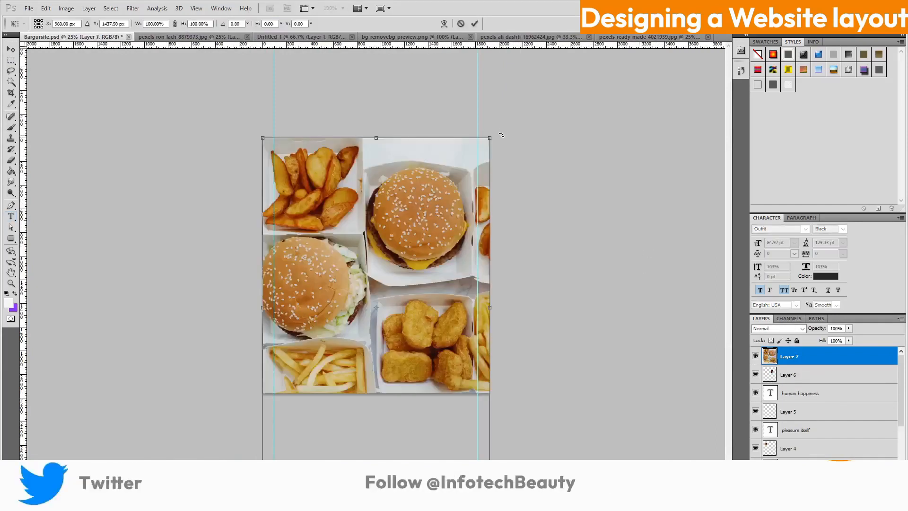
{"action": "left_click_drag", "start_coordinate": [489, 137], "coordinate": [313, 402]}
{"action": "left_click_drag", "start_coordinate": [293, 433], "coordinate": [472, 221]}
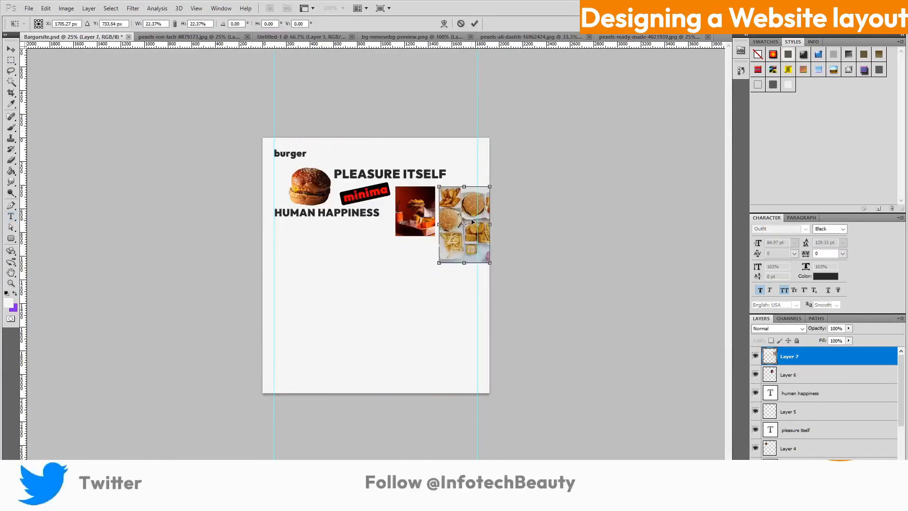
{"action": "left_click_drag", "start_coordinate": [438, 265], "coordinate": [458, 221]}
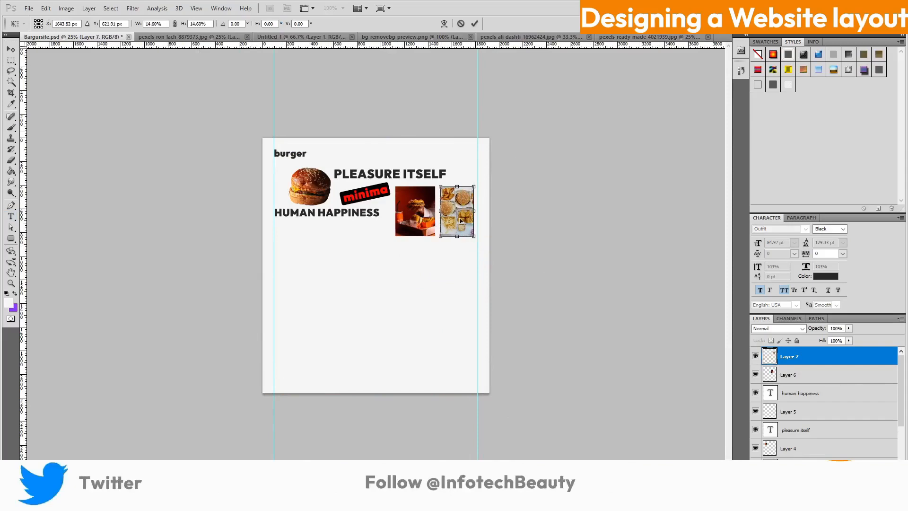
{"action": "left_click", "coordinate": [475, 23]}
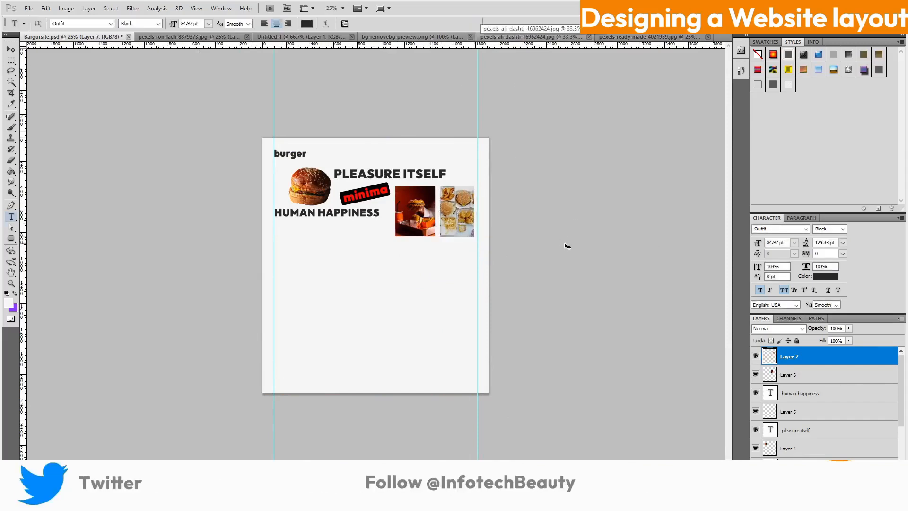
{"action": "key", "text": "ctrl+plus"}
{"action": "key", "text": "ctrl+plus"}
{"action": "left_click_drag", "start_coordinate": [729, 307], "coordinate": [729, 244]}
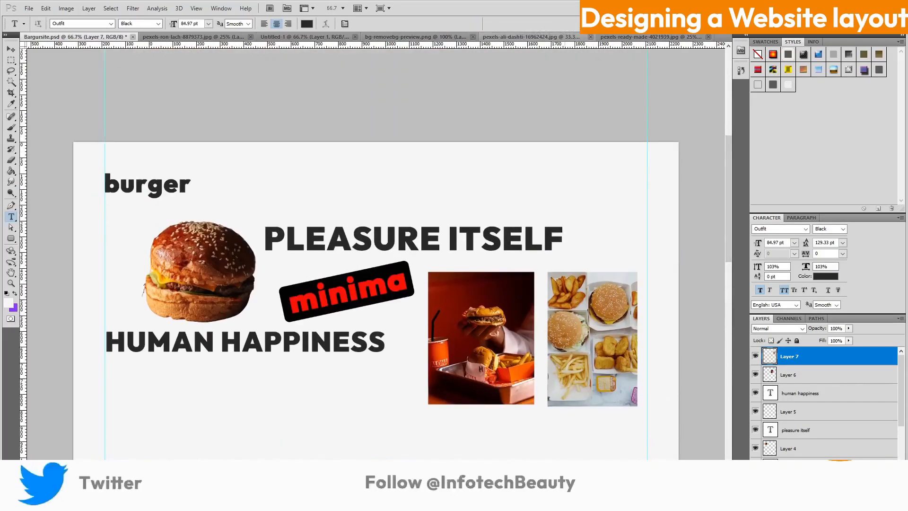
Nudge the burger-tray photo left and move the fries-and-burgers photo closer to it
{"action": "left_click_drag", "start_coordinate": [513, 487], "coordinate": [589, 486]}
{"action": "key", "text": "alt+bracketleft"}
{"action": "left_click", "coordinate": [11, 50]}
{"action": "left_click_drag", "start_coordinate": [314, 328], "coordinate": [312, 328]}
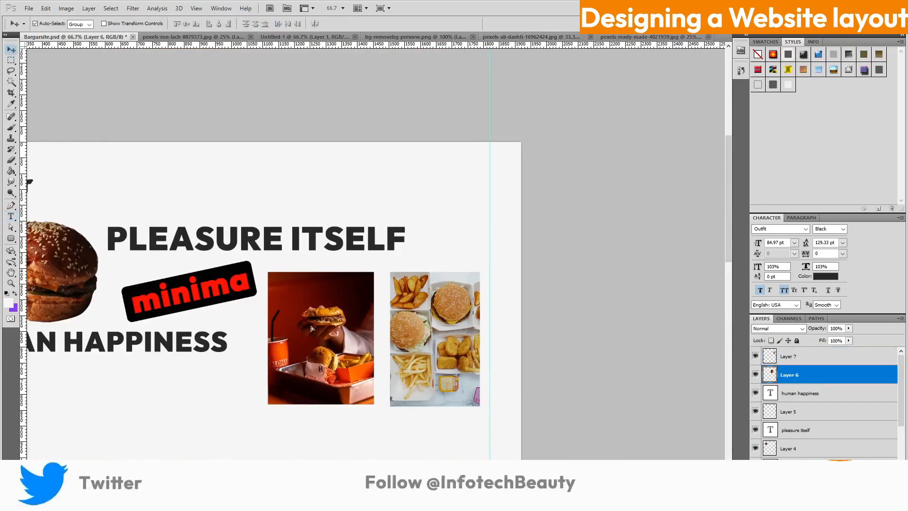
{"action": "left_click", "coordinate": [789, 356]}
{"action": "left_click_drag", "start_coordinate": [448, 286], "coordinate": [440, 285]}
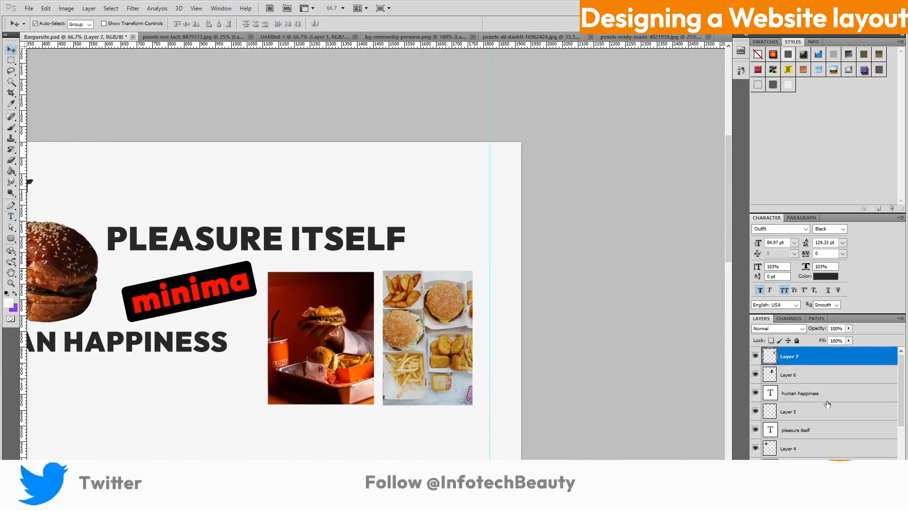
Duplicate the burger-tray layer as a guide over the fries photo, keeping the fries layer on top
{"action": "left_click", "coordinate": [818, 377]}
{"action": "key", "text": "ctrl+j"}
{"action": "left_click_drag", "start_coordinate": [315, 358], "coordinate": [426, 359]}
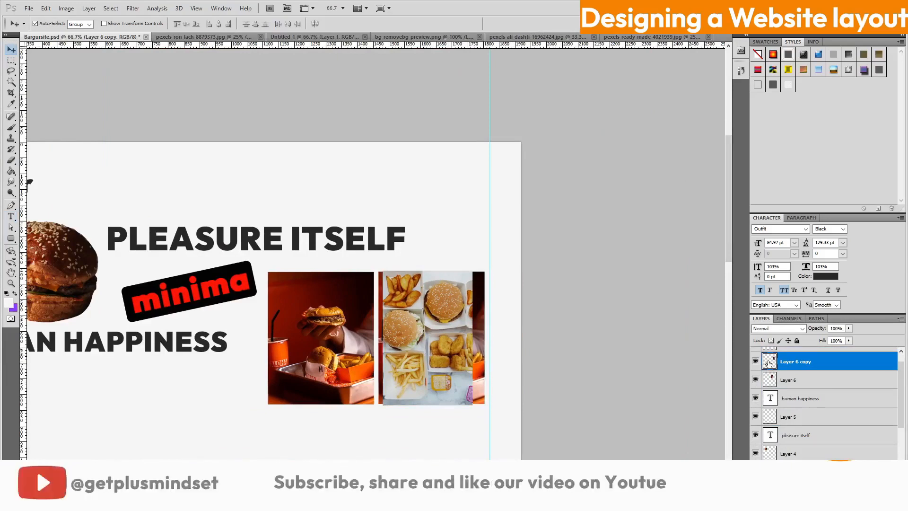
{"action": "key", "text": "ctrl+shift+alt+n"}
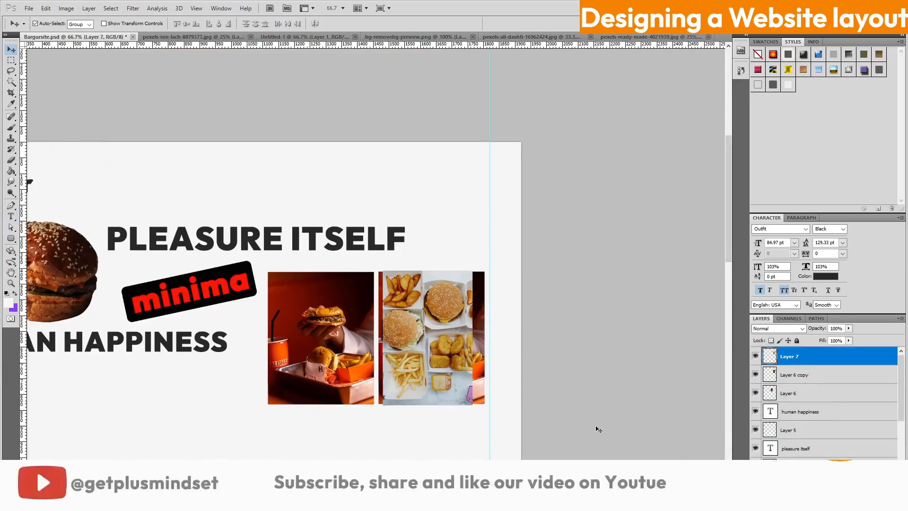
Enlarge the fries-and-burgers photo at 60% fill to match the tray photo's height
{"action": "key", "text": "ctrl+t"}
{"action": "left_click_drag", "start_coordinate": [475, 408], "coordinate": [482, 430]}
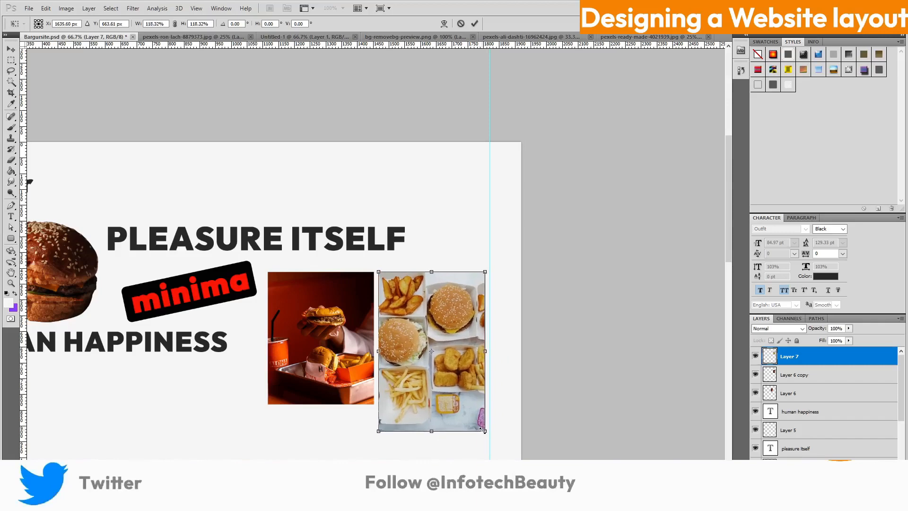
{"action": "left_click", "coordinate": [475, 23]}
{"action": "left_click_drag", "start_coordinate": [850, 342], "coordinate": [830, 350]}
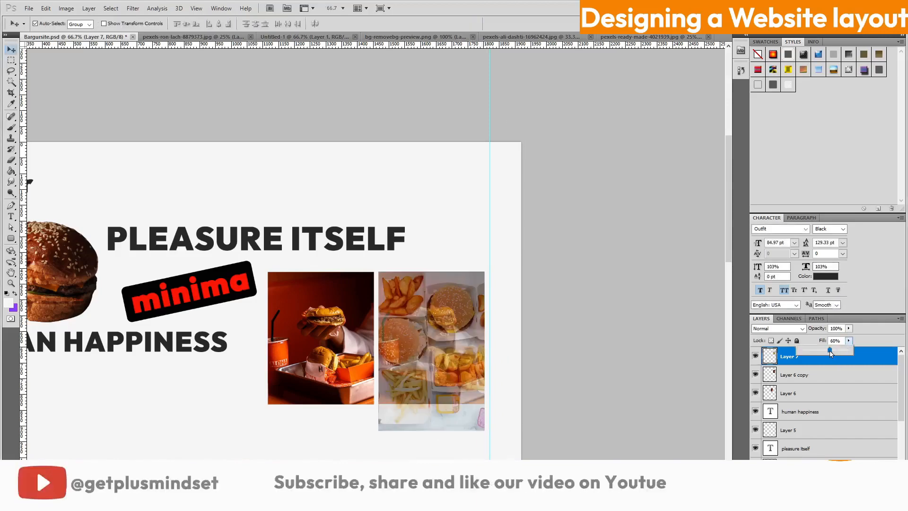
{"action": "key", "text": "ctrl+t"}
{"action": "left_click_drag", "start_coordinate": [487, 431], "coordinate": [487, 431]}
{"action": "key", "text": "ctrl+plus"}
{"action": "key", "text": "ctrl+plus"}
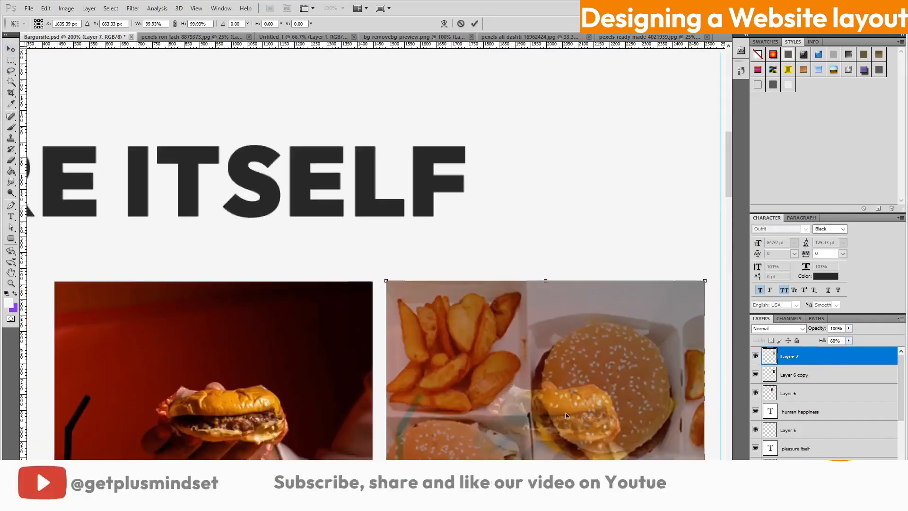
{"action": "scroll", "coordinate": [733, 180], "scroll_direction": "down", "scroll_amount": 5}
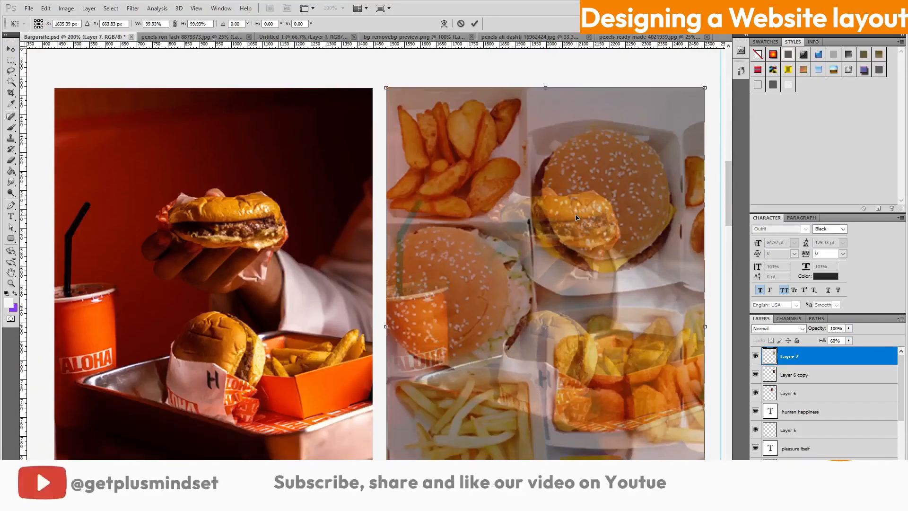
{"action": "scroll", "coordinate": [576, 217], "scroll_direction": "down", "scroll_amount": 3}
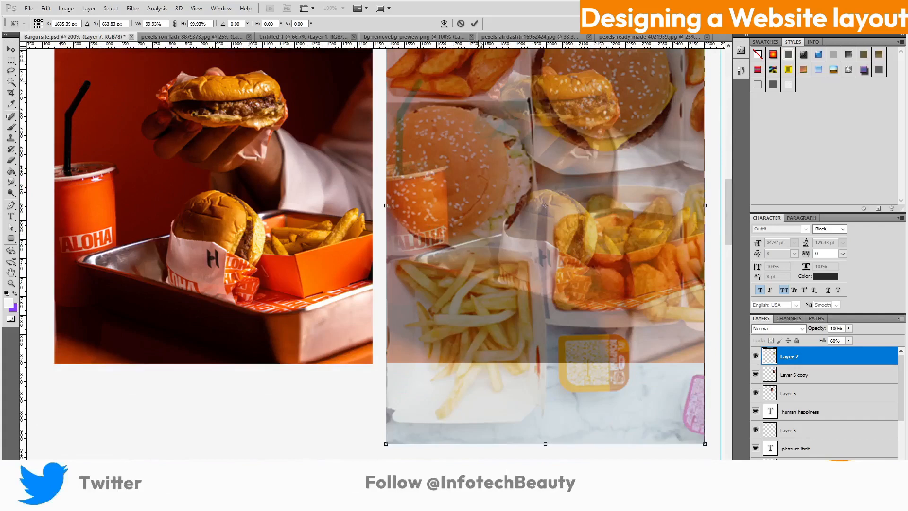
{"action": "left_click", "coordinate": [475, 24]}
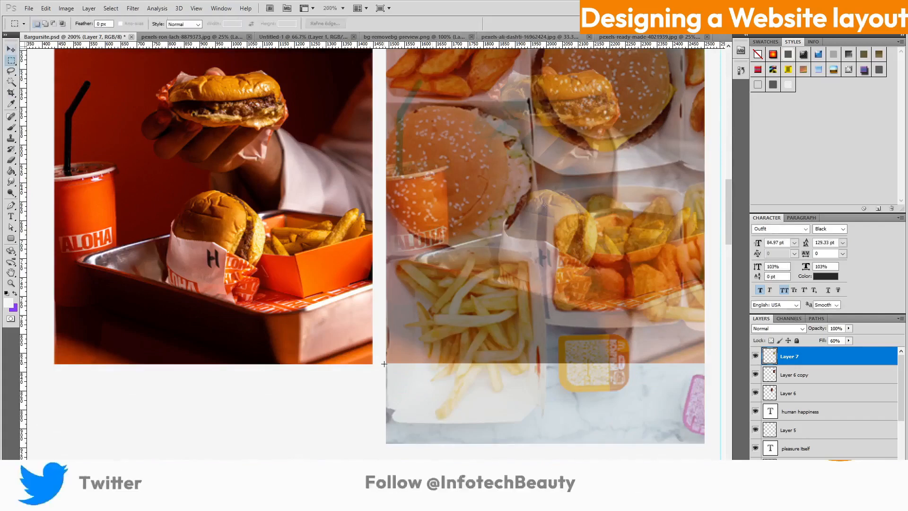
Trim the fries photo's overhang below the tray photo and delete the Layer 6 copy
{"action": "left_click_drag", "start_coordinate": [384, 364], "coordinate": [715, 455]}
{"action": "key", "text": "Delete"}
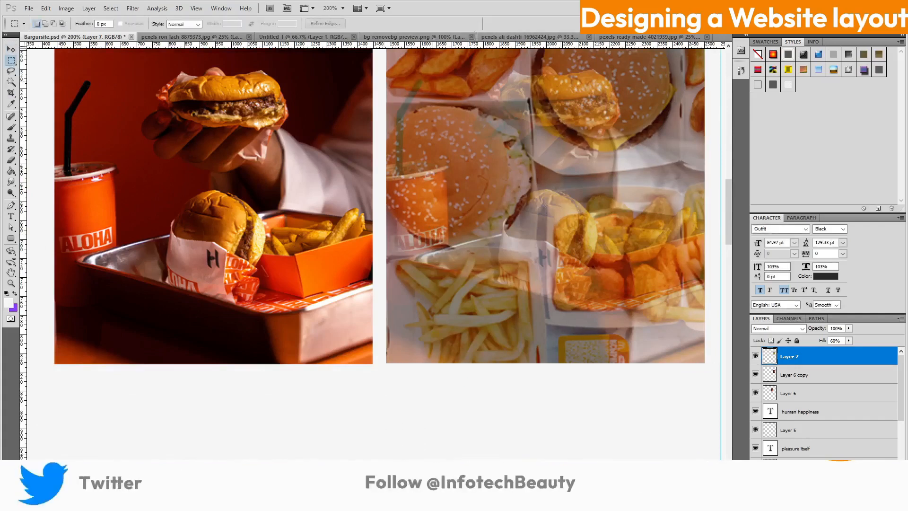
{"action": "left_click", "coordinate": [755, 374]}
{"action": "left_click", "coordinate": [810, 375]}
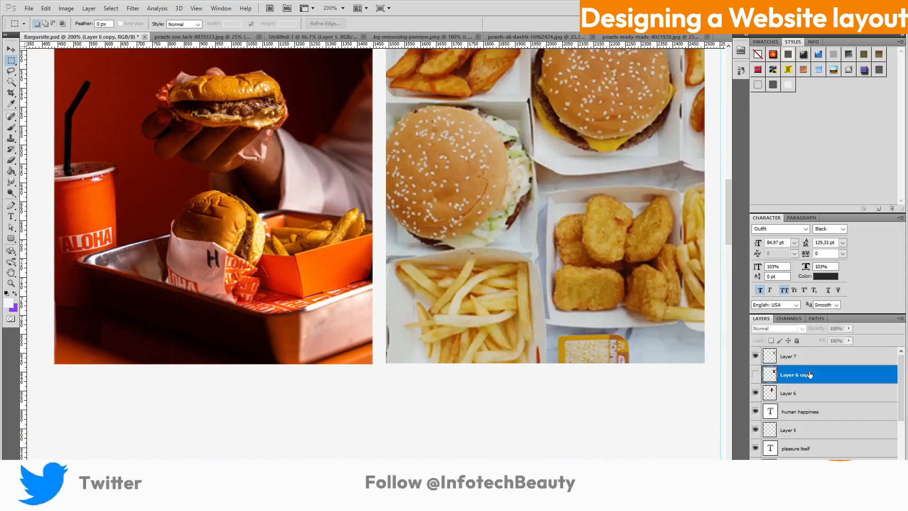
{"action": "right_click", "coordinate": [810, 374]}
{"action": "left_click", "coordinate": [833, 196]}
{"action": "left_click", "coordinate": [434, 184]}
{"action": "scroll", "coordinate": [608, 404], "scroll_direction": "up", "scroll_amount": 3}
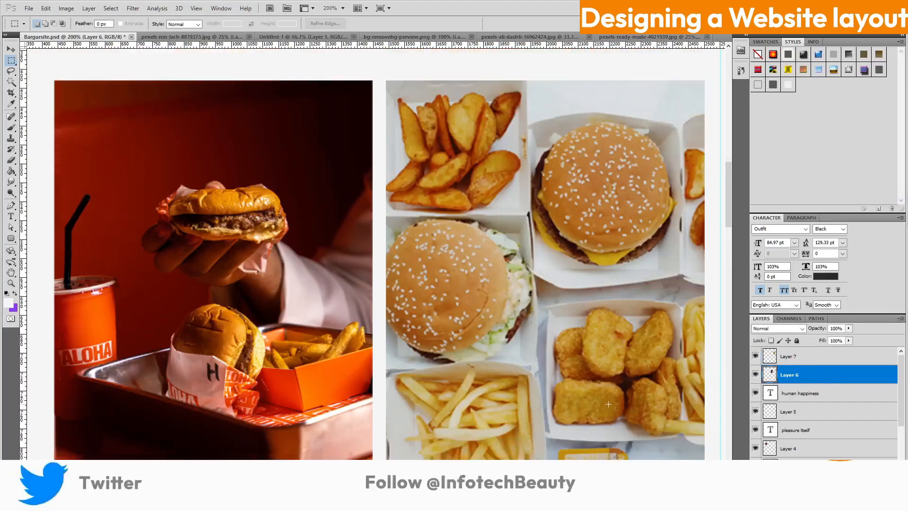
{"action": "scroll", "coordinate": [608, 404], "scroll_direction": "down", "scroll_amount": 1}
{"action": "key", "text": "ctrl+minus"}
{"action": "key", "text": "ctrl+minus"}
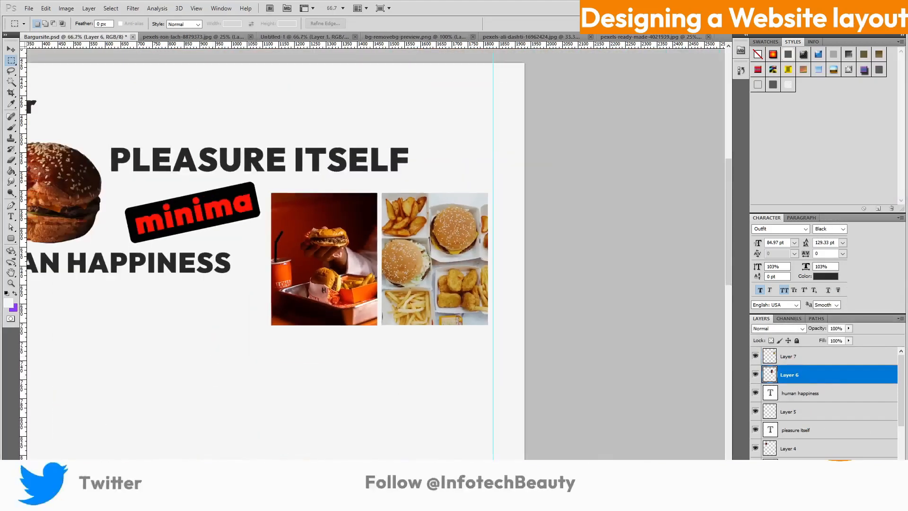
Glance at the VICIO reference page, then select two lines of Notepad++ placeholder text
{"action": "key", "text": "alt+Tab"}
{"action": "key", "text": "ctrl+Tab"}
{"action": "key", "text": "ctrl+Tab"}
{"action": "key", "text": "ctrl+Tab"}
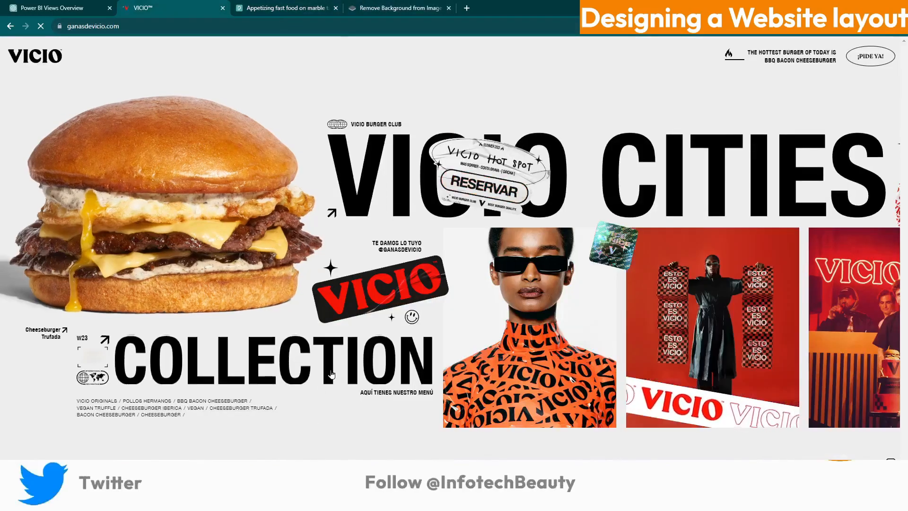
{"action": "key", "text": "alt+Tab"}
{"action": "scroll", "coordinate": [308, 158], "scroll_direction": "up", "scroll_amount": 3}
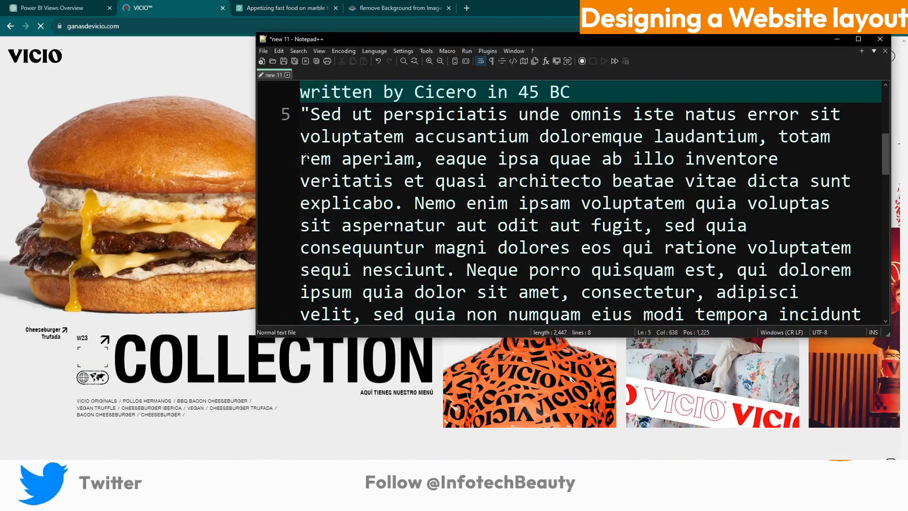
{"action": "left_click_drag", "start_coordinate": [307, 157], "coordinate": [674, 182]}
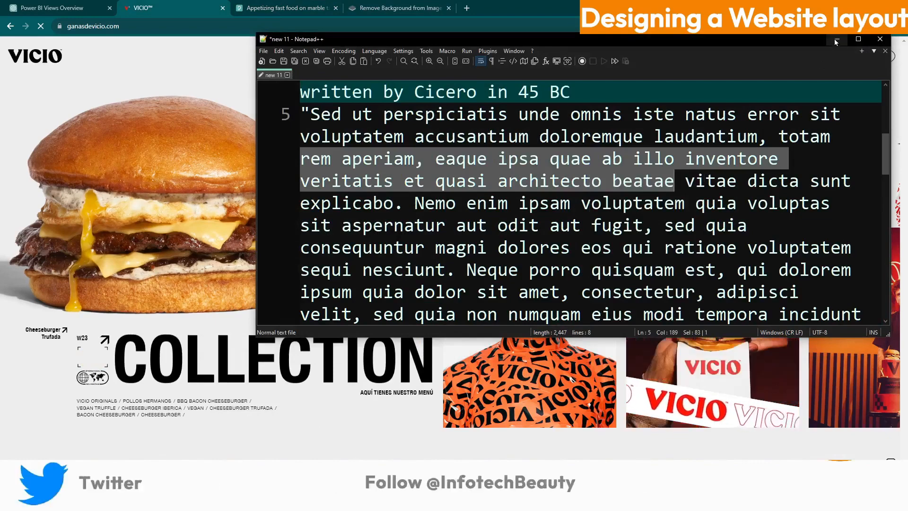
{"action": "left_click", "coordinate": [836, 42]}
{"action": "key", "text": "alt+Tab"}
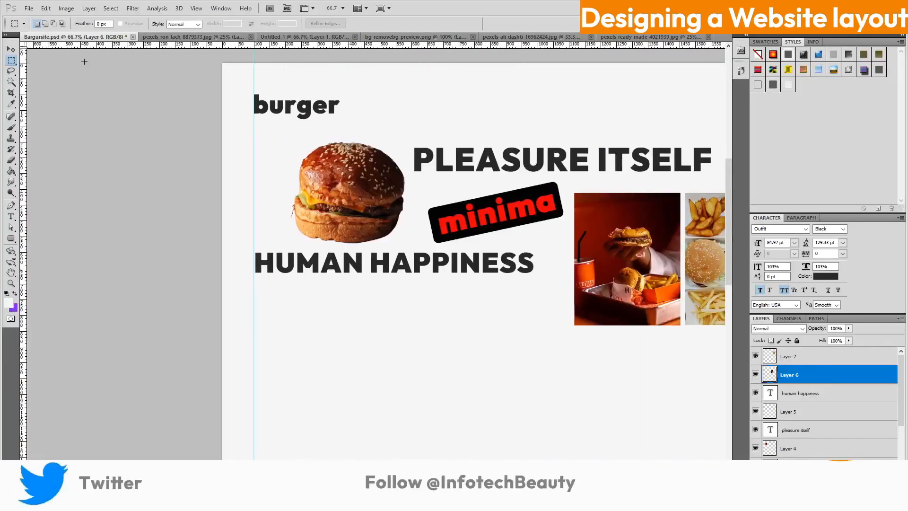
Draw a left-aligned paragraph box under HUMAN HAPPINESS, paste the placeholder text and tighten its leading
{"action": "left_click", "coordinate": [12, 217]}
{"action": "left_click_drag", "start_coordinate": [359, 310], "coordinate": [540, 331]}
{"action": "left_click", "coordinate": [266, 24]}
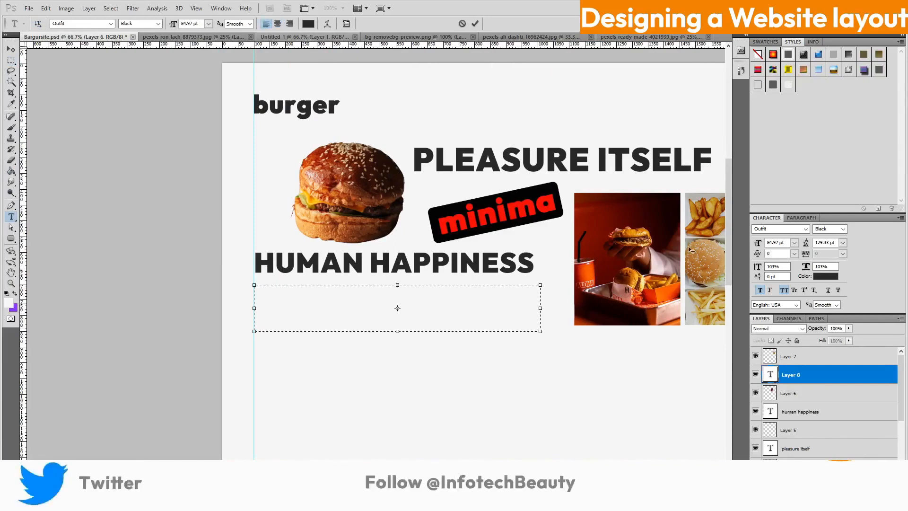
{"action": "left_click_drag", "start_coordinate": [729, 243], "coordinate": [728, 242]}
{"action": "right_click", "coordinate": [317, 298]}
{"action": "left_click", "coordinate": [331, 342]}
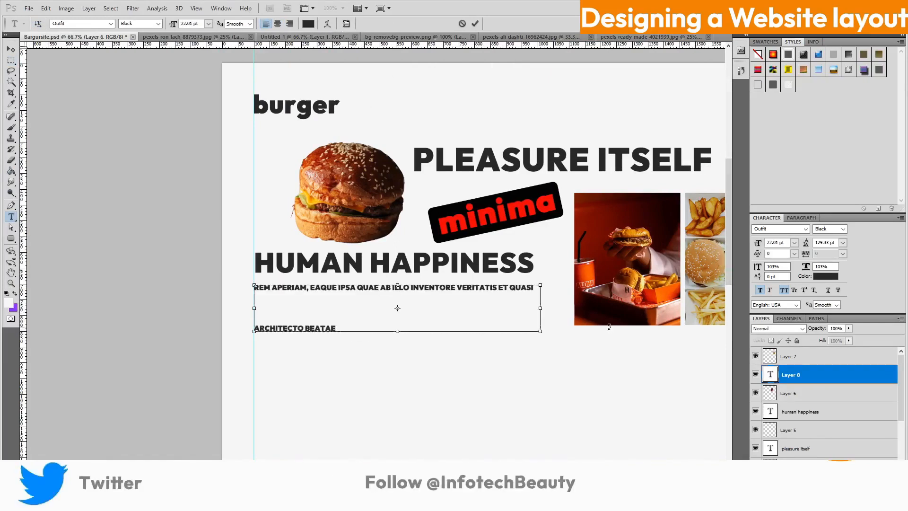
{"action": "key", "text": "ctrl+a"}
{"action": "left_click_drag", "start_coordinate": [807, 243], "coordinate": [762, 236]}
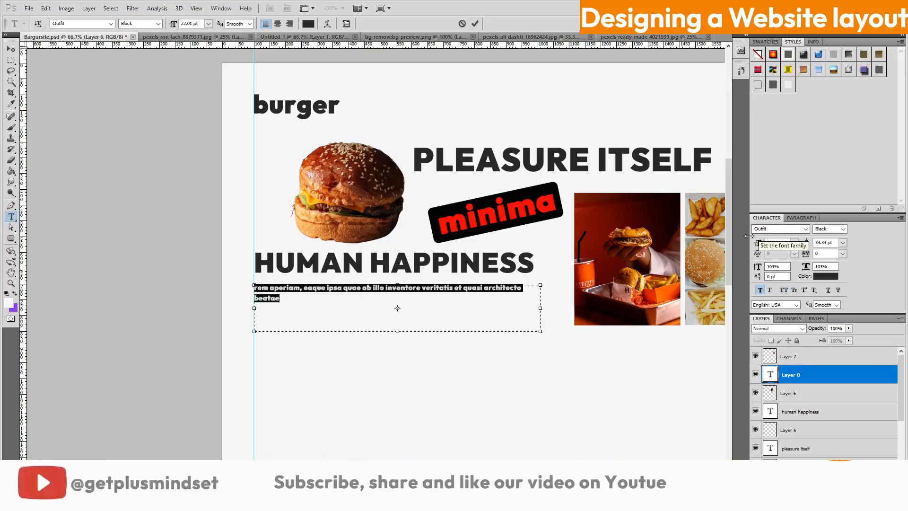
Try Light and Medium weights and insert '/' separators between the paragraph's phrases
{"action": "left_click", "coordinate": [158, 23]}
{"action": "left_click", "coordinate": [159, 48]}
{"action": "left_click", "coordinate": [158, 23]}
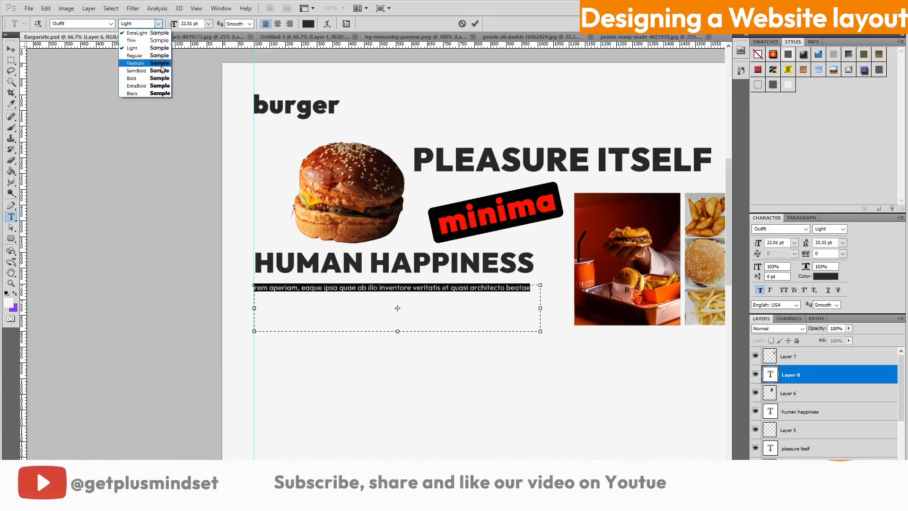
{"action": "left_click", "coordinate": [161, 68]}
{"action": "left_click", "coordinate": [300, 287]}
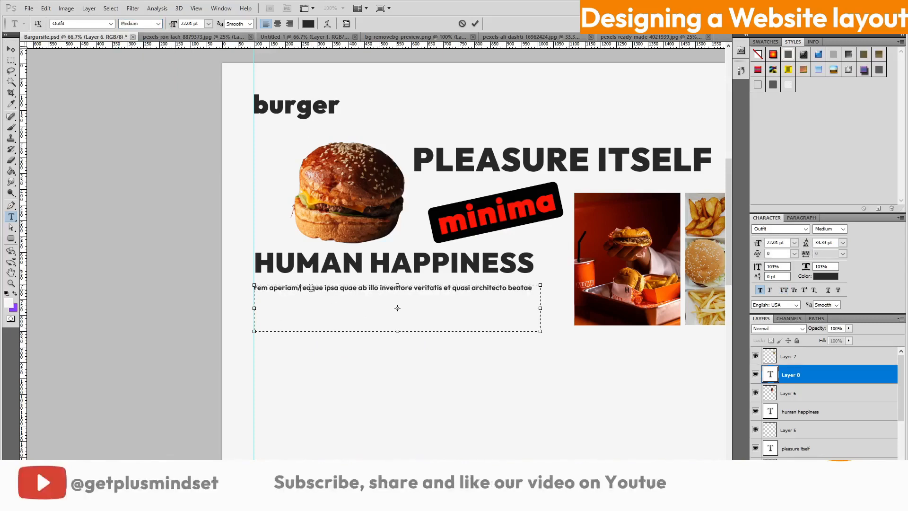
{"action": "left_click", "coordinate": [358, 288]}
{"action": "type", "text": "/"}
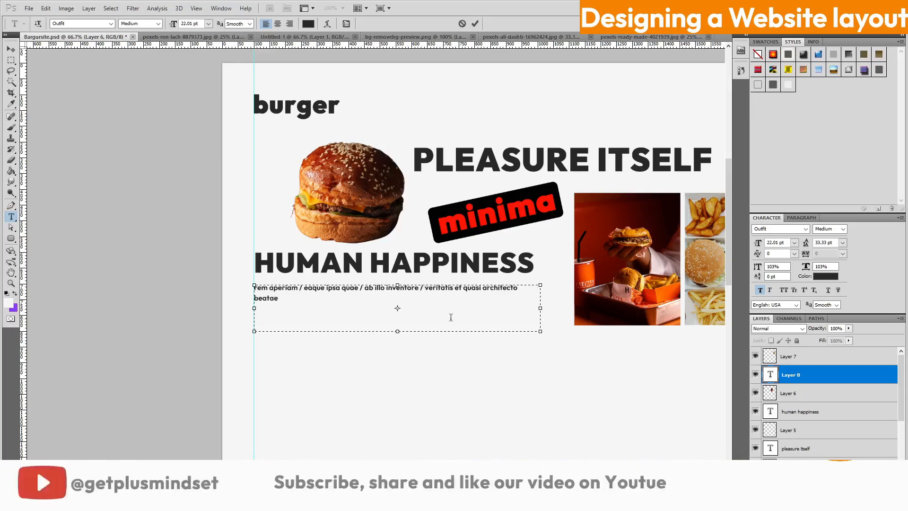
{"action": "left_click", "coordinate": [475, 24]}
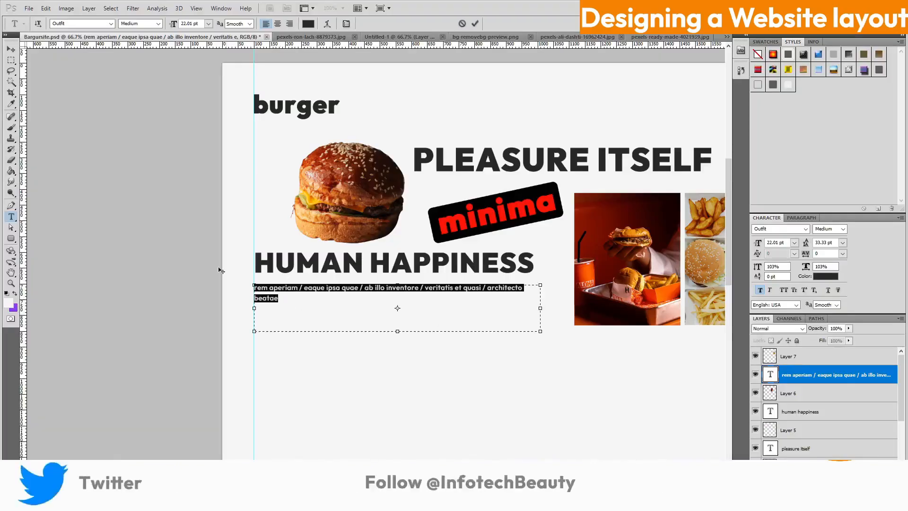
Set the paragraph to Light weight, nudge it lower, and duplicate its layer
{"action": "left_click", "coordinate": [158, 24]}
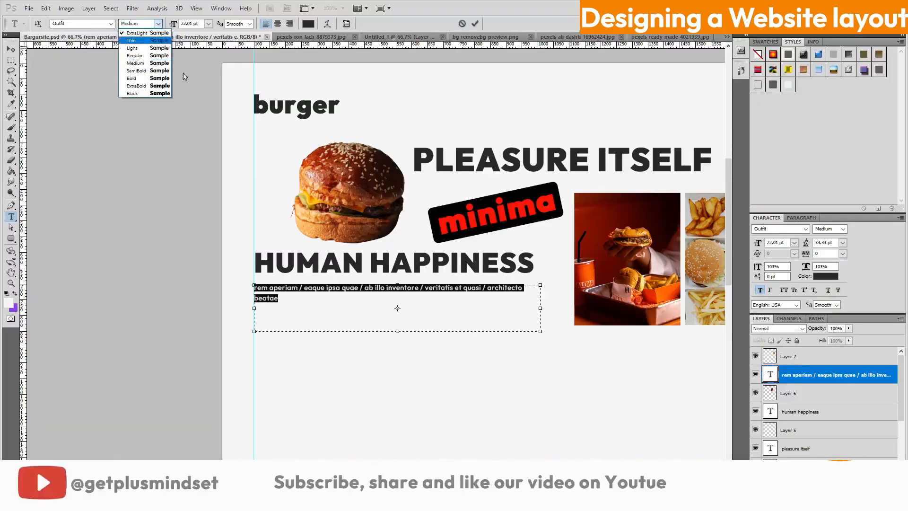
{"action": "left_click", "coordinate": [164, 47]}
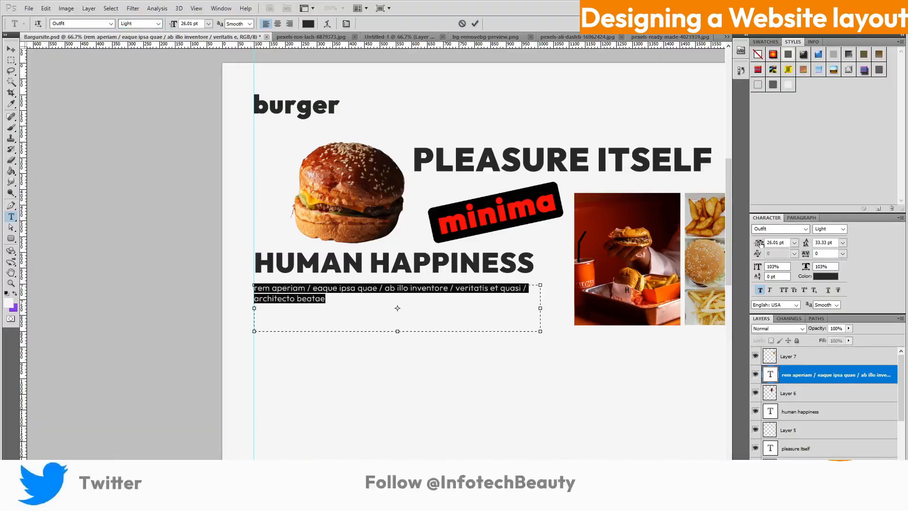
{"action": "left_click", "coordinate": [475, 24]}
{"action": "left_click_drag", "start_coordinate": [294, 292], "coordinate": [294, 300]}
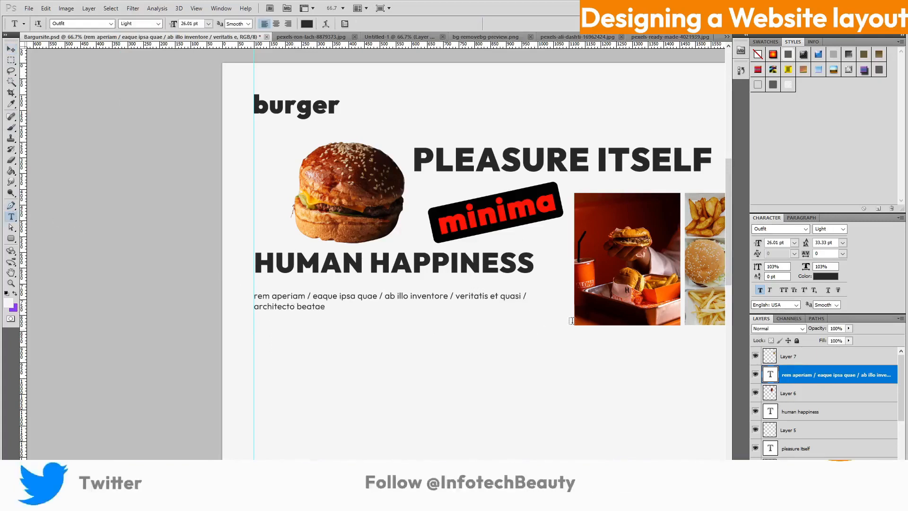
{"action": "key", "text": "ctrl+j"}
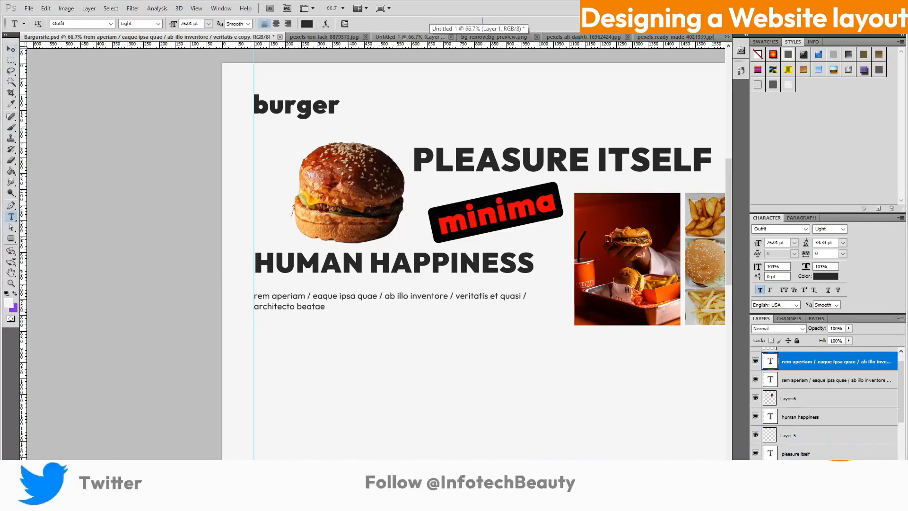
Right-align the copied paragraph, move it just under HUMAN HAPPINESS, and trim it to 'veritatis et quasi / architecto beatae'
{"action": "left_click", "coordinate": [288, 23]}
{"action": "key", "text": "v"}
{"action": "left_click_drag", "start_coordinate": [512, 305], "coordinate": [513, 289]}
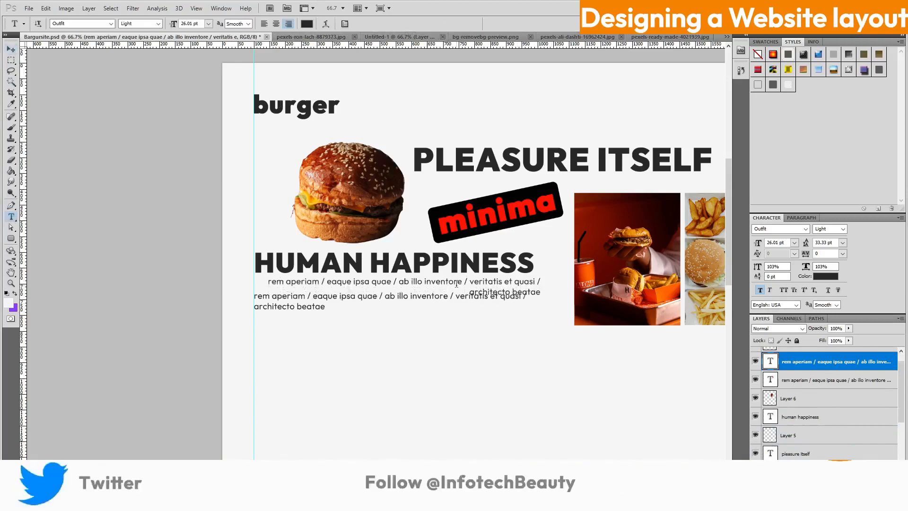
{"action": "left_click", "coordinate": [408, 282]}
{"action": "key", "text": "BackSpace"}
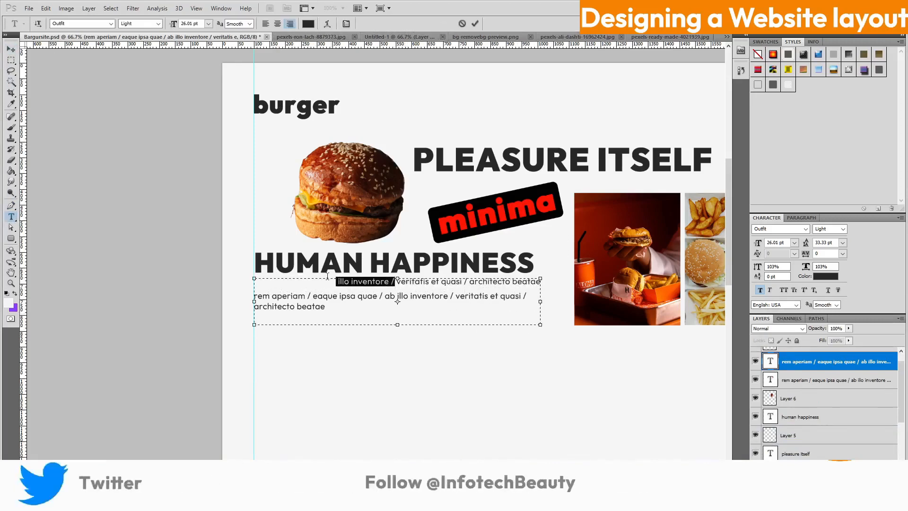
{"action": "key", "text": "ctrl+Return"}
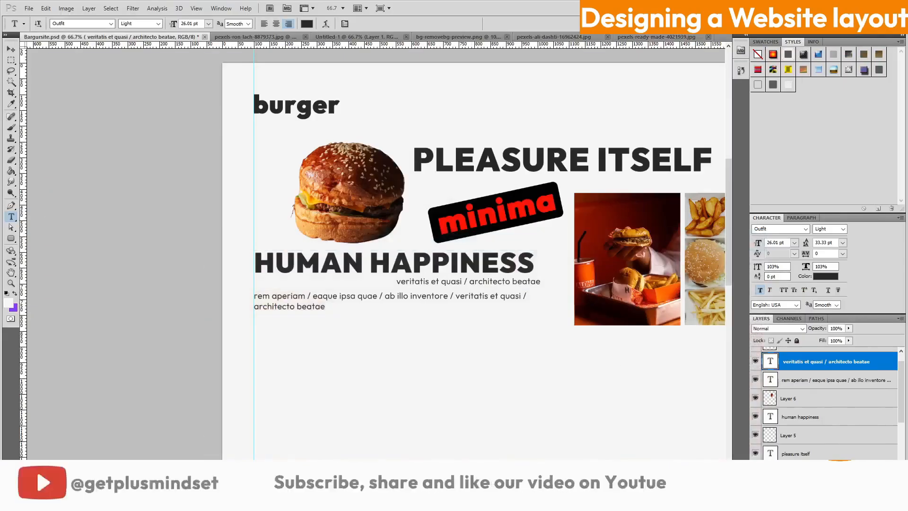
Duplicate the 'veritatis et quasi' line and place the copy at the page's top right
{"action": "scroll", "coordinate": [450, 84], "scroll_direction": "right", "scroll_amount": 5}
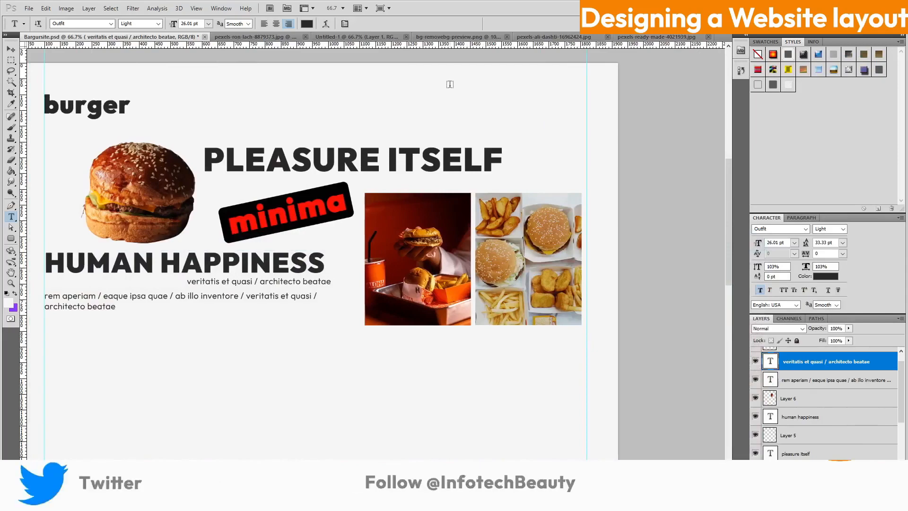
{"action": "left_click_drag", "start_coordinate": [850, 365], "coordinate": [850, 355]}
{"action": "left_click_drag", "start_coordinate": [287, 282], "coordinate": [504, 96]}
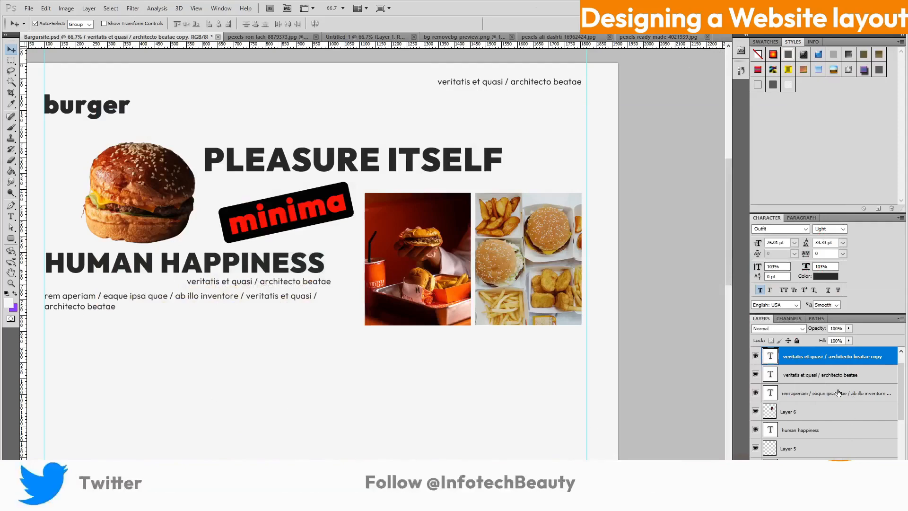
Duplicate the intro paragraph lower left and retype it as 'About us / Locations / FAQs / Contact us / Company'
{"action": "left_click", "coordinate": [832, 380]}
{"action": "left_click_drag", "start_coordinate": [140, 299], "coordinate": [46, 361]}
{"action": "left_click", "coordinate": [11, 216]}
{"action": "left_click", "coordinate": [72, 359]}
{"action": "type", "text": "Abil"}
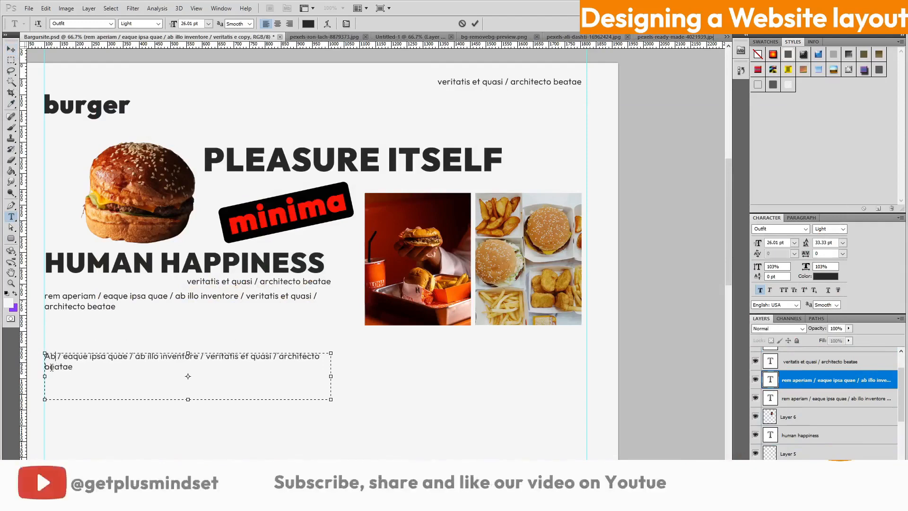
{"action": "type", "text": "out us"}
{"action": "left_click_drag", "start_coordinate": [151, 355], "coordinate": [190, 357]}
{"action": "type", "text": "Locations"}
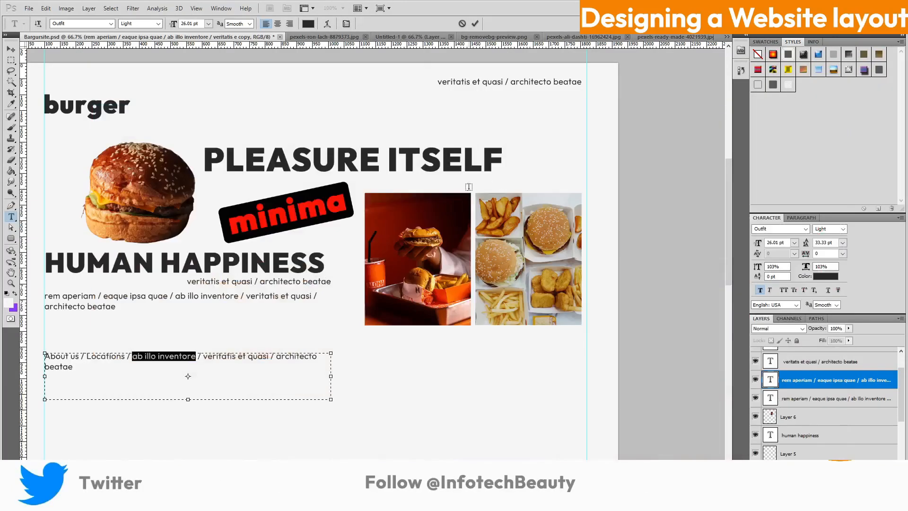
{"action": "type", "text": "FAQs"}
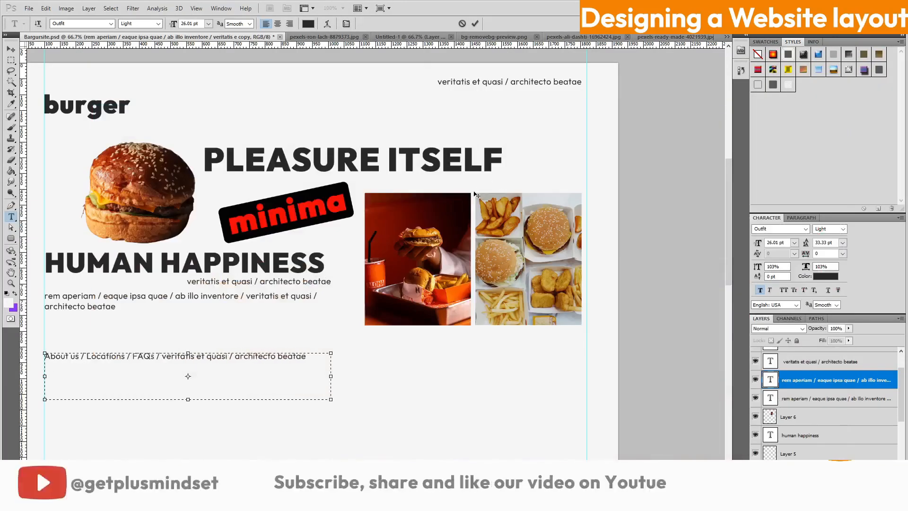
{"action": "type", "text": " / Contact"}
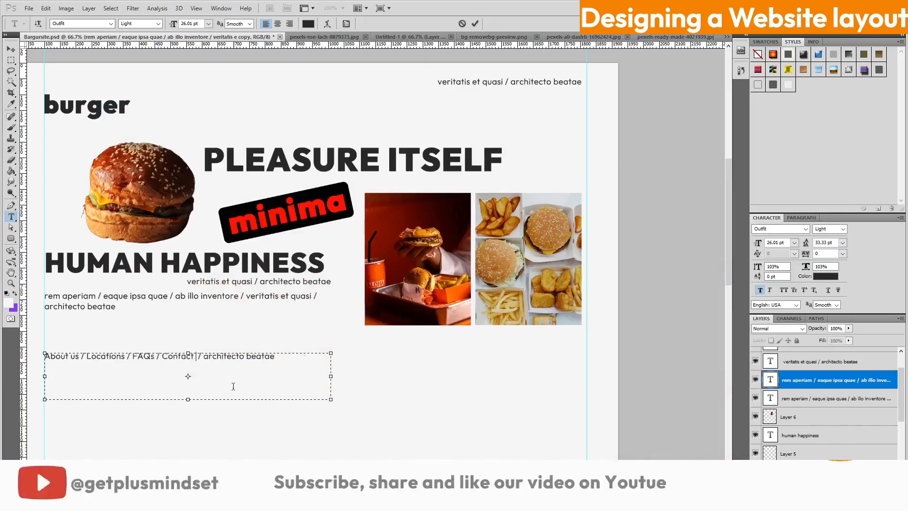
{"action": "left_click_drag", "start_coordinate": [211, 356], "coordinate": [302, 360]}
{"action": "type", "text": "us / Company"}
{"action": "key", "text": "ctrl+Return"}
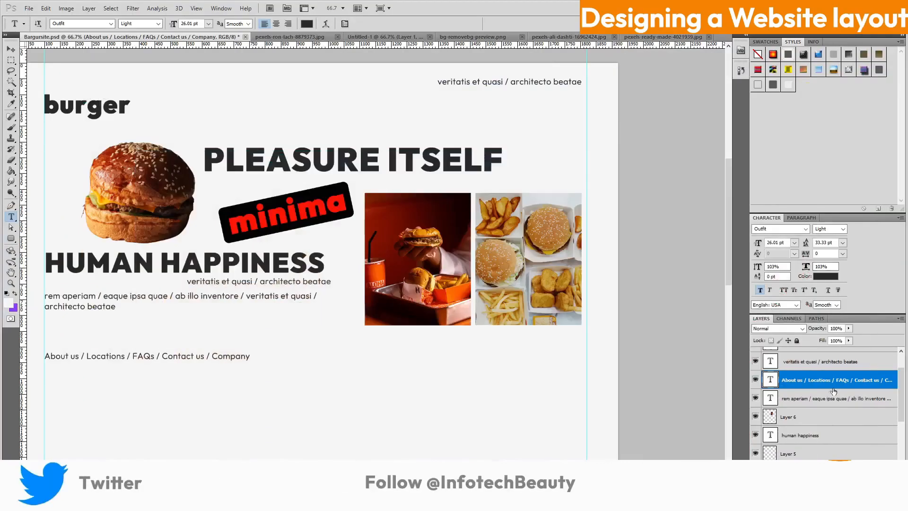
Duplicate the top-right 'veritatis et quasi' line and move the copy under the food photos
{"action": "left_click", "coordinate": [816, 362]}
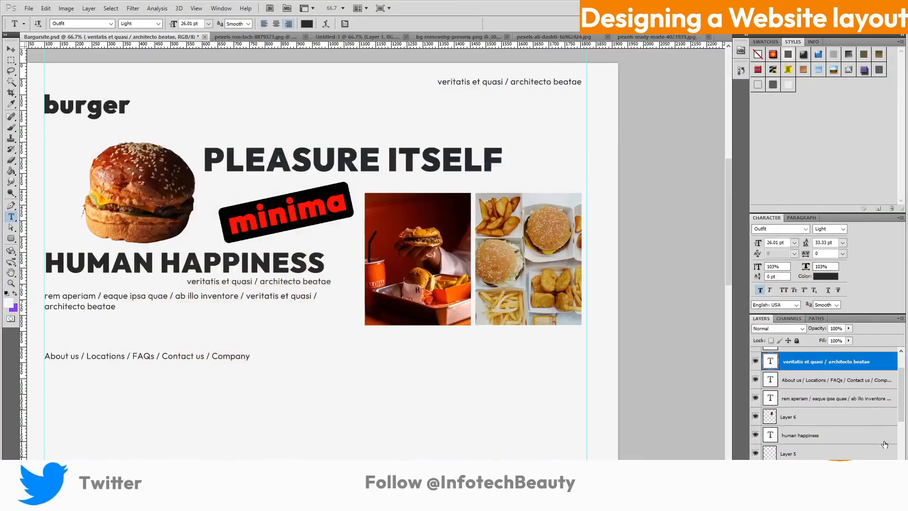
{"action": "key", "text": "ctrl+j"}
{"action": "left_click_drag", "start_coordinate": [544, 84], "coordinate": [544, 359]}
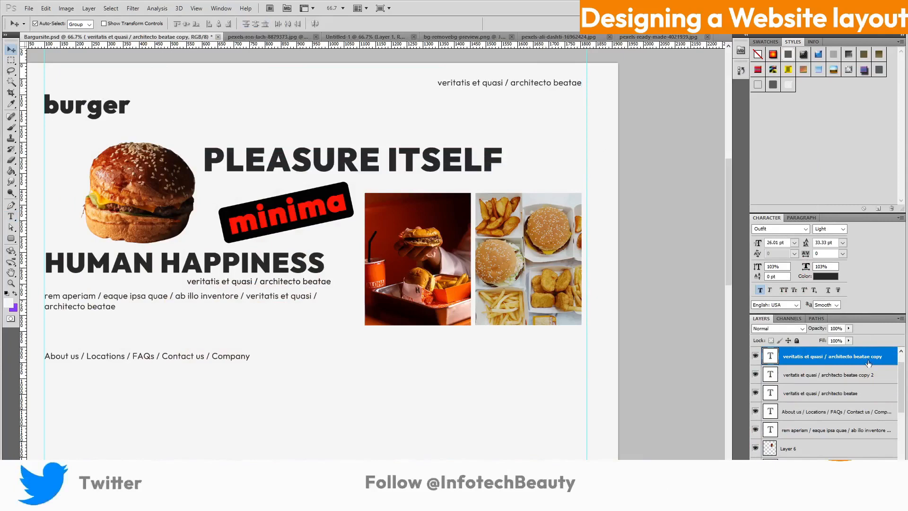
{"action": "left_click_drag", "start_coordinate": [500, 82], "coordinate": [502, 350]}
Delete the stray empty Layer 8 and save Bargursite.psd
{"action": "left_click", "coordinate": [758, 244]}
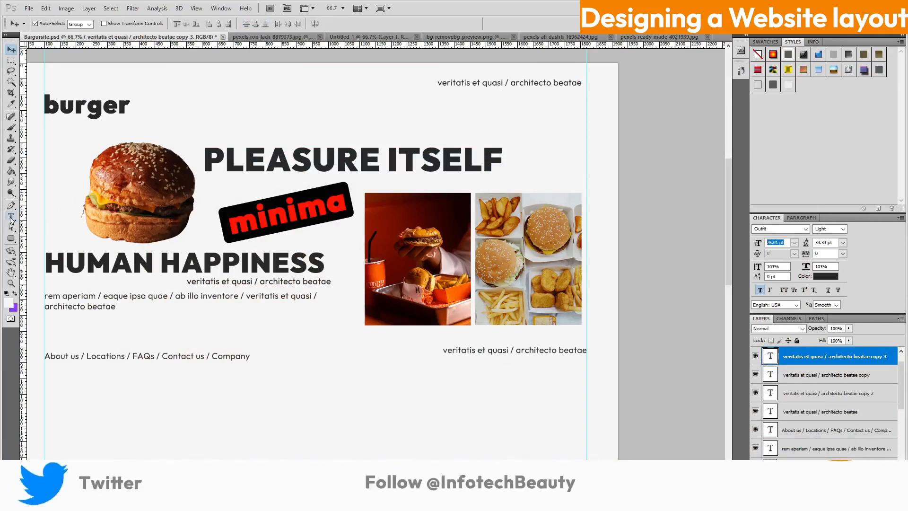
{"action": "left_click", "coordinate": [11, 217]}
{"action": "left_click", "coordinate": [445, 350]}
{"action": "right_click", "coordinate": [801, 355]}
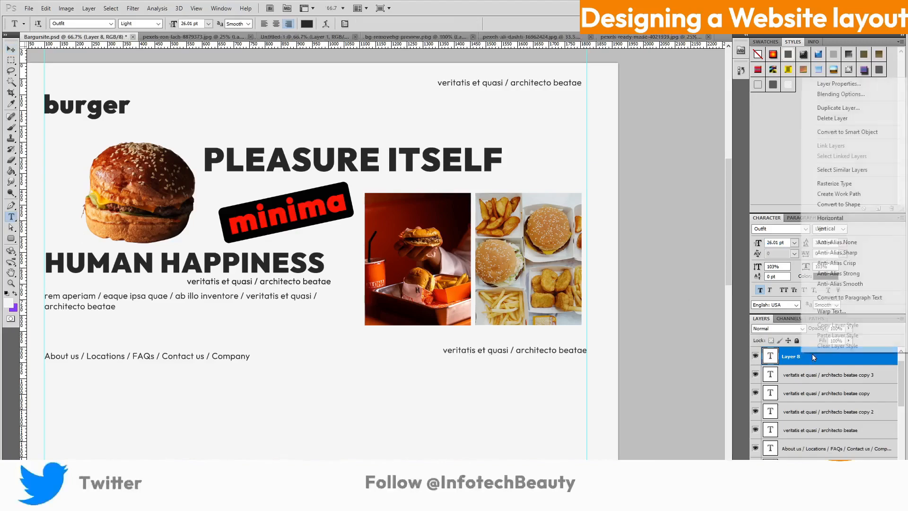
{"action": "left_click", "coordinate": [823, 117]}
{"action": "left_click", "coordinate": [29, 8]}
{"action": "left_click", "coordinate": [38, 145]}
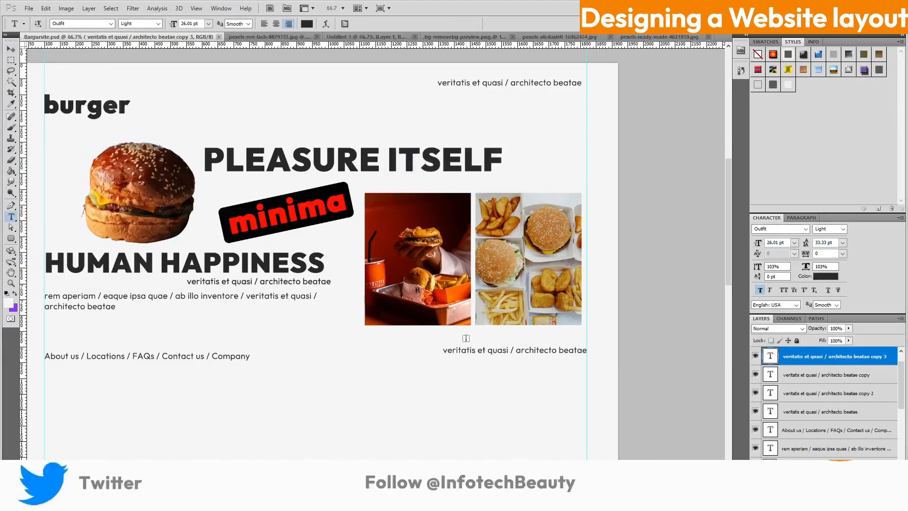
Format the lower-right line as All Caps at 20 pt and retype it 'PRIVACY / PRESS NEWS'
{"action": "key", "text": "ctrl+a"}
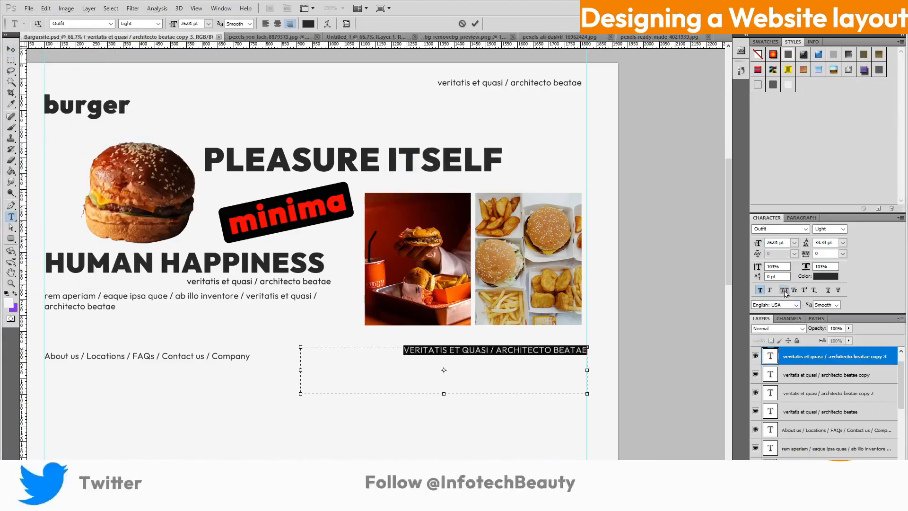
{"action": "key", "text": "ctrl+Return"}
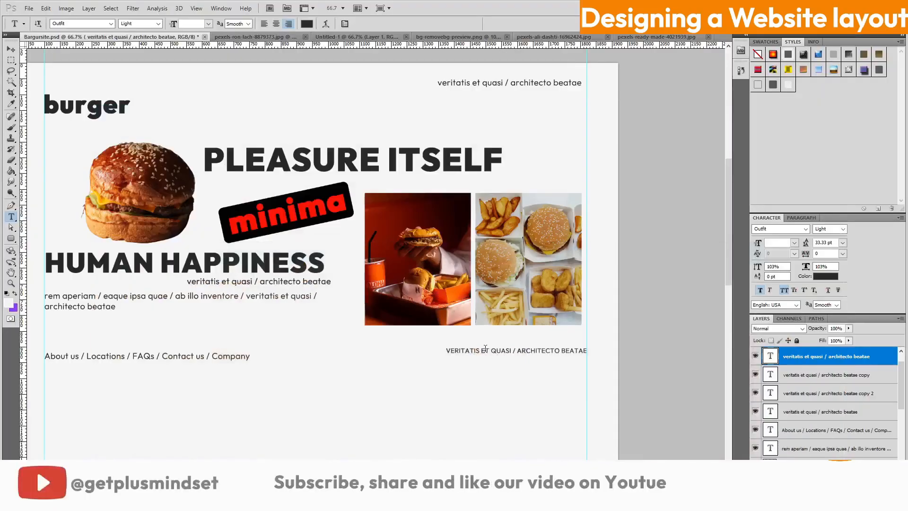
{"action": "left_click_drag", "start_coordinate": [446, 351], "coordinate": [500, 352]}
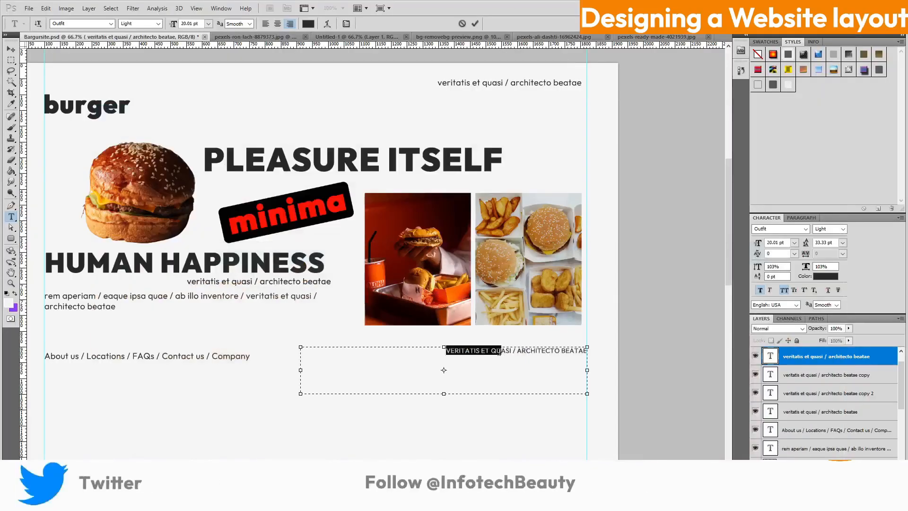
{"action": "type", "text": "PRIVACY / "}
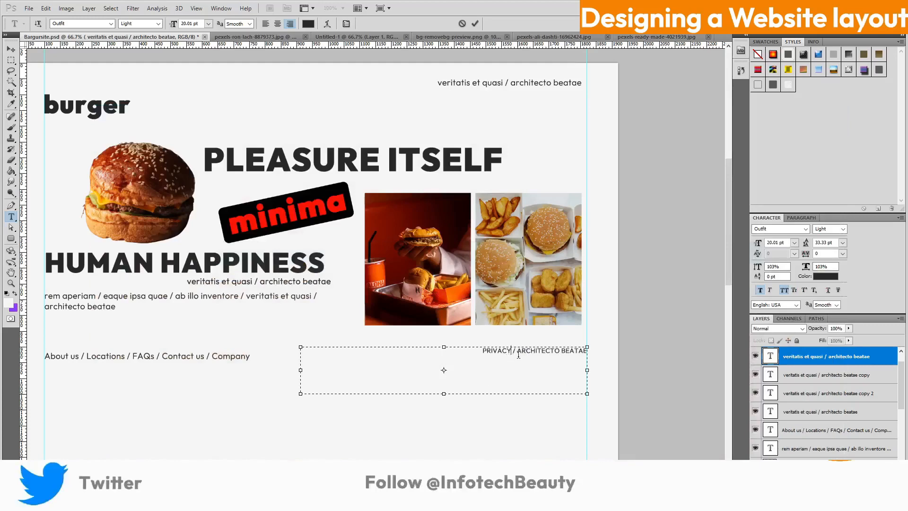
{"action": "type", "text": "PRESS NEWS"}
{"action": "left_click", "coordinate": [475, 25]}
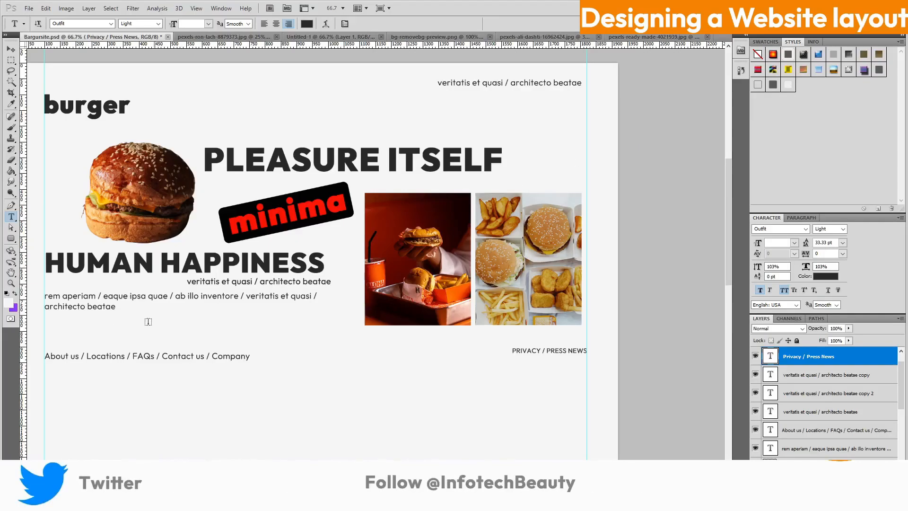
Return to Chrome and close the Pexels thank-you popup and photo viewer
{"action": "scroll", "coordinate": [325, 288], "scroll_direction": "down", "scroll_amount": 2}
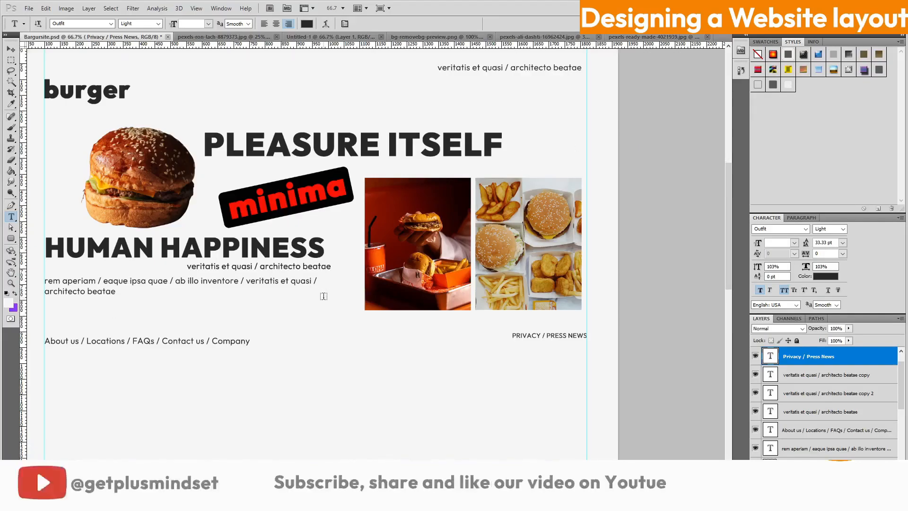
{"action": "scroll", "coordinate": [324, 287], "scroll_direction": "down", "scroll_amount": 3}
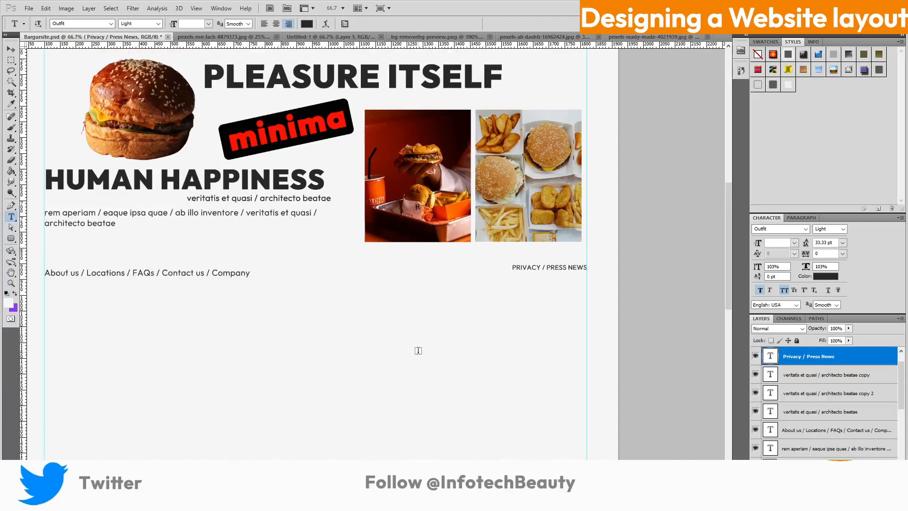
{"action": "scroll", "coordinate": [457, 132], "scroll_direction": "up", "scroll_amount": 3}
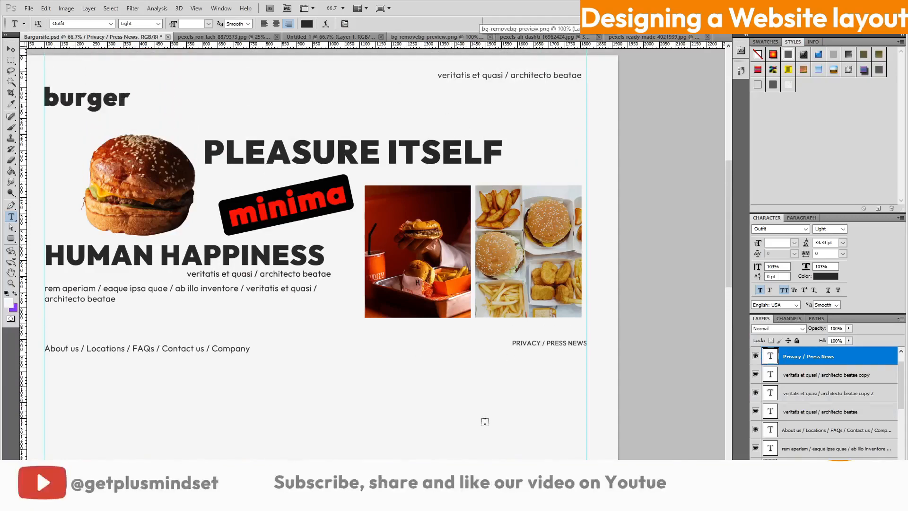
{"action": "left_click", "coordinate": [473, 440]}
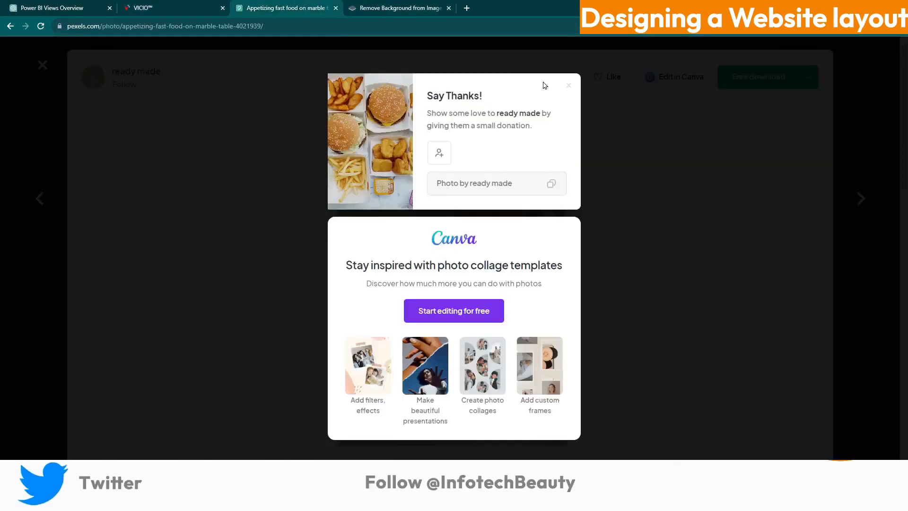
{"action": "left_click", "coordinate": [568, 85]}
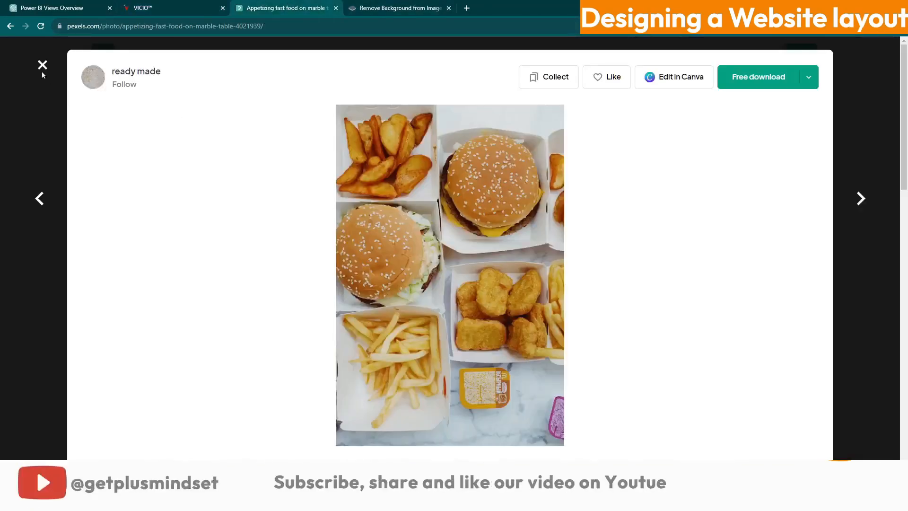
{"action": "left_click", "coordinate": [42, 65]}
Search Pexels for 'sticky note' and open options for the downloaded sticky-note removebg PNG
{"action": "left_click", "coordinate": [254, 56]}
{"action": "type", "text": "sticky note"}
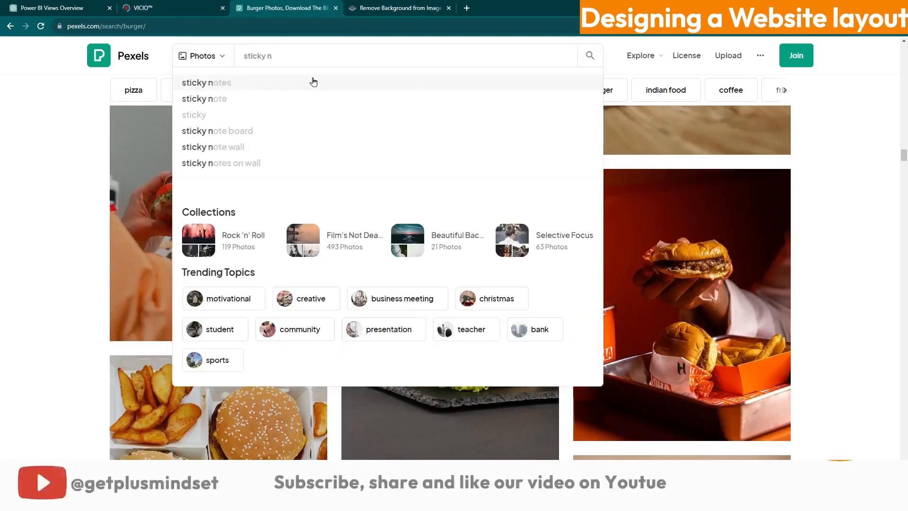
{"action": "key", "text": "Return"}
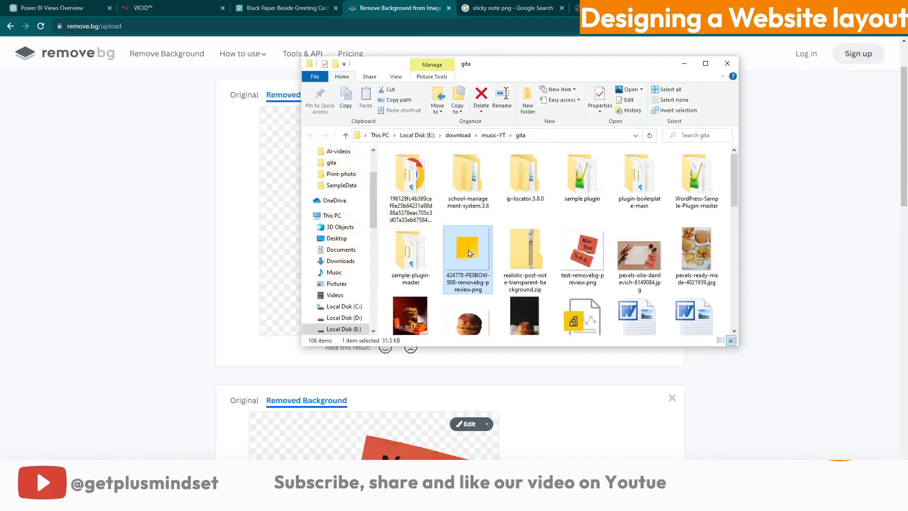
{"action": "right_click", "coordinate": [466, 246]}
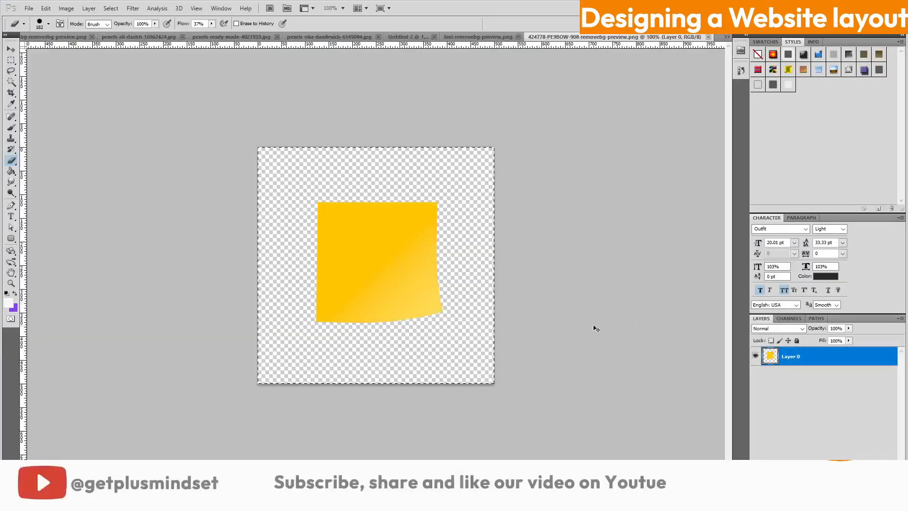
Scale the sticky note down to about 38% and place it above PLEASURE ITSELF
{"action": "left_click", "coordinate": [727, 36]}
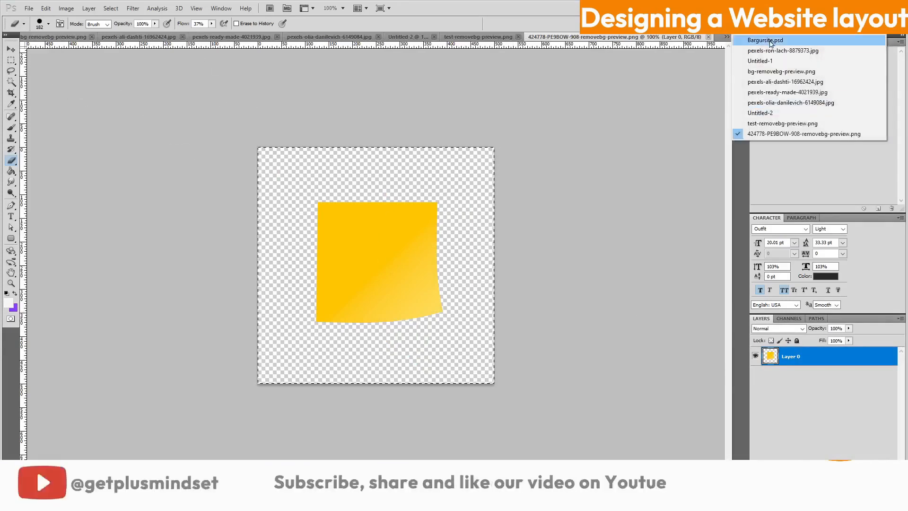
{"action": "key", "text": "Escape"}
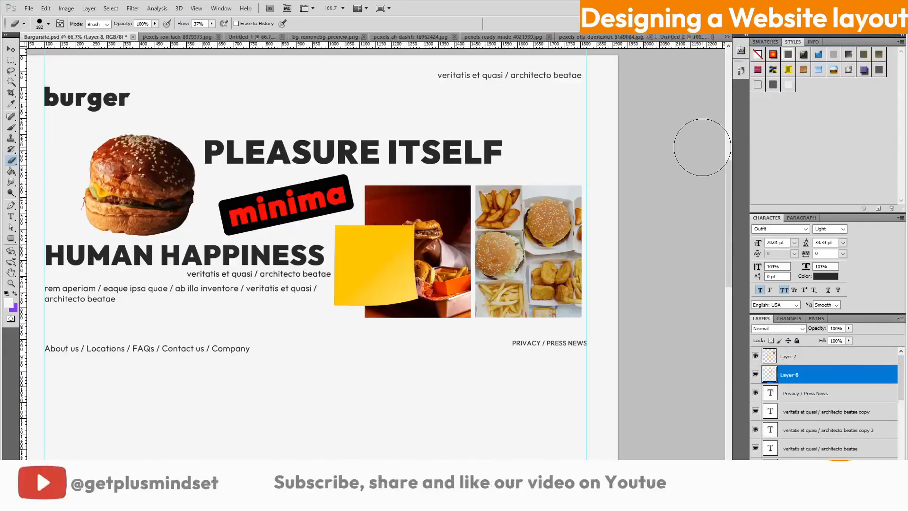
{"action": "key", "text": "ctrl+t"}
{"action": "left_click_drag", "start_coordinate": [419, 307], "coordinate": [384, 272]}
{"action": "left_click_drag", "start_coordinate": [370, 251], "coordinate": [368, 107]}
{"action": "left_click_drag", "start_coordinate": [360, 136], "coordinate": [383, 141]}
{"action": "key", "text": "Return"}
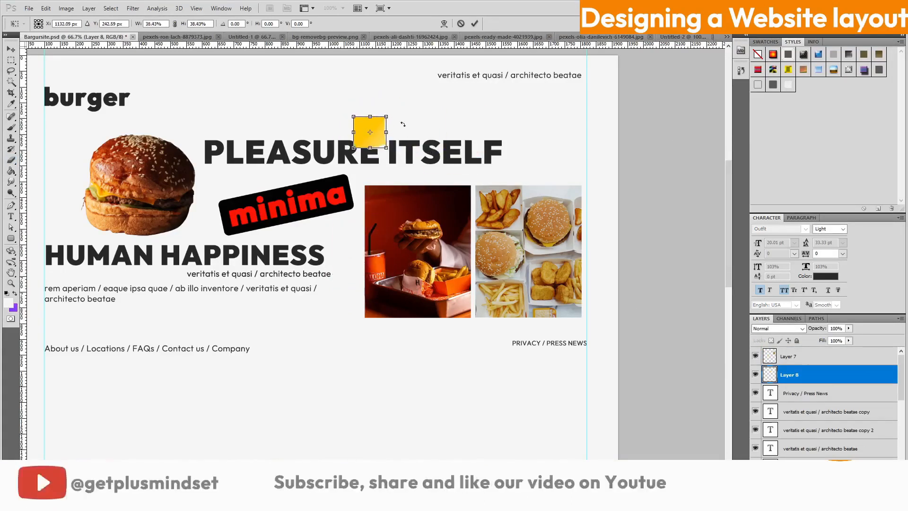
Add the 'Order now' text and set it in French Script MT
{"action": "key", "text": "b"}
{"action": "key", "text": "ctrl+plus"}
{"action": "scroll", "coordinate": [218, 281], "scroll_direction": "up", "scroll_amount": 5}
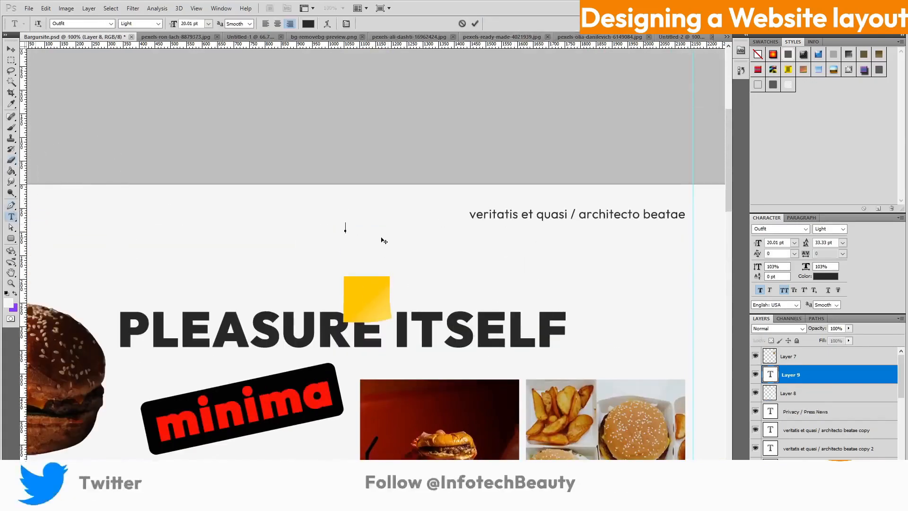
{"action": "type", "text": "OREW"}
{"action": "key", "text": "ctrl+a"}
{"action": "left_click", "coordinate": [111, 24]}
{"action": "left_click", "coordinate": [95, 92]}
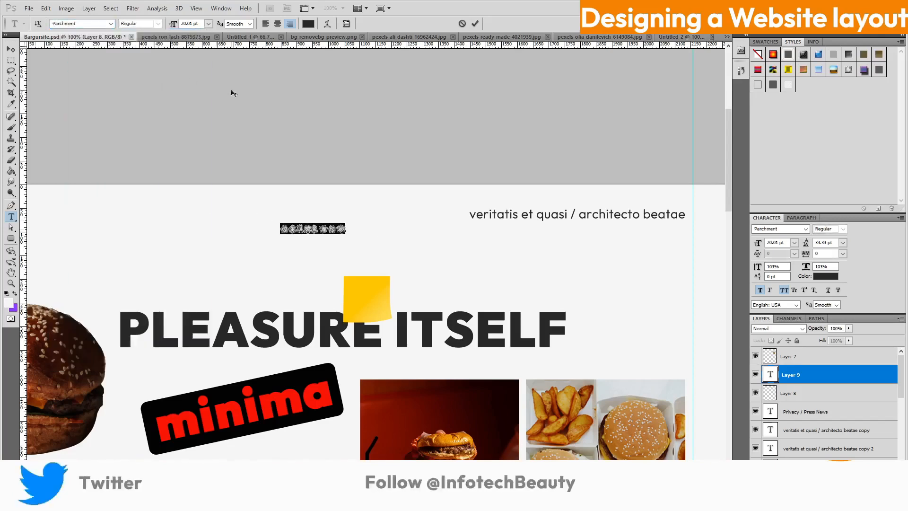
{"action": "left_click", "coordinate": [111, 24]}
{"action": "scroll", "coordinate": [190, 236], "scroll_direction": "up", "scroll_amount": 5}
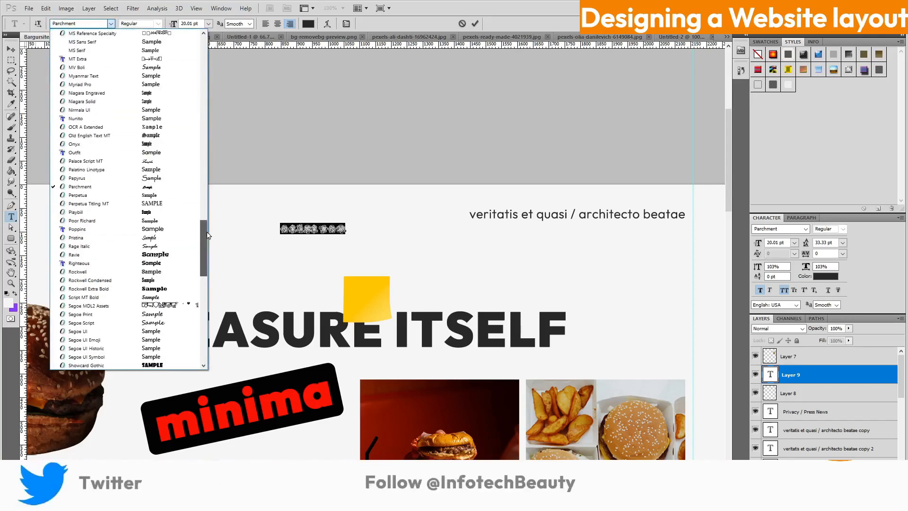
{"action": "scroll", "coordinate": [175, 231], "scroll_direction": "up", "scroll_amount": 20}
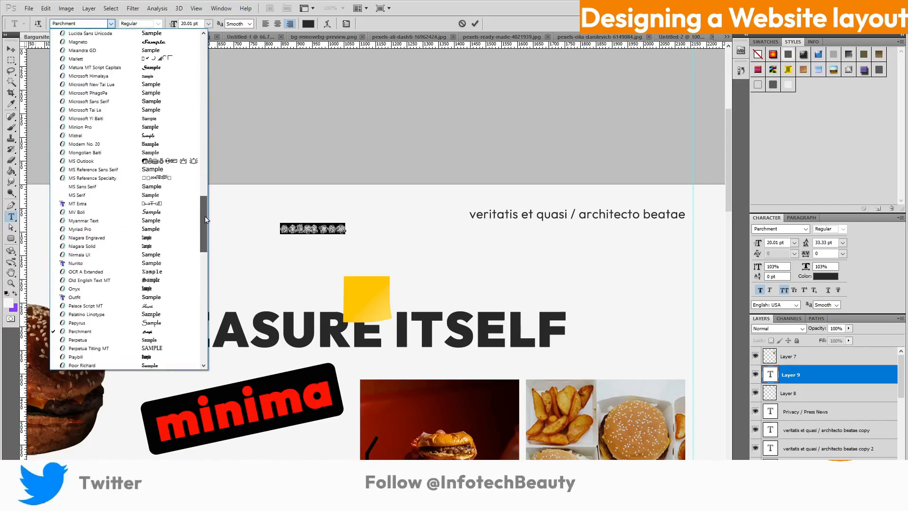
{"action": "scroll", "coordinate": [229, 71], "scroll_direction": "down", "scroll_amount": 12}
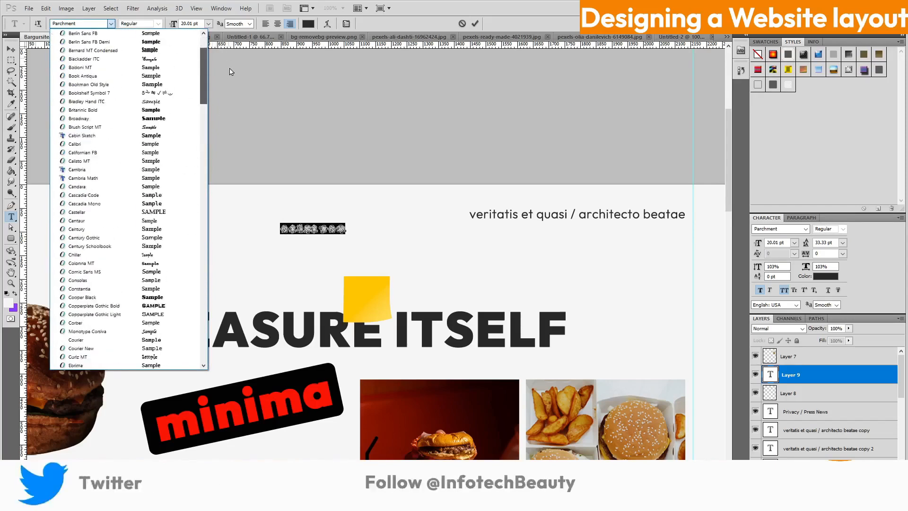
{"action": "left_click", "coordinate": [152, 274]}
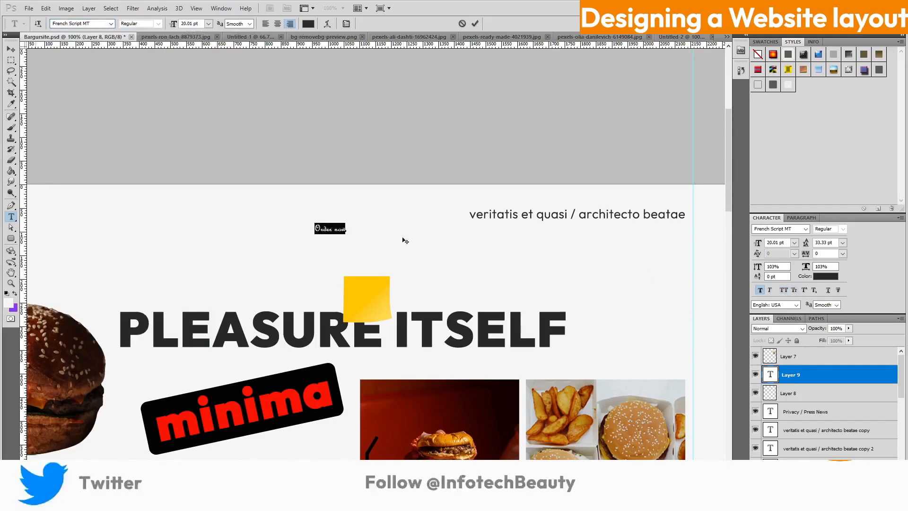
Size 'Order now' to about 28 pt and move it onto the sticky note
{"action": "left_click_drag", "start_coordinate": [758, 243], "coordinate": [766, 242]}
{"action": "left_click_drag", "start_coordinate": [345, 248], "coordinate": [407, 316]}
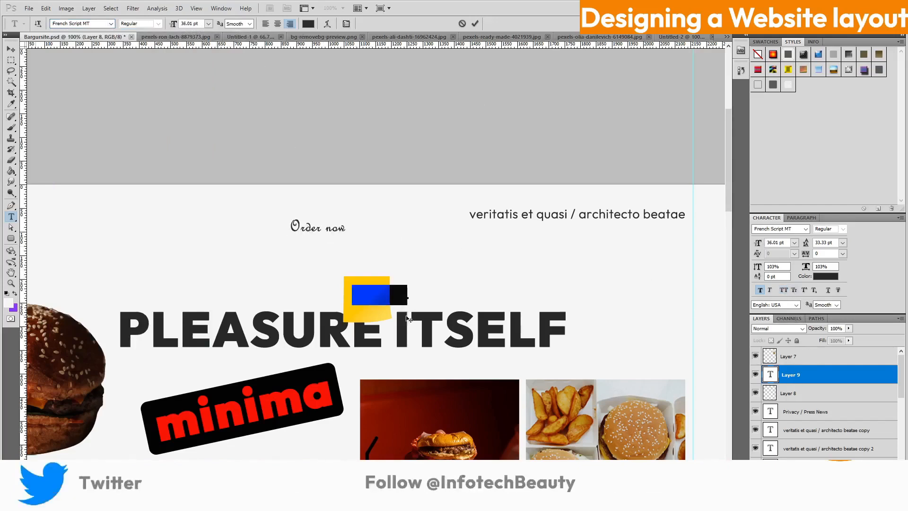
{"action": "left_click_drag", "start_coordinate": [759, 242], "coordinate": [756, 245]}
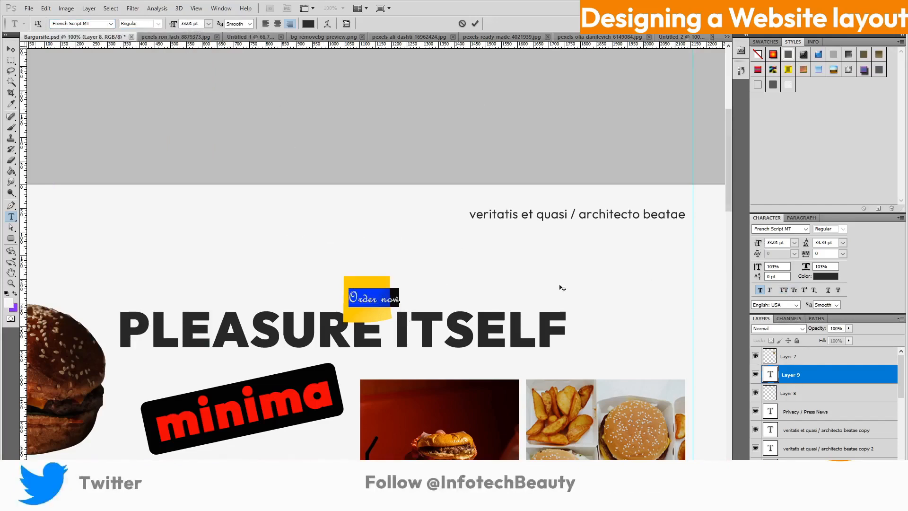
Tilt 'Order now' about 17 degrees and settle it on the note
{"action": "key", "text": "ctrl+t"}
{"action": "left_click_drag", "start_coordinate": [428, 283], "coordinate": [422, 266]}
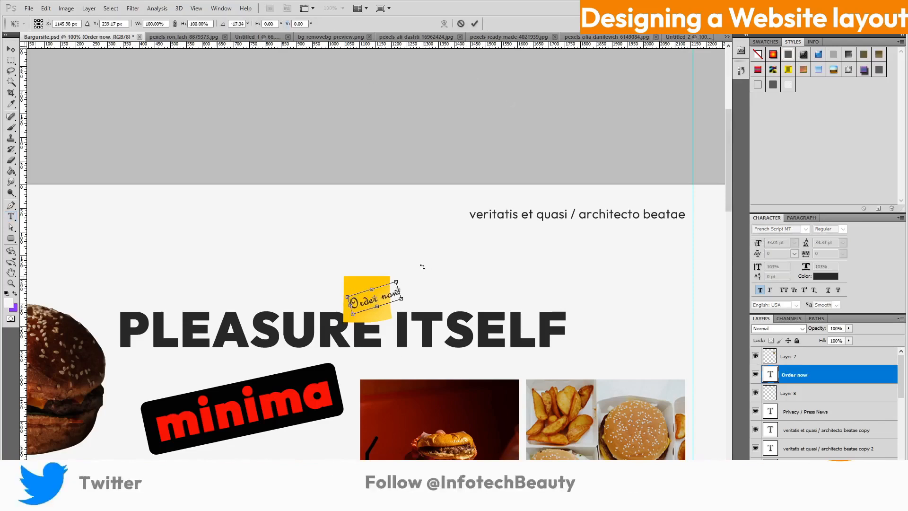
{"action": "left_click_drag", "start_coordinate": [360, 313], "coordinate": [395, 298]}
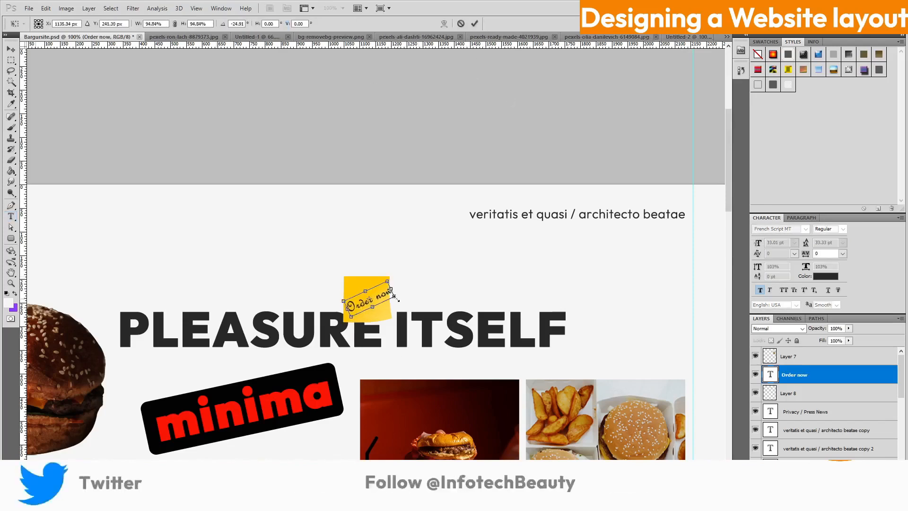
{"action": "left_click", "coordinate": [474, 23]}
{"action": "scroll", "coordinate": [537, 256], "scroll_direction": "down", "scroll_amount": 5}
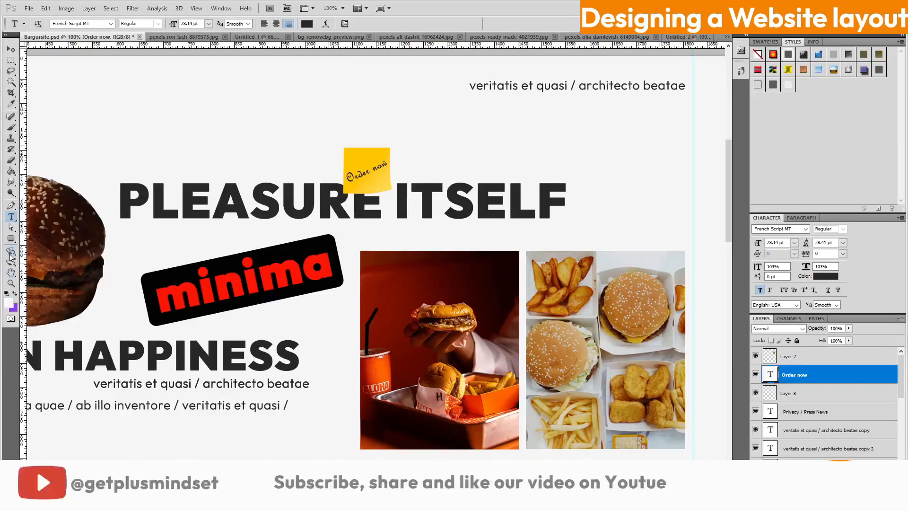
{"action": "left_click", "coordinate": [11, 238]}
Draw a black-filled ellipse at the page's top right
{"action": "left_click_drag", "start_coordinate": [673, 134], "coordinate": [678, 136]}
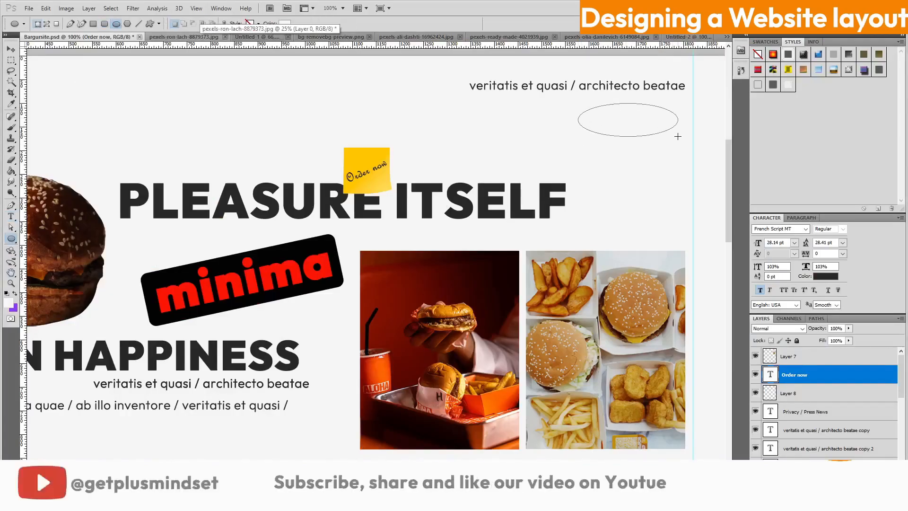
{"action": "double_click", "coordinate": [770, 373]}
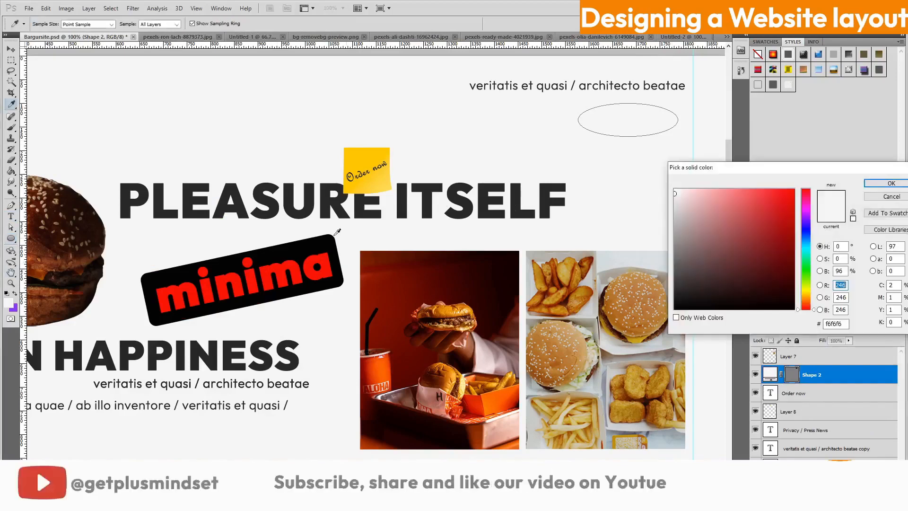
{"action": "left_click", "coordinate": [326, 241]}
{"action": "left_click", "coordinate": [890, 185]}
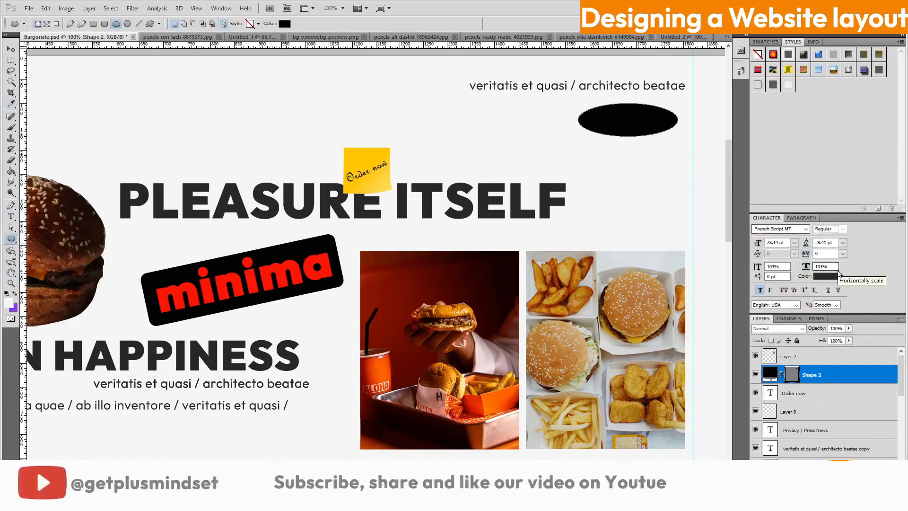
Duplicate the 'Order now' text, make it white, and stack it above the ellipse
{"action": "left_click", "coordinate": [833, 397]}
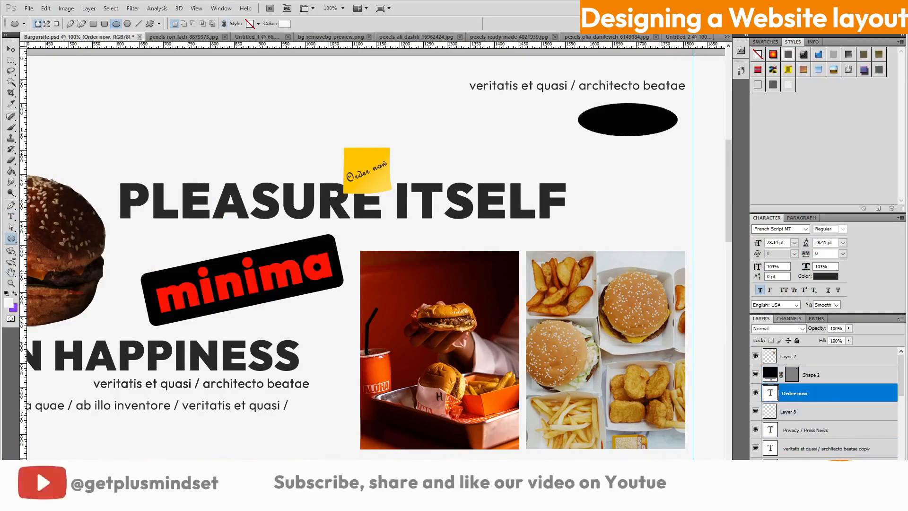
{"action": "key", "text": "ctrl+j"}
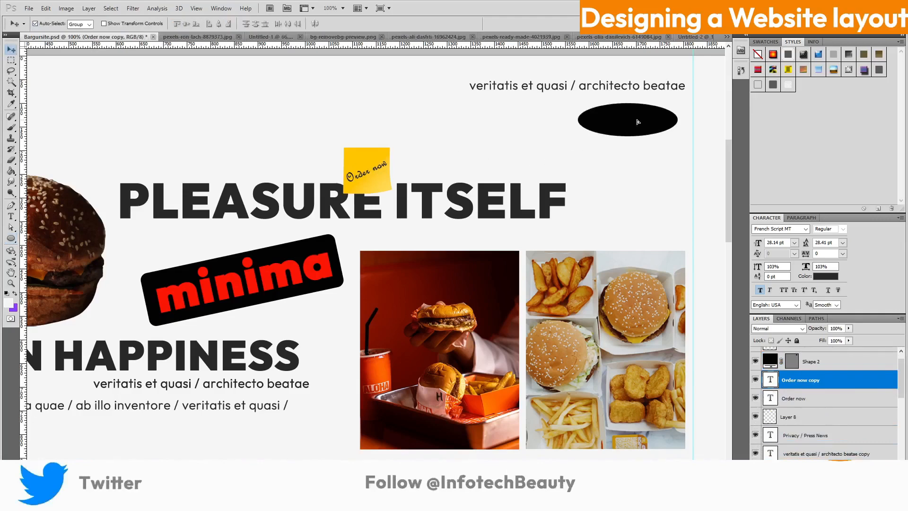
{"action": "left_click", "coordinate": [825, 276]}
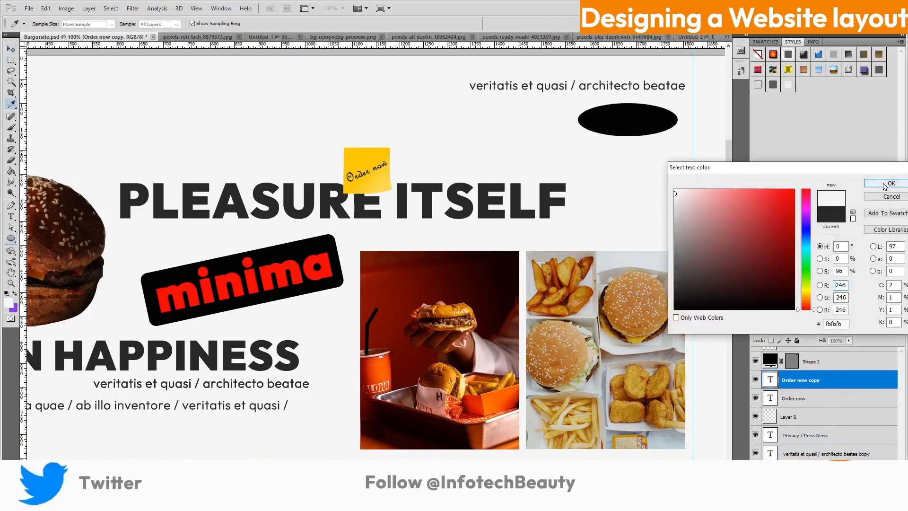
{"action": "left_click", "coordinate": [885, 185]}
{"action": "left_click_drag", "start_coordinate": [844, 377], "coordinate": [843, 363]}
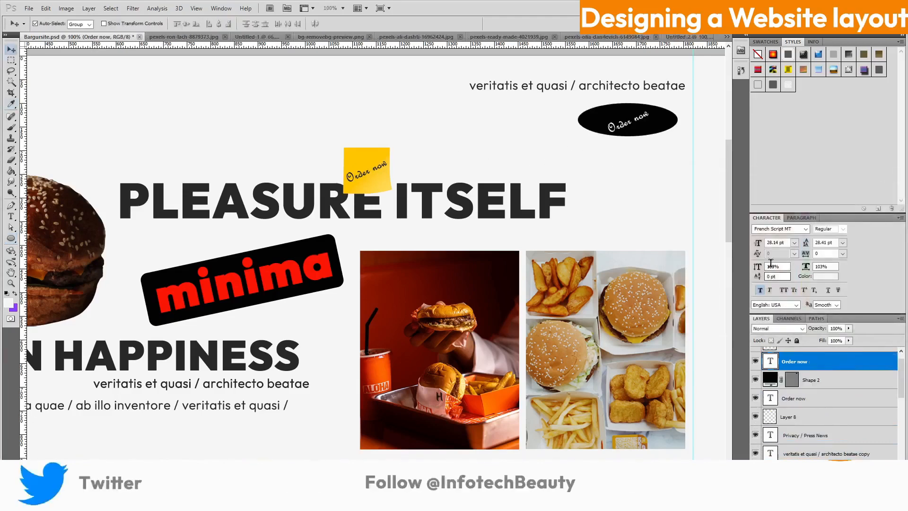
Enlarge the white 'Order now' to about 141% and centre it on the black ellipse
{"action": "key", "text": "ctrl+t"}
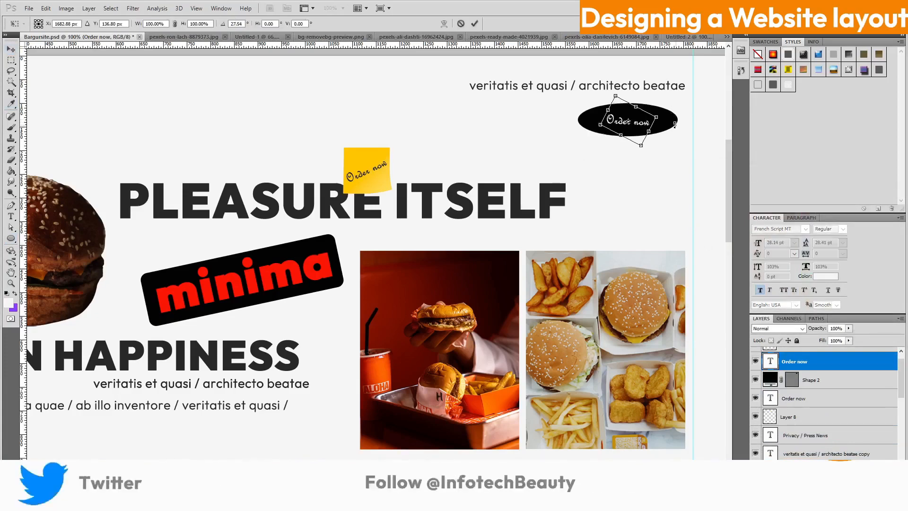
{"action": "left_click", "coordinate": [474, 24]}
{"action": "key", "text": "ctrl+t"}
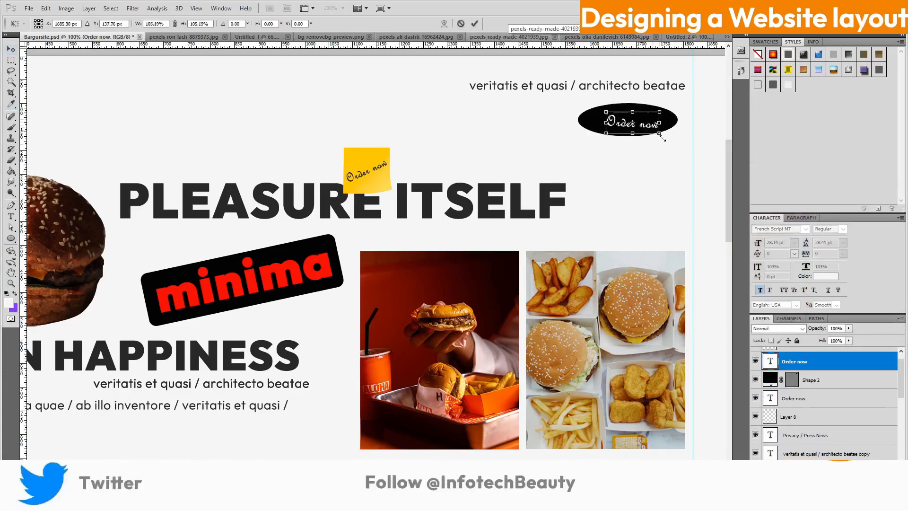
{"action": "left_click_drag", "start_coordinate": [662, 138], "coordinate": [668, 140]}
{"action": "mouse_move", "coordinate": [651, 130]}
{"action": "left_mouse_down"}
{"action": "mouse_move", "coordinate": [641, 127]}
{"action": "mouse_move", "coordinate": [672, 142]}
{"action": "mouse_move", "coordinate": [640, 131]}
{"action": "left_mouse_up"}
{"action": "scroll", "coordinate": [532, 218], "scroll_direction": "up", "scroll_amount": 3}
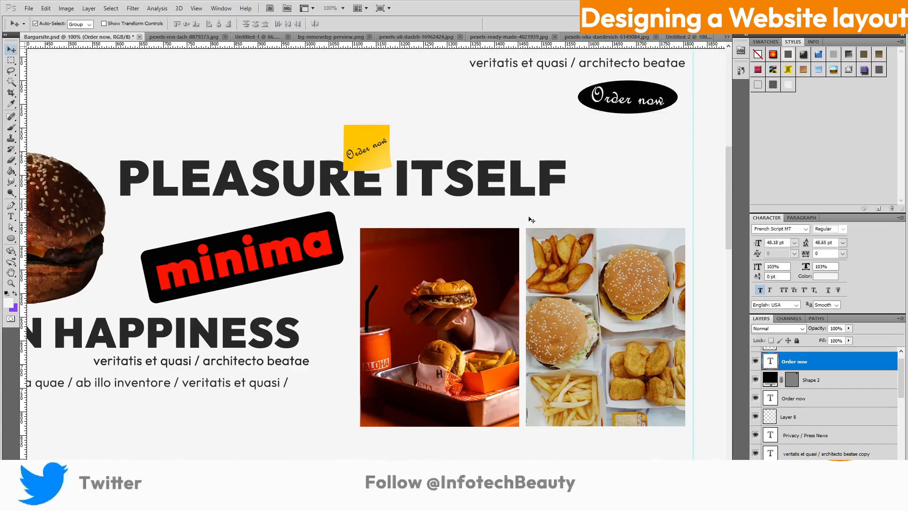
{"action": "scroll", "coordinate": [525, 227], "scroll_direction": "down", "scroll_amount": 3}
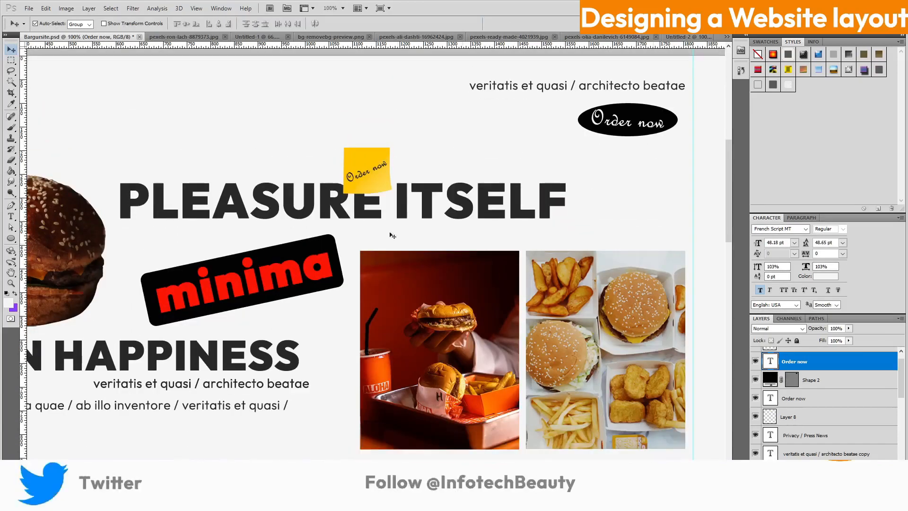
{"action": "key", "text": "alt+Tab"}
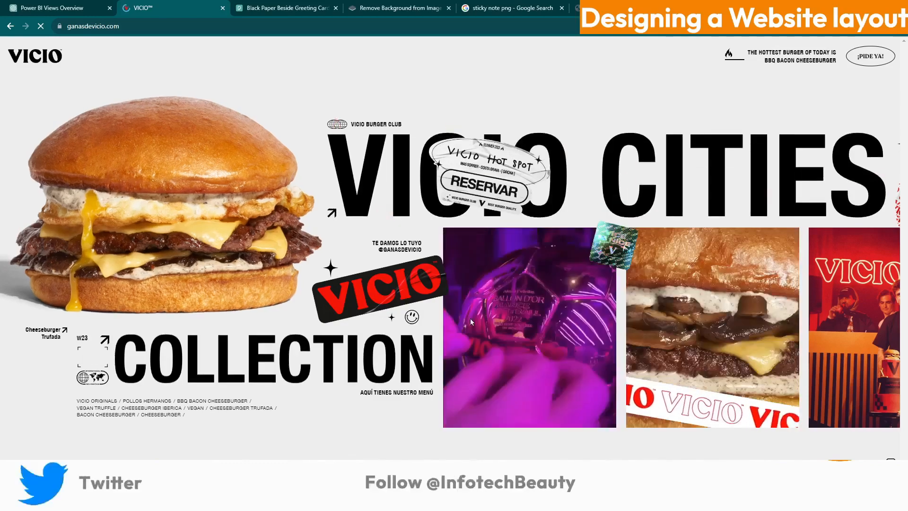
Change the ellipse button text from 'Order now' to 'Pay Now'
{"action": "key", "text": "alt+Tab"}
{"action": "left_click_drag", "start_coordinate": [593, 121], "coordinate": [708, 121]}
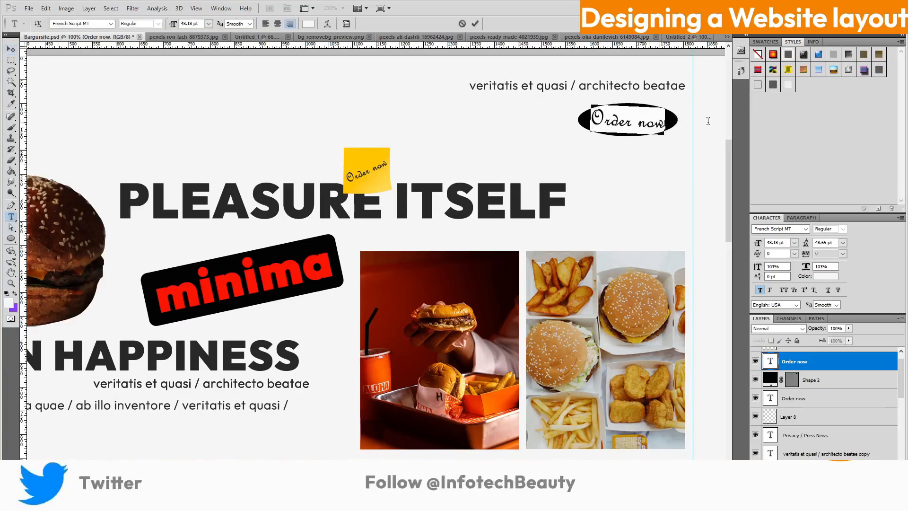
{"action": "type", "text": "Pay Now"}
{"action": "key", "text": "ctrl+Return"}
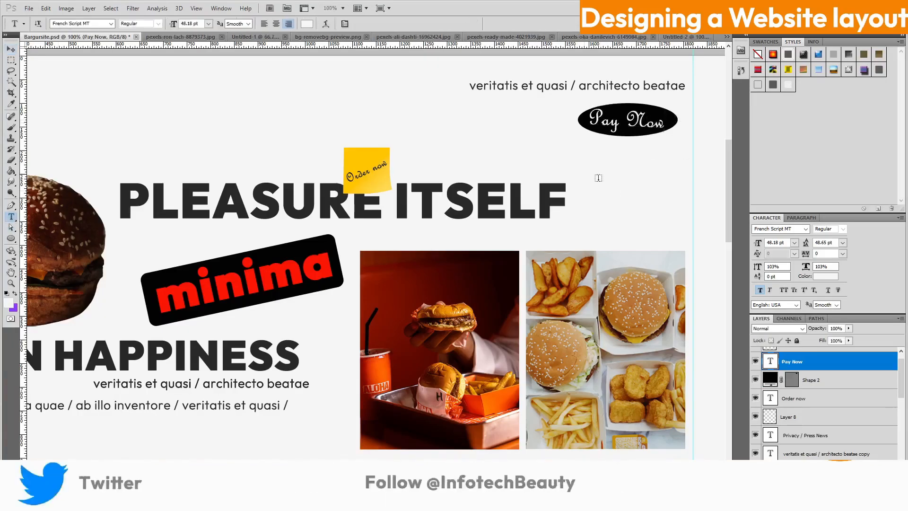
View the Vicio site's About Us page in Chrome for reference
{"action": "key", "text": "alt+Tab"}
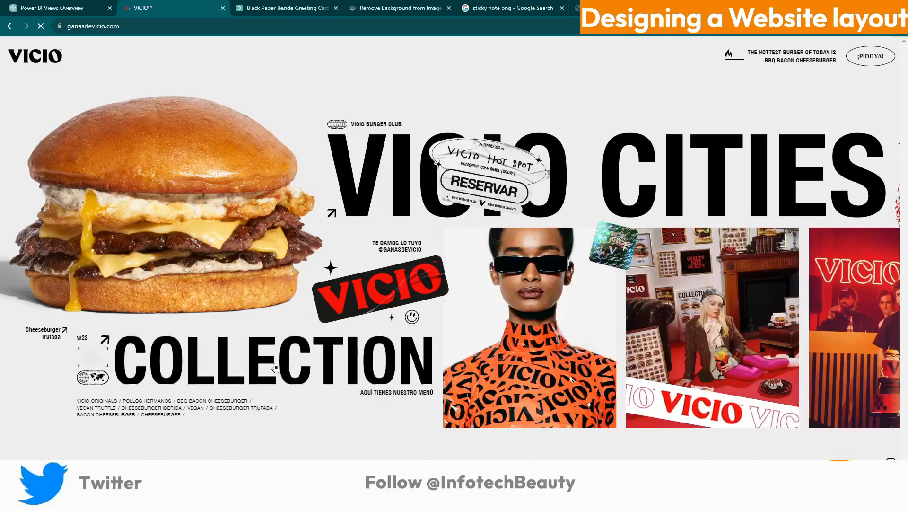
{"action": "scroll", "coordinate": [299, 376], "scroll_direction": "down", "scroll_amount": 6}
{"action": "left_click", "coordinate": [572, 298]}
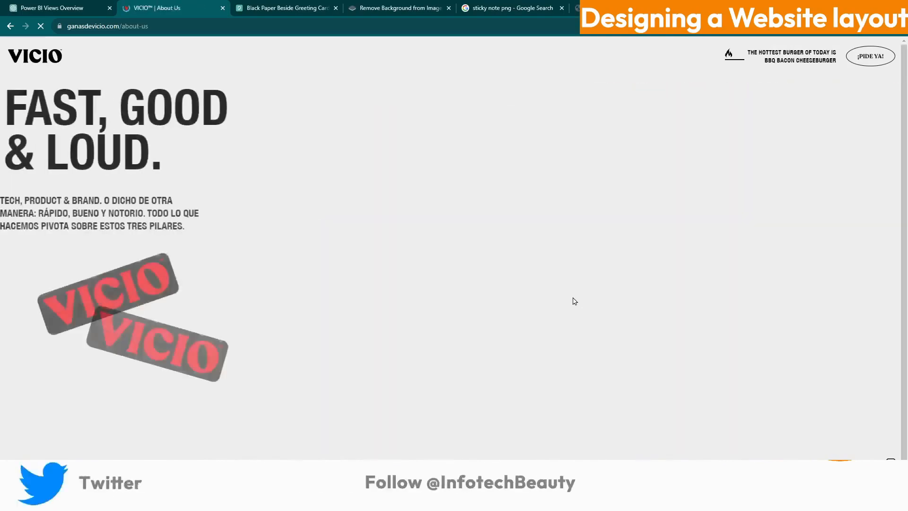
{"action": "scroll", "coordinate": [352, 316], "scroll_direction": "down", "scroll_amount": 10}
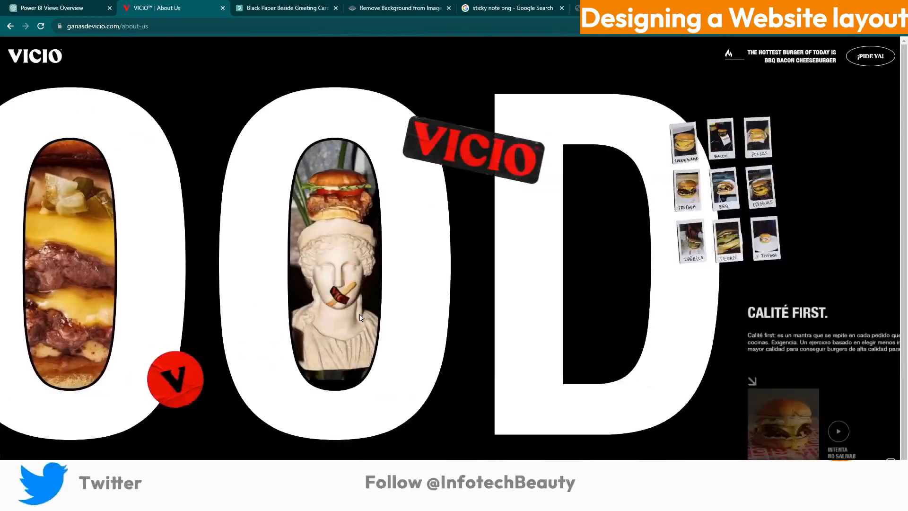
{"action": "scroll", "coordinate": [360, 318], "scroll_direction": "up", "scroll_amount": 10}
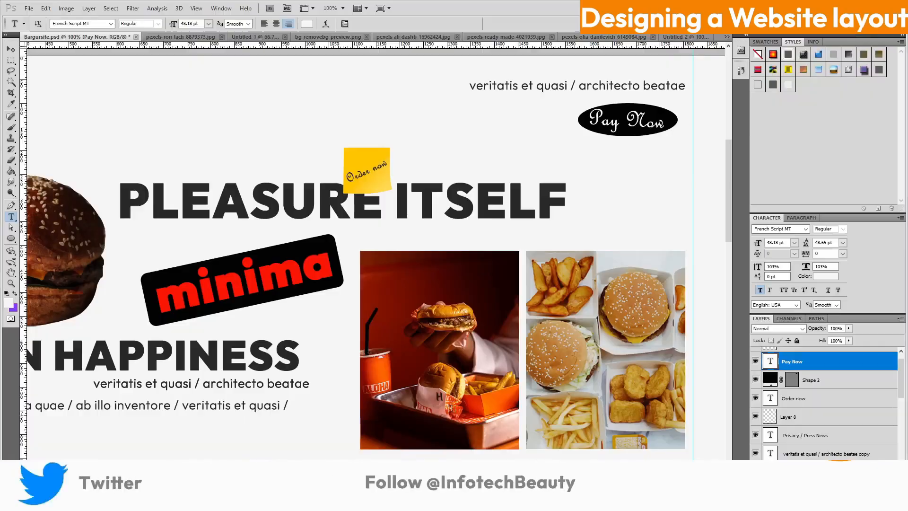
{"action": "scroll", "coordinate": [480, 371], "scroll_direction": "down", "scroll_amount": 3}
{"action": "key", "text": "ctrl+plus"}
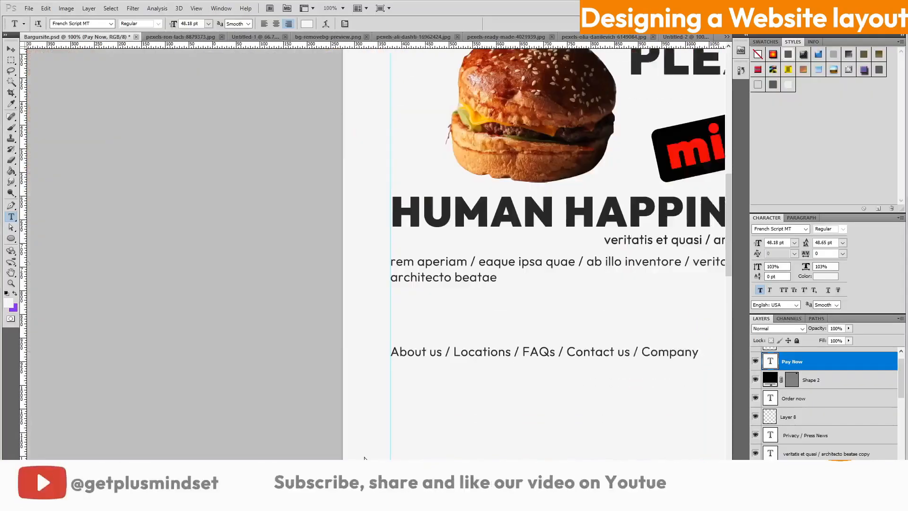
Zoom out and append 'Queen' to the logo so it reads 'burgerQueen'
{"action": "scroll", "coordinate": [461, 434], "scroll_direction": "right", "scroll_amount": 5}
{"action": "key", "text": "ctrl+minus"}
{"action": "scroll", "coordinate": [548, 418], "scroll_direction": "down", "scroll_amount": 2}
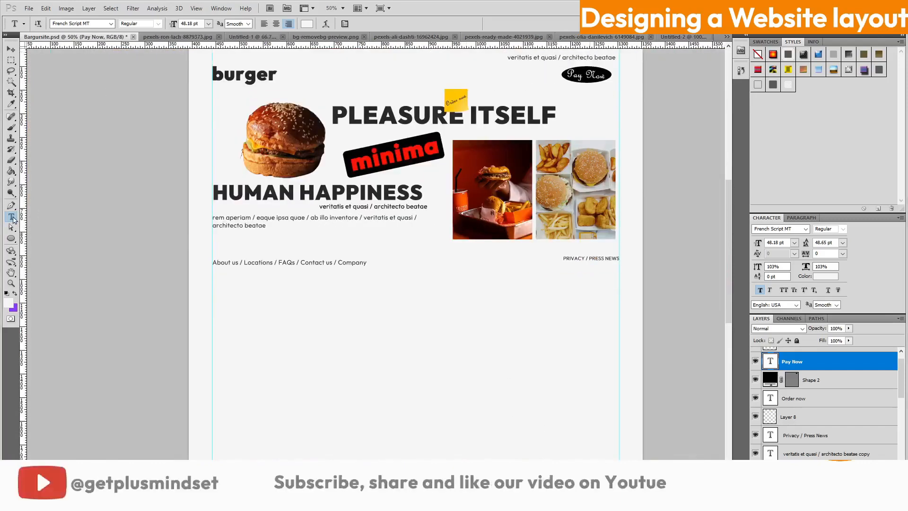
{"action": "left_click", "coordinate": [274, 76]}
{"action": "type", "text": "Queen"}
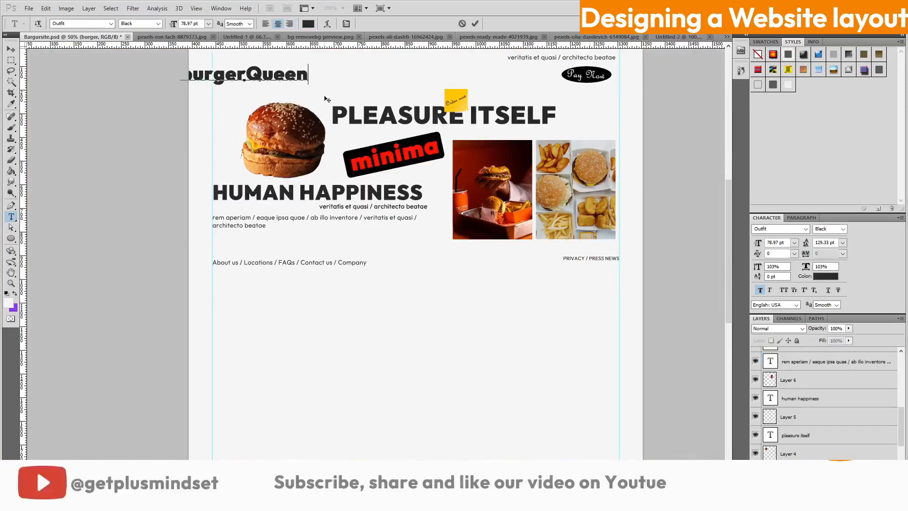
Drag Layer 9 up the layer stack to just below Layer 8
{"action": "scroll", "coordinate": [460, 267], "scroll_direction": "up", "scroll_amount": 4}
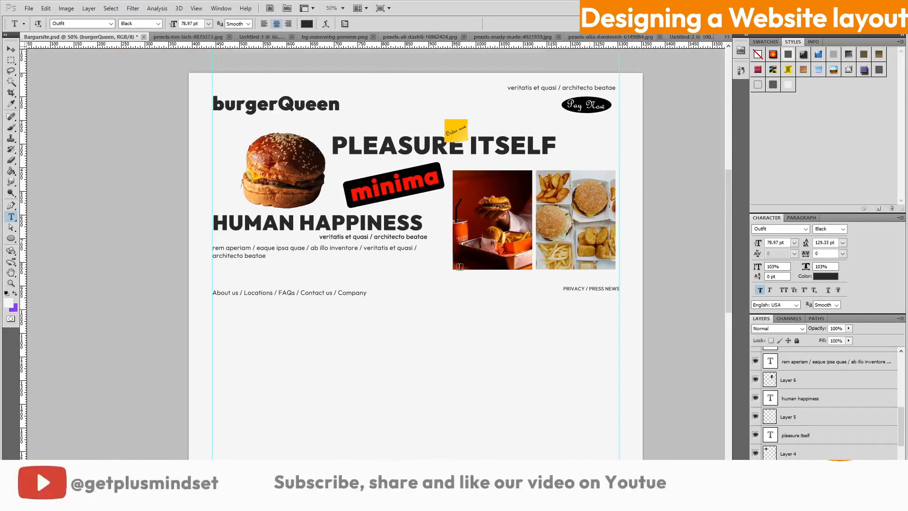
{"action": "scroll", "coordinate": [502, 304], "scroll_direction": "down", "scroll_amount": 7}
{"action": "scroll", "coordinate": [591, 315], "scroll_direction": "down", "scroll_amount": 3}
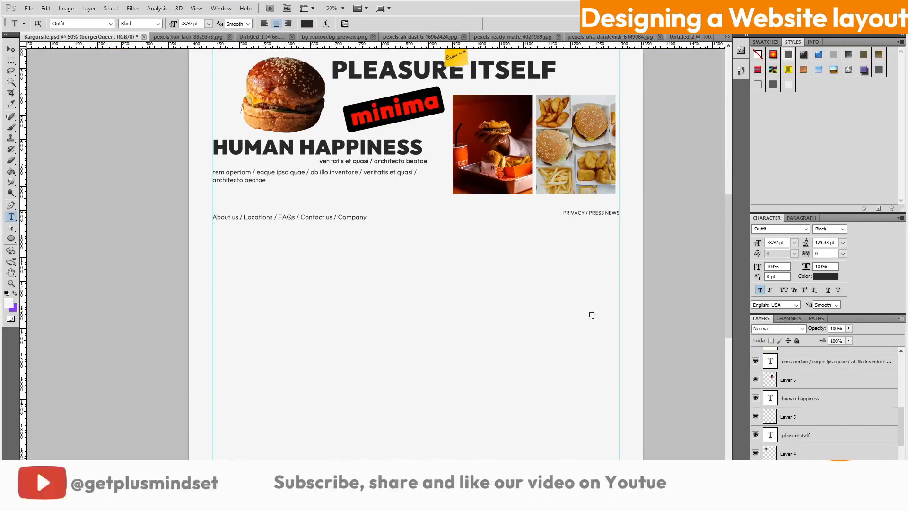
{"action": "scroll", "coordinate": [591, 315], "scroll_direction": "up", "scroll_amount": 4}
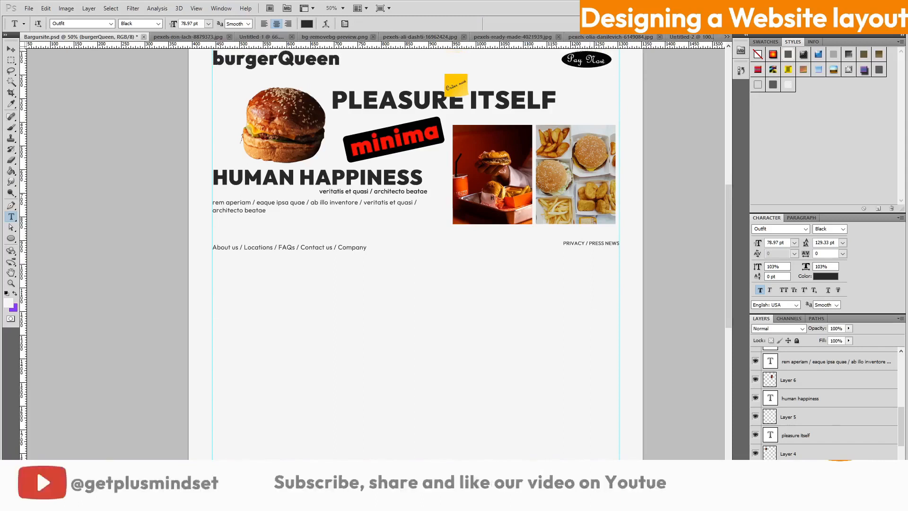
{"action": "scroll", "coordinate": [858, 416], "scroll_direction": "up", "scroll_amount": 3}
{"action": "left_click_drag", "start_coordinate": [862, 457], "coordinate": [861, 354]}
{"action": "scroll", "coordinate": [863, 378], "scroll_direction": "up", "scroll_amount": 2}
{"action": "left_click_drag", "start_coordinate": [863, 400], "coordinate": [861, 354]}
{"action": "scroll", "coordinate": [861, 390], "scroll_direction": "up", "scroll_amount": 4}
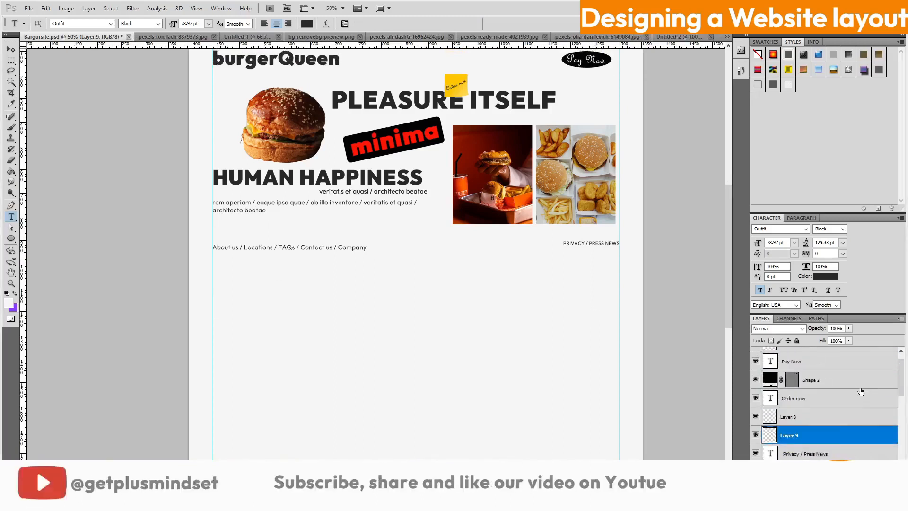
Move Layer 9 to the top and group Layer 7 through Shape 1
{"action": "scroll", "coordinate": [846, 378], "scroll_direction": "up", "scroll_amount": 1}
{"action": "left_click_drag", "start_coordinate": [848, 447], "coordinate": [851, 352]}
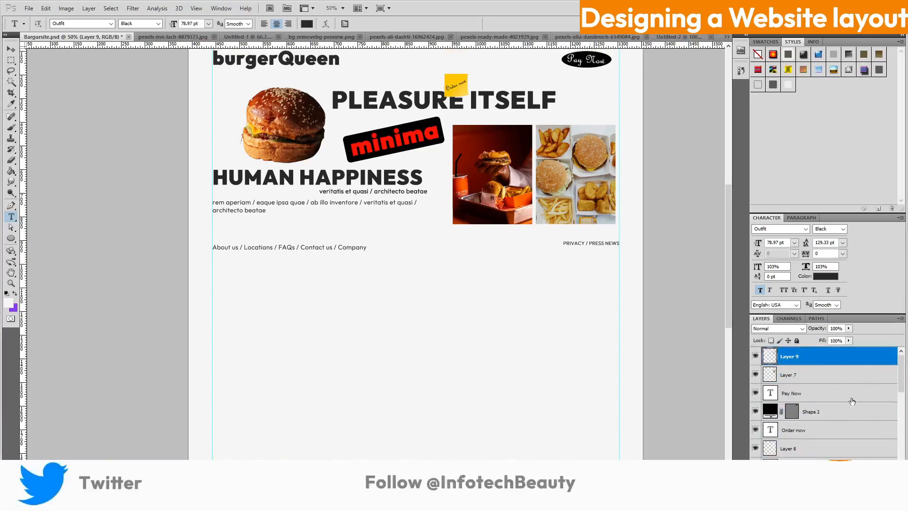
{"action": "left_click", "coordinate": [832, 379]}
{"action": "scroll", "coordinate": [851, 402], "scroll_direction": "down", "scroll_amount": 6}
{"action": "left_click", "coordinate": [863, 442], "text": "shift"}
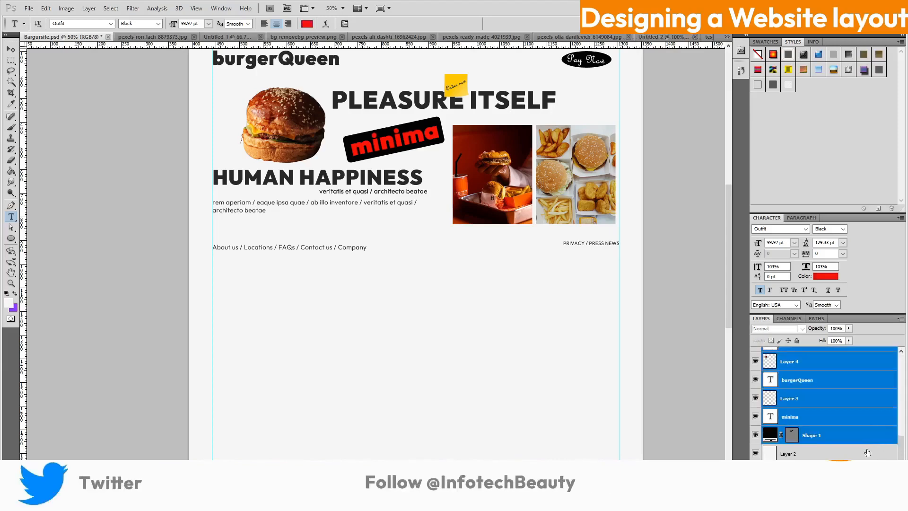
{"action": "key", "text": "ctrl+g"}
Rename the new group to 'Header Section' via Group Properties
{"action": "right_click", "coordinate": [814, 380]}
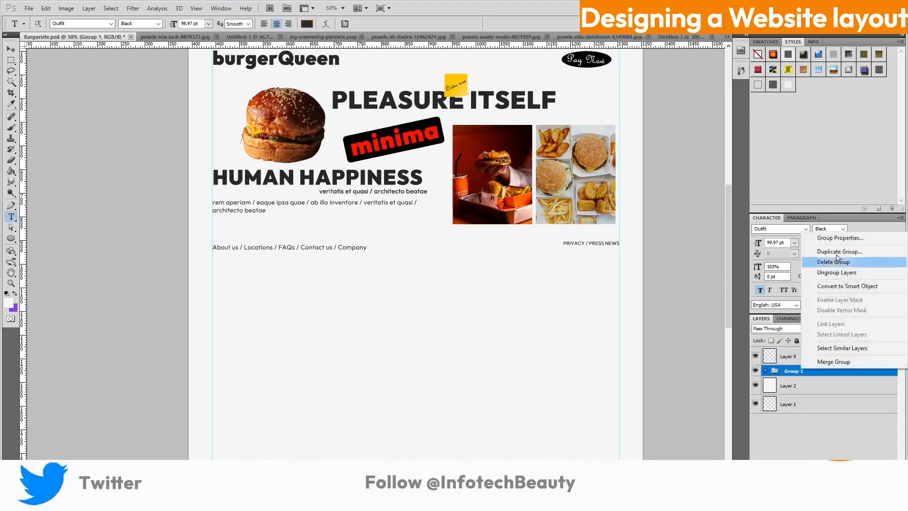
{"action": "left_click", "coordinate": [776, 219]}
{"action": "type", "text": "Header Section"}
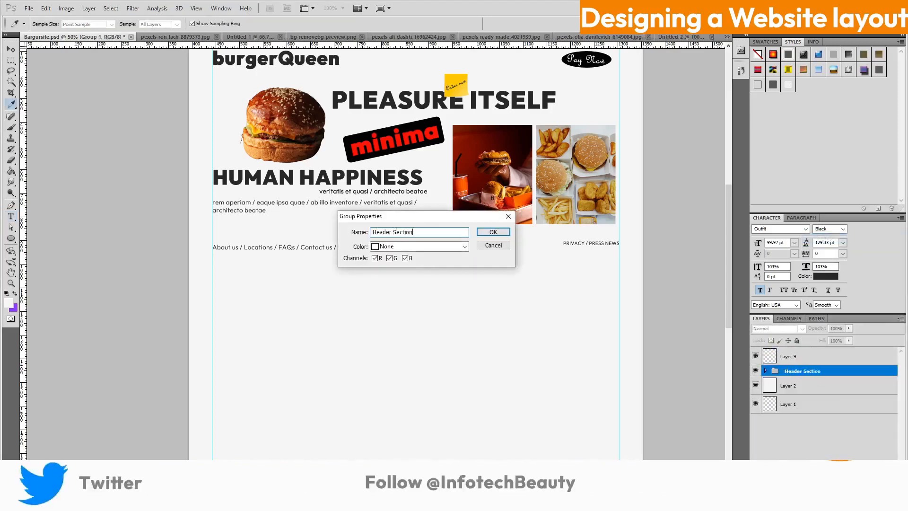
{"action": "key", "text": "Return"}
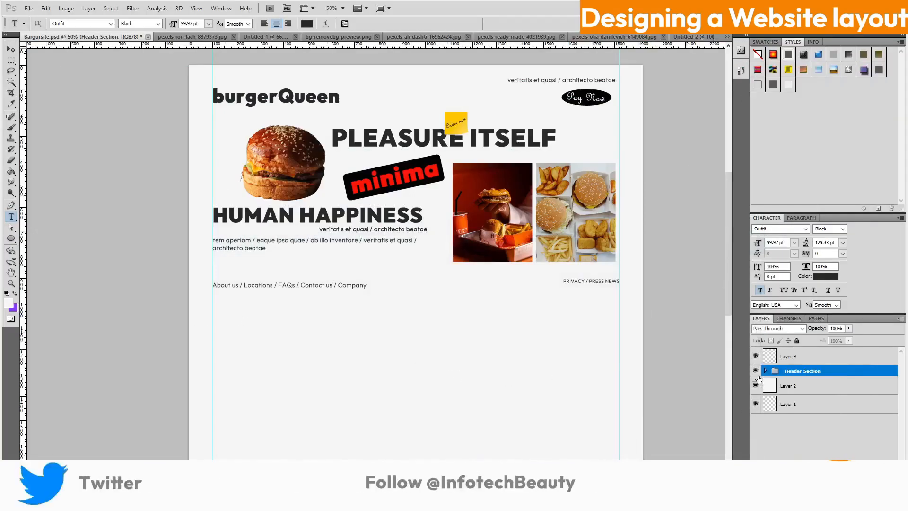
{"action": "scroll", "coordinate": [396, 365], "scroll_direction": "down", "scroll_amount": 5}
Add a horizontal guide with View > New Guide and drag it below the footer links
{"action": "left_click", "coordinate": [197, 8]}
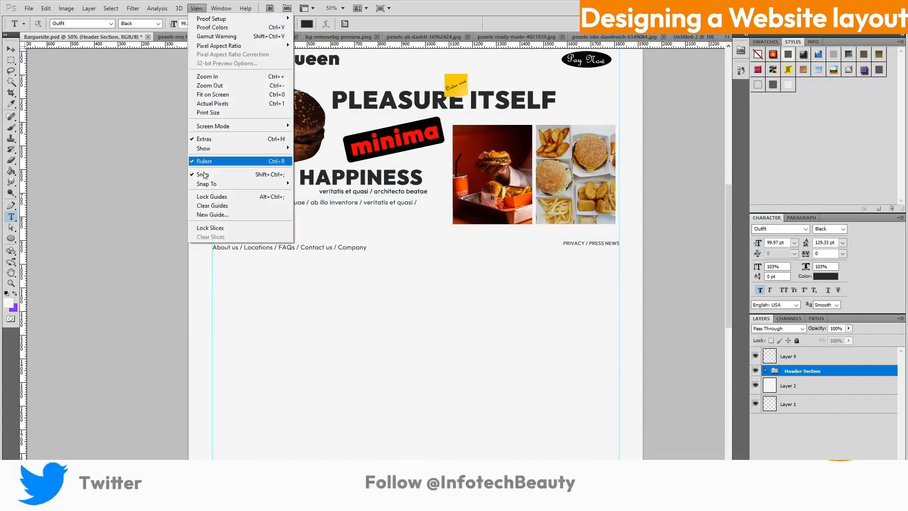
{"action": "left_click", "coordinate": [213, 216]}
{"action": "left_click", "coordinate": [205, 121]}
{"action": "left_click", "coordinate": [270, 116]}
{"action": "scroll", "coordinate": [432, 95], "scroll_direction": "up", "scroll_amount": 5}
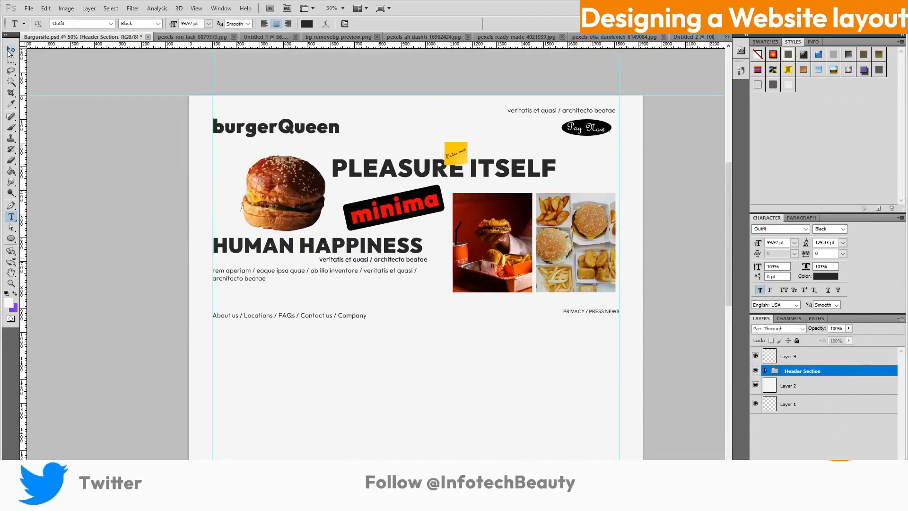
{"action": "left_click_drag", "start_coordinate": [391, 95], "coordinate": [389, 334]}
{"action": "scroll", "coordinate": [449, 369], "scroll_direction": "down", "scroll_amount": 8}
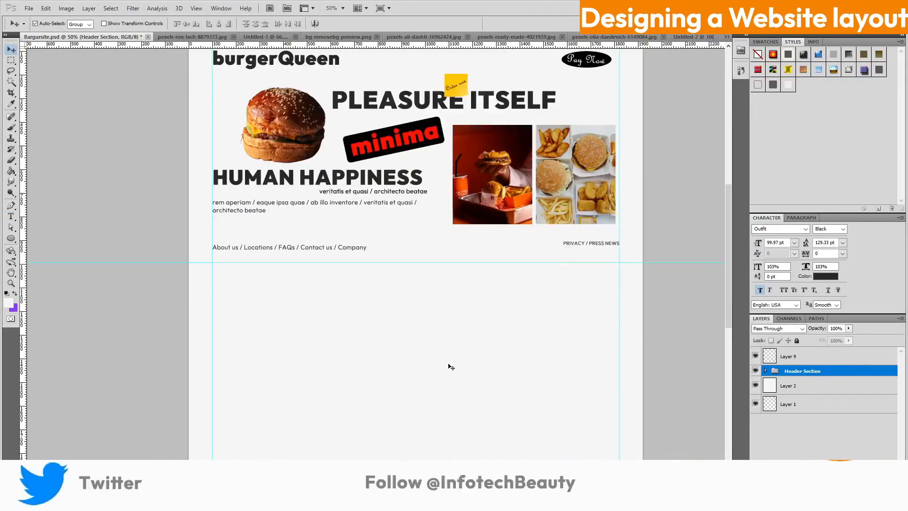
{"action": "scroll", "coordinate": [450, 367], "scroll_direction": "up", "scroll_amount": 4}
{"action": "scroll", "coordinate": [450, 362], "scroll_direction": "down", "scroll_amount": 1}
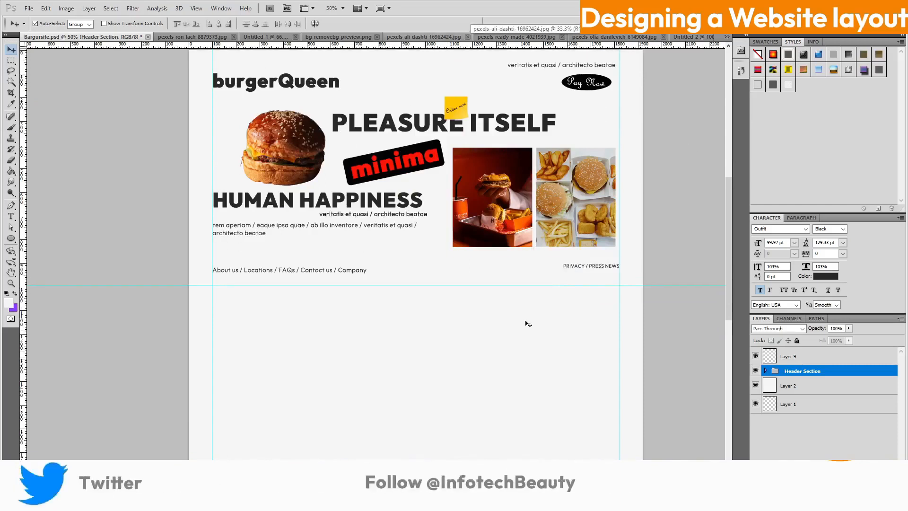
Duplicate the burgerQueen logo layer in the Header Section group, undoing an accidental group move
{"action": "left_click", "coordinate": [766, 370]}
{"action": "scroll", "coordinate": [867, 420], "scroll_direction": "down", "scroll_amount": 3}
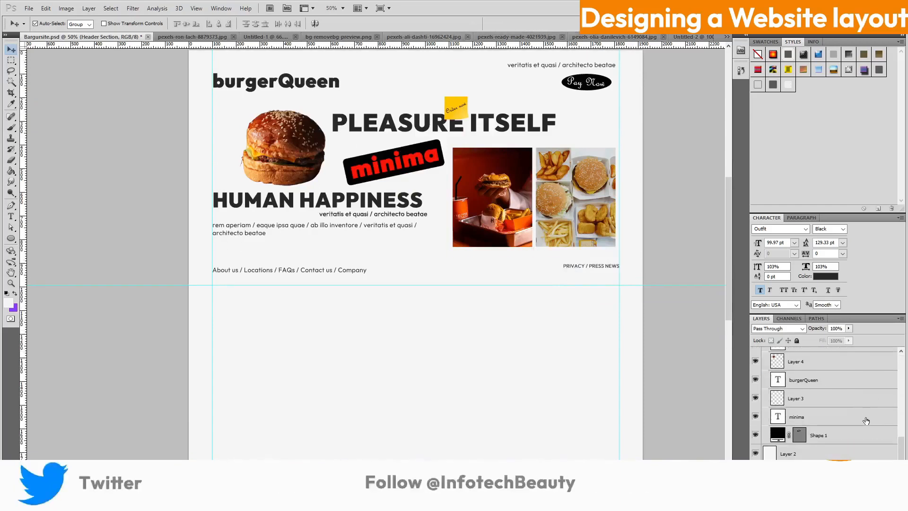
{"action": "left_click", "coordinate": [858, 380]}
{"action": "key", "text": "ctrl+j"}
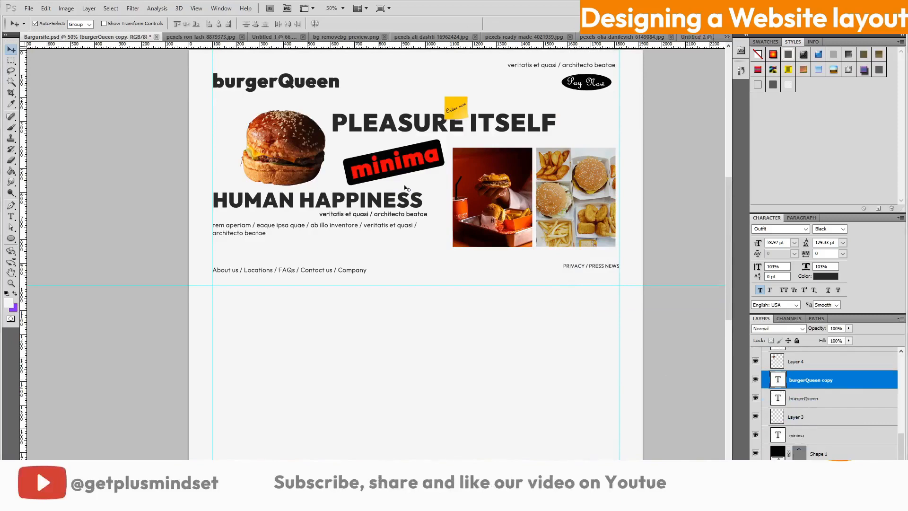
{"action": "left_click_drag", "start_coordinate": [296, 79], "coordinate": [388, 213]}
{"action": "key", "text": "ctrl+z"}
Select the burgerQueen copy layer and drag it upward in the Layers panel
{"action": "scroll", "coordinate": [837, 401], "scroll_direction": "down", "scroll_amount": 5}
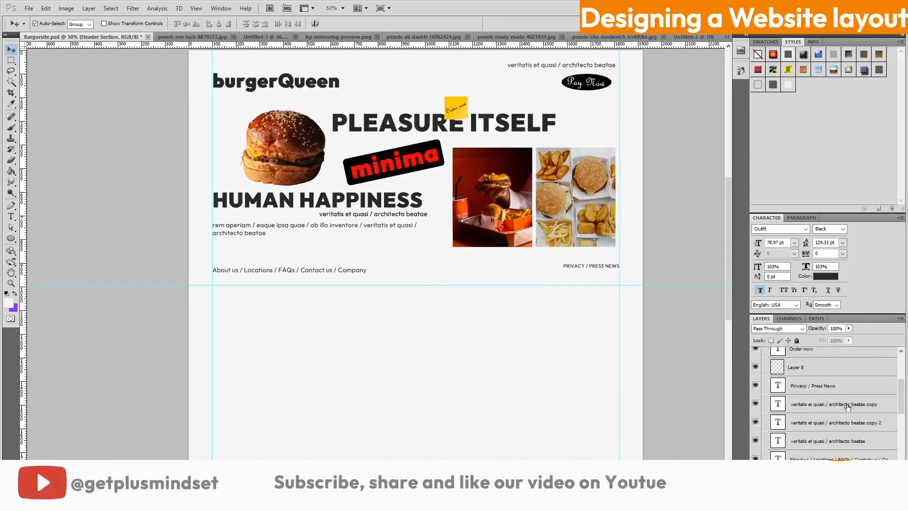
{"action": "left_click", "coordinate": [838, 363]}
{"action": "scroll", "coordinate": [839, 366], "scroll_direction": "up", "scroll_amount": 3}
{"action": "left_click_drag", "start_coordinate": [844, 398], "coordinate": [847, 370]}
{"action": "scroll", "coordinate": [848, 378], "scroll_direction": "up", "scroll_amount": 4}
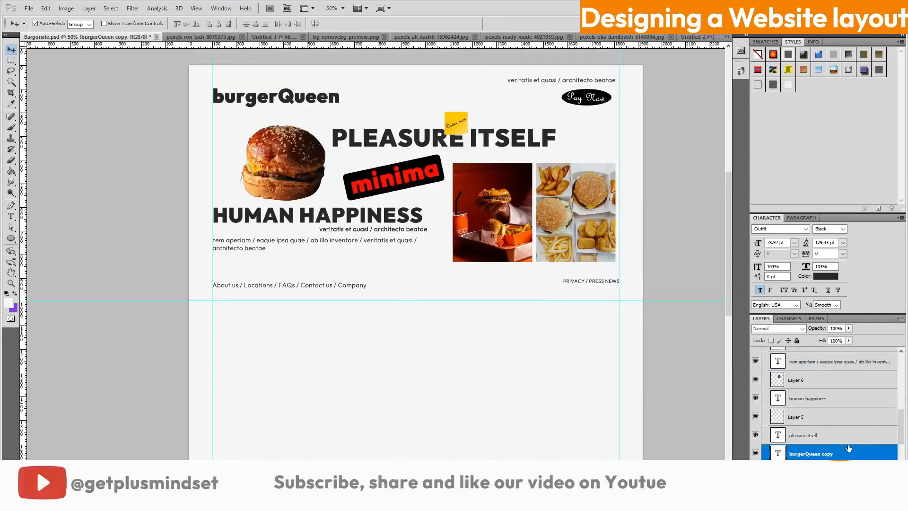
{"action": "scroll", "coordinate": [848, 378], "scroll_direction": "up", "scroll_amount": 3}
{"action": "left_click_drag", "start_coordinate": [849, 450], "coordinate": [850, 372]}
{"action": "scroll", "coordinate": [850, 383], "scroll_direction": "up", "scroll_amount": 3}
{"action": "scroll", "coordinate": [849, 384], "scroll_direction": "up", "scroll_amount": 3}
{"action": "left_click_drag", "start_coordinate": [848, 432], "coordinate": [846, 353]}
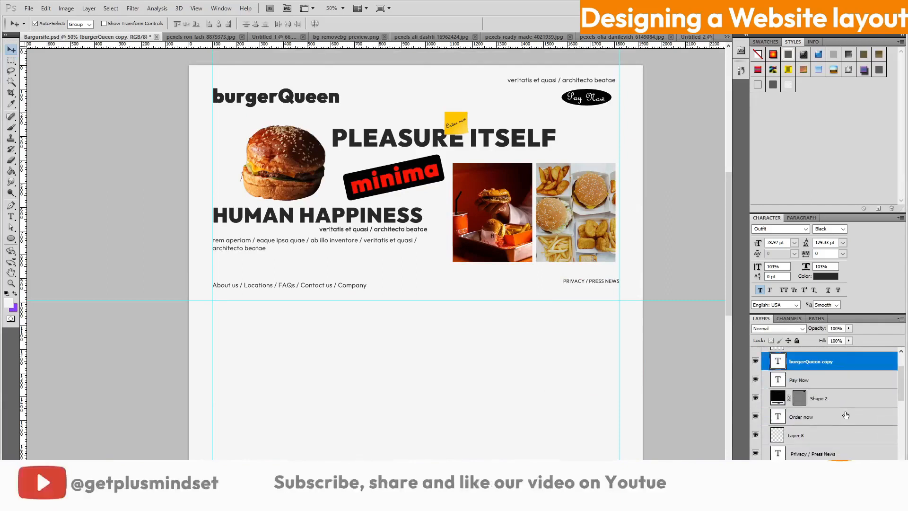
{"action": "scroll", "coordinate": [846, 415], "scroll_direction": "up", "scroll_amount": 3}
Bring the burgerQueen copy to front, place it below the footer links, and size it to 388.97 pt
{"action": "key", "text": "ctrl+shift+bracketright"}
{"action": "left_click_drag", "start_coordinate": [309, 121], "coordinate": [504, 375]}
{"action": "left_click_drag", "start_coordinate": [758, 244], "coordinate": [905, 272]}
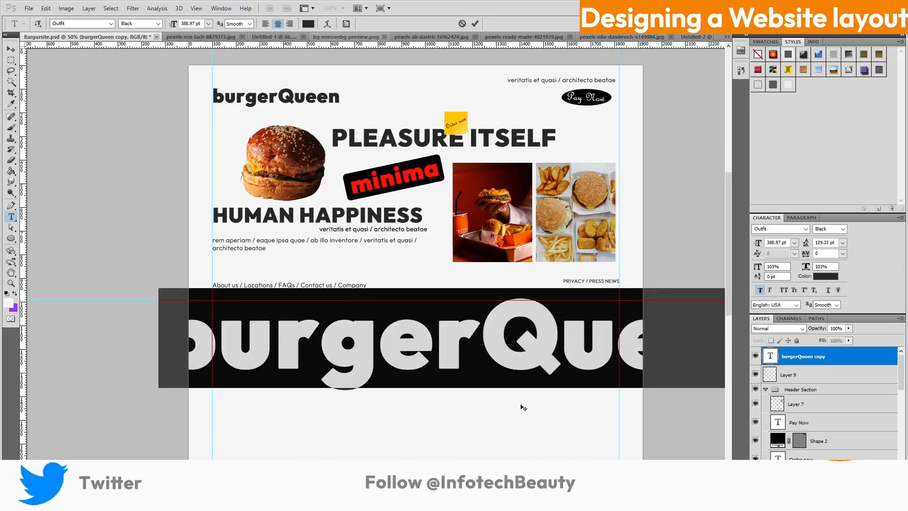
Move the large burgerQueen text lower right, enlarge it to 424.97 pt, then nudge it ~100 px right
{"action": "left_click", "coordinate": [11, 50]}
{"action": "left_click_drag", "start_coordinate": [457, 347], "coordinate": [602, 383]}
{"action": "key", "text": "ctrl+t"}
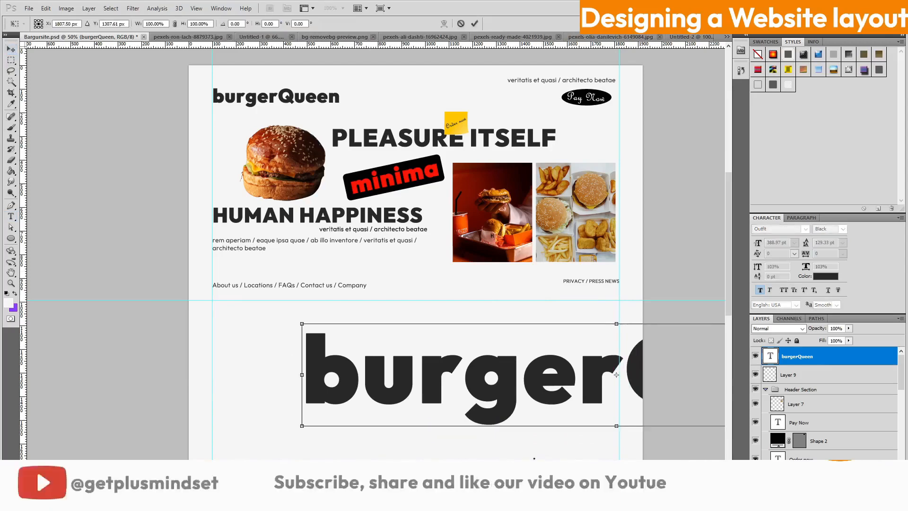
{"action": "key", "text": "Return"}
{"action": "left_click_drag", "start_coordinate": [759, 243], "coordinate": [776, 243]}
{"action": "left_click_drag", "start_coordinate": [511, 377], "coordinate": [559, 385]}
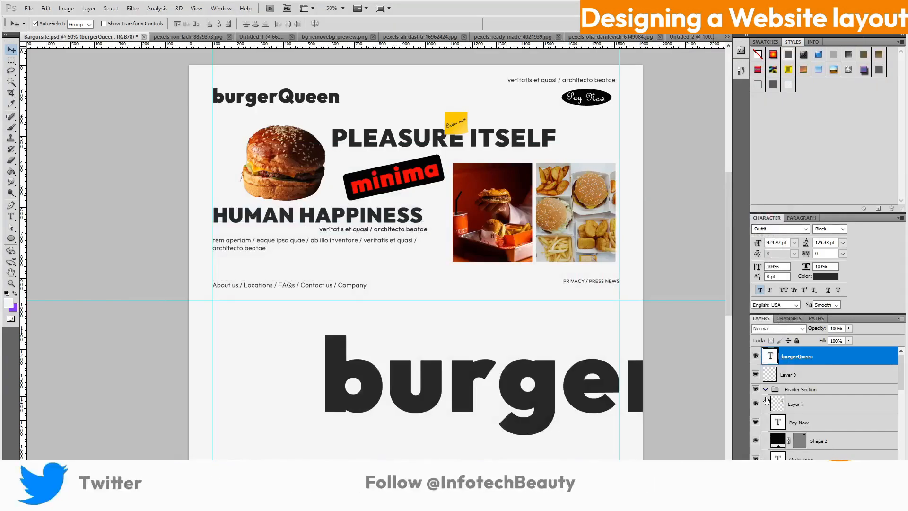
Leave the VICIO 'Fast, Good & Loud' page and bring the burgerQueen layout back on screen
{"action": "scroll", "coordinate": [832, 423], "scroll_direction": "up", "scroll_amount": 1}
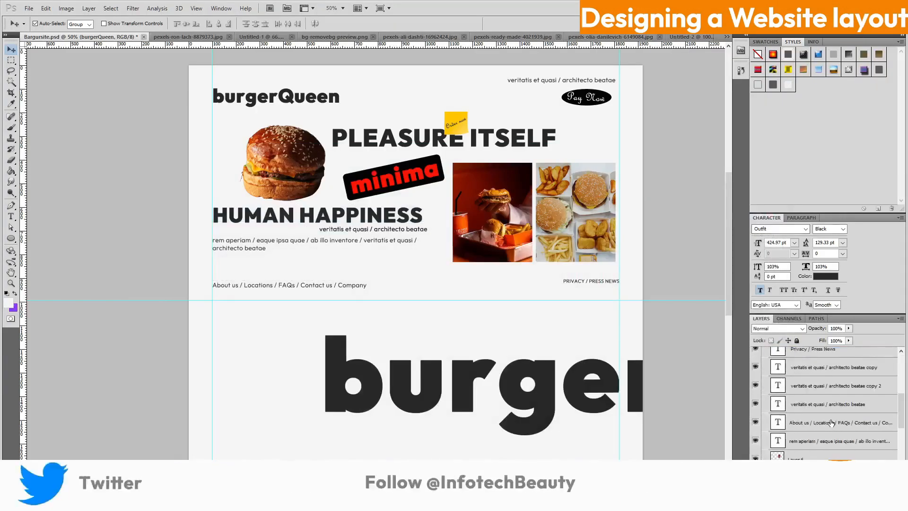
Select the minima sticker's text and shape copy layers and raise them above the header group
{"action": "scroll", "coordinate": [831, 422], "scroll_direction": "down", "scroll_amount": 3}
{"action": "left_click", "coordinate": [828, 417]}
{"action": "left_click", "coordinate": [846, 435], "text": "shift"}
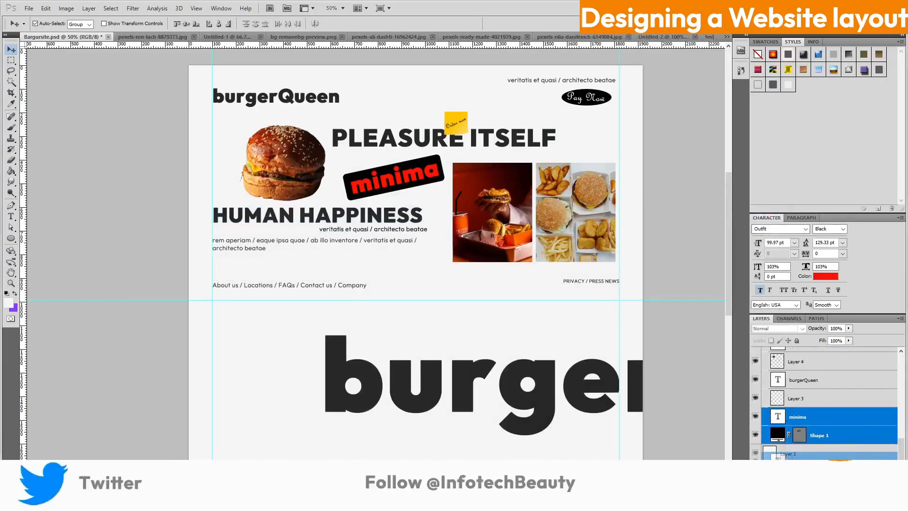
{"action": "left_click_drag", "start_coordinate": [855, 428], "coordinate": [855, 376]}
{"action": "scroll", "coordinate": [855, 402], "scroll_direction": "up", "scroll_amount": 2}
{"action": "left_click_drag", "start_coordinate": [856, 452], "coordinate": [856, 376]}
{"action": "scroll", "coordinate": [856, 426], "scroll_direction": "up", "scroll_amount": 1}
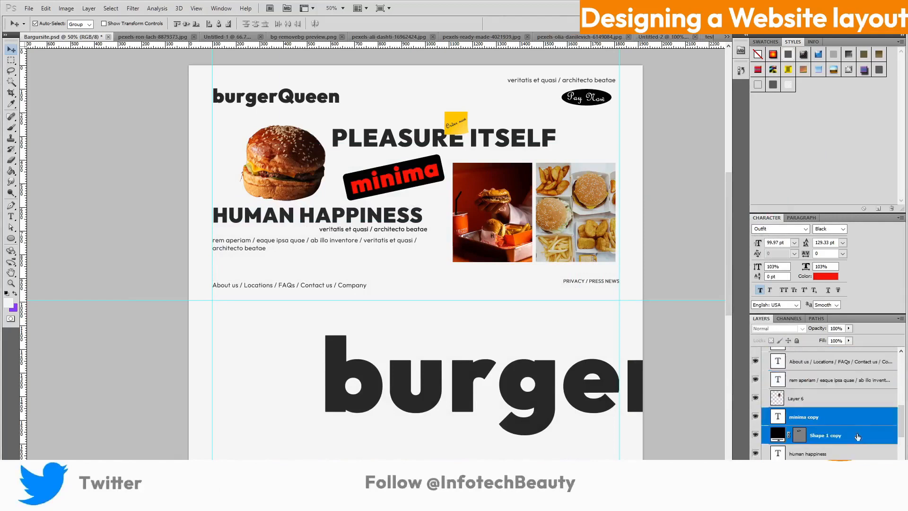
{"action": "scroll", "coordinate": [862, 425], "scroll_direction": "up", "scroll_amount": 1}
{"action": "left_click_drag", "start_coordinate": [857, 435], "coordinate": [853, 368]}
{"action": "scroll", "coordinate": [865, 416], "scroll_direction": "up", "scroll_amount": 1}
{"action": "scroll", "coordinate": [863, 416], "scroll_direction": "up", "scroll_amount": 1}
{"action": "scroll", "coordinate": [862, 416], "scroll_direction": "up", "scroll_amount": 1}
{"action": "scroll", "coordinate": [866, 421], "scroll_direction": "up", "scroll_amount": 1}
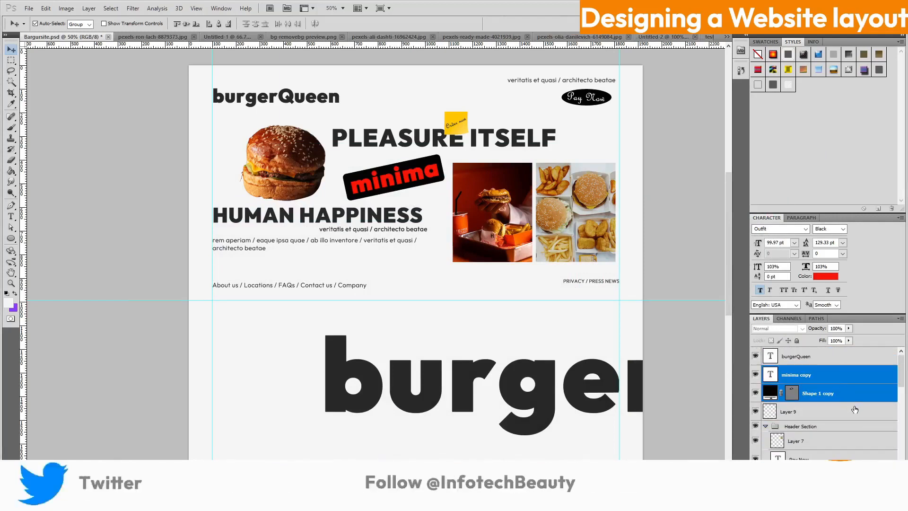
Place the sticker copy over the start of 'burger' and rotate it about 30° clockwise
{"action": "left_click_drag", "start_coordinate": [413, 195], "coordinate": [359, 416]}
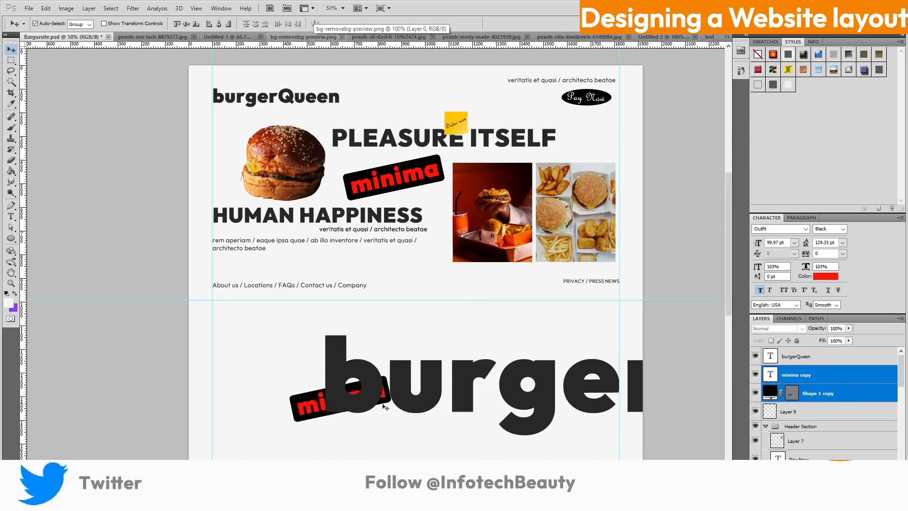
{"action": "left_click_drag", "start_coordinate": [829, 382], "coordinate": [837, 365]}
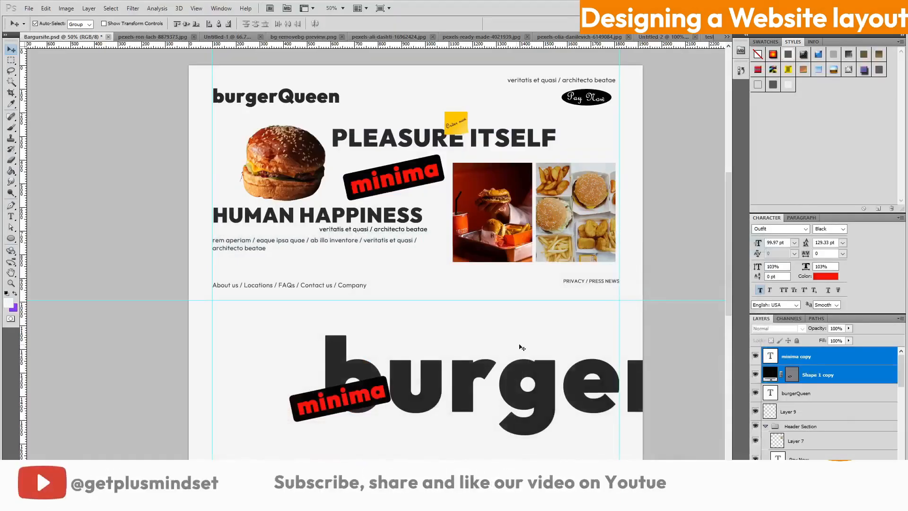
{"action": "key", "text": "ctrl+t"}
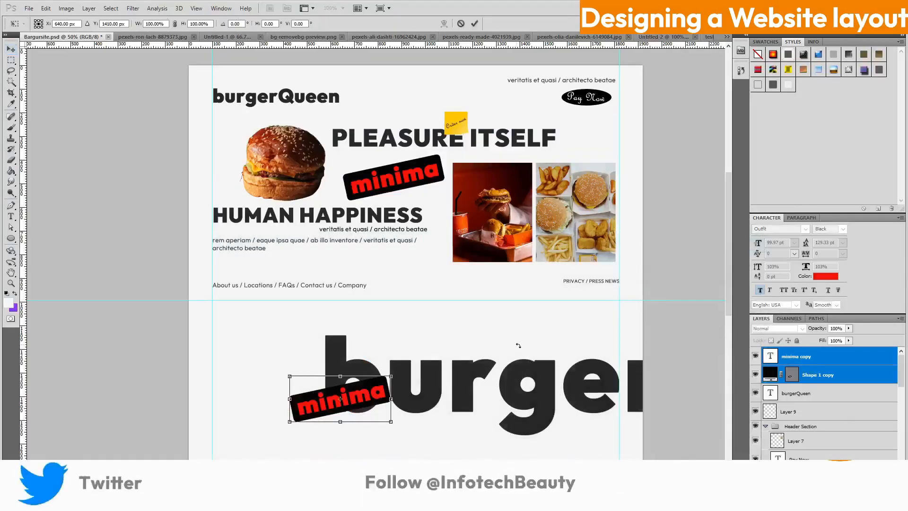
{"action": "left_click", "coordinate": [46, 9]}
{"action": "mouse_move", "coordinate": [94, 193]}
{"action": "left_click", "coordinate": [220, 277]}
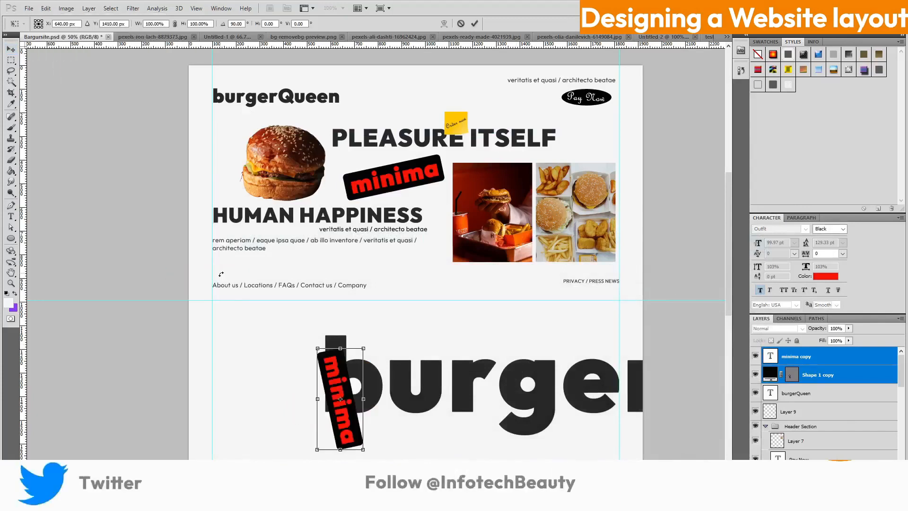
{"action": "key", "text": "ctrl+z"}
{"action": "left_click", "coordinate": [42, 11]}
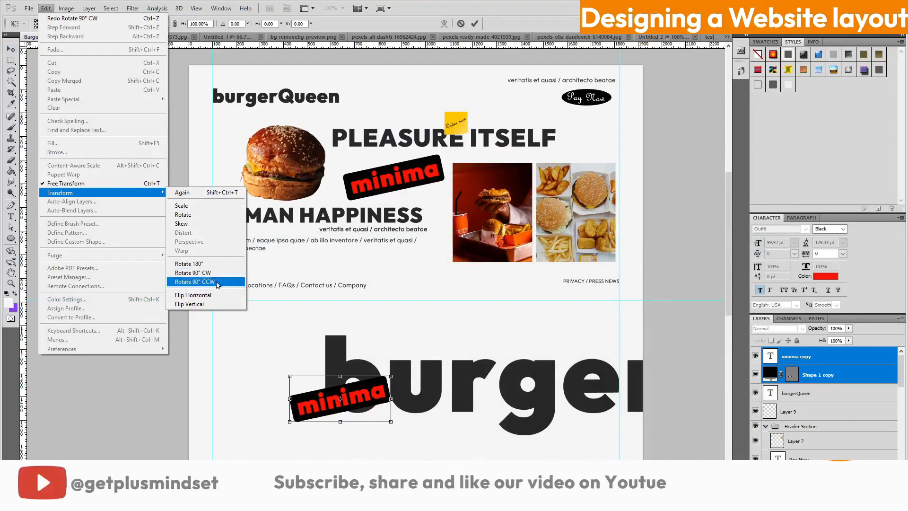
{"action": "left_click", "coordinate": [192, 217]}
{"action": "left_click_drag", "start_coordinate": [399, 374], "coordinate": [402, 396]}
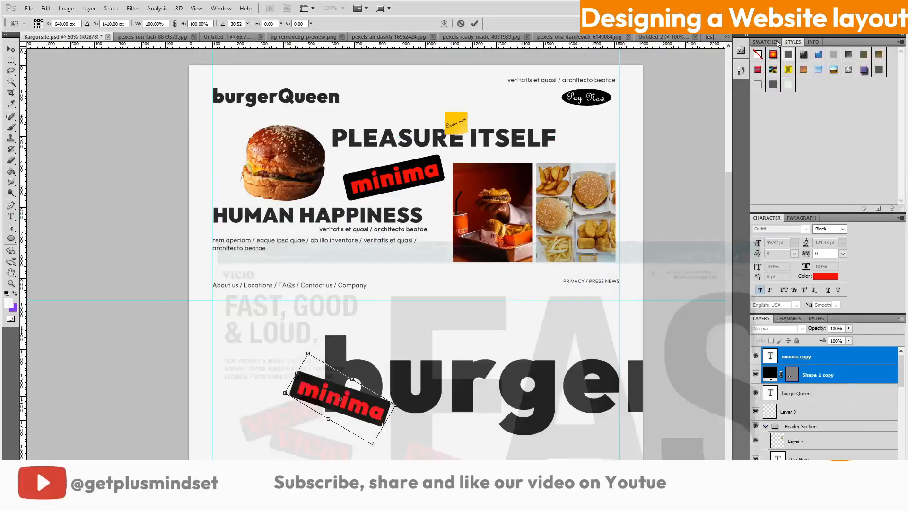
{"action": "left_click_drag", "start_coordinate": [376, 409], "coordinate": [444, 417]}
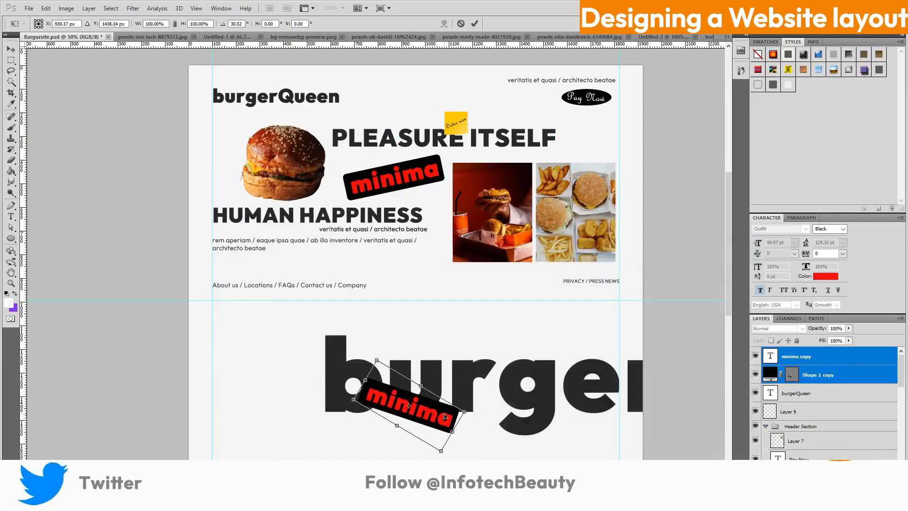
{"action": "left_click", "coordinate": [475, 23]}
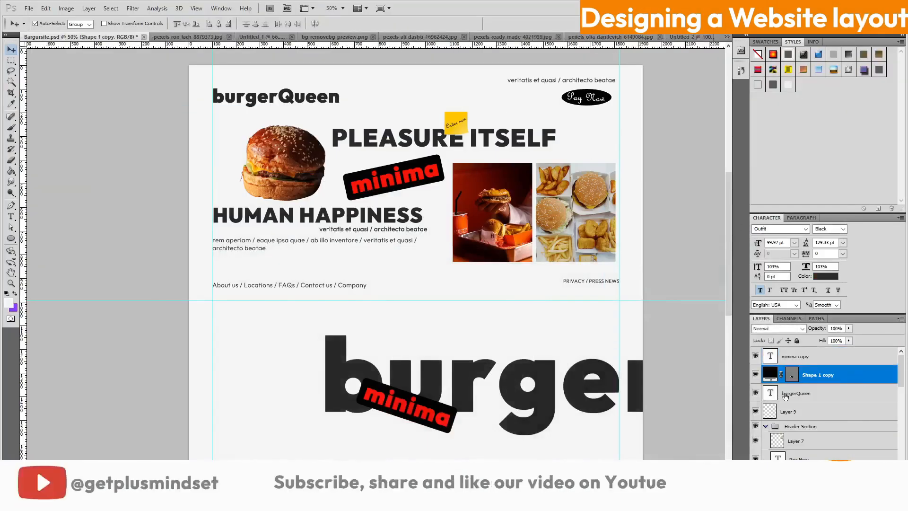
Recolour the sticker copy on 'burger' to a red background with black lettering
{"action": "double_click", "coordinate": [770, 377]}
{"action": "left_click", "coordinate": [446, 419]}
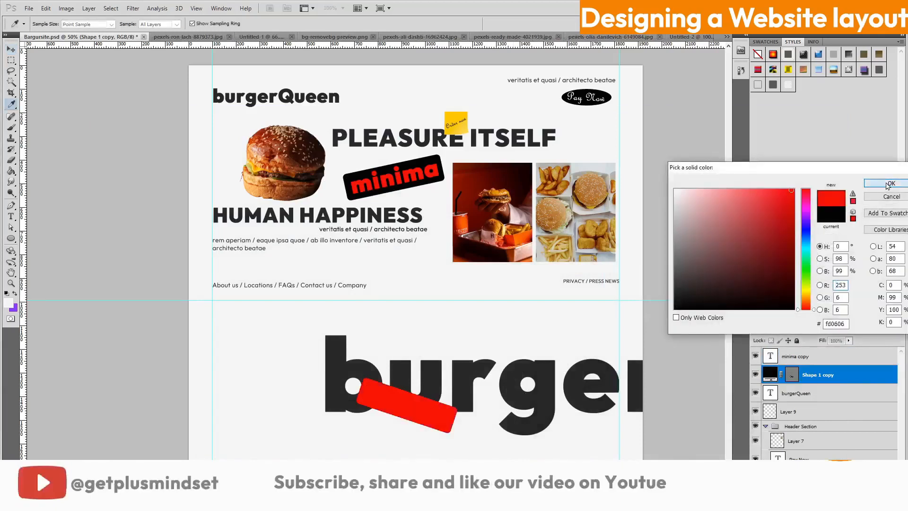
{"action": "left_click", "coordinate": [890, 184]}
{"action": "left_click", "coordinate": [794, 355]}
{"action": "left_click", "coordinate": [826, 276]}
{"action": "left_click", "coordinate": [676, 305]}
{"action": "left_click", "coordinate": [891, 185]}
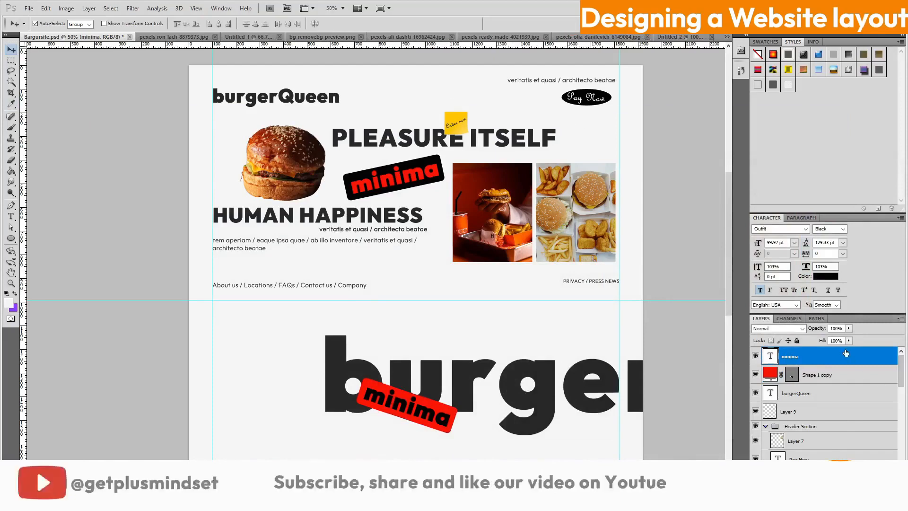
Duplicate the sticker left of 'burger', scale it to about 71% and tilt it about 42° counter-clockwise
{"action": "left_click", "coordinate": [845, 375], "text": "shift"}
{"action": "left_click_drag", "start_coordinate": [853, 479], "coordinate": [878, 488]}
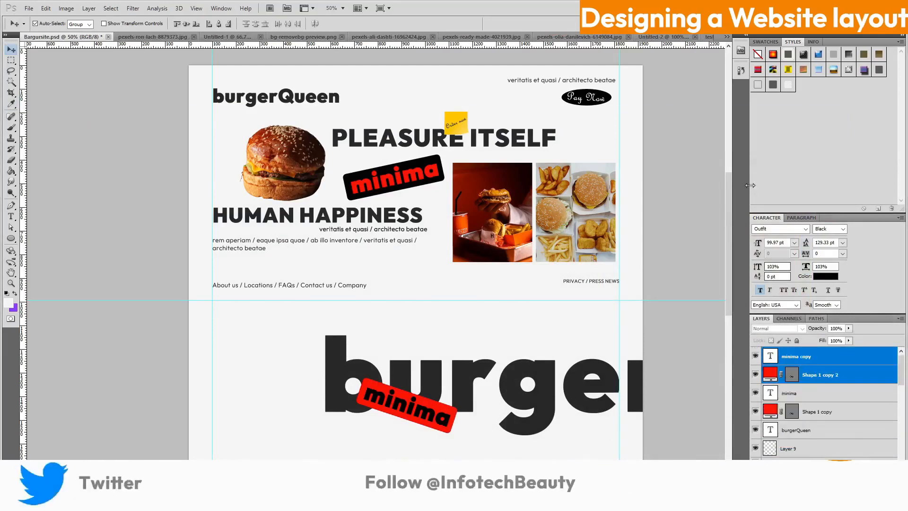
{"action": "left_click_drag", "start_coordinate": [381, 401], "coordinate": [241, 373]}
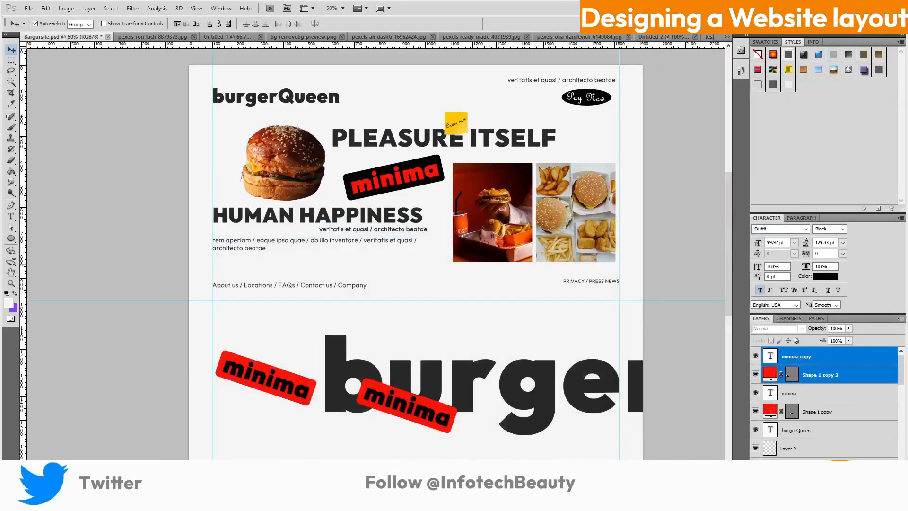
{"action": "key", "text": "ctrl+t"}
{"action": "left_click_drag", "start_coordinate": [318, 413], "coordinate": [289, 397]}
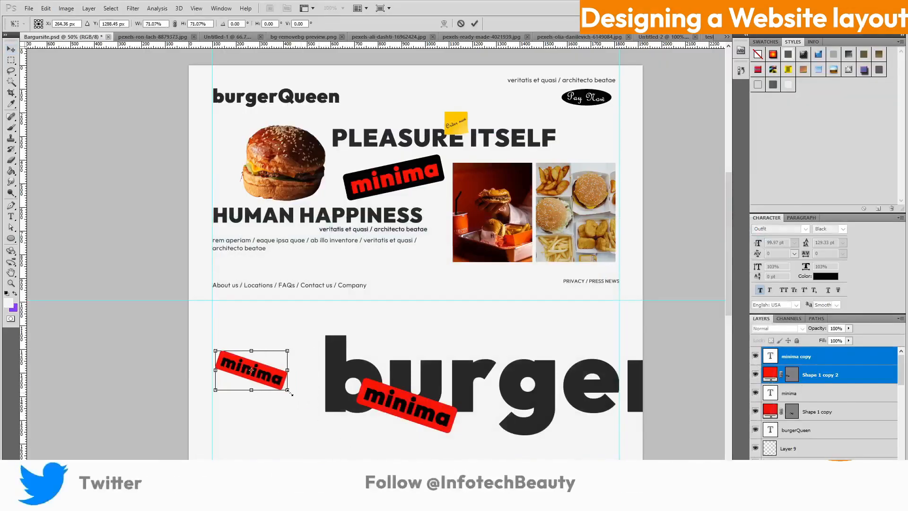
{"action": "left_click_drag", "start_coordinate": [306, 349], "coordinate": [282, 306]}
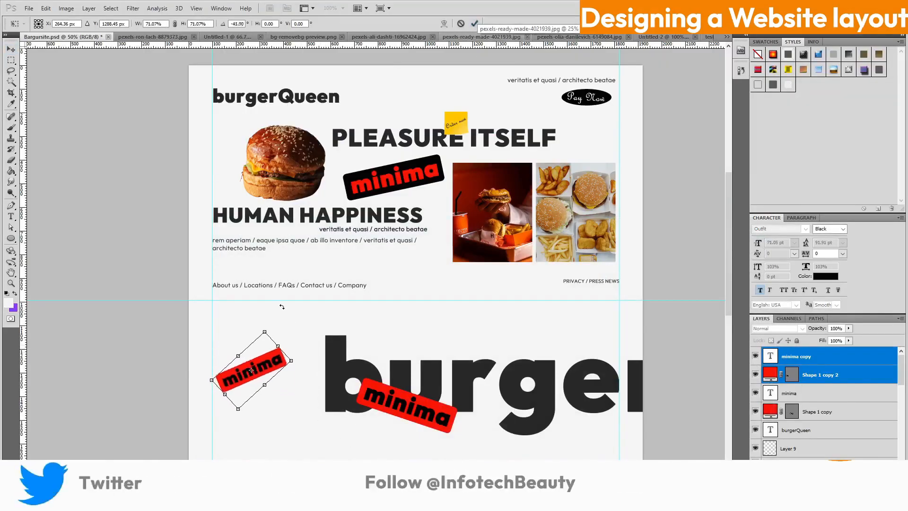
{"action": "left_click", "coordinate": [475, 25]}
Duplicate the small sticker again, tilt it about 32° clockwise and place it below the first
{"action": "key", "text": "ctrl+j"}
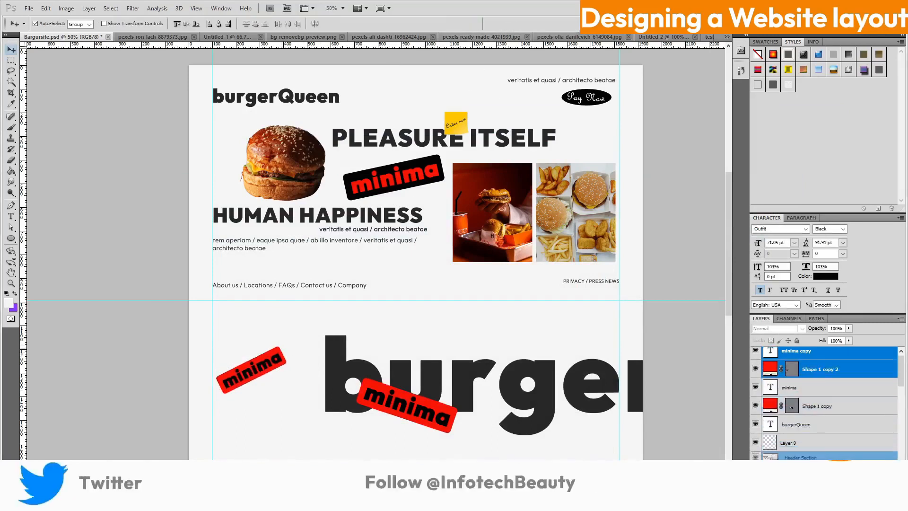
{"action": "key", "text": "ctrl+t"}
{"action": "left_click_drag", "start_coordinate": [326, 384], "coordinate": [307, 422]}
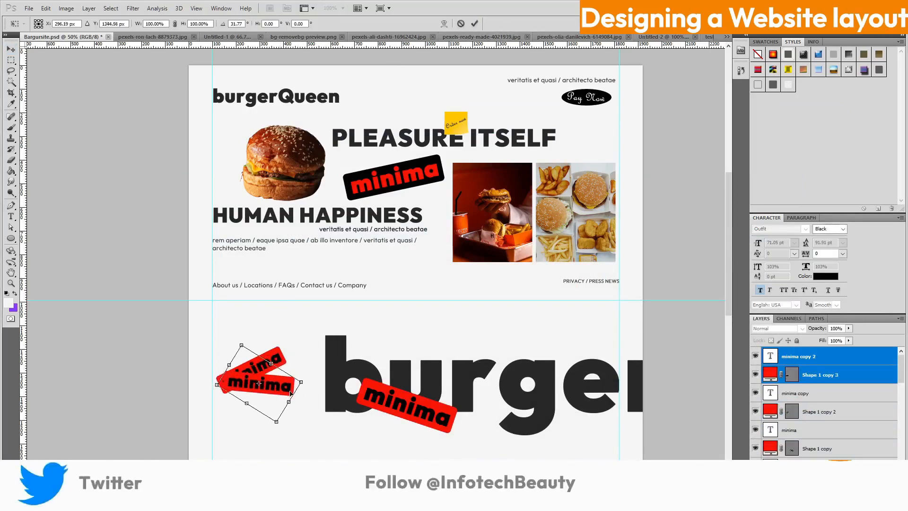
{"action": "left_click_drag", "start_coordinate": [279, 378], "coordinate": [305, 408]}
{"action": "key", "text": "Return"}
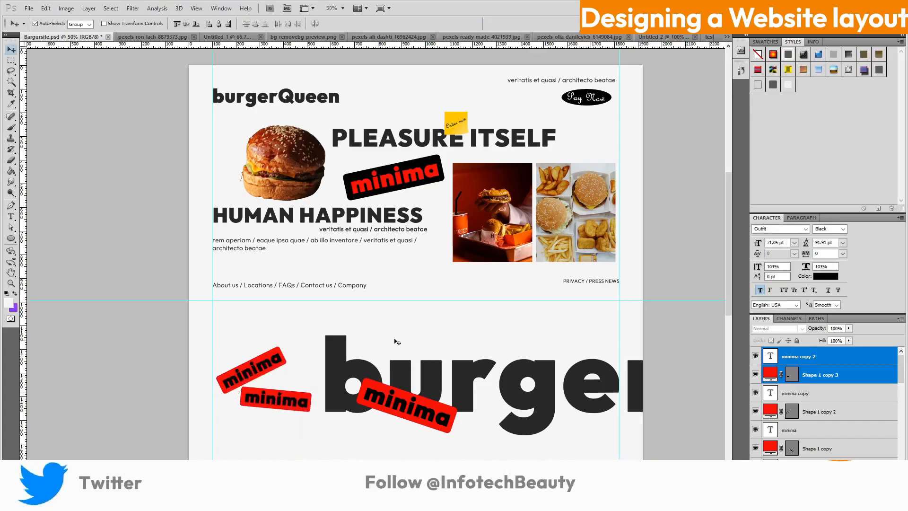
Make the lower small sticker black with red fd0606 lettering
{"action": "double_click", "coordinate": [770, 375]}
{"action": "left_click", "coordinate": [438, 158]}
{"action": "left_click", "coordinate": [888, 184]}
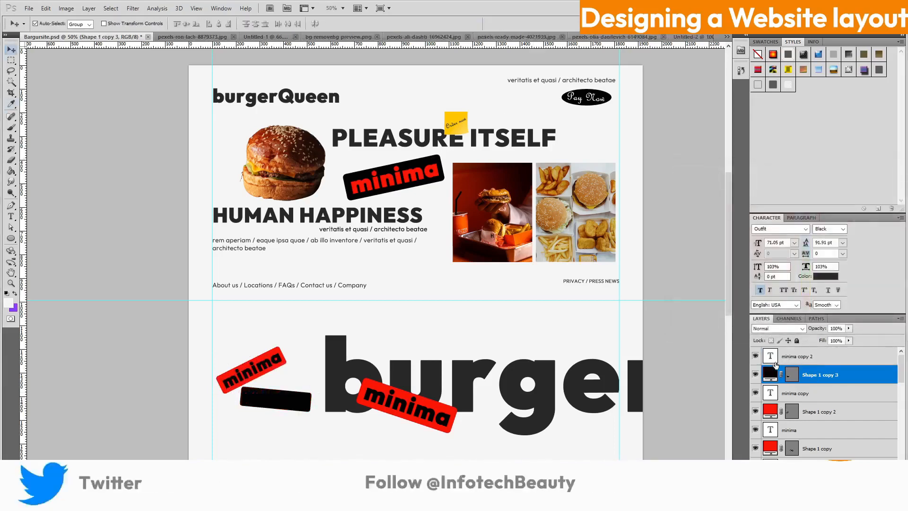
{"action": "left_click", "coordinate": [788, 358]}
{"action": "left_click", "coordinate": [824, 277]}
{"action": "left_click", "coordinate": [890, 184]}
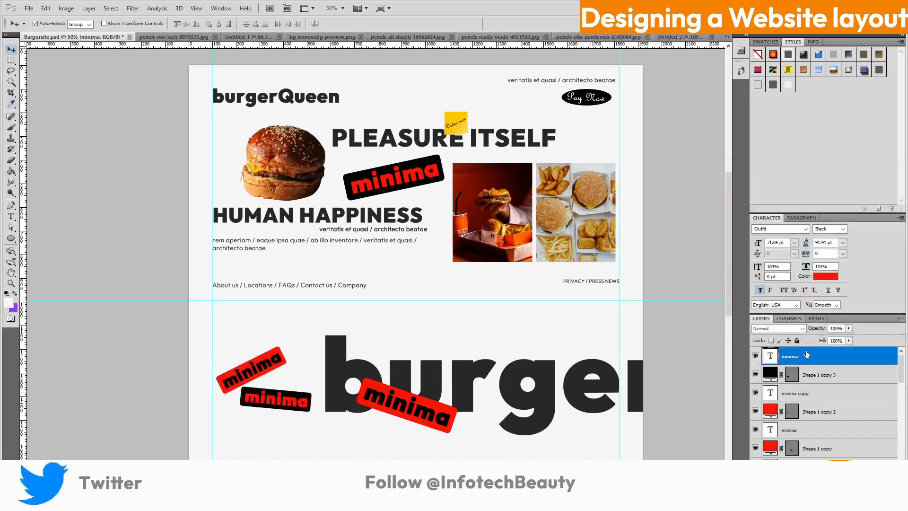
Make the upper small sticker black with red fd0606 lettering too
{"action": "left_click", "coordinate": [827, 412]}
{"action": "double_click", "coordinate": [770, 411]}
{"action": "left_click", "coordinate": [447, 159]}
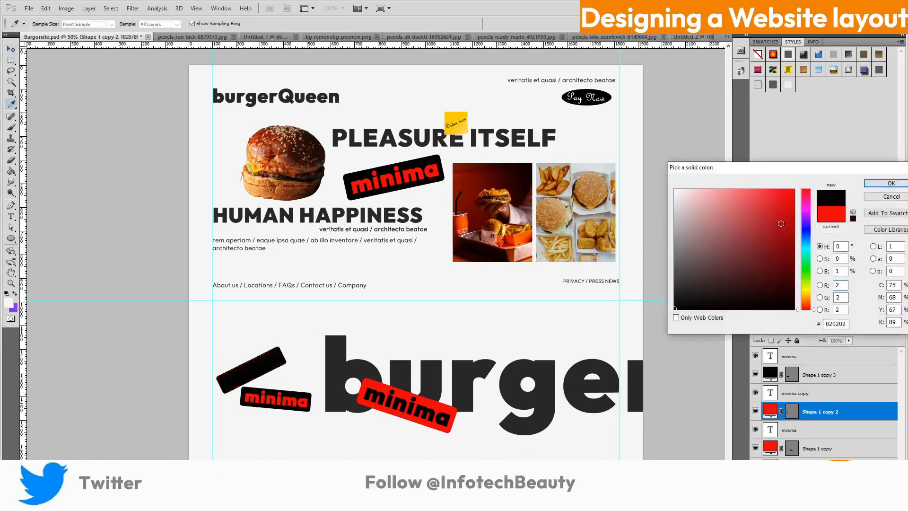
{"action": "left_click", "coordinate": [891, 184]}
{"action": "left_click", "coordinate": [807, 394]}
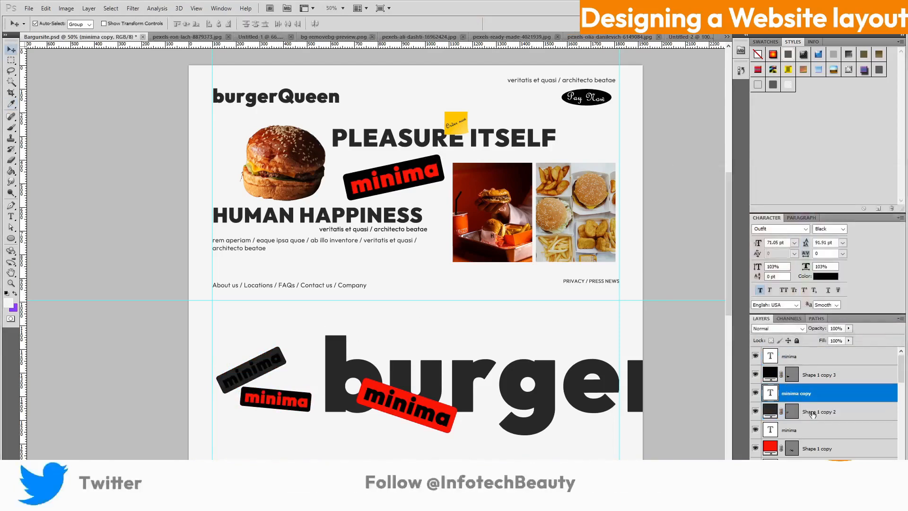
{"action": "double_click", "coordinate": [795, 393]}
{"action": "left_click", "coordinate": [857, 126]}
{"action": "left_click", "coordinate": [826, 276]}
{"action": "left_click", "coordinate": [891, 183]}
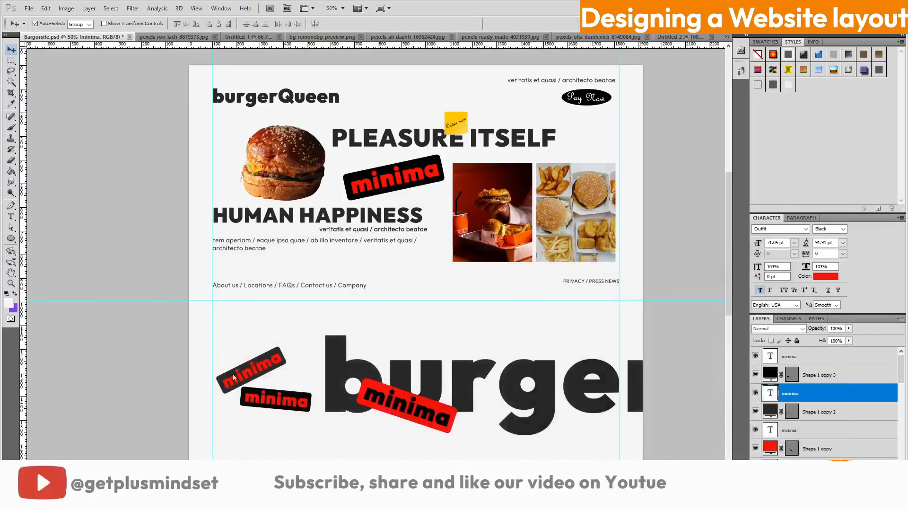
{"action": "scroll", "coordinate": [859, 438], "scroll_direction": "down", "scroll_amount": 5}
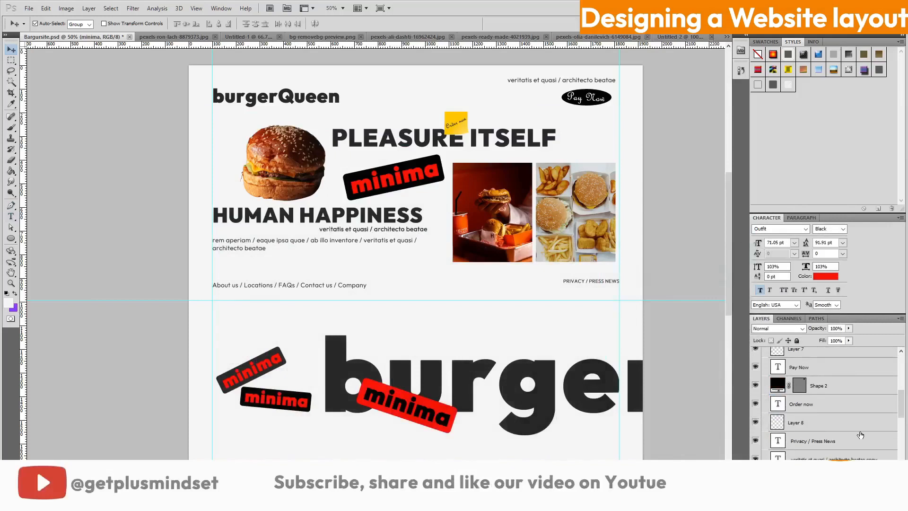
Duplicate the rem aperiam body text layer, raise it and move it into the lower section
{"action": "scroll", "coordinate": [860, 435], "scroll_direction": "down", "scroll_amount": 3}
{"action": "left_click", "coordinate": [859, 441]}
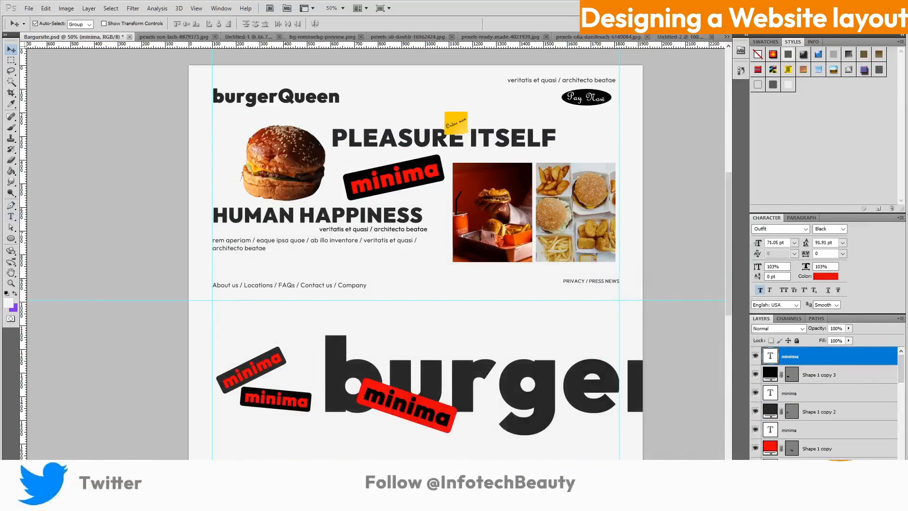
{"action": "key", "text": "ctrl+v"}
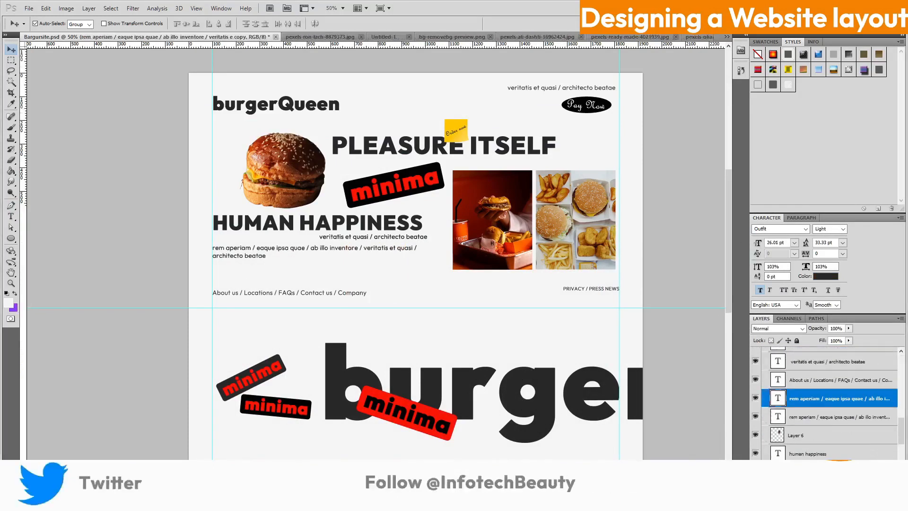
{"action": "scroll", "coordinate": [416, 256], "scroll_direction": "up", "scroll_amount": 2}
{"action": "key", "text": "ctrl+bracketright"}
{"action": "key", "text": "ctrl+bracketright"}
{"action": "key", "text": "ctrl+bracketright"}
{"action": "key", "text": "ctrl+bracketright"}
{"action": "key", "text": "ctrl+bracketright"}
{"action": "key", "text": "ctrl+bracketright"}
{"action": "key", "text": "ctrl+bracketright"}
{"action": "key", "text": "ctrl+bracketright"}
{"action": "key", "text": "ctrl+bracketright"}
{"action": "key", "text": "ctrl+bracketright"}
{"action": "key", "text": "ctrl+bracketright"}
{"action": "key", "text": "ctrl+bracketright"}
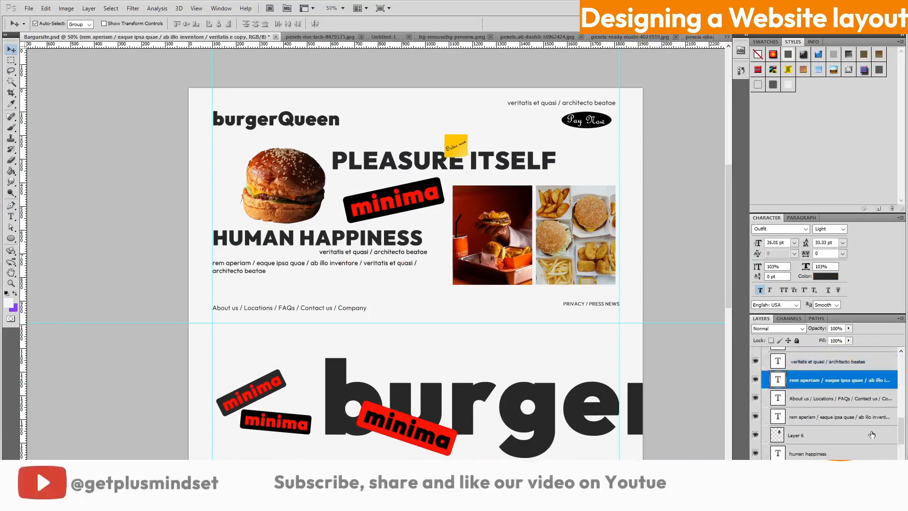
{"action": "key", "text": "ctrl+bracketright"}
{"action": "key", "text": "ctrl+bracketright"}
{"action": "key", "text": "ctrl+bracketright"}
{"action": "key", "text": "ctrl+bracketright"}
{"action": "key", "text": "ctrl+bracketright"}
{"action": "key", "text": "ctrl+bracketright"}
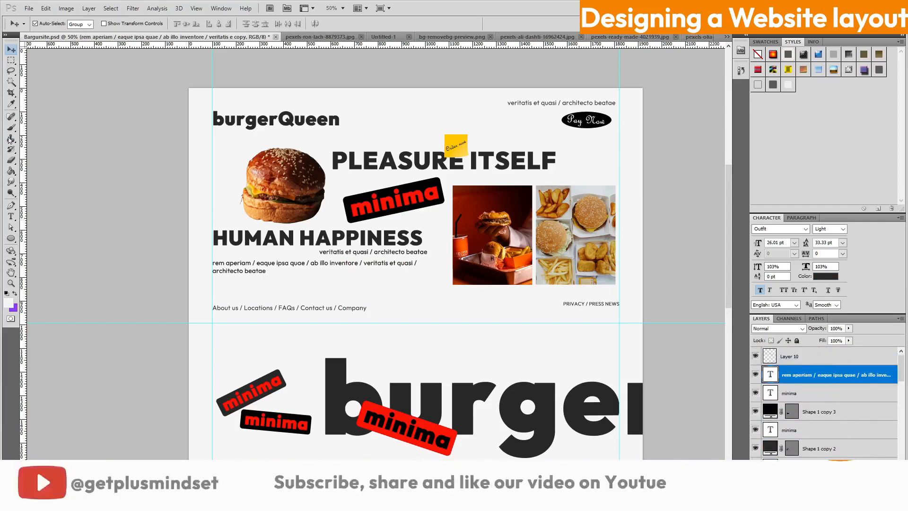
{"action": "left_click_drag", "start_coordinate": [232, 268], "coordinate": [235, 348]}
{"action": "key", "text": "Left"}
{"action": "key", "text": "Left"}
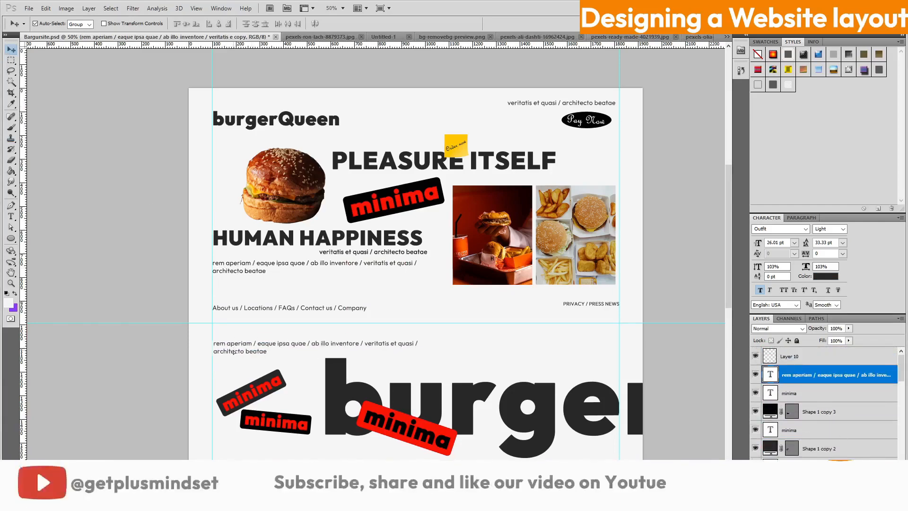
Trim the copy to 'rem aperiam / eaque ipsa quae' and nudge it slightly lower
{"action": "key", "text": "t"}
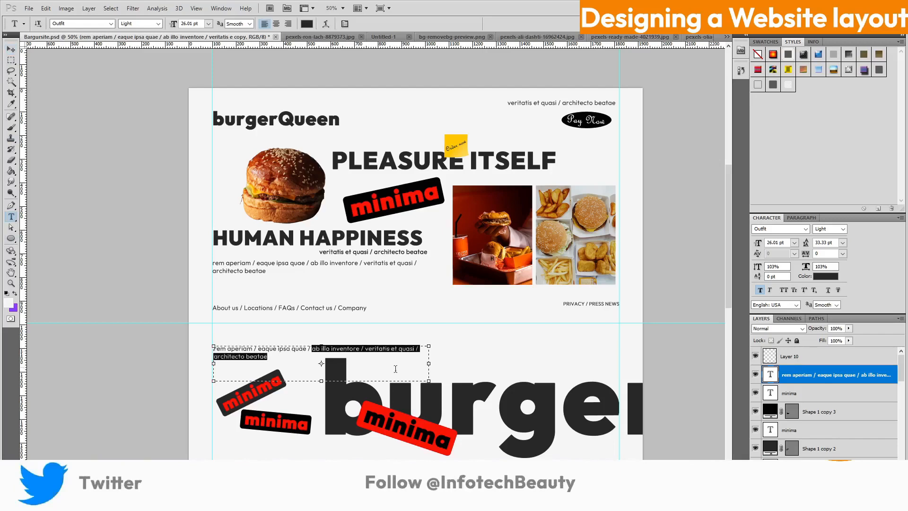
{"action": "key", "text": "BackSpace"}
{"action": "left_click", "coordinate": [557, 373]}
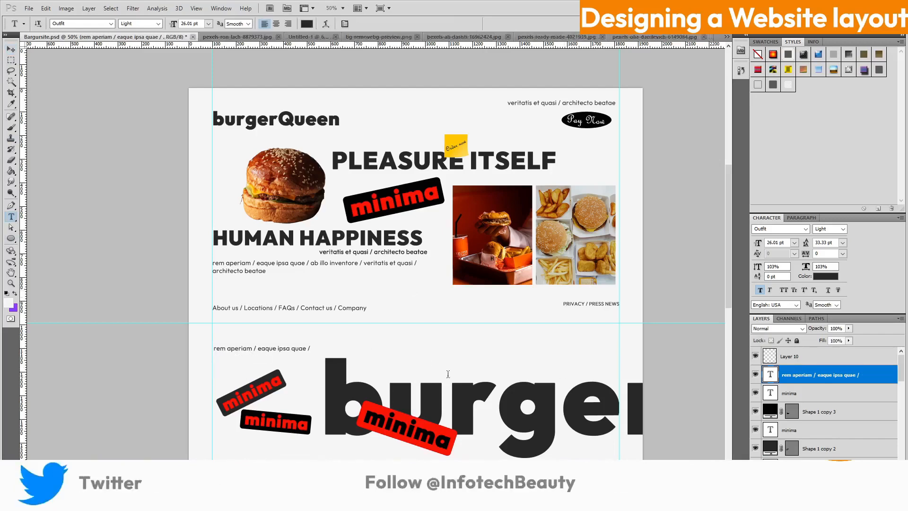
{"action": "key", "text": "v"}
{"action": "left_click_drag", "start_coordinate": [279, 353], "coordinate": [280, 356]}
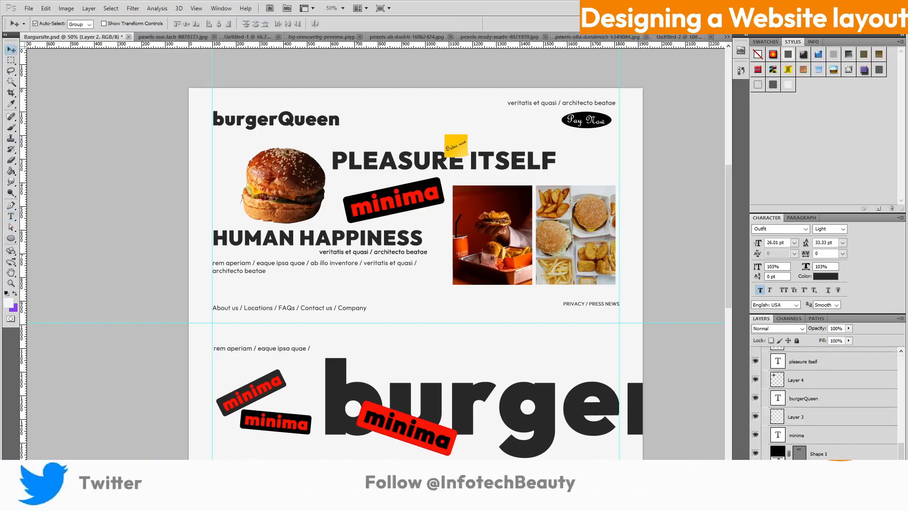
{"action": "left_click", "coordinate": [266, 352]}
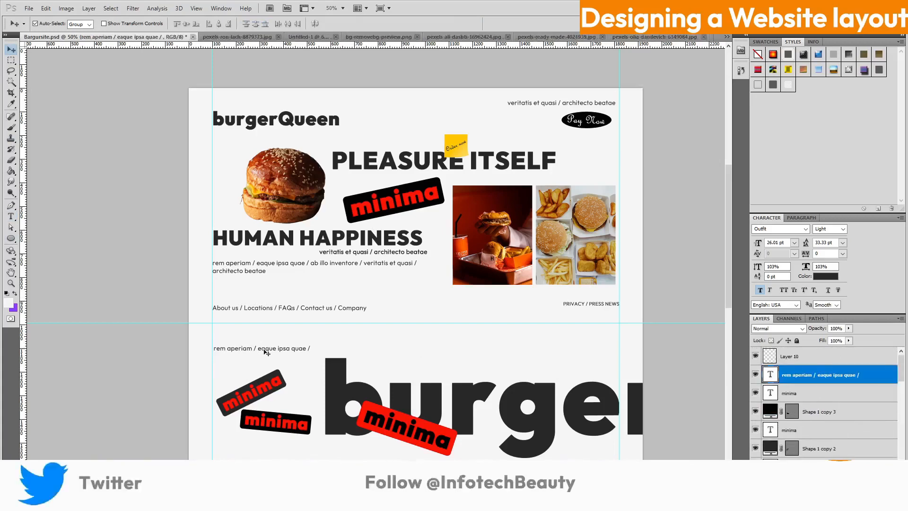
{"action": "left_click_drag", "start_coordinate": [266, 353], "coordinate": [264, 356]}
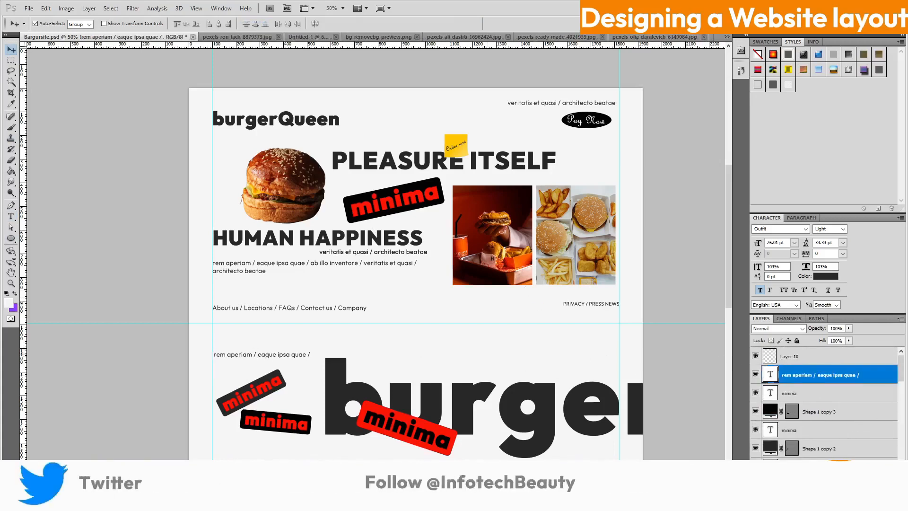
{"action": "scroll", "coordinate": [374, 255], "scroll_direction": "up", "scroll_amount": 1}
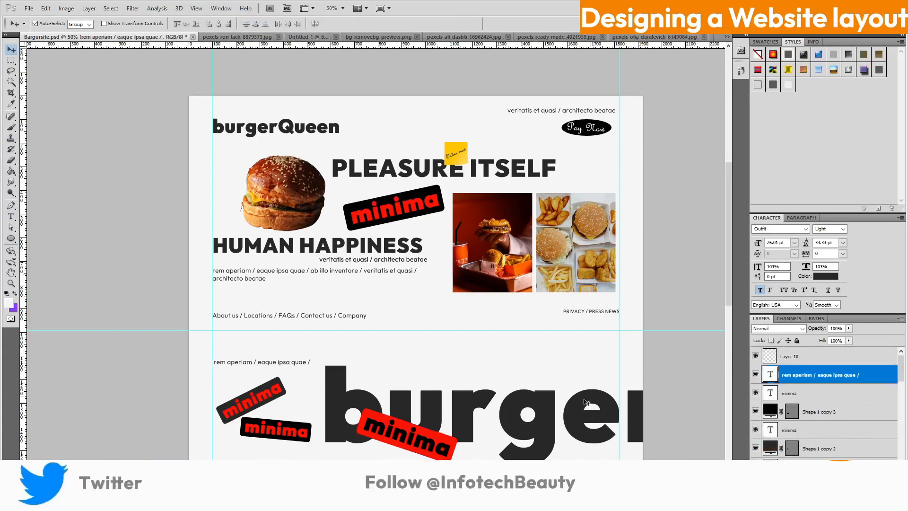
{"action": "scroll", "coordinate": [884, 442], "scroll_direction": "down", "scroll_amount": 5}
{"action": "scroll", "coordinate": [846, 438], "scroll_direction": "down", "scroll_amount": 3}
{"action": "left_click", "coordinate": [832, 404]}
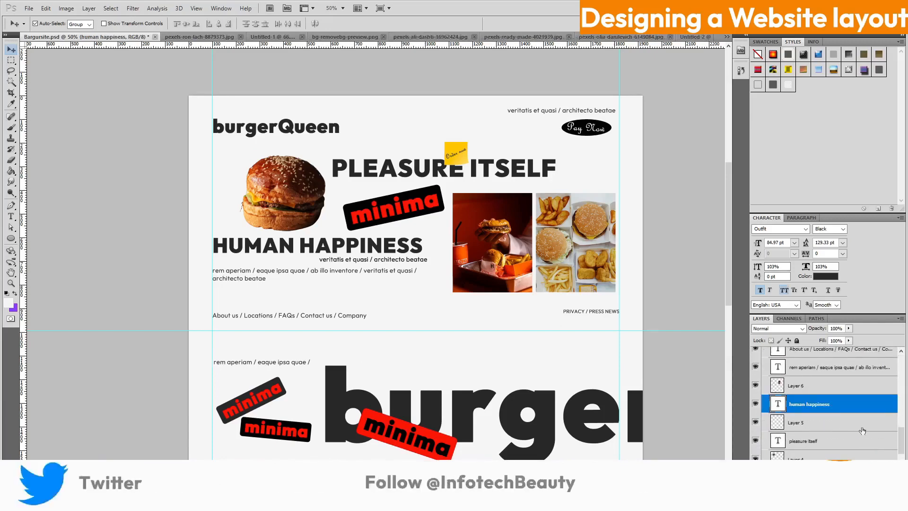
{"action": "scroll", "coordinate": [883, 427], "scroll_direction": "down", "scroll_amount": 3}
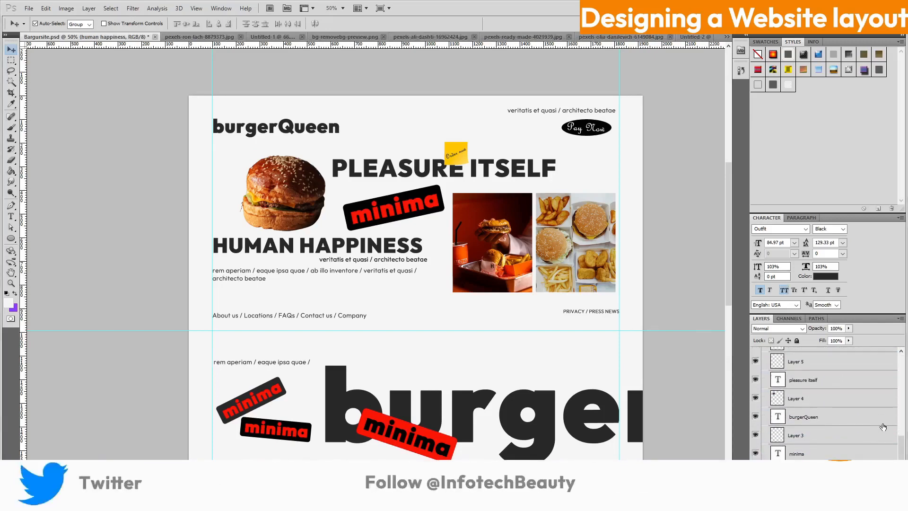
{"action": "scroll", "coordinate": [884, 427], "scroll_direction": "down", "scroll_amount": 3}
Duplicate the HUMAN HAPPINESS heading and move the copy out of the Header Section group
{"action": "left_click_drag", "start_coordinate": [875, 457], "coordinate": [878, 487]}
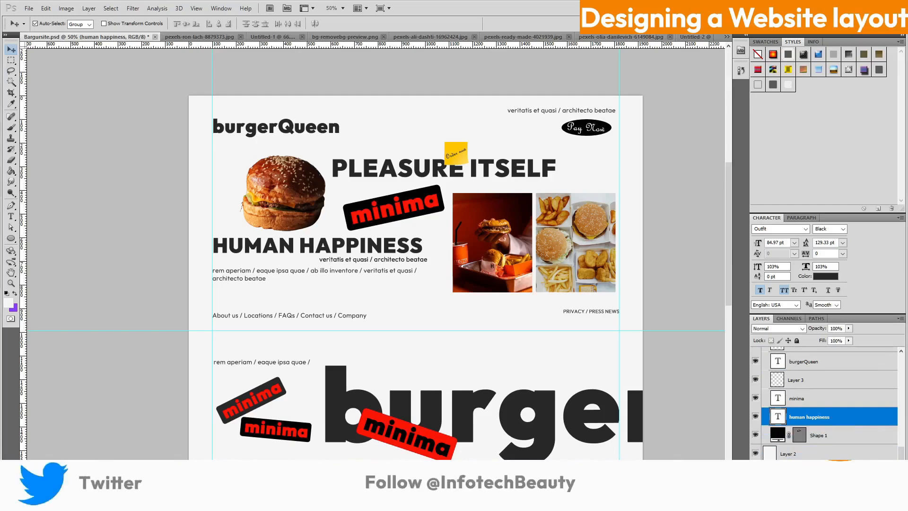
{"action": "scroll", "coordinate": [874, 432], "scroll_direction": "up", "scroll_amount": 1}
{"action": "scroll", "coordinate": [877, 416], "scroll_direction": "up", "scroll_amount": 3}
{"action": "left_click_drag", "start_coordinate": [872, 432], "coordinate": [873, 355]}
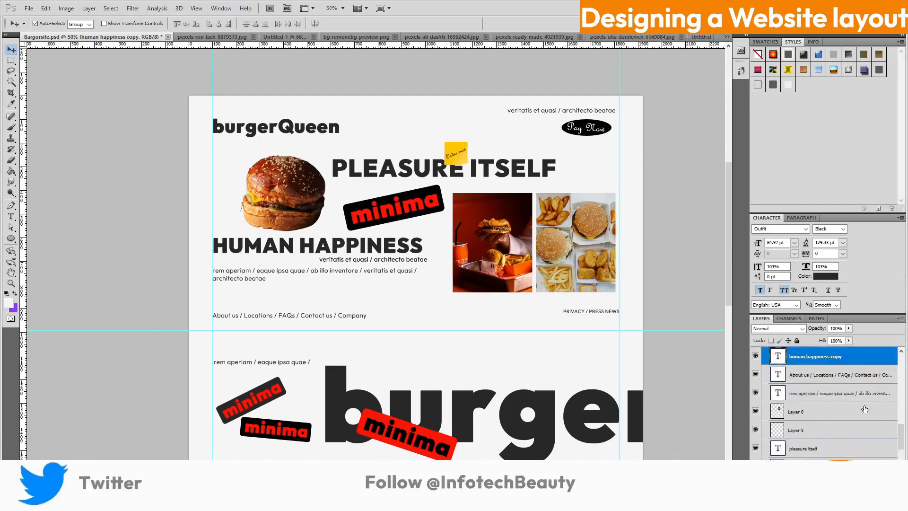
{"action": "scroll", "coordinate": [865, 412], "scroll_direction": "up", "scroll_amount": 3}
{"action": "scroll", "coordinate": [857, 416], "scroll_direction": "up", "scroll_amount": 3}
{"action": "left_click_drag", "start_coordinate": [856, 460], "coordinate": [859, 366]}
{"action": "scroll", "coordinate": [862, 416], "scroll_direction": "up", "scroll_amount": 1}
{"action": "left_click_drag", "start_coordinate": [862, 416], "coordinate": [861, 381]}
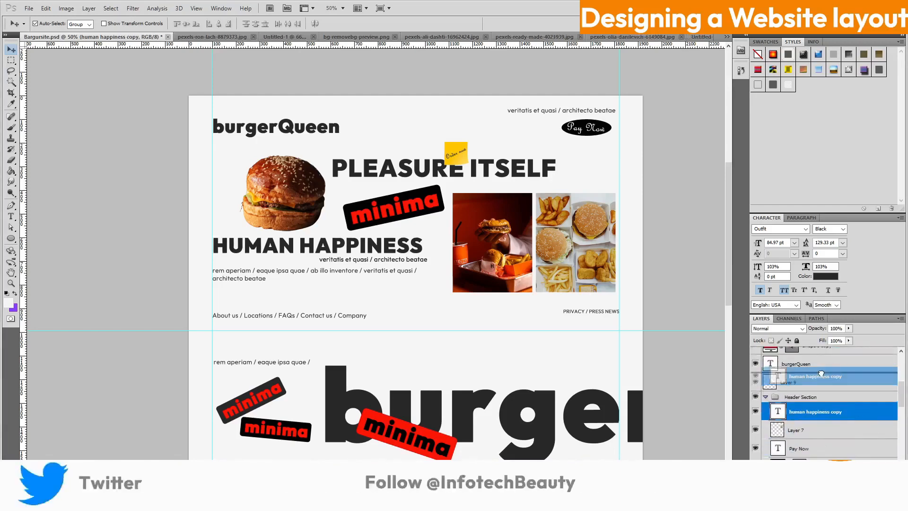
Place the heading copy in the lower section and retype it as 'FAST FOOD ONLY'
{"action": "left_click_drag", "start_coordinate": [246, 247], "coordinate": [439, 376]}
{"action": "left_click", "coordinate": [11, 217]}
{"action": "type", "text": "sA"}
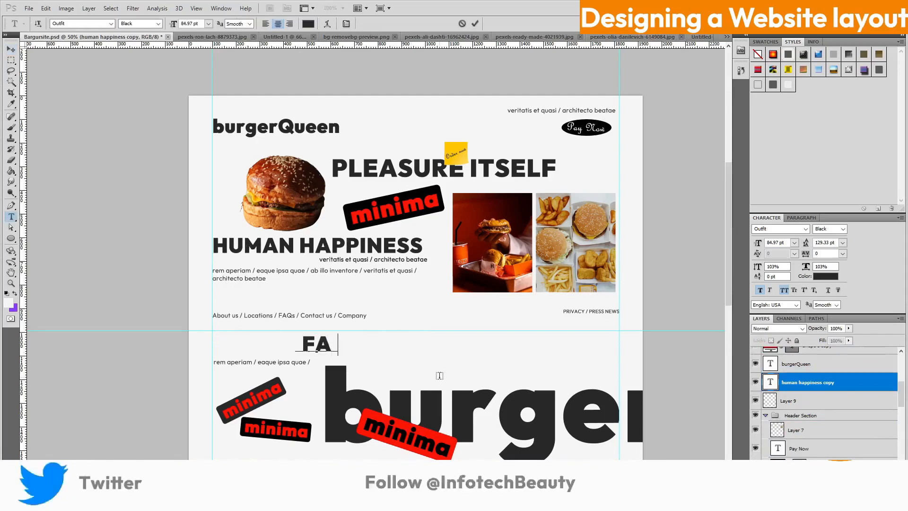
{"action": "type", "text": "ST FOOD ONLY"}
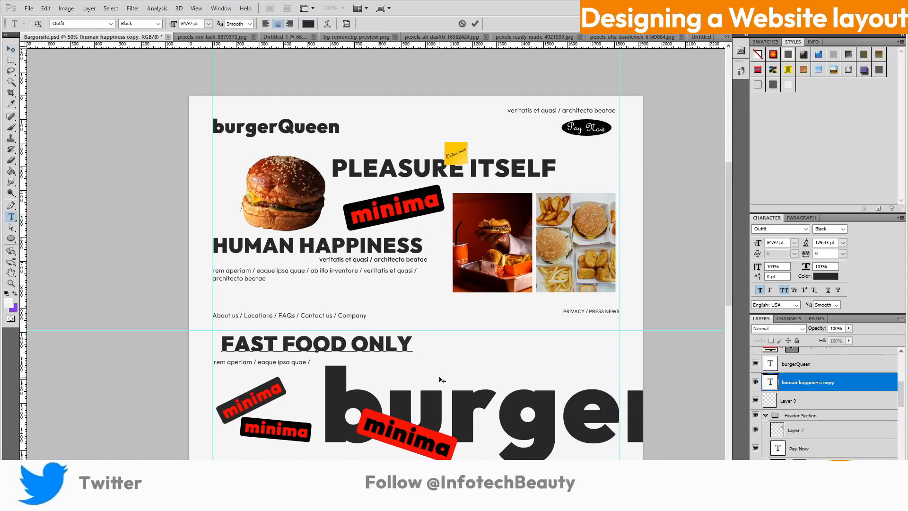
{"action": "left_click", "coordinate": [475, 24]}
{"action": "scroll", "coordinate": [458, 248], "scroll_direction": "down", "scroll_amount": 3}
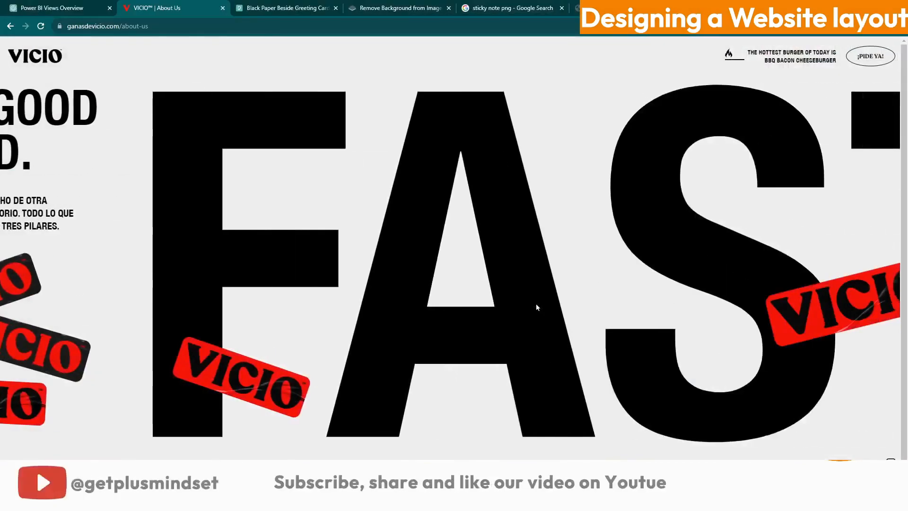
{"action": "scroll", "coordinate": [537, 304], "scroll_direction": "down", "scroll_amount": 10}
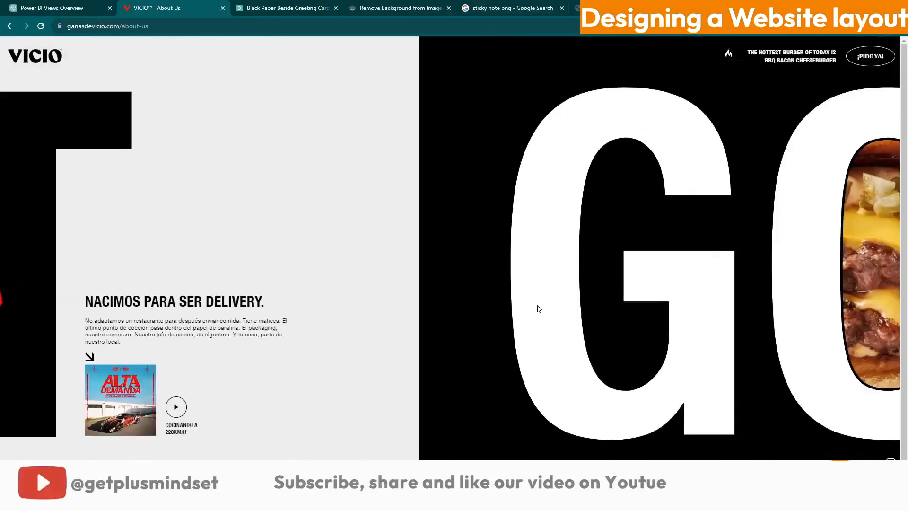
{"action": "scroll", "coordinate": [537, 308], "scroll_direction": "down", "scroll_amount": 5}
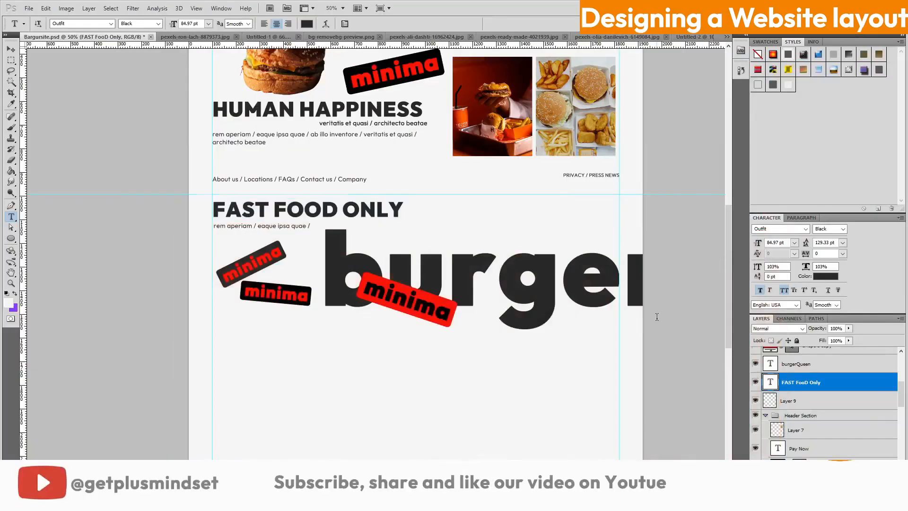
Delete the empty Layer 9 and Layer 10
{"action": "scroll", "coordinate": [661, 315], "scroll_direction": "up", "scroll_amount": 3}
{"action": "scroll", "coordinate": [661, 314], "scroll_direction": "down", "scroll_amount": 4}
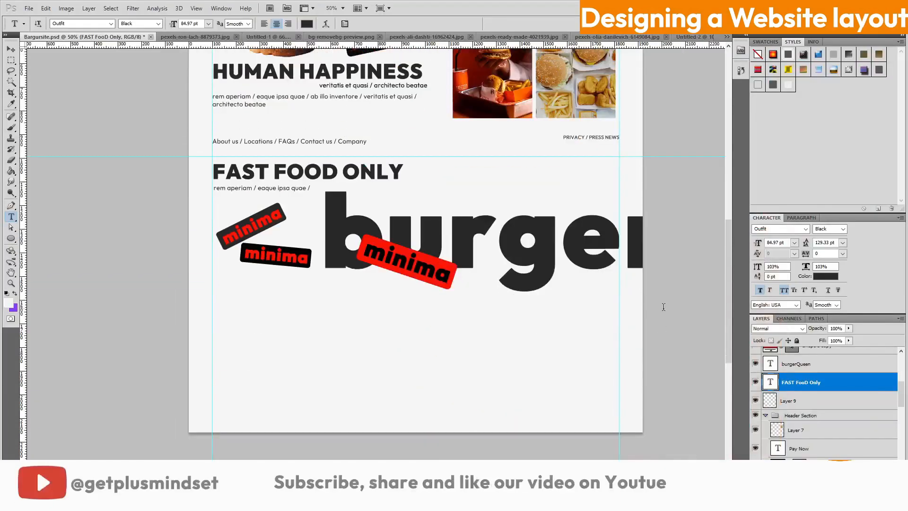
{"action": "scroll", "coordinate": [319, 314], "scroll_direction": "up", "scroll_amount": 4}
{"action": "scroll", "coordinate": [477, 315], "scroll_direction": "down", "scroll_amount": 3}
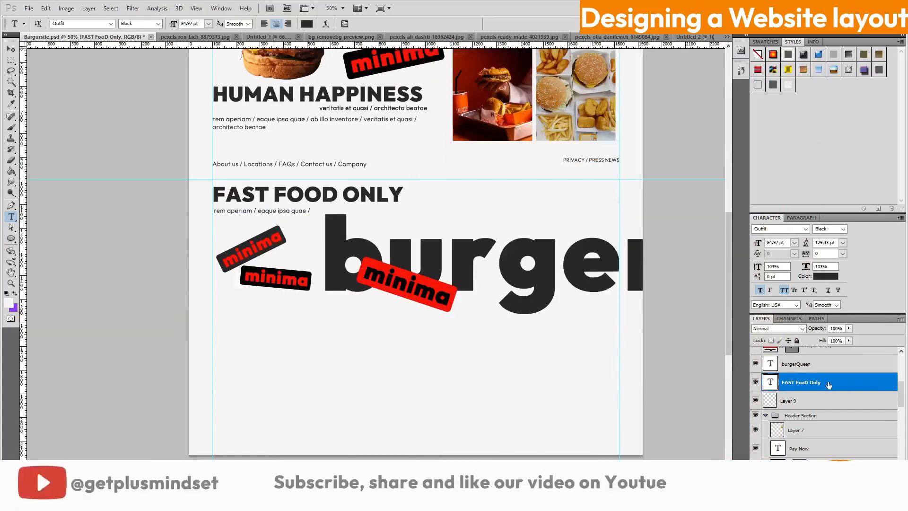
{"action": "scroll", "coordinate": [836, 385], "scroll_direction": "down", "scroll_amount": 1}
{"action": "left_click", "coordinate": [837, 384]}
{"action": "right_click", "coordinate": [837, 384]}
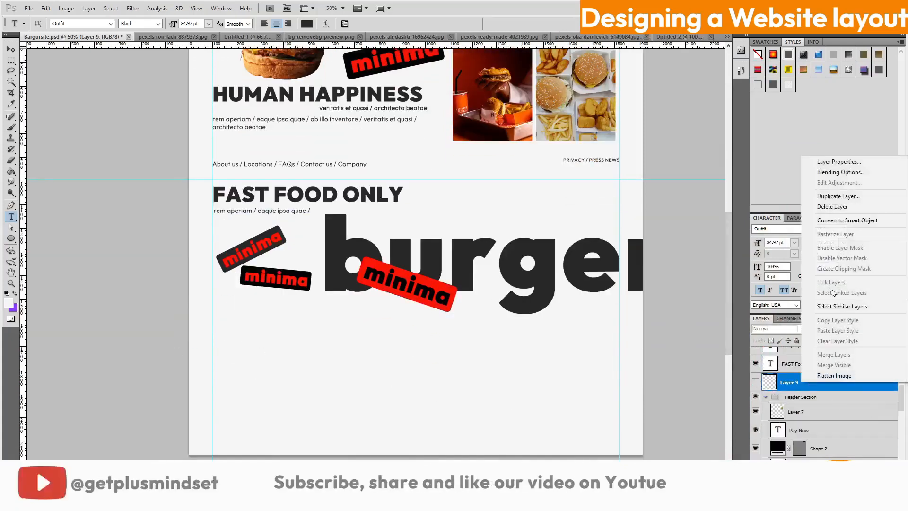
{"action": "left_click", "coordinate": [833, 208]}
{"action": "key", "text": "Return"}
{"action": "left_click", "coordinate": [824, 419]}
{"action": "scroll", "coordinate": [794, 366], "scroll_direction": "up", "scroll_amount": 3}
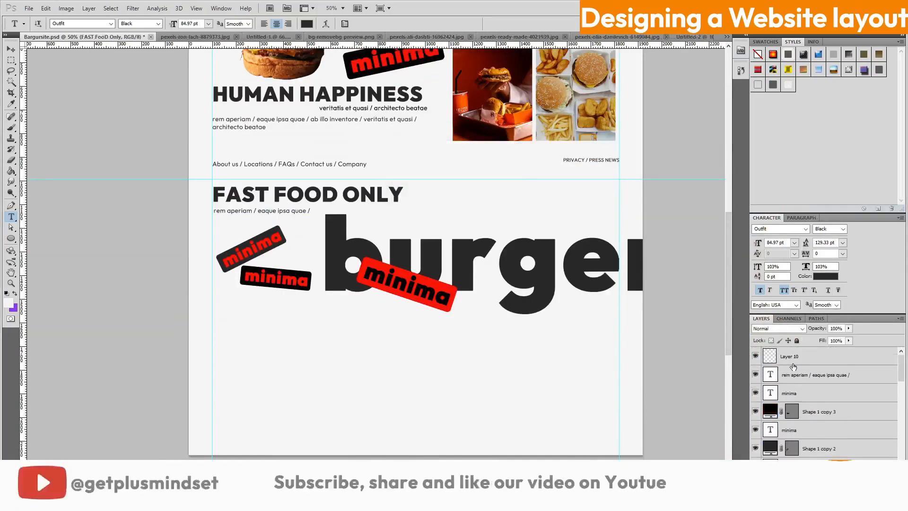
{"action": "right_click", "coordinate": [804, 359]}
{"action": "left_click", "coordinate": [833, 209]}
{"action": "key", "text": "Return"}
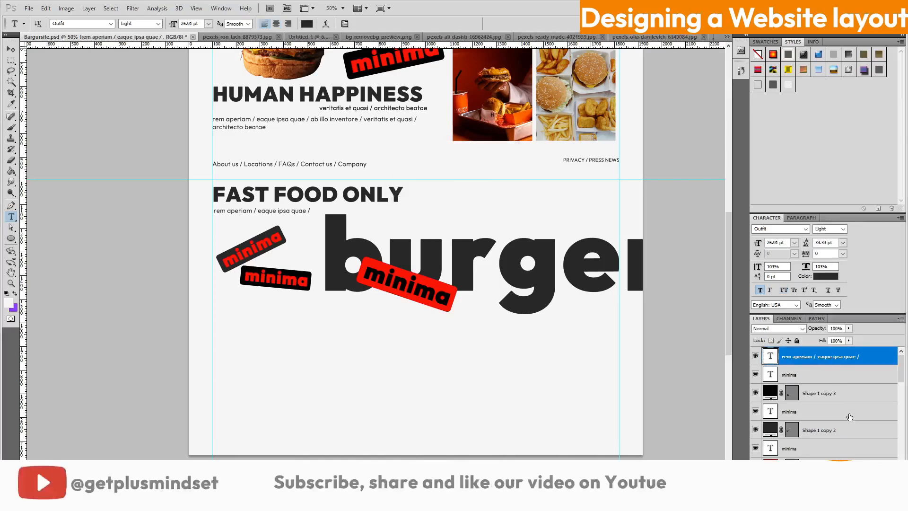
{"action": "scroll", "coordinate": [836, 431], "scroll_direction": "down", "scroll_amount": 2}
{"action": "scroll", "coordinate": [837, 432], "scroll_direction": "up", "scroll_amount": 1}
Group the five FAST FOOD ONLY layers as 'Aboutus' and add a new empty layer above
{"action": "left_click", "coordinate": [828, 429], "text": "shift"}
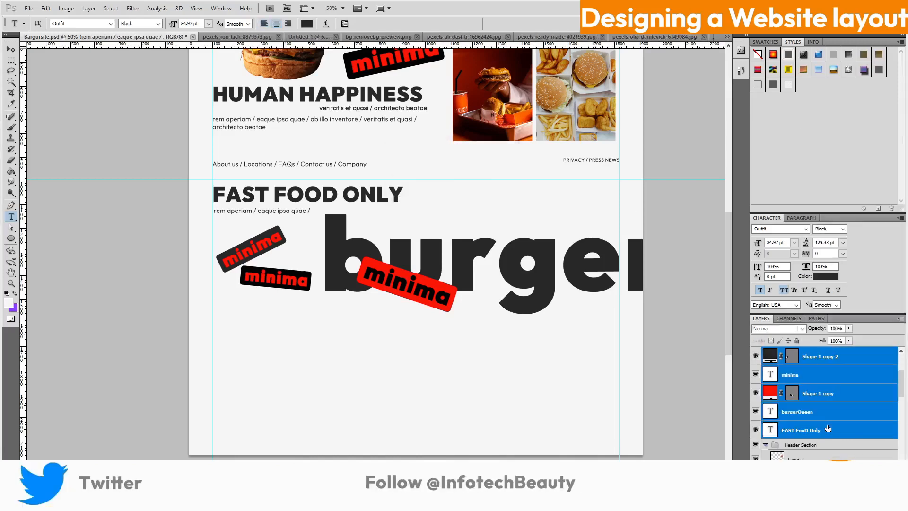
{"action": "key", "text": "ctrl+g"}
{"action": "right_click", "coordinate": [787, 353]}
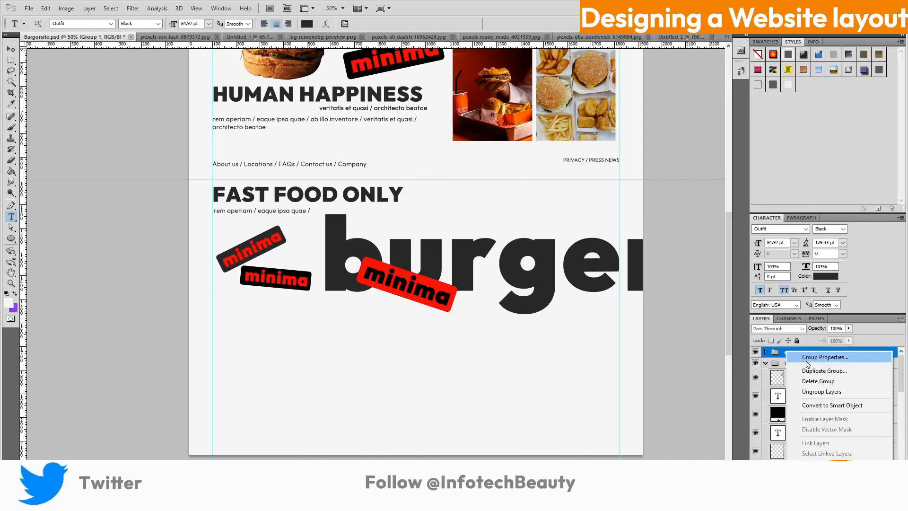
{"action": "left_click", "coordinate": [809, 355]}
{"action": "type", "text": "About"}
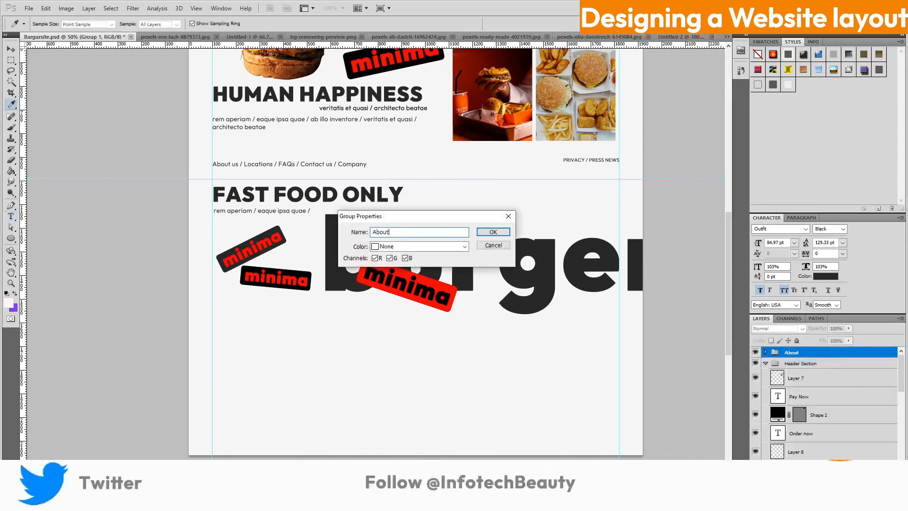
{"action": "type", "text": "us"}
{"action": "key", "text": "Return"}
{"action": "key", "text": "t"}
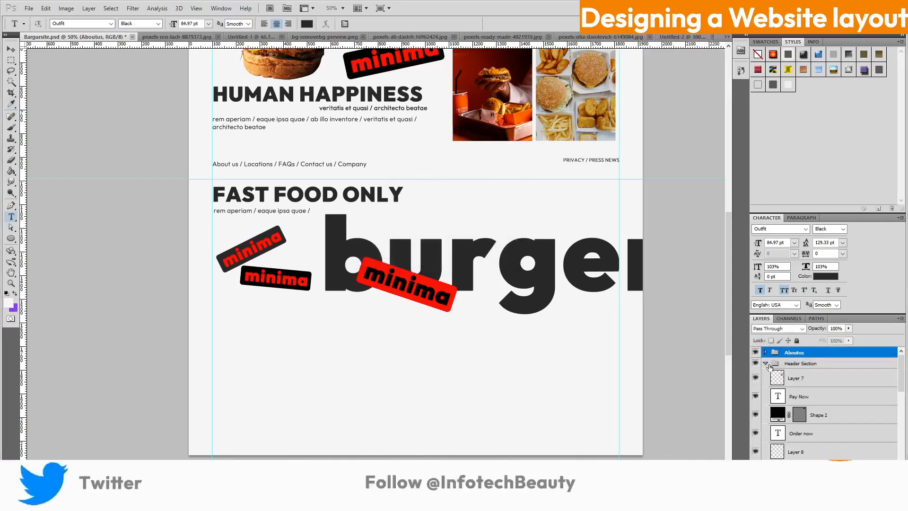
{"action": "left_click", "coordinate": [766, 363]}
{"action": "scroll", "coordinate": [817, 436], "scroll_direction": "up", "scroll_amount": 2}
{"action": "key", "text": "ctrl+alt+shift+n"}
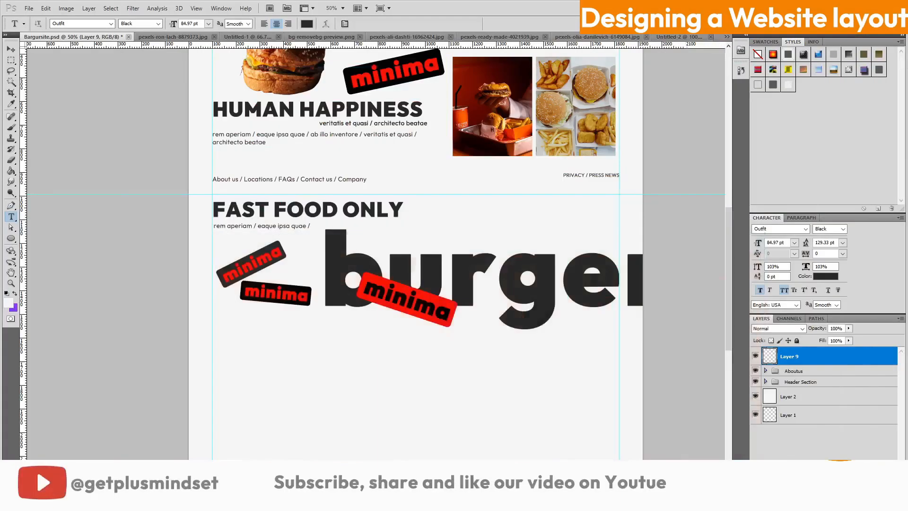
{"action": "scroll", "coordinate": [446, 296], "scroll_direction": "up", "scroll_amount": 3}
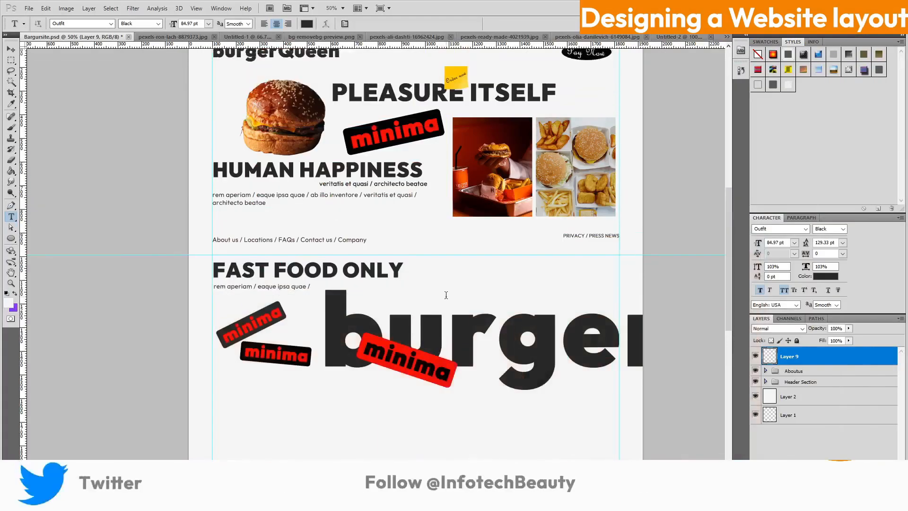
Duplicate the Header Section group and keep the copy selected
{"action": "left_click", "coordinate": [835, 383]}
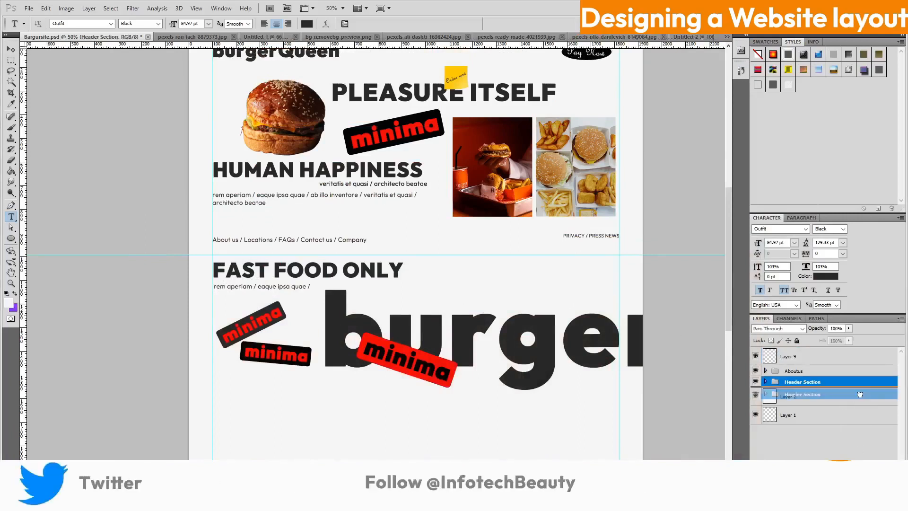
{"action": "left_click_drag", "start_coordinate": [860, 395], "coordinate": [860, 394]}
{"action": "key", "text": "v"}
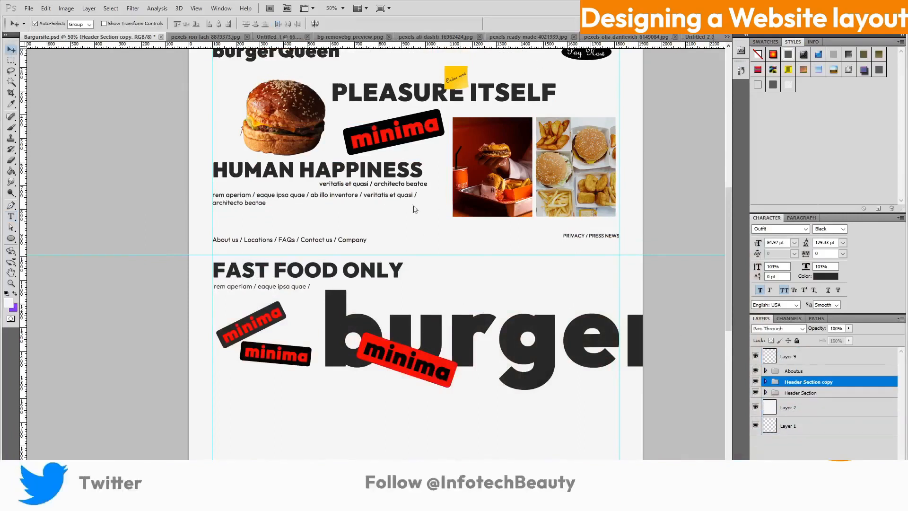
{"action": "left_click", "coordinate": [415, 209]}
{"action": "left_click", "coordinate": [566, 316]}
{"action": "left_click", "coordinate": [426, 223]}
{"action": "left_click", "coordinate": [832, 382]}
Move the Header Section copy down below FAST FOOD ONLY and expand its layers
{"action": "key", "text": "ctrl+t"}
{"action": "left_click_drag", "start_coordinate": [542, 246], "coordinate": [527, 398]}
{"action": "scroll", "coordinate": [527, 399], "scroll_direction": "down", "scroll_amount": 5}
{"action": "left_click_drag", "start_coordinate": [543, 290], "coordinate": [561, 413]}
{"action": "left_click_drag", "start_coordinate": [520, 317], "coordinate": [520, 324]}
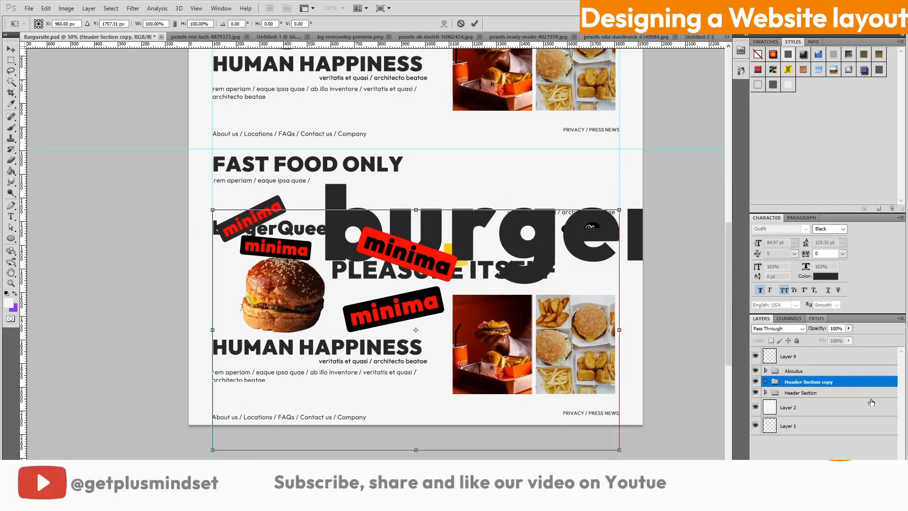
{"action": "left_click", "coordinate": [474, 23]}
{"action": "left_click", "coordinate": [765, 382]}
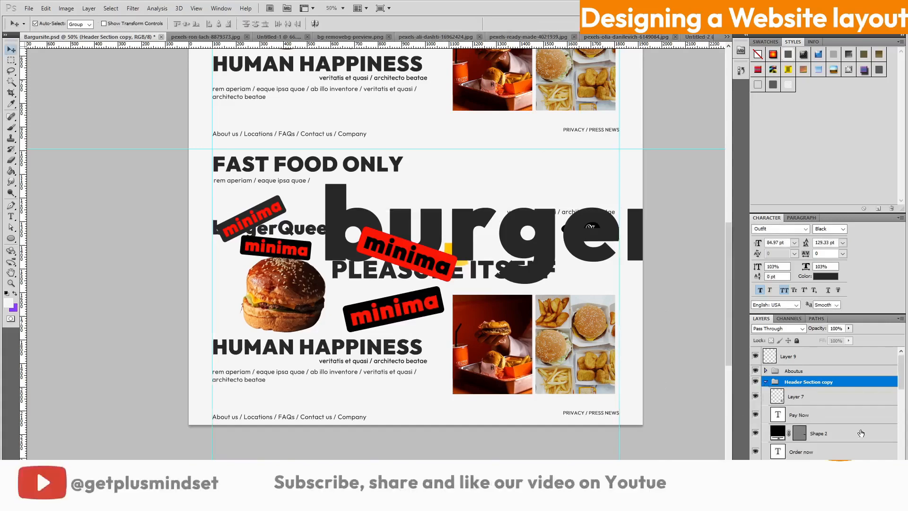
Hide the copied food collage, Pay Now, Order now, Layer 8 and veritatis subtitle layers
{"action": "double_click", "coordinate": [755, 398]}
{"action": "left_click", "coordinate": [755, 397]}
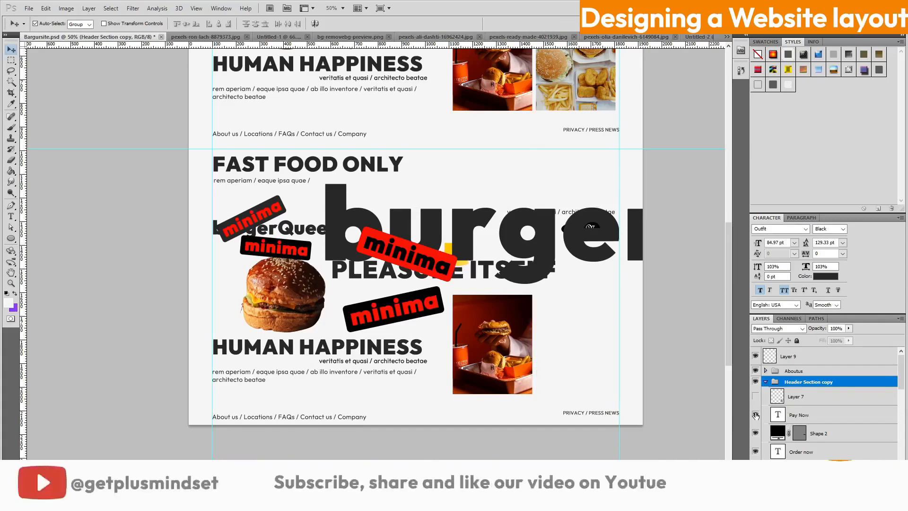
{"action": "left_click", "coordinate": [755, 416]}
{"action": "scroll", "coordinate": [756, 433], "scroll_direction": "down", "scroll_amount": 1}
{"action": "left_click", "coordinate": [756, 416]}
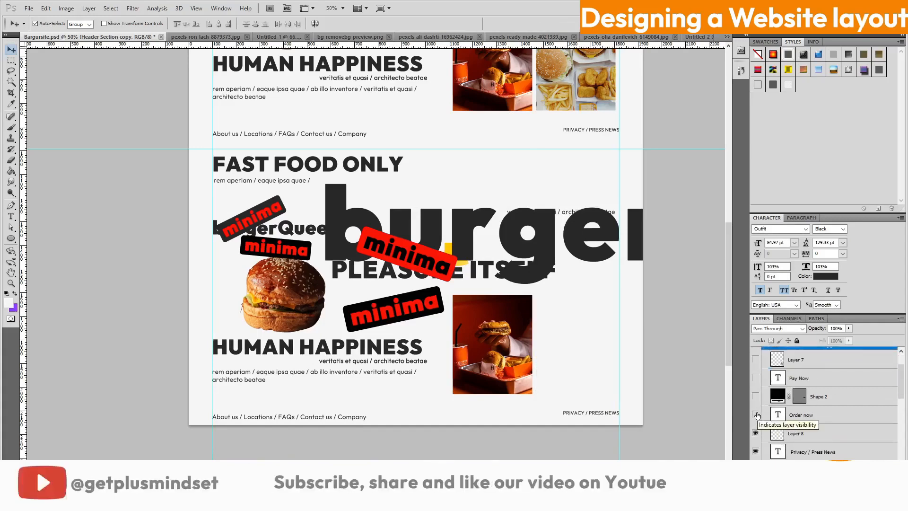
{"action": "left_click", "coordinate": [756, 434]}
{"action": "scroll", "coordinate": [755, 435], "scroll_direction": "down", "scroll_amount": 1}
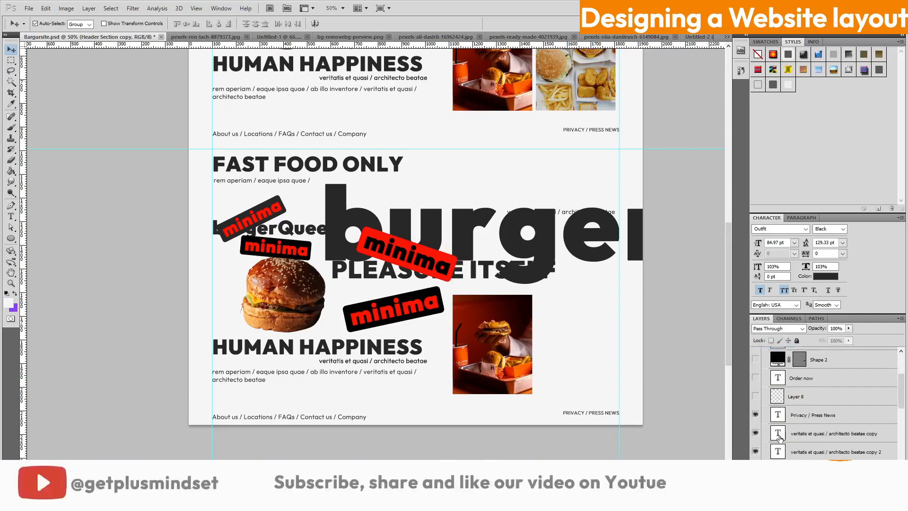
{"action": "left_click", "coordinate": [754, 415]}
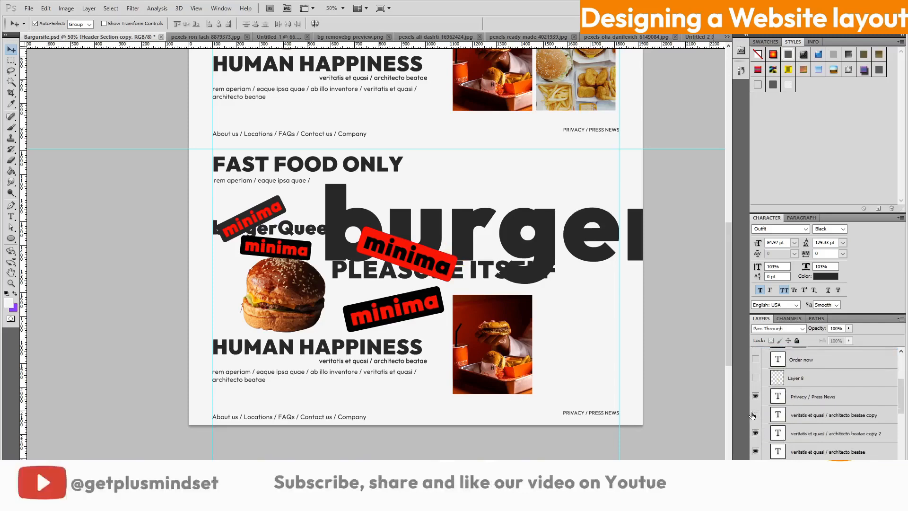
{"action": "left_click", "coordinate": [756, 434]}
Delete the second veritatis subtitle copy layer
{"action": "right_click", "coordinate": [815, 435]}
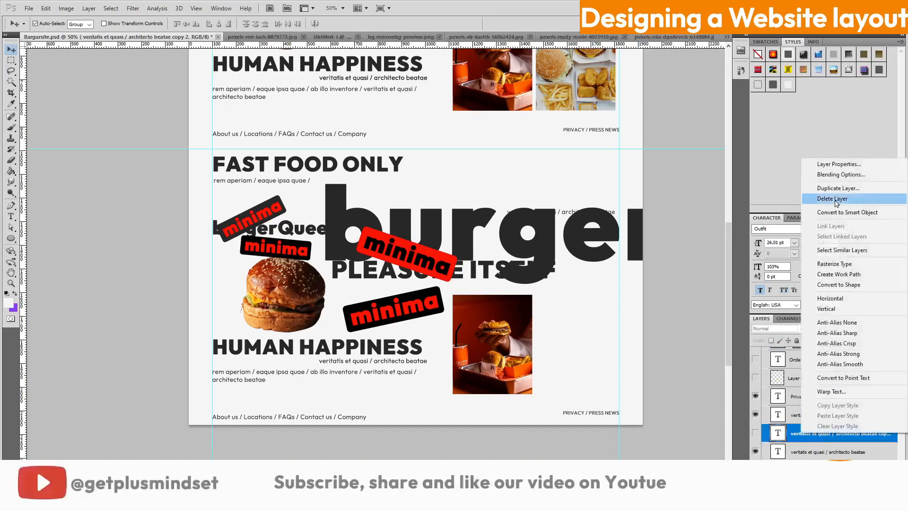
{"action": "left_click", "coordinate": [823, 199]}
{"action": "key", "text": "Return"}
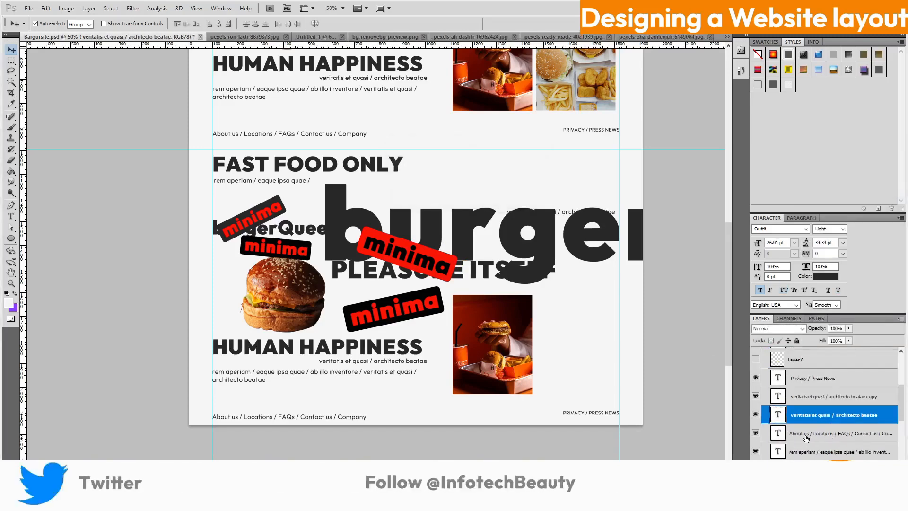
Hide the lower burger photo and the PLEASURE ITSELF heading in the copied header
{"action": "left_click", "coordinate": [817, 436]}
{"action": "left_click", "coordinate": [795, 452]}
{"action": "scroll", "coordinate": [797, 451], "scroll_direction": "down", "scroll_amount": 3}
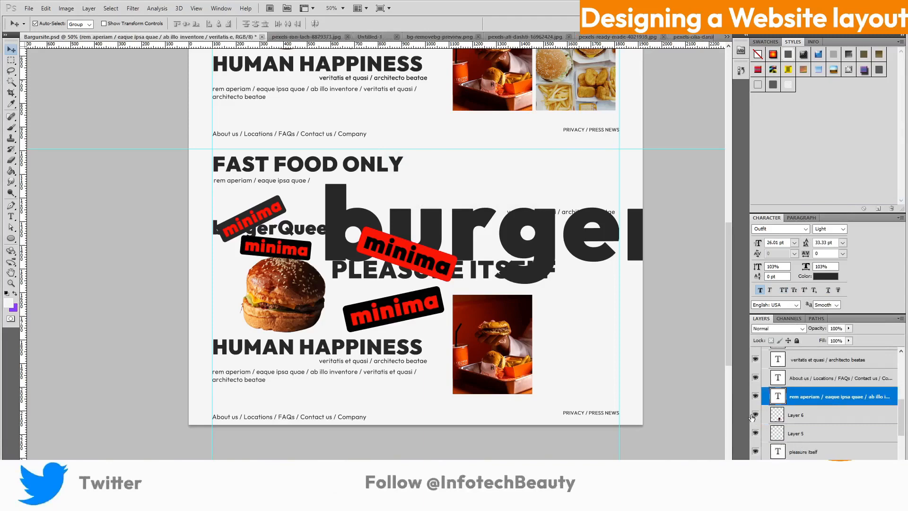
{"action": "left_click", "coordinate": [755, 415]}
{"action": "left_click", "coordinate": [804, 416]}
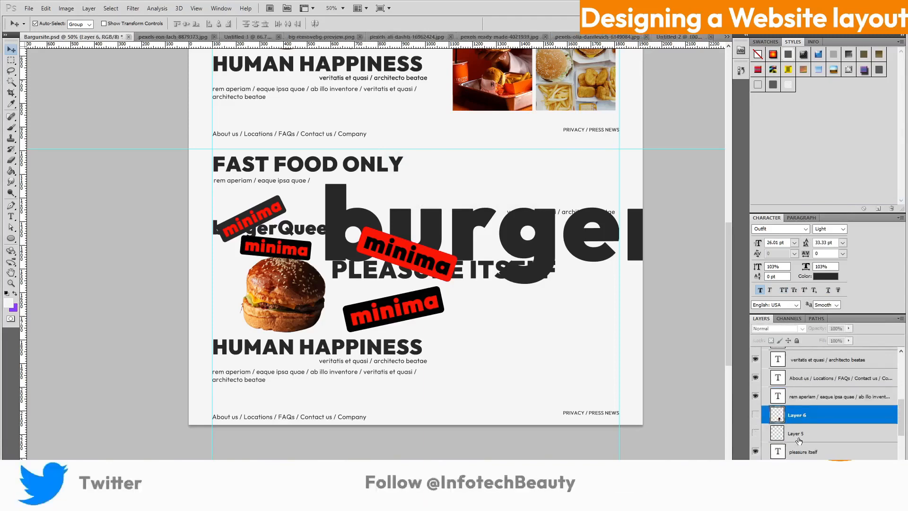
{"action": "scroll", "coordinate": [799, 441], "scroll_direction": "down", "scroll_amount": 2}
{"action": "left_click", "coordinate": [762, 416]}
{"action": "left_click", "coordinate": [756, 414]}
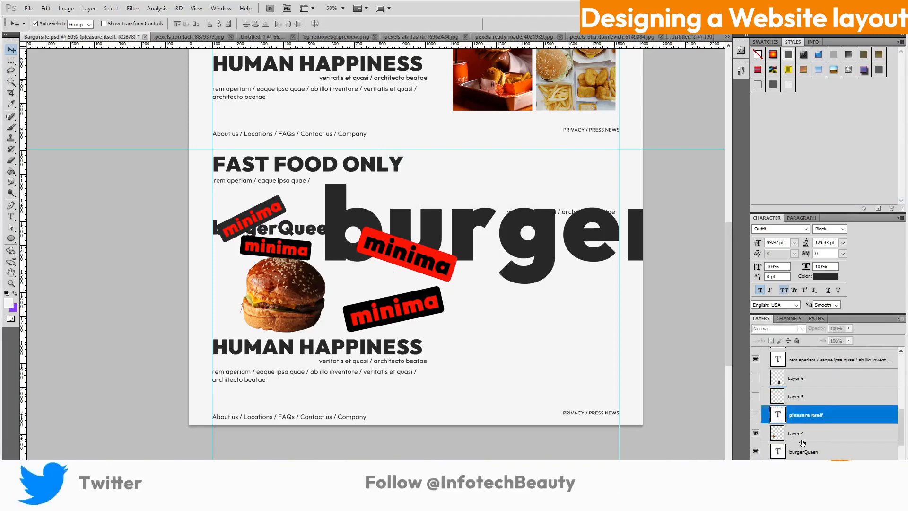
Compare with the reference burger website and leave the Layer 4 burger photo hidden
{"action": "left_click", "coordinate": [755, 433]}
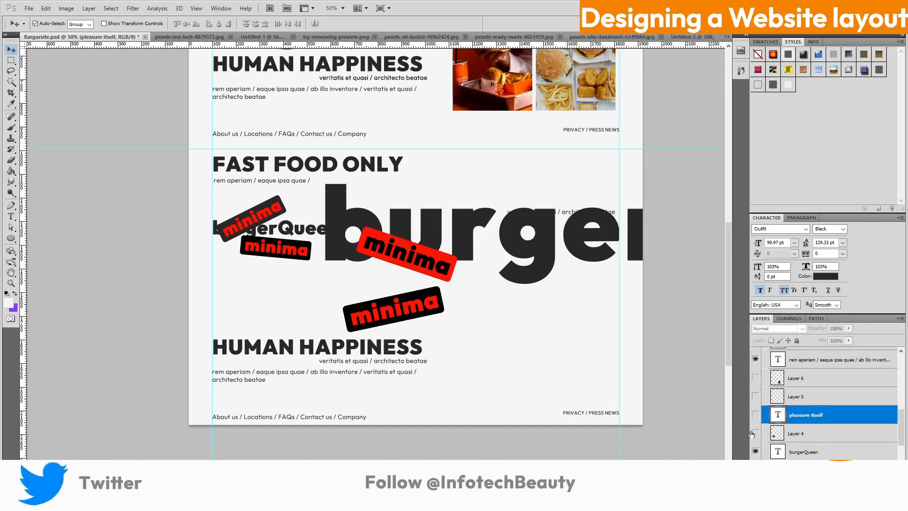
{"action": "left_click", "coordinate": [755, 434]}
{"action": "left_click", "coordinate": [755, 433]}
{"action": "left_click", "coordinate": [762, 433]}
{"action": "left_click", "coordinate": [755, 434]}
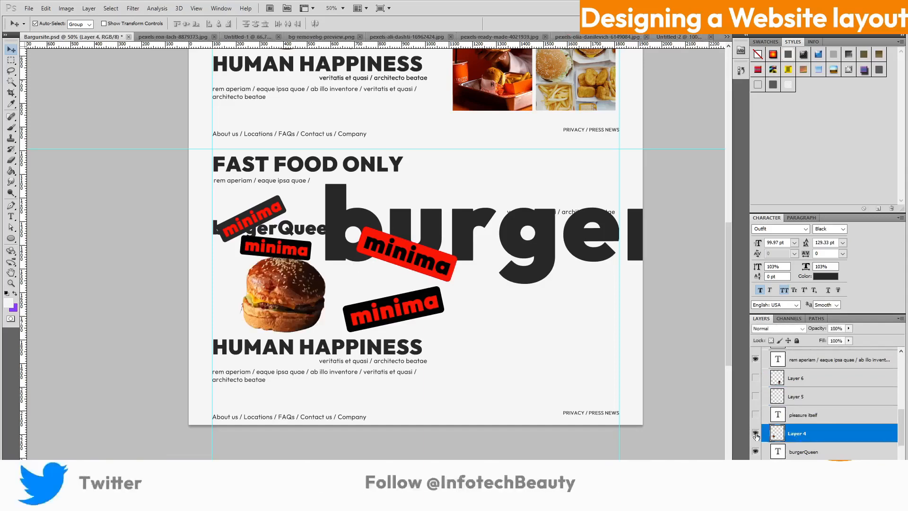
{"action": "left_click", "coordinate": [426, 501]}
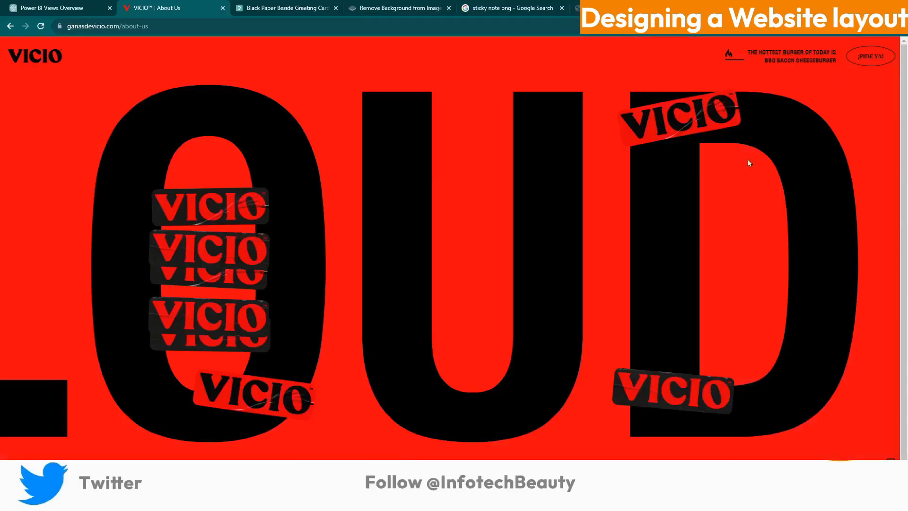
{"action": "left_click", "coordinate": [853, 7]}
{"action": "left_click", "coordinate": [755, 433]}
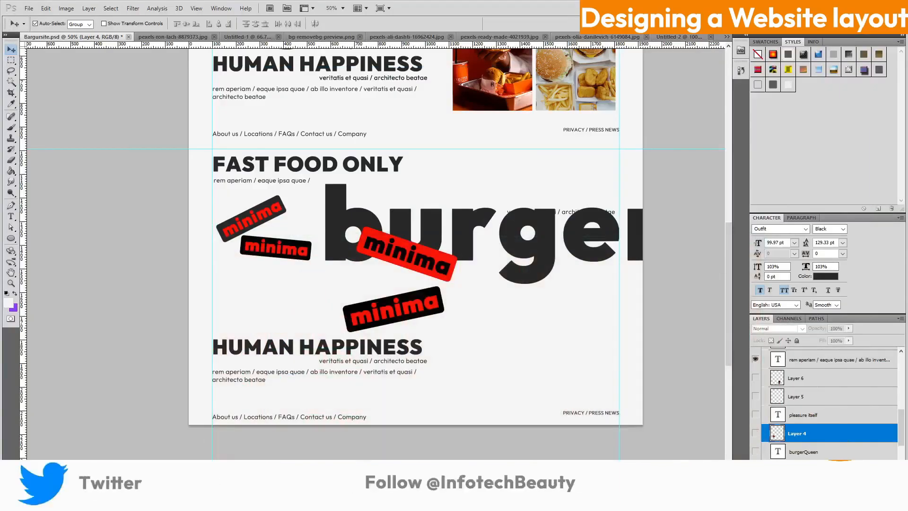
{"action": "scroll", "coordinate": [809, 452], "scroll_direction": "down", "scroll_amount": 1}
{"action": "scroll", "coordinate": [766, 444], "scroll_direction": "down", "scroll_amount": 2}
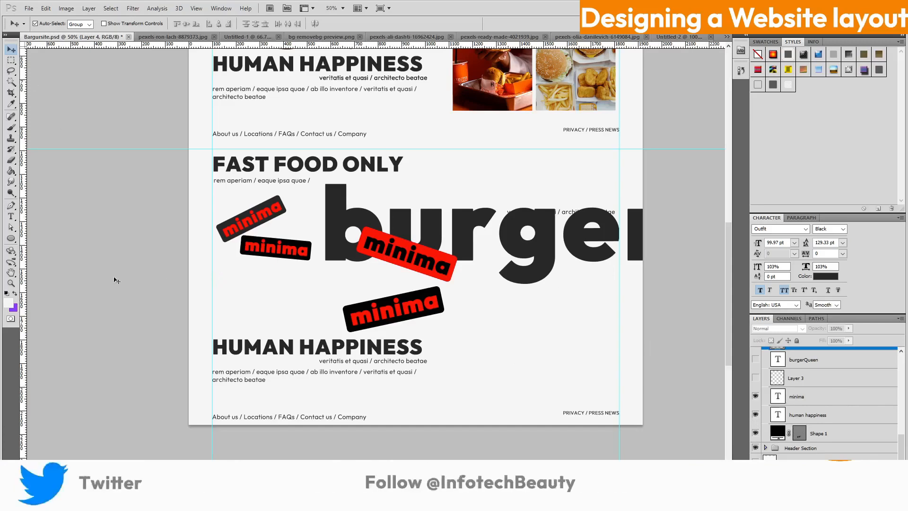
Fill a new Layer 10 below Shape 1 with the minima label's red across the page bottom
{"action": "left_click_drag", "start_coordinate": [189, 285], "coordinate": [608, 368]}
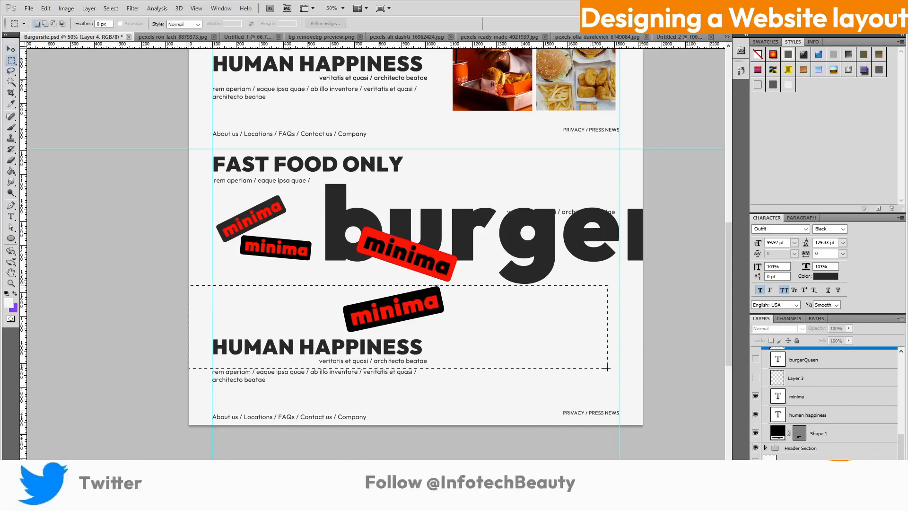
{"action": "scroll", "coordinate": [828, 442], "scroll_direction": "down", "scroll_amount": 1}
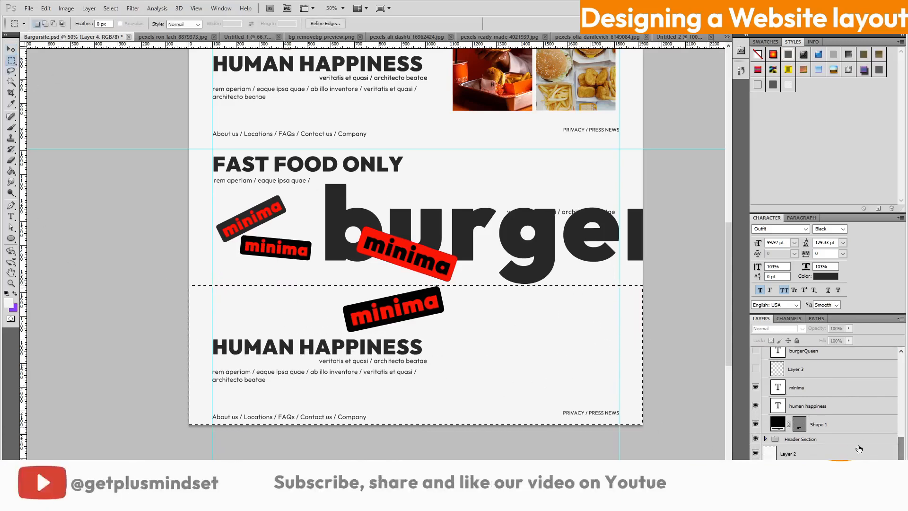
{"action": "left_click", "coordinate": [851, 424]}
{"action": "left_click", "coordinate": [878, 487]}
{"action": "left_click_drag", "start_coordinate": [857, 426], "coordinate": [860, 452]}
{"action": "left_click", "coordinate": [13, 105]}
{"action": "left_click", "coordinate": [458, 266]}
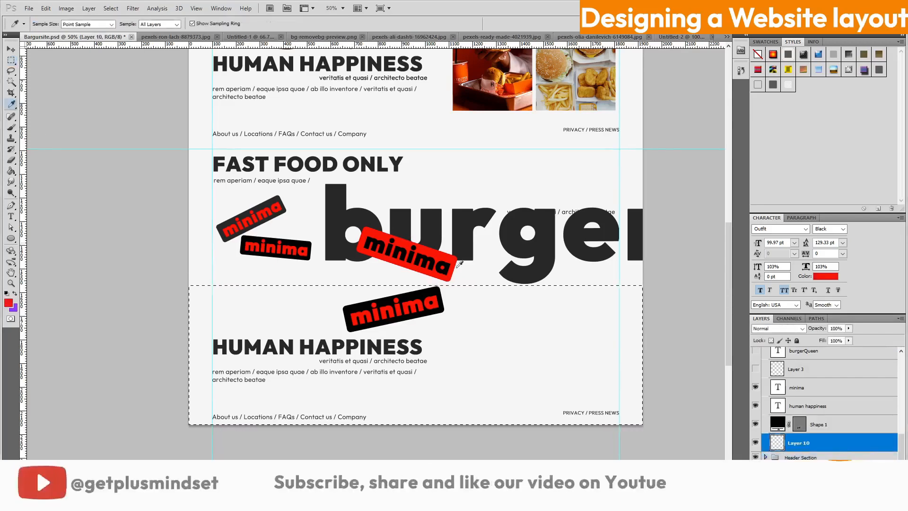
{"action": "left_click", "coordinate": [10, 172]}
{"action": "left_click", "coordinate": [255, 318]}
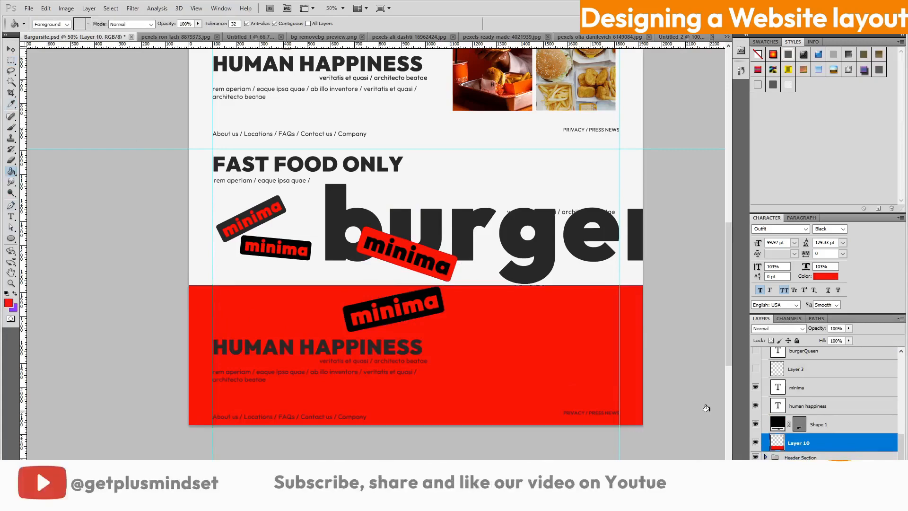
Select the white background Layer 2 and start Free Transform on it
{"action": "scroll", "coordinate": [705, 410], "scroll_direction": "up", "scroll_amount": 6}
{"action": "scroll", "coordinate": [825, 449], "scroll_direction": "down", "scroll_amount": 1}
{"action": "left_click", "coordinate": [826, 455]}
{"action": "key", "text": "ctrl+t"}
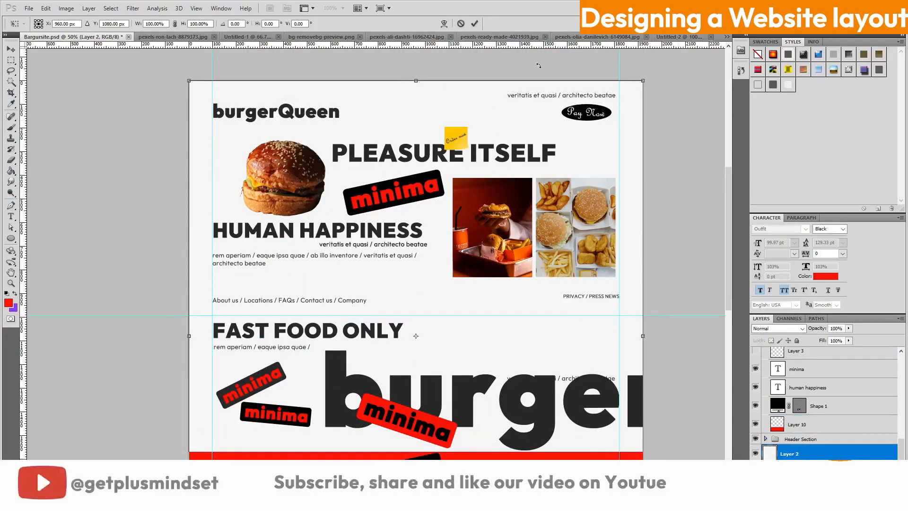
Commit the stretched white Layer 2 over the top strip and scroll through the page to check
{"action": "key", "text": "Return"}
{"action": "scroll", "coordinate": [680, 259], "scroll_direction": "down", "scroll_amount": 5}
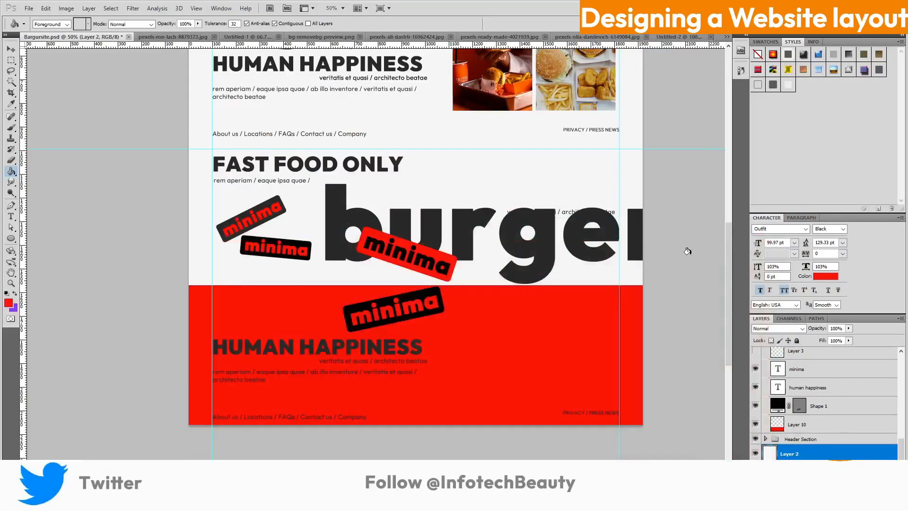
{"action": "scroll", "coordinate": [688, 251], "scroll_direction": "up", "scroll_amount": 3}
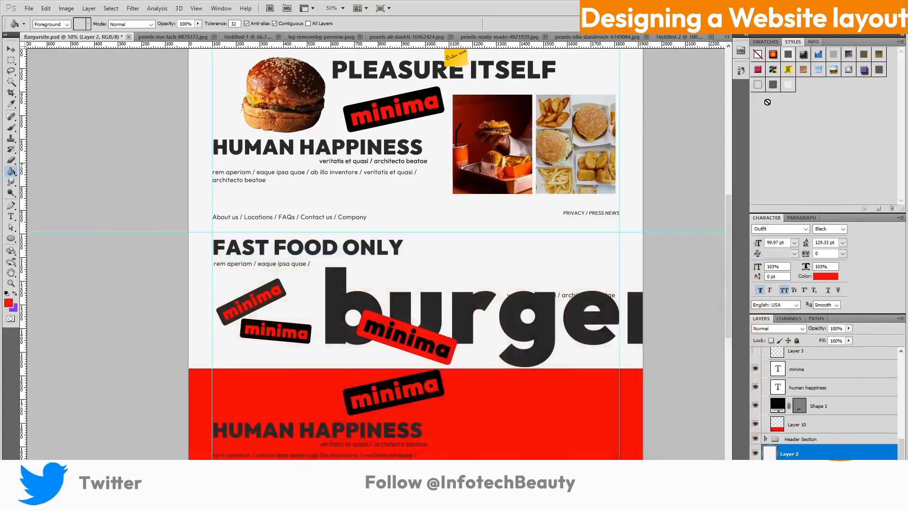
{"action": "scroll", "coordinate": [649, 166], "scroll_direction": "down", "scroll_amount": 3}
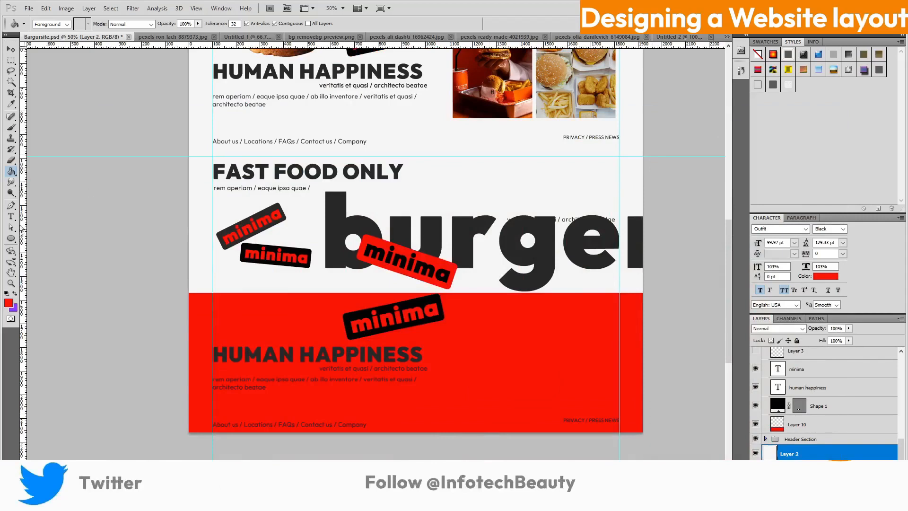
{"action": "scroll", "coordinate": [842, 397], "scroll_direction": "up", "scroll_amount": 3}
Delete the hidden burgerQueen, Layer 7, Pay Now, Shape 2, Order now, Layer 5, pleasure itself and Layer 4 layers
{"action": "left_click", "coordinate": [853, 389]}
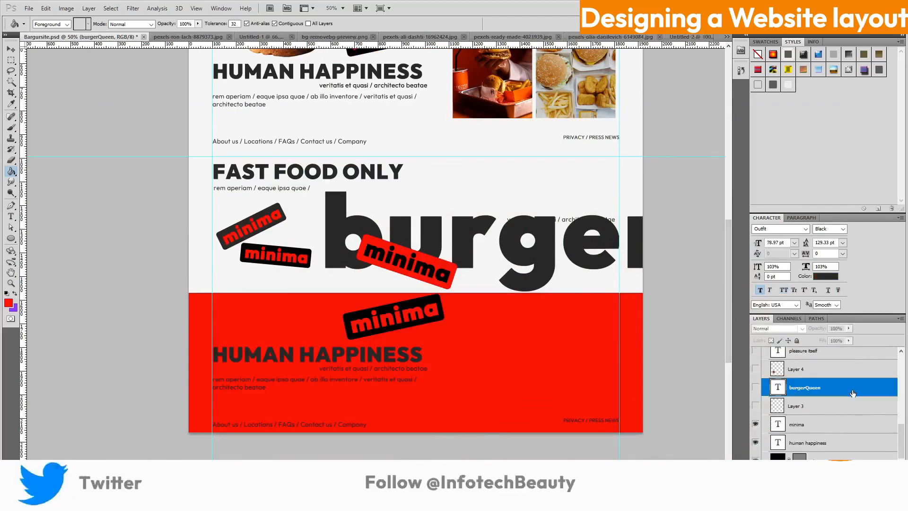
{"action": "scroll", "coordinate": [854, 392], "scroll_direction": "up", "scroll_amount": 5}
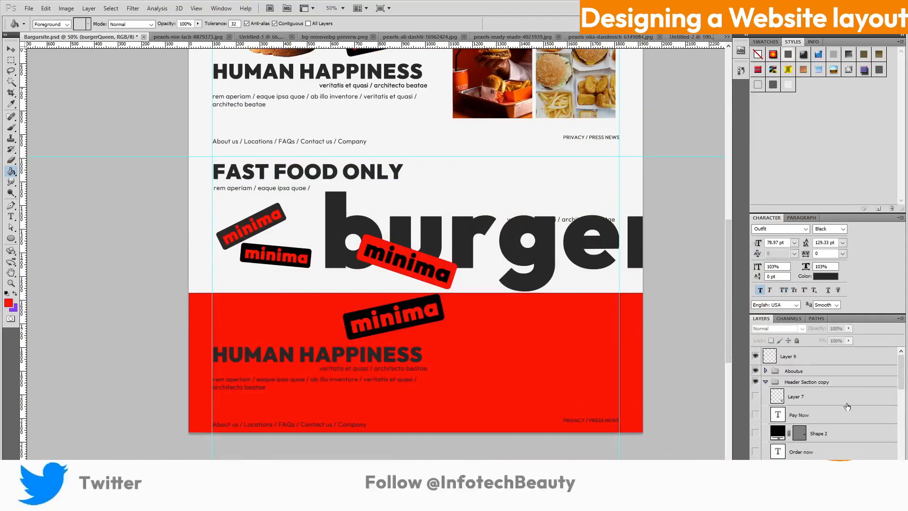
{"action": "left_click", "coordinate": [795, 401]}
{"action": "left_click", "coordinate": [828, 416], "text": "ctrl"}
{"action": "left_click", "coordinate": [829, 429], "text": "ctrl"}
{"action": "scroll", "coordinate": [829, 430], "scroll_direction": "down", "scroll_amount": 2}
{"action": "left_click", "coordinate": [826, 417], "text": "ctrl"}
{"action": "left_click", "coordinate": [824, 433], "text": "ctrl"}
{"action": "scroll", "coordinate": [830, 426], "scroll_direction": "down", "scroll_amount": 5}
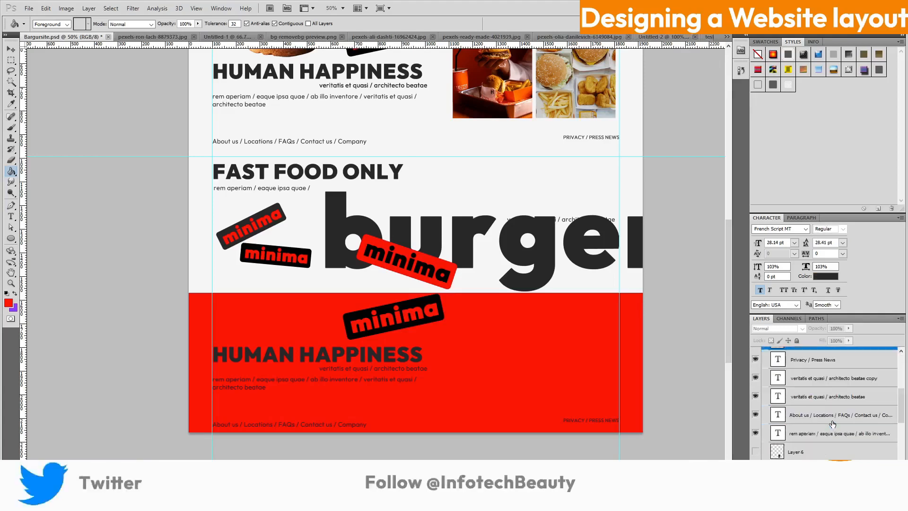
{"action": "scroll", "coordinate": [831, 421], "scroll_direction": "down", "scroll_amount": 4}
{"action": "left_click", "coordinate": [825, 397], "text": "ctrl"}
{"action": "left_click", "coordinate": [829, 415], "text": "ctrl"}
{"action": "scroll", "coordinate": [829, 416], "scroll_direction": "down", "scroll_amount": 2}
{"action": "left_click", "coordinate": [828, 398], "text": "ctrl"}
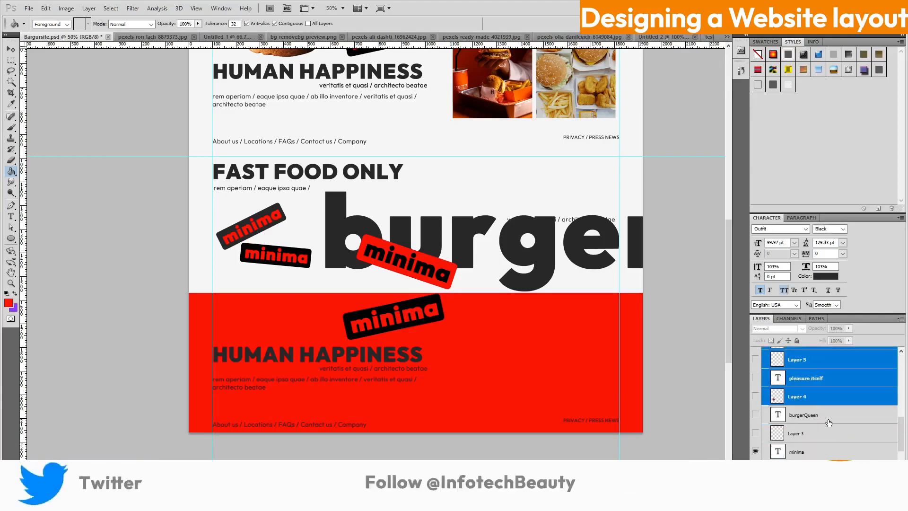
{"action": "scroll", "coordinate": [833, 416], "scroll_direction": "up", "scroll_amount": 10}
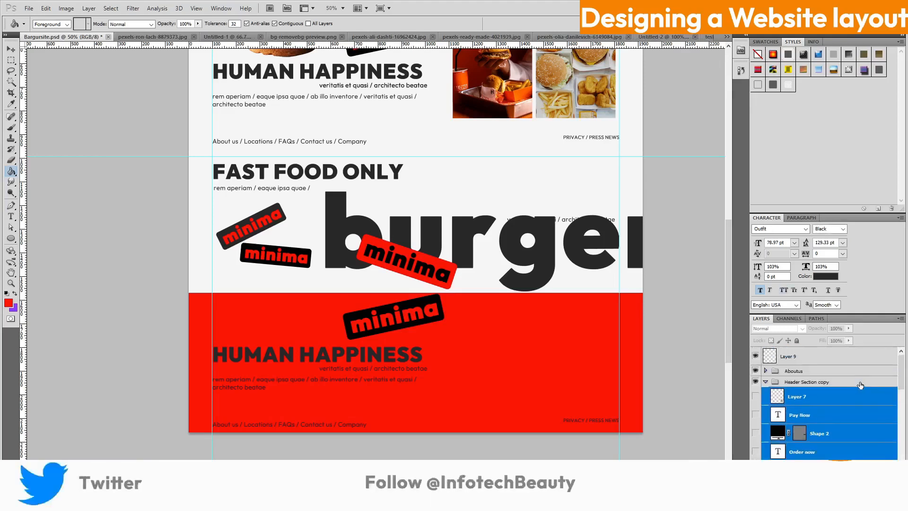
{"action": "key", "text": "Delete"}
Rename the Header Section copy group to 'Footer'
{"action": "scroll", "coordinate": [855, 427], "scroll_direction": "down", "scroll_amount": 6}
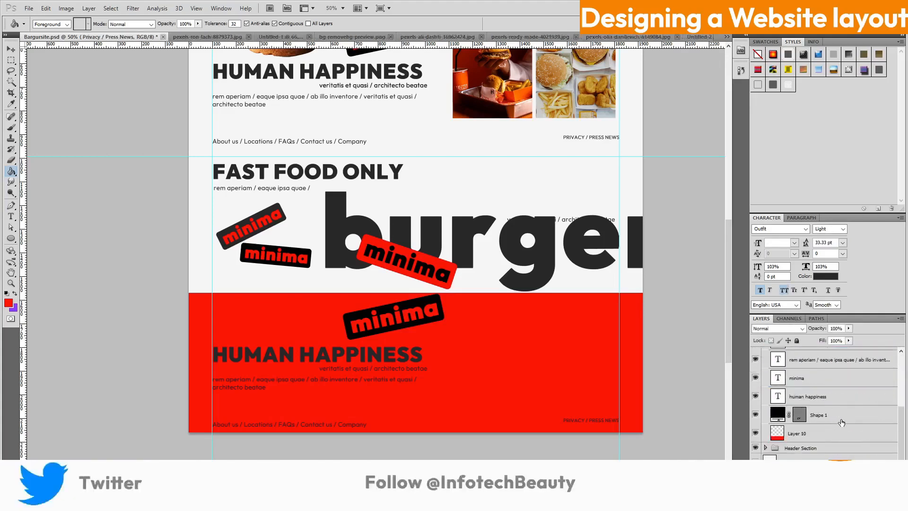
{"action": "scroll", "coordinate": [781, 451], "scroll_direction": "up", "scroll_amount": 5}
{"action": "left_click", "coordinate": [766, 382]}
{"action": "left_click", "coordinate": [810, 358]}
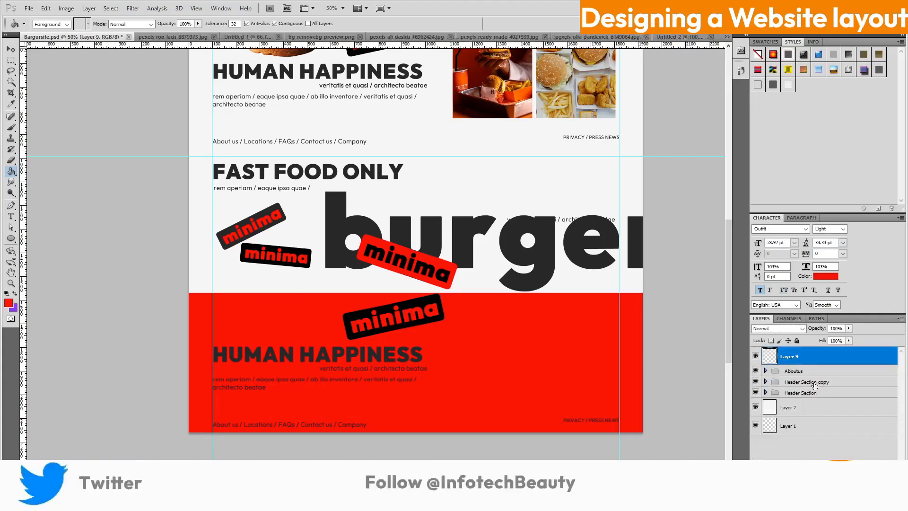
{"action": "left_click", "coordinate": [821, 383]}
{"action": "double_click", "coordinate": [821, 383], "text": "alt"}
{"action": "type", "text": "Footer"}
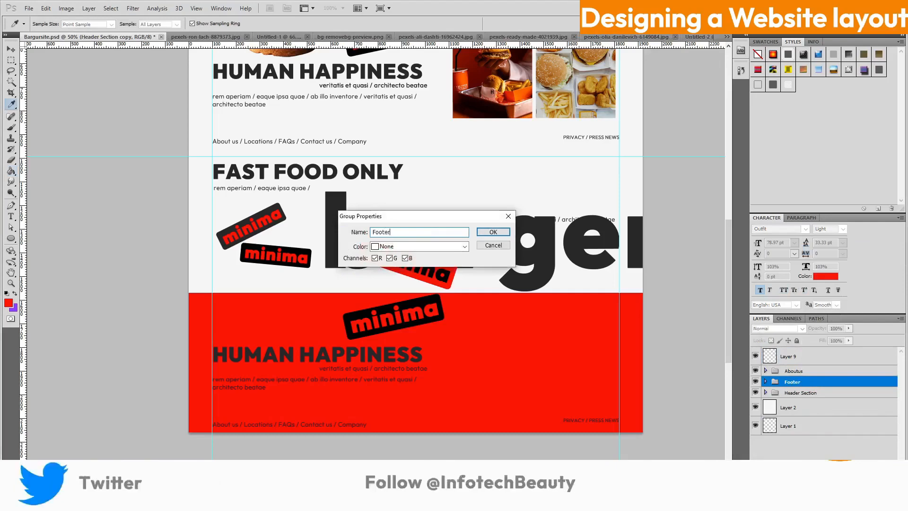
{"action": "key", "text": "Return"}
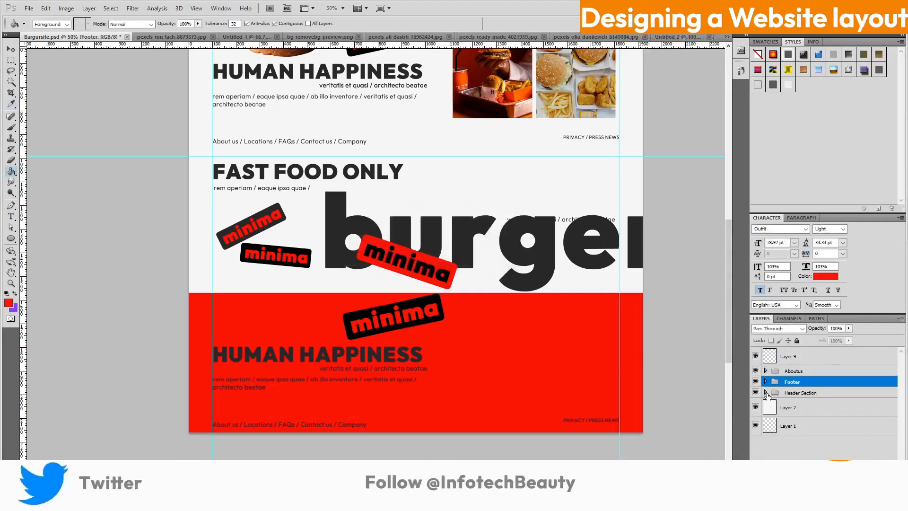
{"action": "left_click", "coordinate": [765, 371]}
Duplicate the burgerQueen logo text layer and move the copy into the Footer group
{"action": "scroll", "coordinate": [837, 416], "scroll_direction": "down", "scroll_amount": 2}
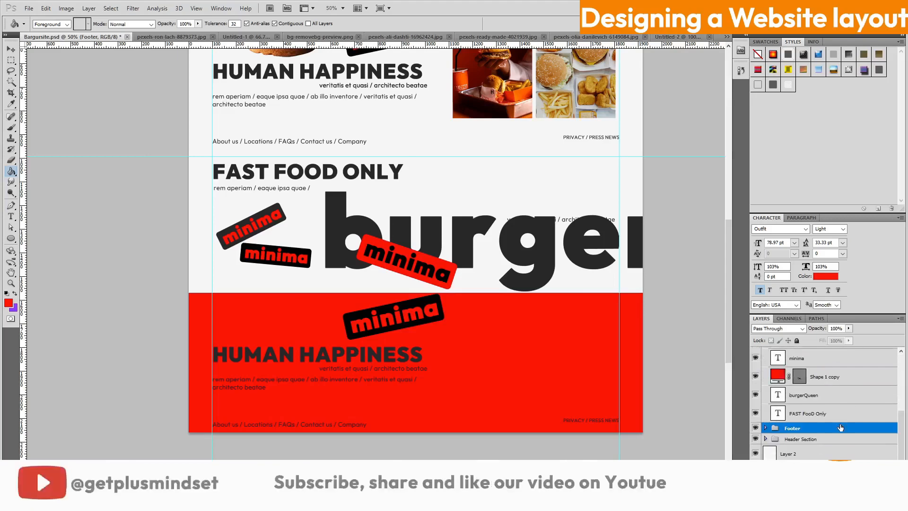
{"action": "left_click", "coordinate": [835, 398]}
{"action": "key", "text": "ctrl+j"}
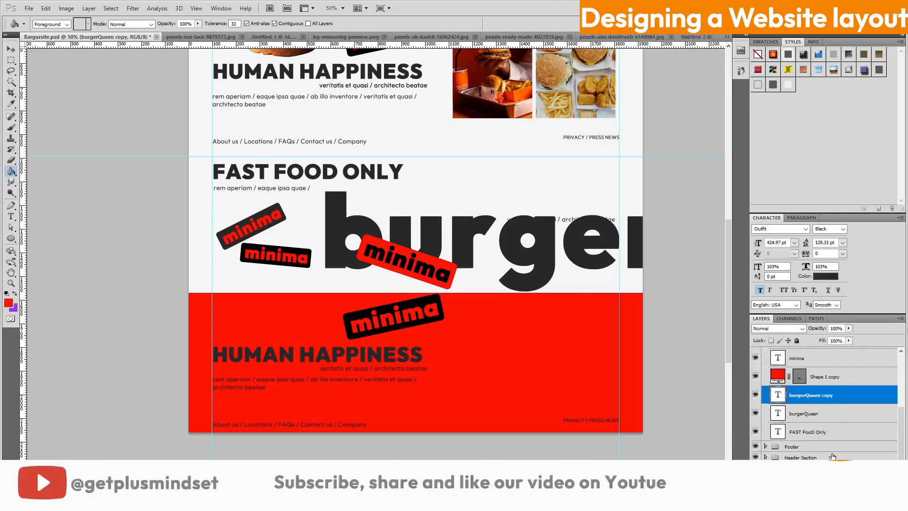
{"action": "left_click", "coordinate": [766, 447]}
{"action": "left_click_drag", "start_coordinate": [826, 382], "coordinate": [827, 440]}
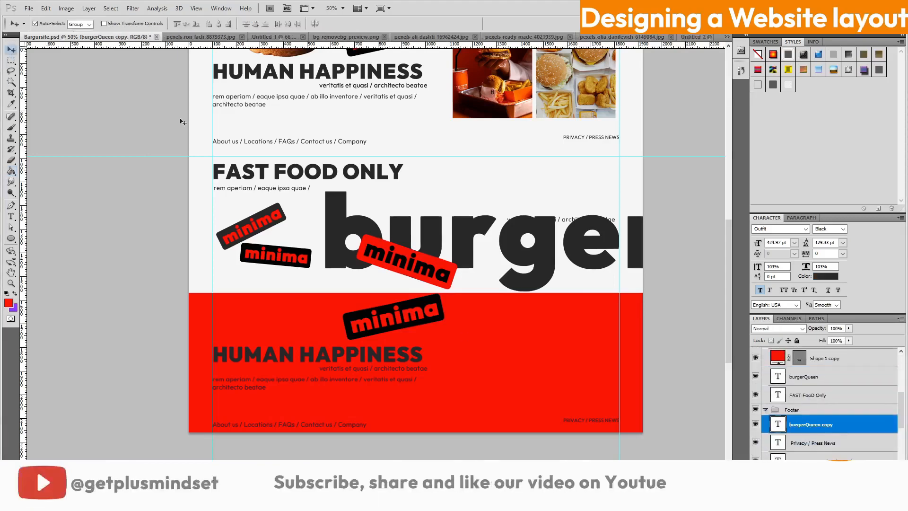
{"action": "left_click_drag", "start_coordinate": [509, 236], "coordinate": [509, 261]}
{"action": "key", "text": "ctrl+z"}
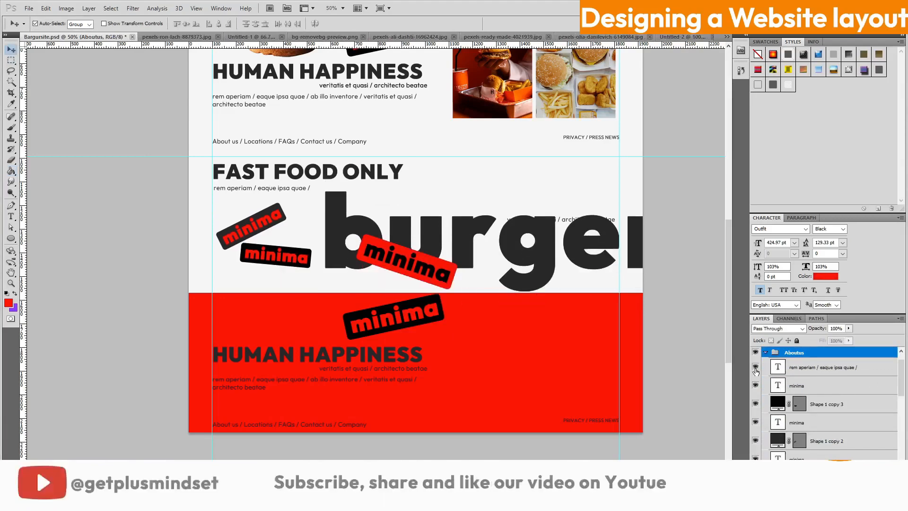
Place a text cursor in the big burger wordmark with the Type tool
{"action": "scroll", "coordinate": [828, 384], "scroll_direction": "up", "scroll_amount": 1}
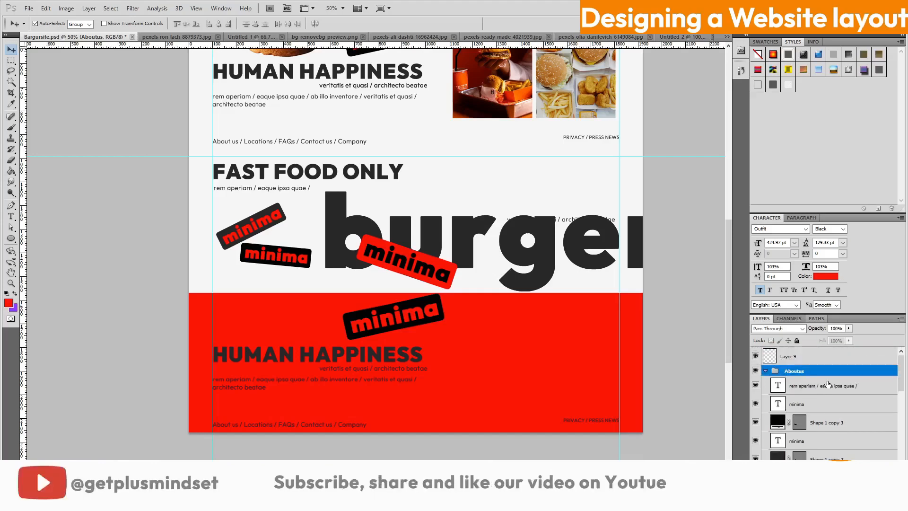
{"action": "scroll", "coordinate": [511, 227], "scroll_direction": "up", "scroll_amount": 5}
{"action": "scroll", "coordinate": [510, 227], "scroll_direction": "down", "scroll_amount": 3}
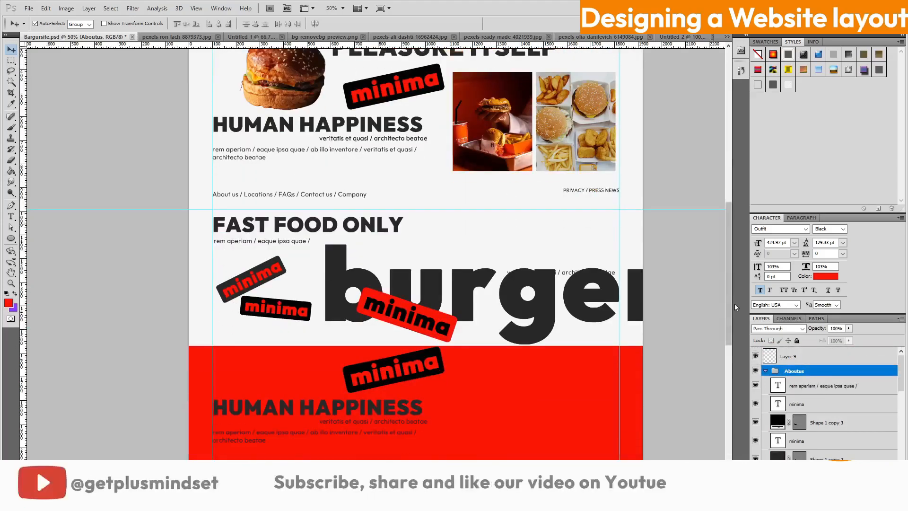
{"action": "key", "text": "t"}
{"action": "left_click", "coordinate": [583, 269]}
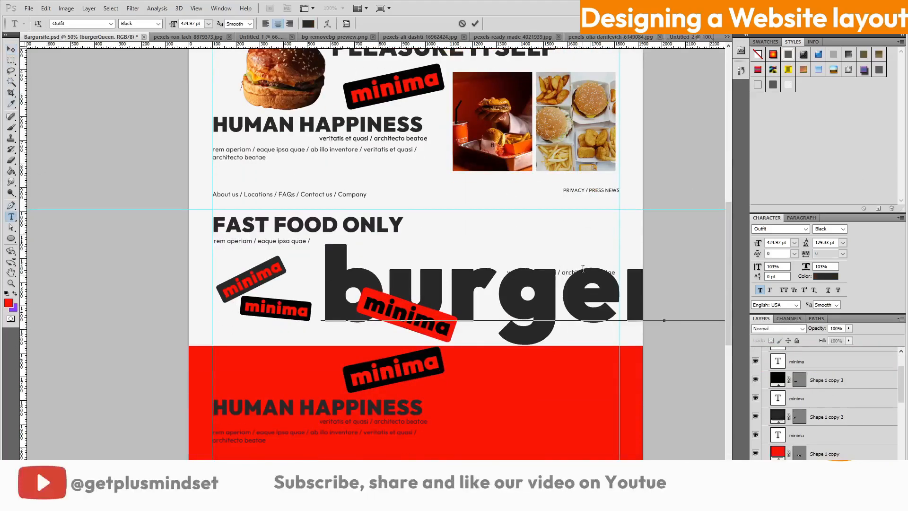
{"action": "scroll", "coordinate": [757, 386], "scroll_direction": "up", "scroll_amount": 2}
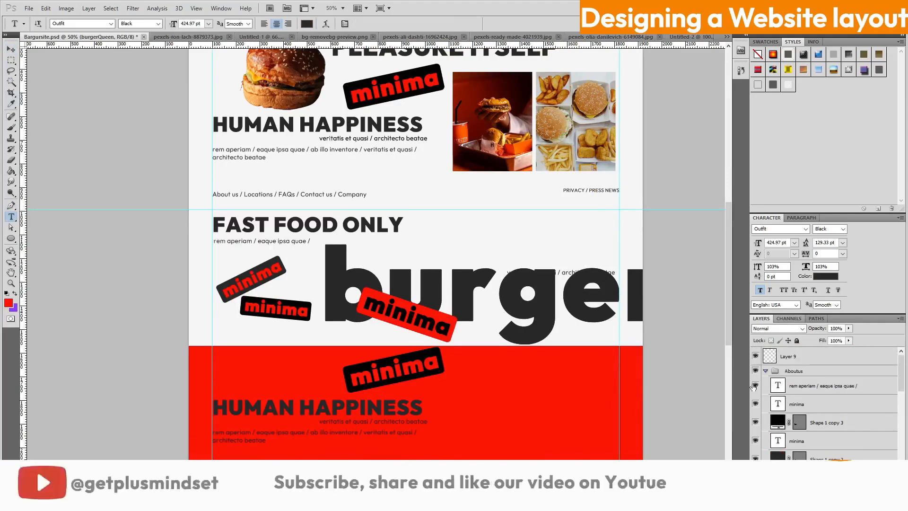
{"action": "scroll", "coordinate": [811, 393], "scroll_direction": "down", "scroll_amount": 5}
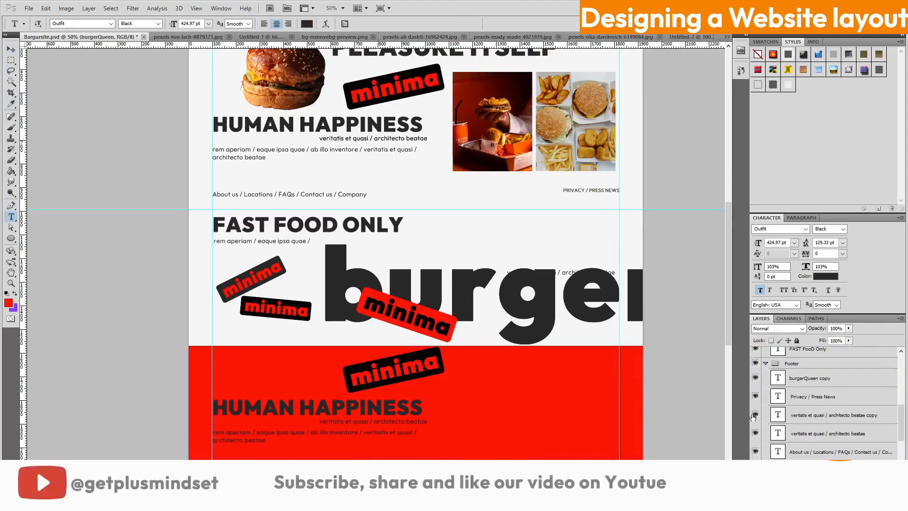
Delete the veritatis copy layer and select the burgerQueen copy with the Move tool
{"action": "right_click", "coordinate": [817, 416]}
{"action": "left_click", "coordinate": [828, 180]}
{"action": "left_click", "coordinate": [451, 184]}
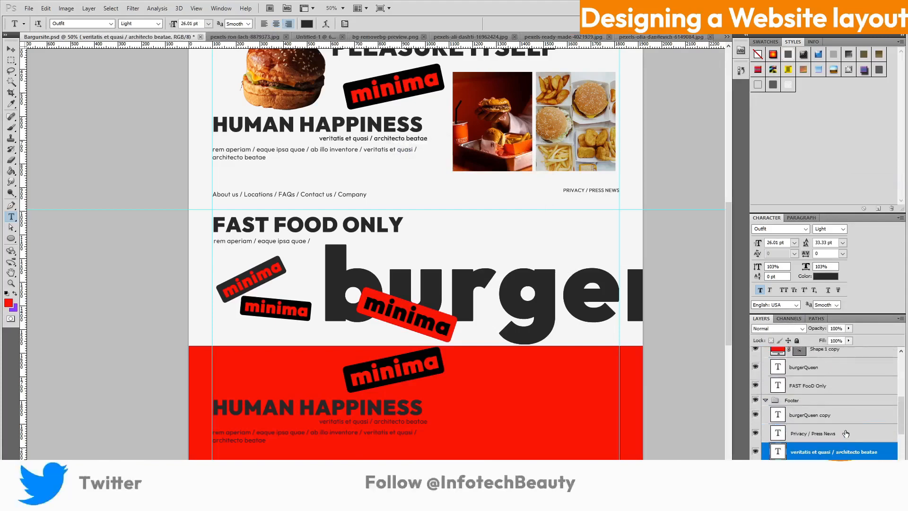
{"action": "left_click", "coordinate": [835, 420]}
{"action": "left_click", "coordinate": [10, 51]}
{"action": "left_click_drag", "start_coordinate": [538, 332], "coordinate": [539, 338]}
{"action": "key", "text": "ctrl+z"}
{"action": "scroll", "coordinate": [852, 419], "scroll_direction": "down", "scroll_amount": 2}
{"action": "scroll", "coordinate": [853, 419], "scroll_direction": "up", "scroll_amount": 5}
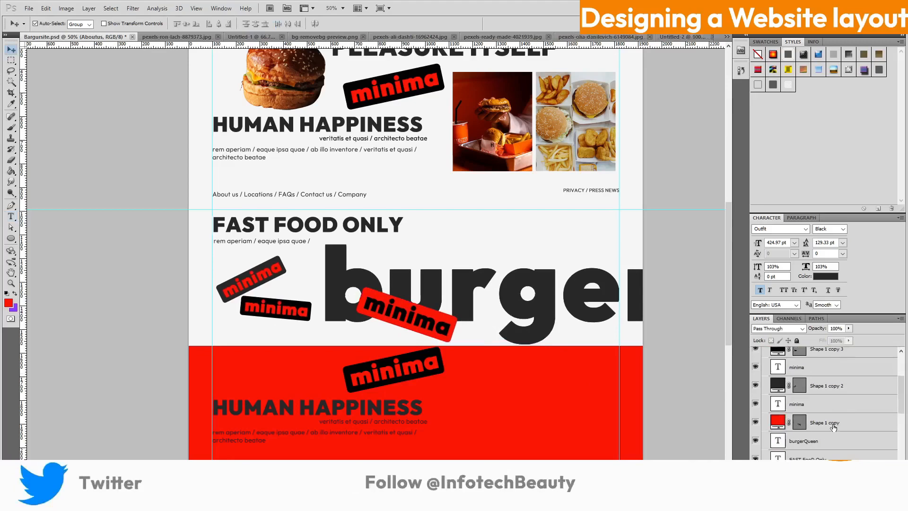
Delete the empty Layer 9 and reselect the burgerQueen copy layer
{"action": "left_click", "coordinate": [810, 358]}
{"action": "right_click", "coordinate": [811, 358]}
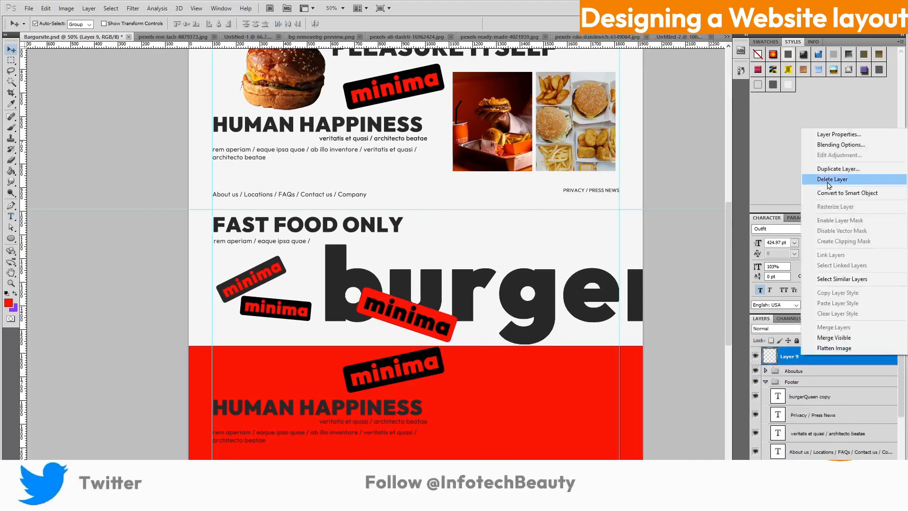
{"action": "left_click", "coordinate": [819, 180]}
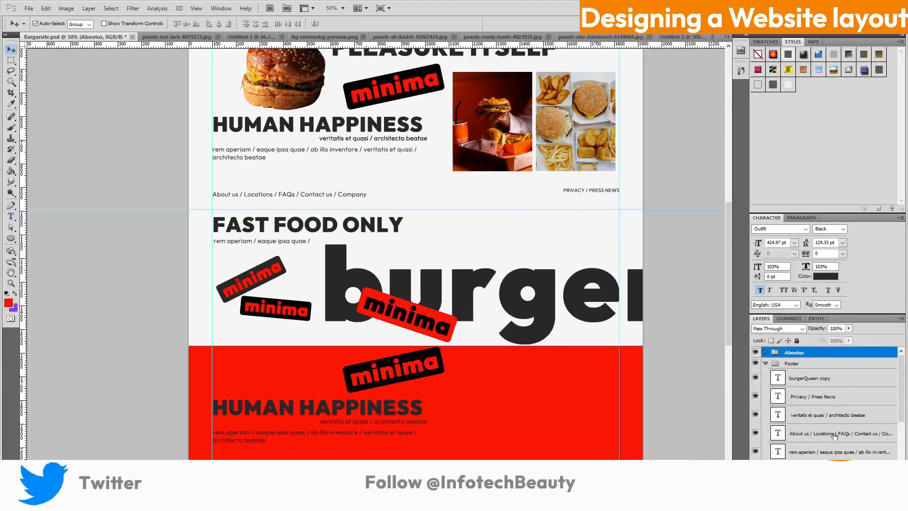
{"action": "scroll", "coordinate": [834, 436], "scroll_direction": "down", "scroll_amount": 1}
{"action": "left_click", "coordinate": [825, 368]}
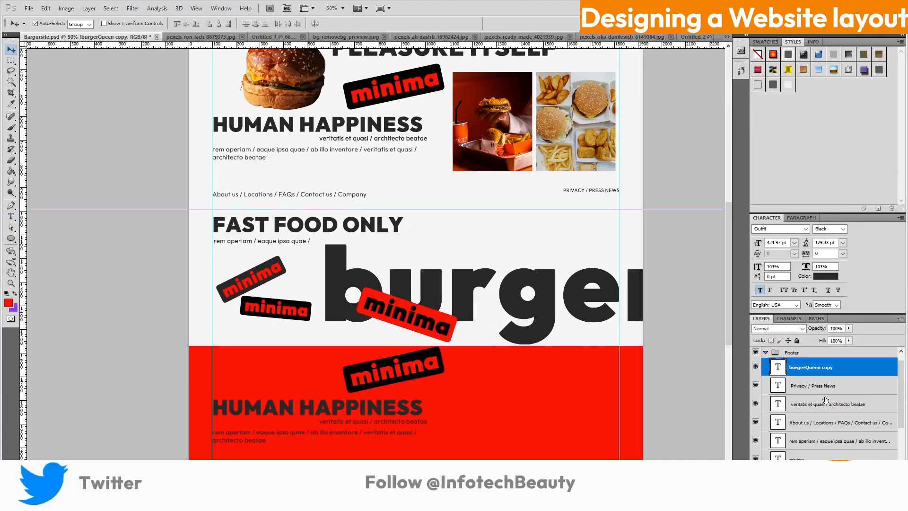
Free-transform the big burgerQueen copy down into the red footer and commit its position
{"action": "key", "text": "ctrl+t"}
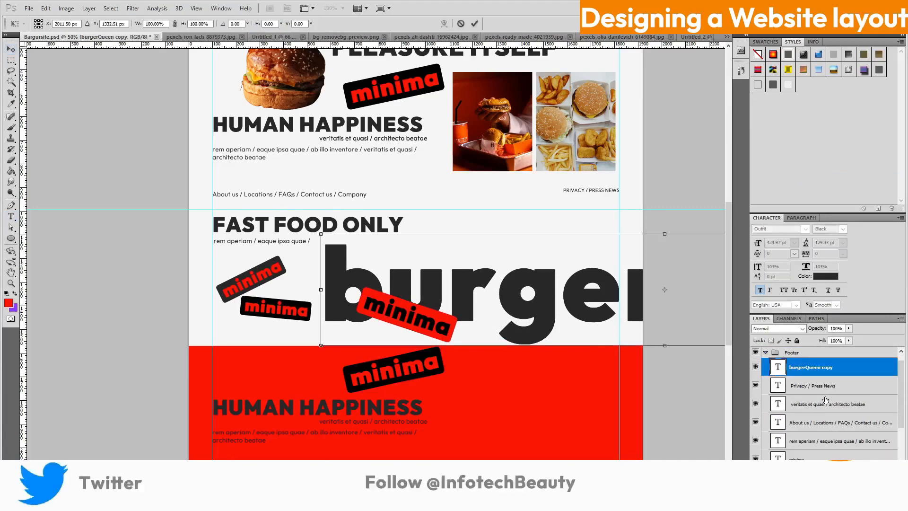
{"action": "left_click_drag", "start_coordinate": [647, 343], "coordinate": [388, 448]}
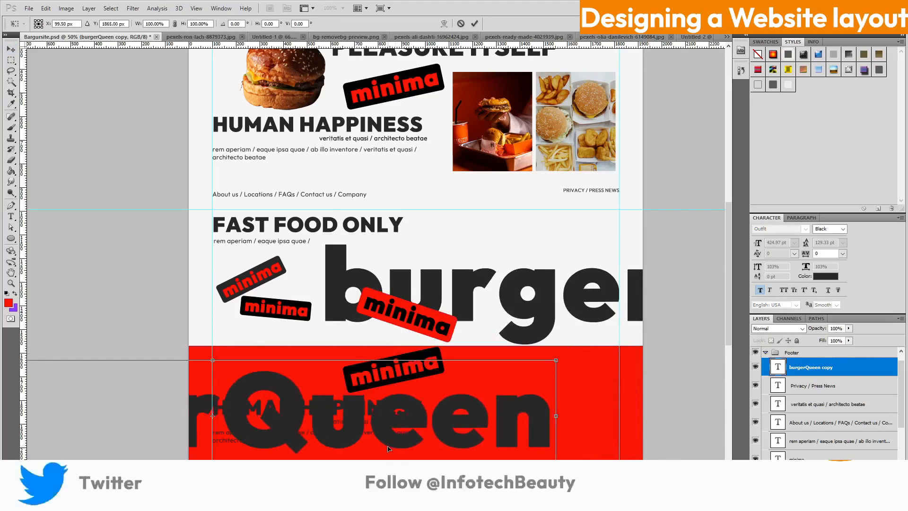
{"action": "key", "text": "Right"}
{"action": "scroll", "coordinate": [578, 373], "scroll_direction": "down", "scroll_amount": 4}
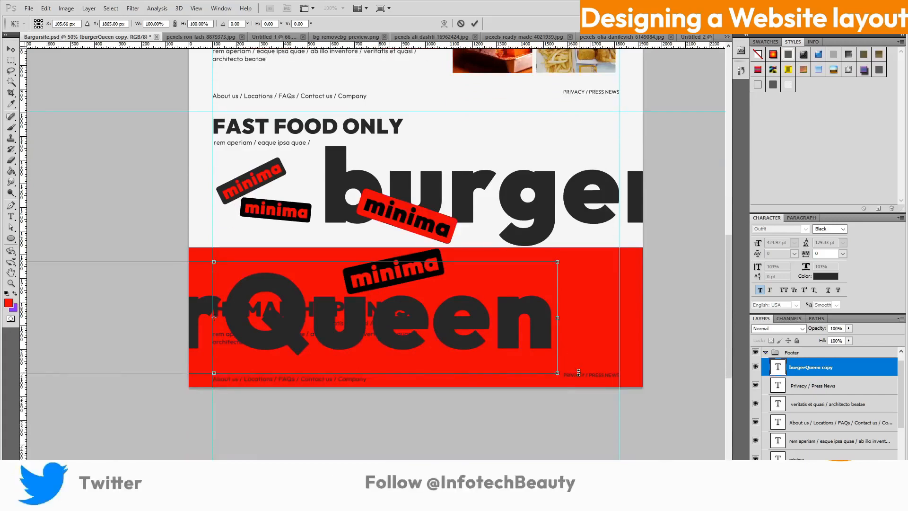
{"action": "scroll", "coordinate": [817, 407], "scroll_direction": "down", "scroll_amount": 5}
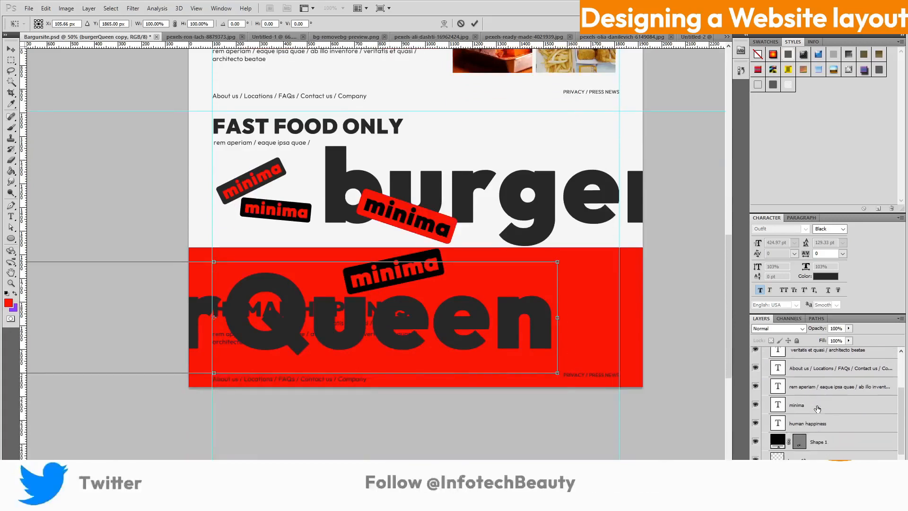
{"action": "scroll", "coordinate": [818, 407], "scroll_direction": "up", "scroll_amount": 5}
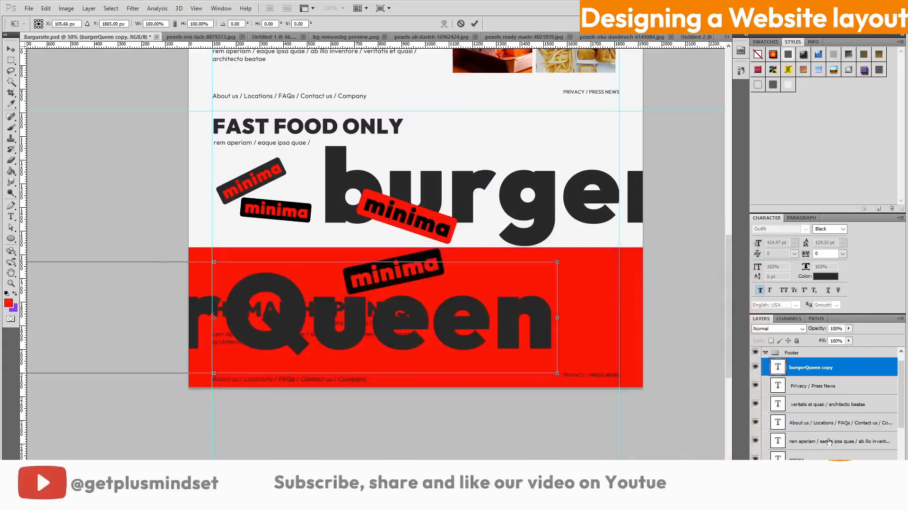
{"action": "scroll", "coordinate": [832, 426], "scroll_direction": "down", "scroll_amount": 2}
{"action": "key", "text": "Return"}
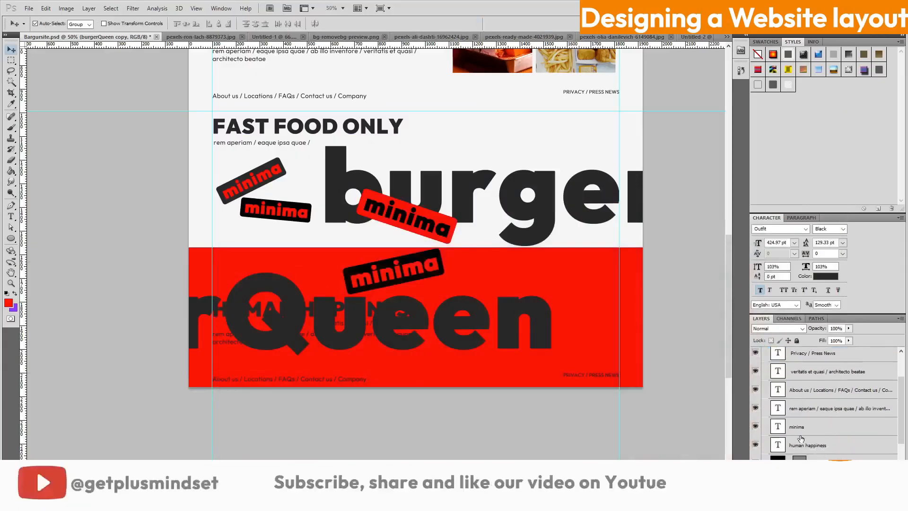
Make an aborted text edit on the footer burgerQueen text and undo an accidental shift
{"action": "left_click", "coordinate": [810, 445]}
{"action": "key", "text": "t"}
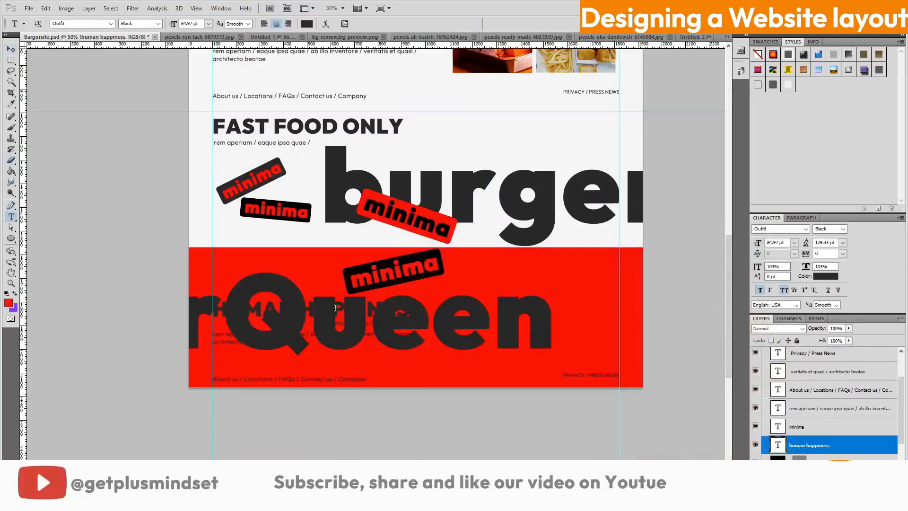
{"action": "left_click", "coordinate": [336, 302]}
{"action": "key", "text": "Escape"}
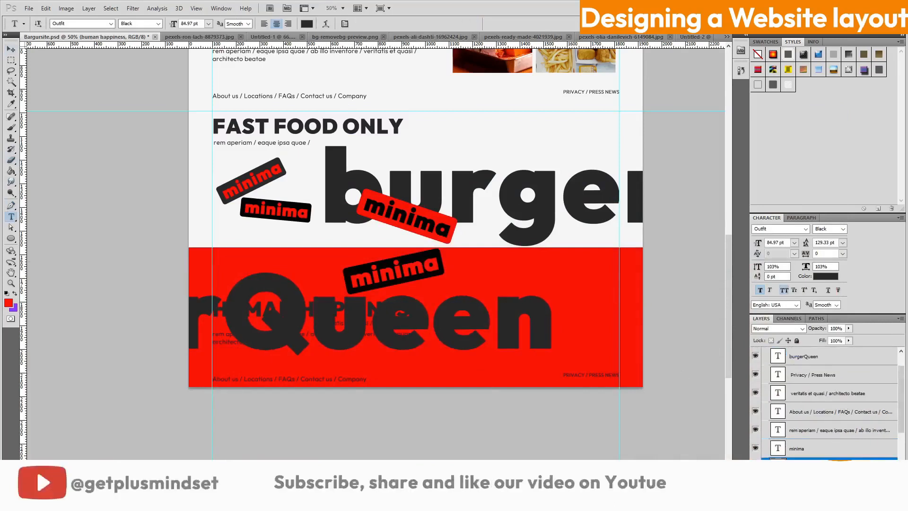
{"action": "left_click", "coordinate": [277, 303]}
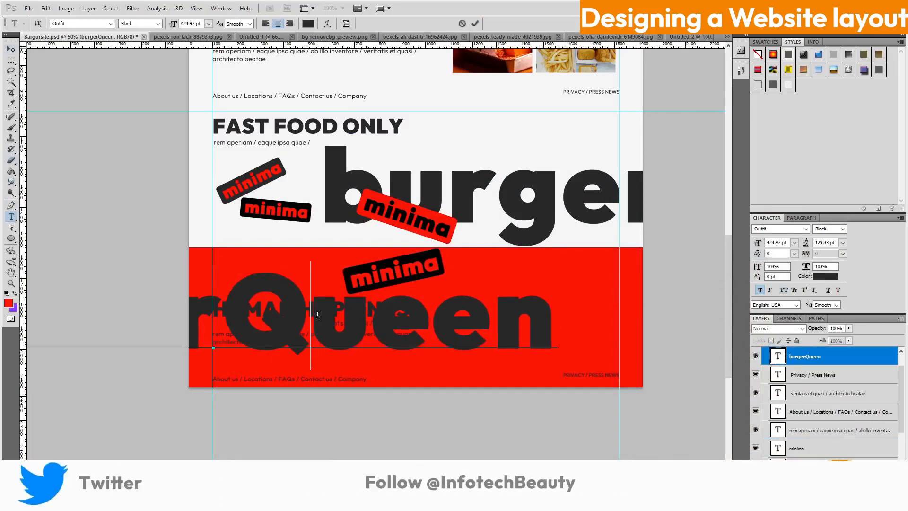
{"action": "left_click", "coordinate": [476, 25]}
{"action": "key", "text": "v"}
{"action": "left_click_drag", "start_coordinate": [371, 326], "coordinate": [371, 343]}
{"action": "key", "text": "ctrl+z"}
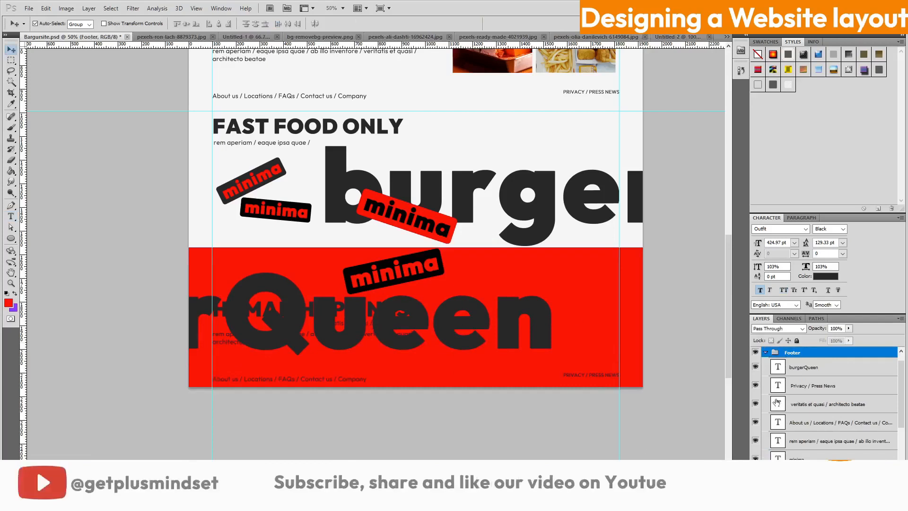
{"action": "scroll", "coordinate": [835, 419], "scroll_direction": "down", "scroll_amount": 1}
{"action": "scroll", "coordinate": [836, 420], "scroll_direction": "down", "scroll_amount": 2}
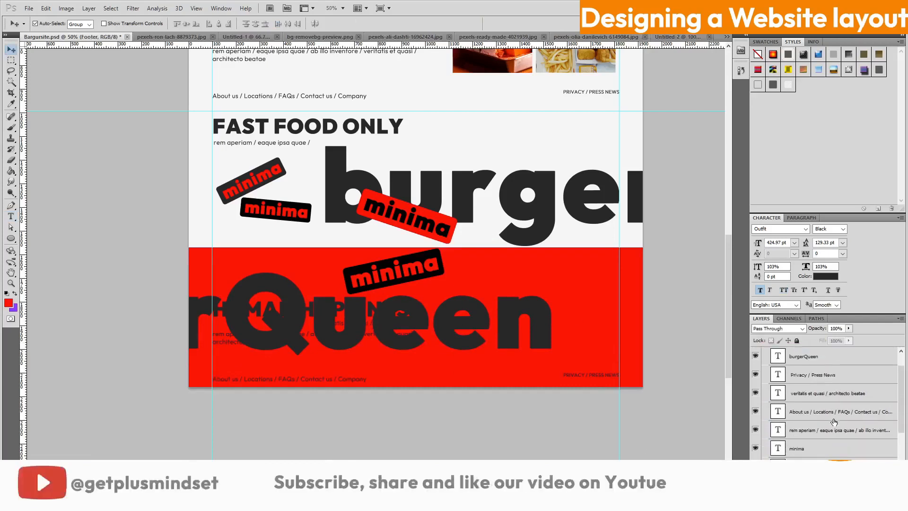
Move HUMAN HAPPINESS up beside the footer's minima label and delete the word HUMAN
{"action": "left_click", "coordinate": [817, 445]}
{"action": "key", "text": "ctrl+t"}
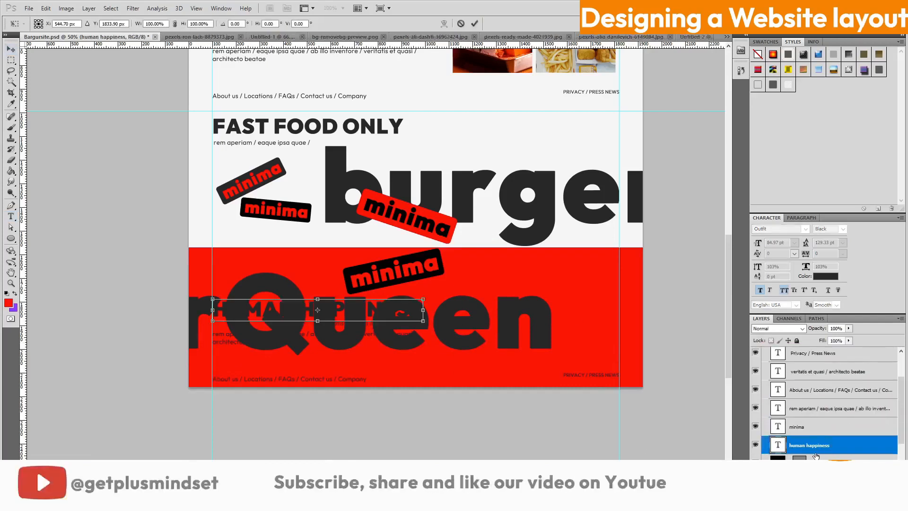
{"action": "left_click_drag", "start_coordinate": [391, 315], "coordinate": [595, 276]}
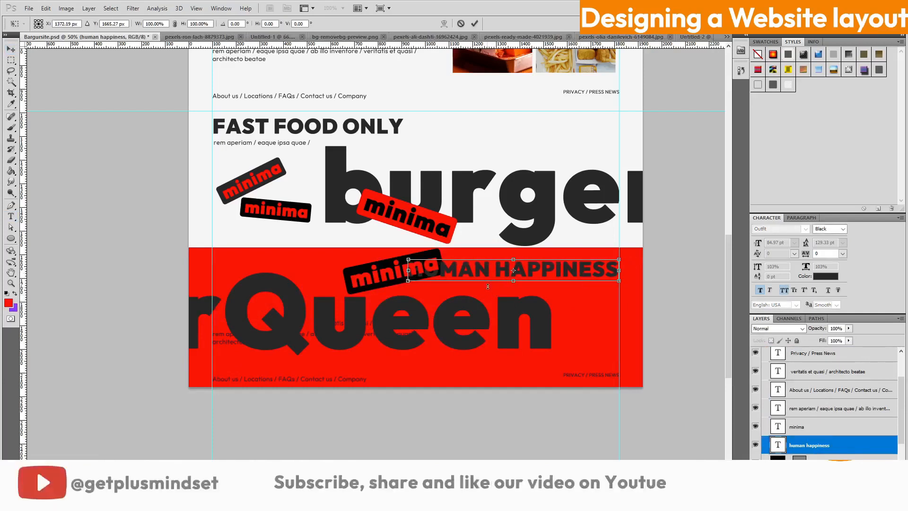
{"action": "key", "text": "t"}
{"action": "key", "text": "Return"}
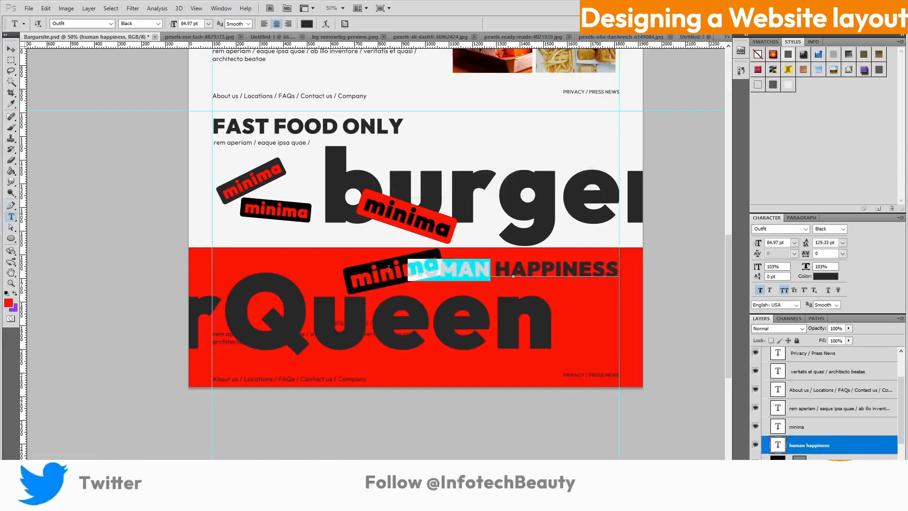
{"action": "key", "text": "BackSpace"}
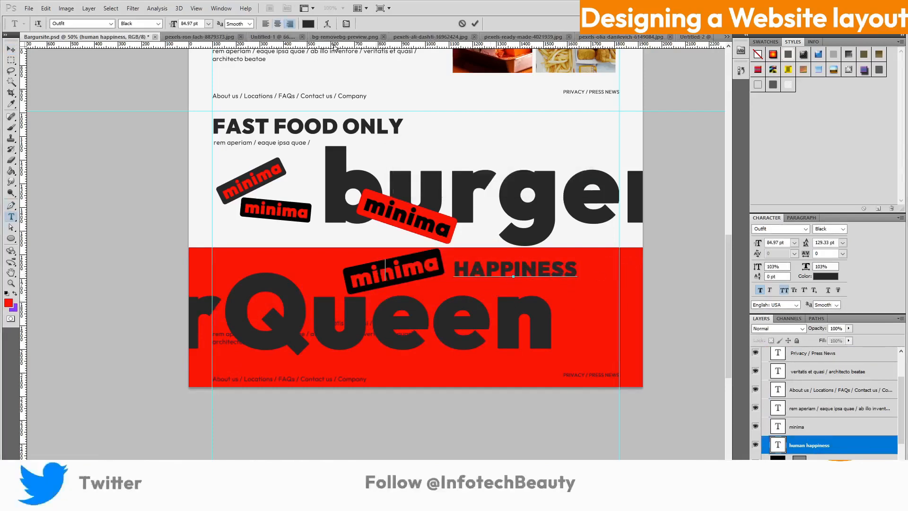
Align HAPPINESS to the footer's right edge and delete the rem aperiam paragraph layer
{"action": "left_click_drag", "start_coordinate": [503, 286], "coordinate": [605, 282]}
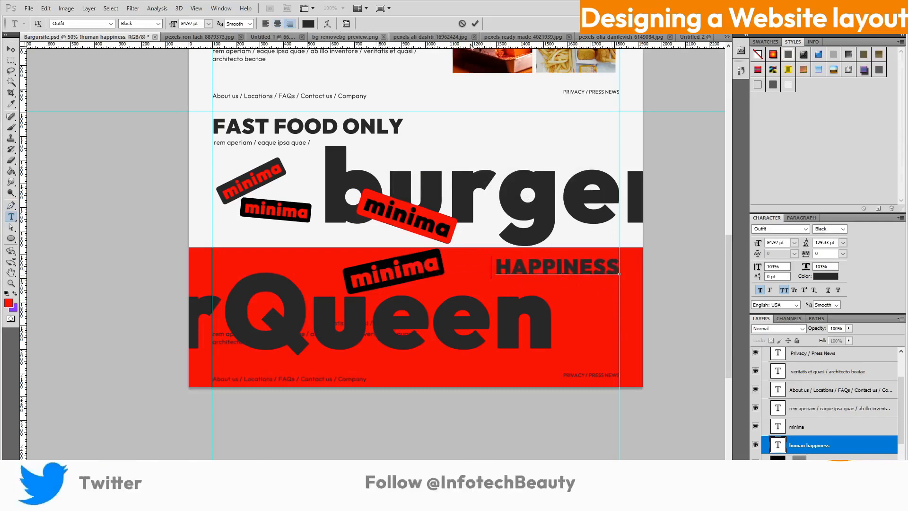
{"action": "left_click", "coordinate": [475, 24]}
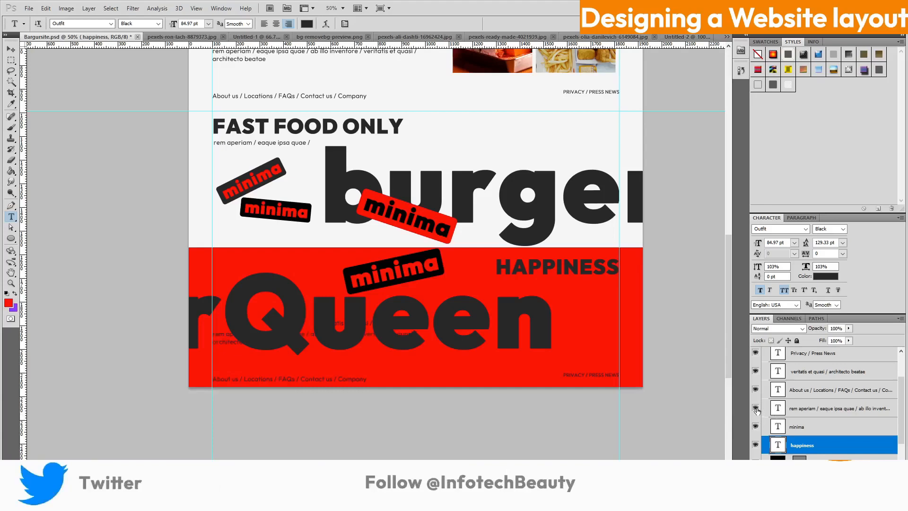
{"action": "left_click", "coordinate": [794, 409]}
{"action": "key", "text": "ctrl+t"}
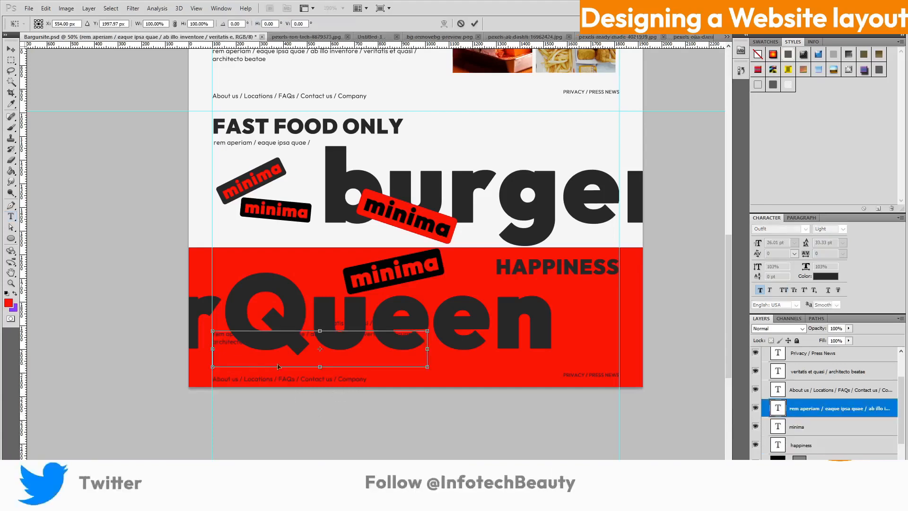
{"action": "left_click_drag", "start_coordinate": [403, 367], "coordinate": [596, 315]}
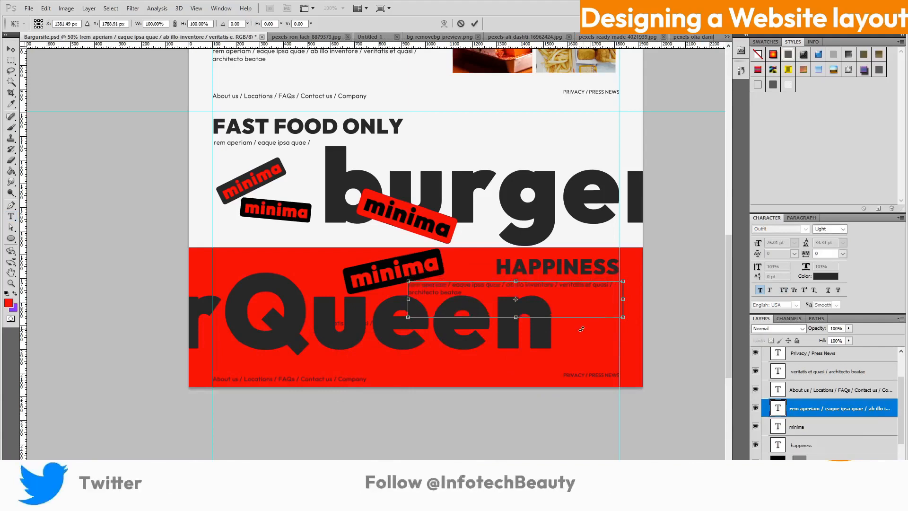
{"action": "key", "text": "Return"}
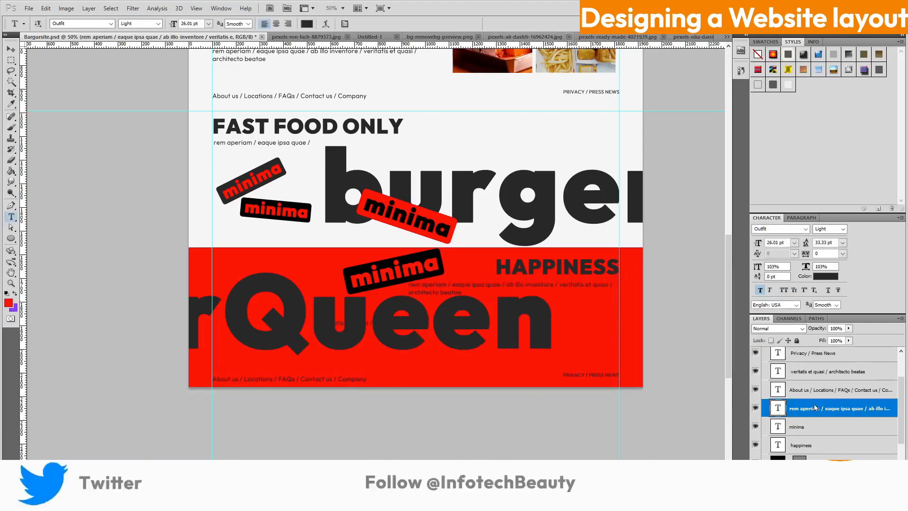
{"action": "right_click", "coordinate": [815, 408]}
{"action": "left_click", "coordinate": [824, 166]}
{"action": "key", "text": "Return"}
Place the 'veritatis et quasi' subtitle just beneath the HAPPINESS heading
{"action": "left_click", "coordinate": [765, 374]}
{"action": "left_click", "coordinate": [756, 372]}
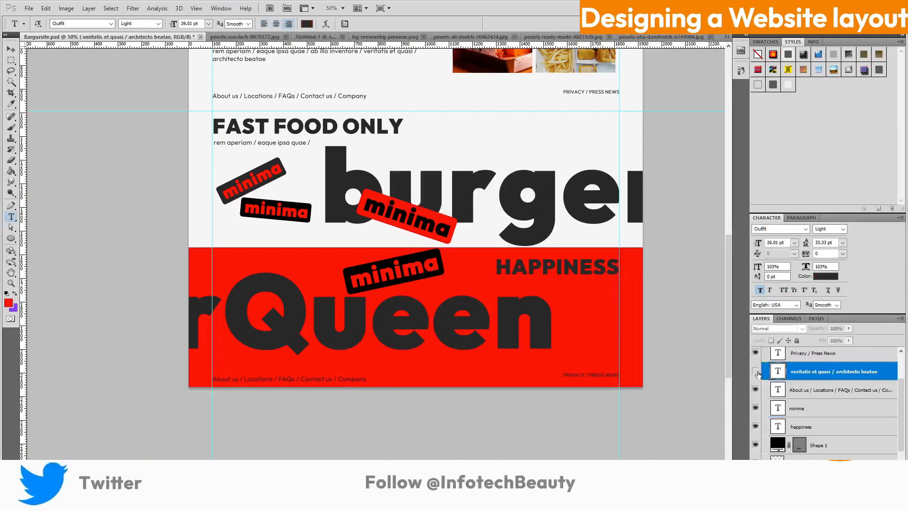
{"action": "key", "text": "ctrl+t"}
{"action": "left_click_drag", "start_coordinate": [595, 298], "coordinate": [578, 311]}
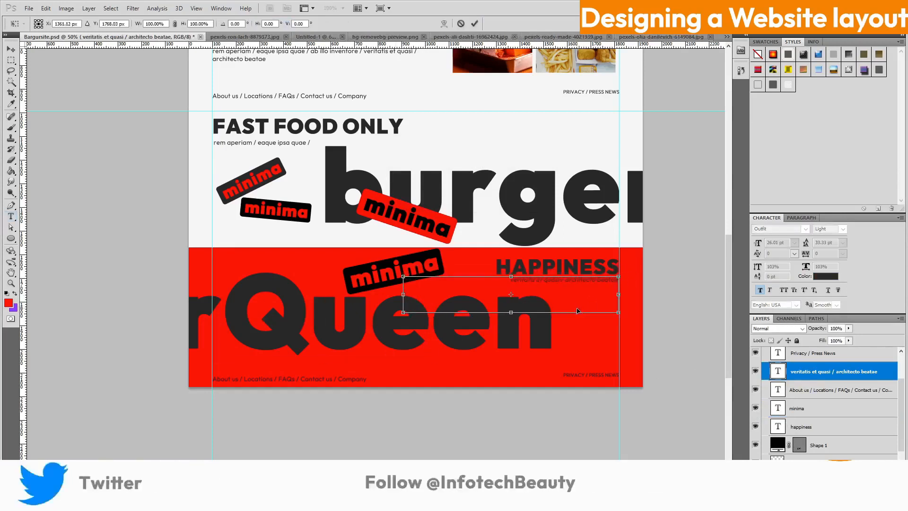
{"action": "left_click", "coordinate": [475, 23]}
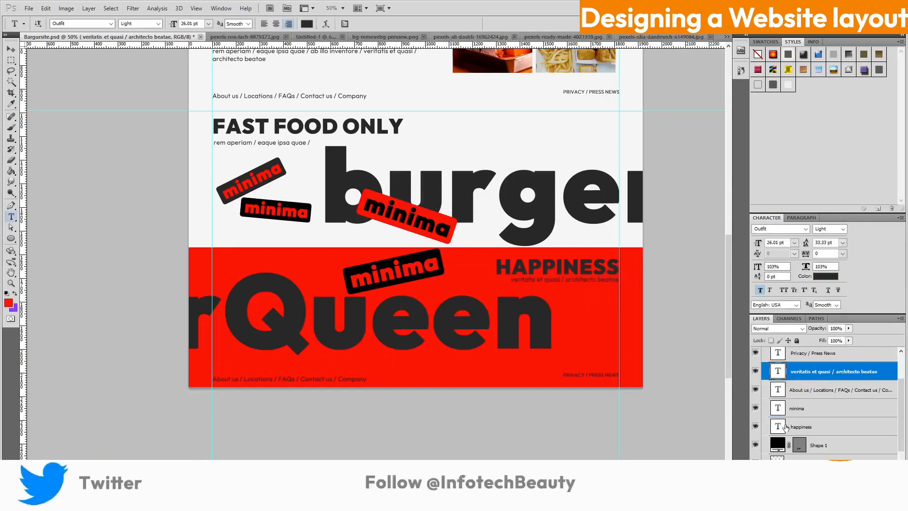
Raise the About us links line and shift Privacy / Press News slightly left
{"action": "key", "text": "alt+bracketleft"}
{"action": "key", "text": "ctrl+t"}
{"action": "left_click_drag", "start_coordinate": [317, 388], "coordinate": [316, 375]}
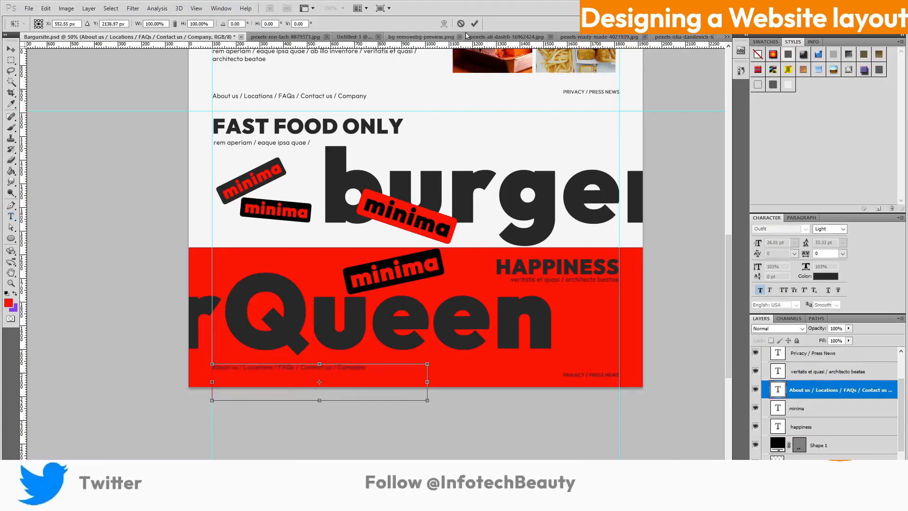
{"action": "key", "text": "Return"}
{"action": "left_click", "coordinate": [812, 357]}
{"action": "key", "text": "v"}
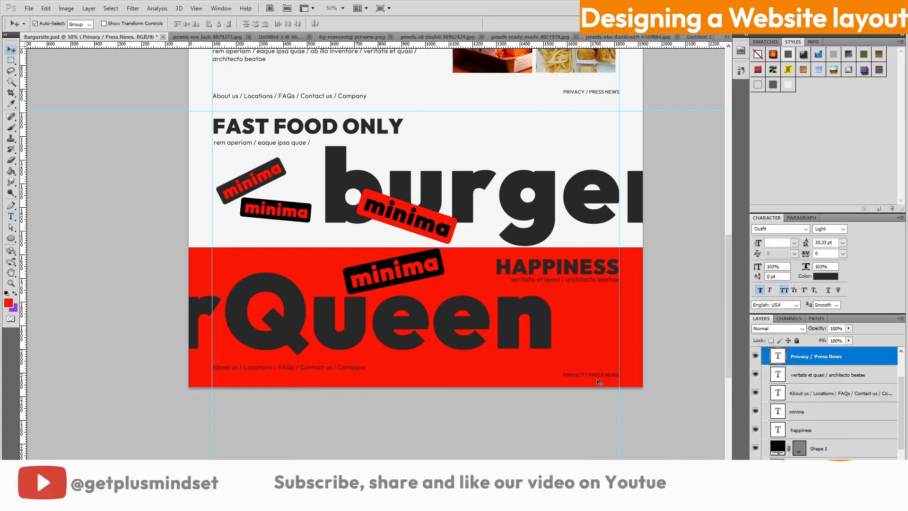
{"action": "left_click", "coordinate": [599, 380]}
{"action": "left_click", "coordinate": [800, 385]}
{"action": "key", "text": "ctrl+t"}
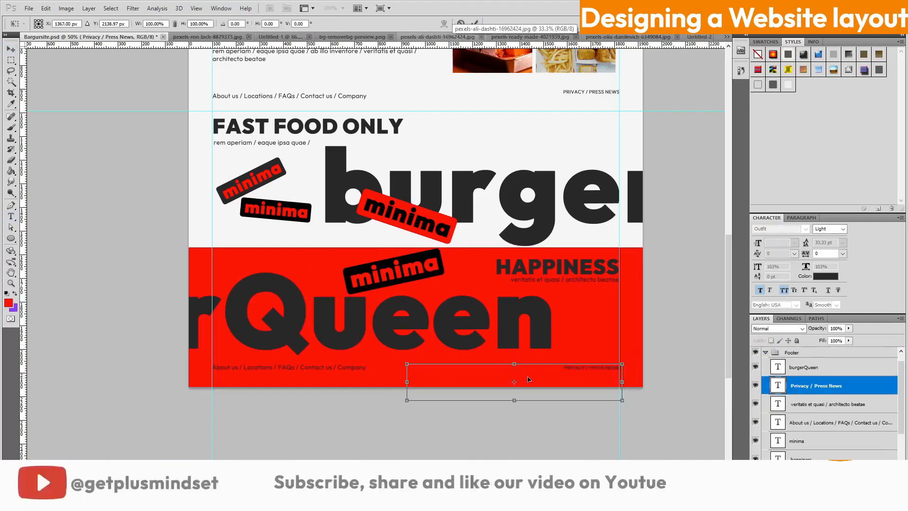
{"action": "left_click_drag", "start_coordinate": [529, 379], "coordinate": [526, 377]}
Apply the transform, collapse the Footer group, expand Header Section and zoom out
{"action": "left_click", "coordinate": [474, 24]}
{"action": "scroll", "coordinate": [468, 259], "scroll_direction": "down", "scroll_amount": 1}
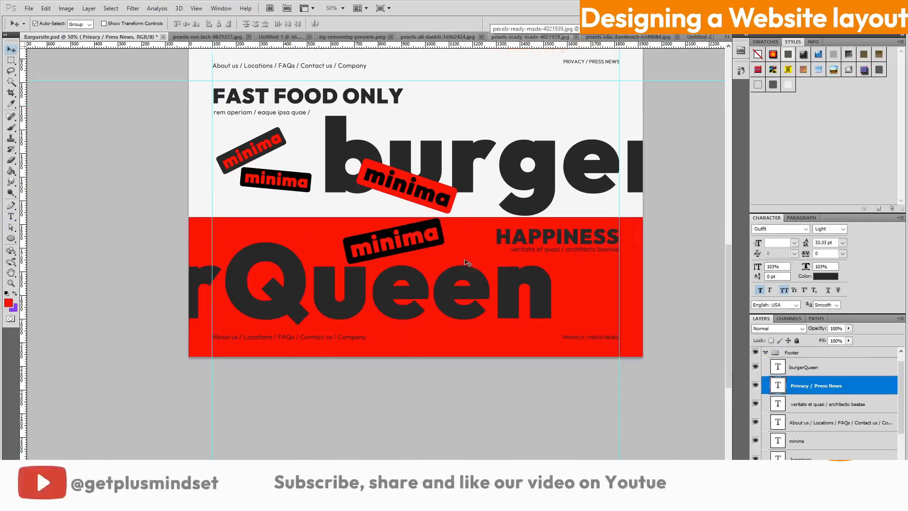
{"action": "scroll", "coordinate": [467, 260], "scroll_direction": "up", "scroll_amount": 2}
{"action": "scroll", "coordinate": [596, 319], "scroll_direction": "down", "scroll_amount": 1}
{"action": "scroll", "coordinate": [598, 322], "scroll_direction": "down", "scroll_amount": 3}
{"action": "scroll", "coordinate": [618, 327], "scroll_direction": "up", "scroll_amount": 2}
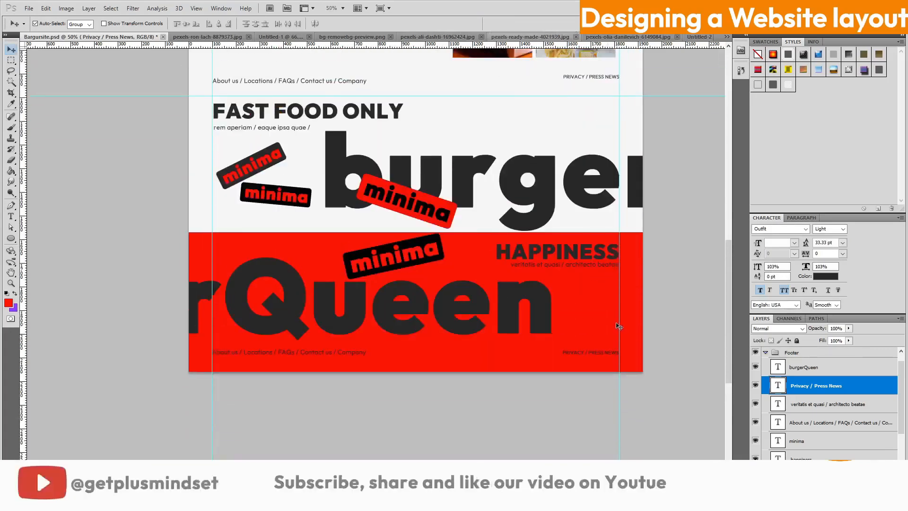
{"action": "scroll", "coordinate": [618, 326], "scroll_direction": "down", "scroll_amount": 1}
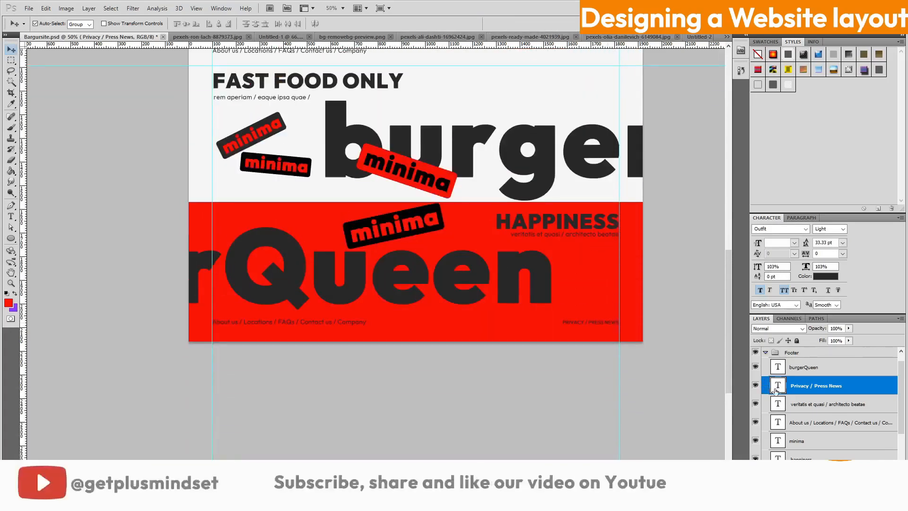
{"action": "left_click", "coordinate": [765, 353]}
{"action": "left_click", "coordinate": [771, 375]}
{"action": "left_click", "coordinate": [765, 374]}
{"action": "scroll", "coordinate": [806, 411], "scroll_direction": "down", "scroll_amount": 4}
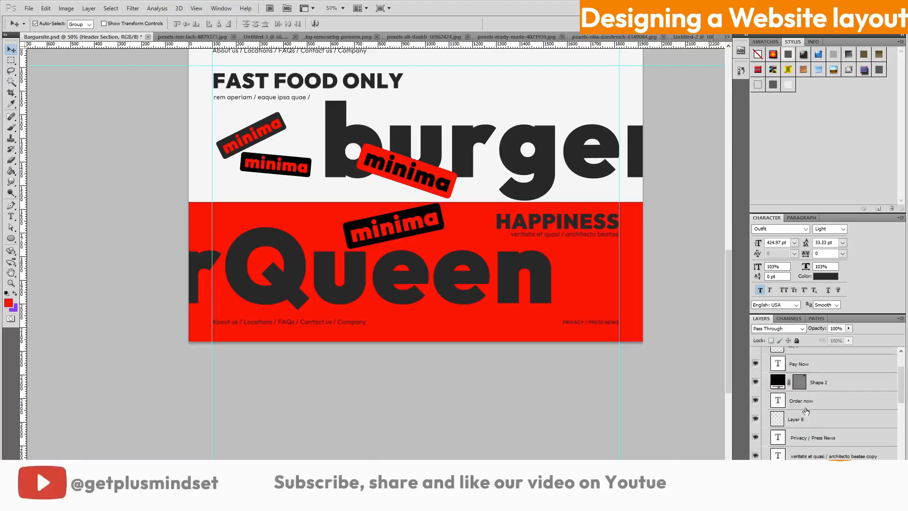
{"action": "key", "text": "ctrl+minus"}
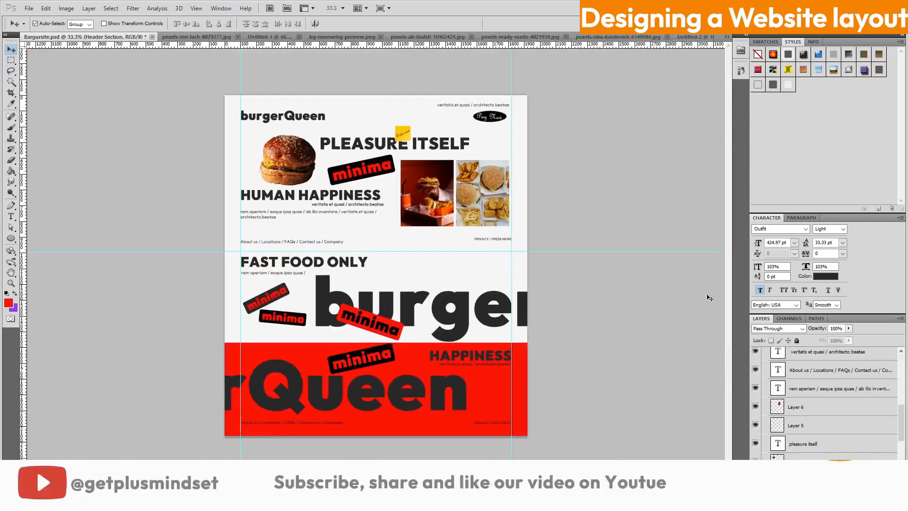
Move Layer 4 up the stack so it sits above pleasure itself
{"action": "left_click", "coordinate": [756, 461]}
{"action": "left_click", "coordinate": [756, 461]}
{"action": "left_click", "coordinate": [799, 461]}
{"action": "key", "text": "ctrl+bracketleft"}
{"action": "key", "text": "ctrl+bracketleft"}
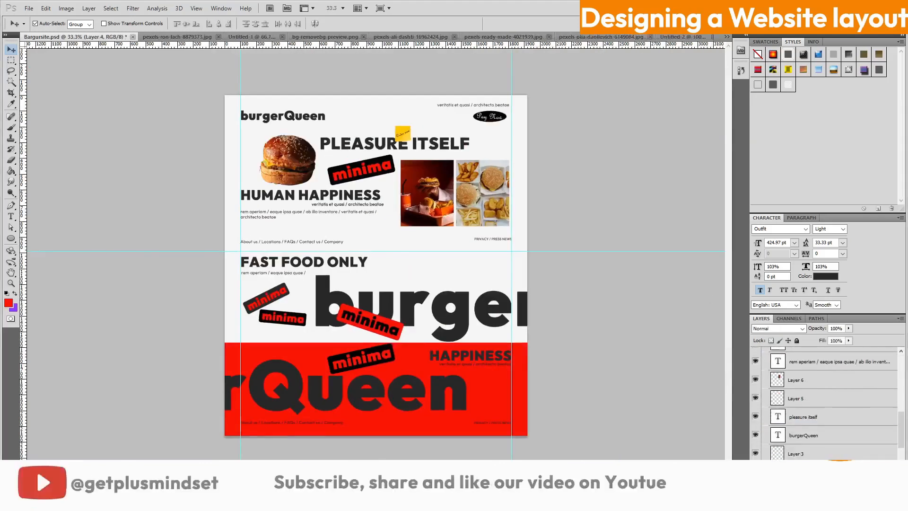
{"action": "key", "text": "ctrl+bracketright"}
{"action": "key", "text": "ctrl+bracketright"}
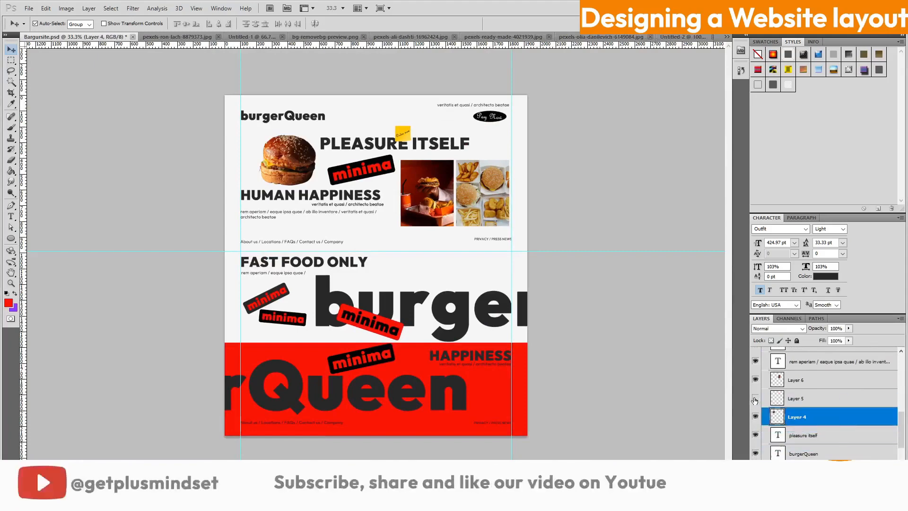
Delete the empty Layer 5
{"action": "right_click", "coordinate": [800, 398]}
{"action": "left_click", "coordinate": [828, 215]}
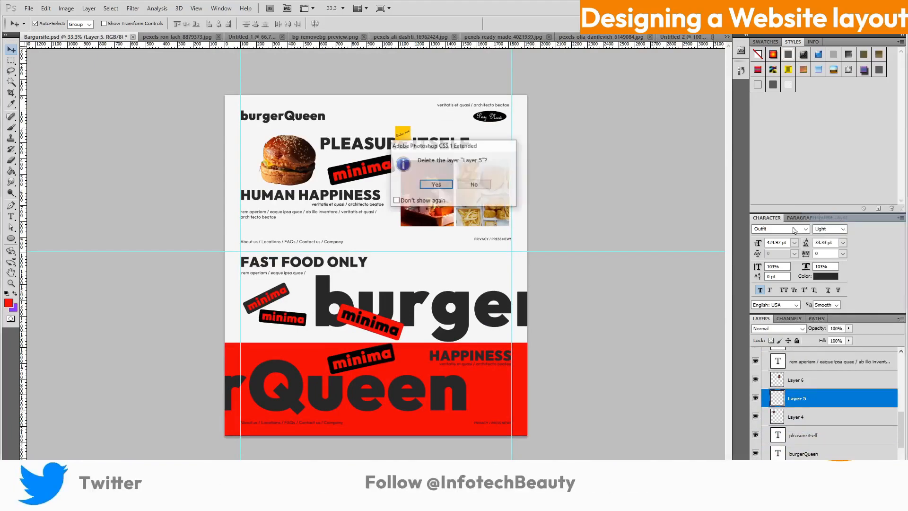
{"action": "key", "text": "Return"}
Duplicate the burger image as Layer 4 copy and start transforming it
{"action": "scroll", "coordinate": [828, 402], "scroll_direction": "down", "scroll_amount": 3}
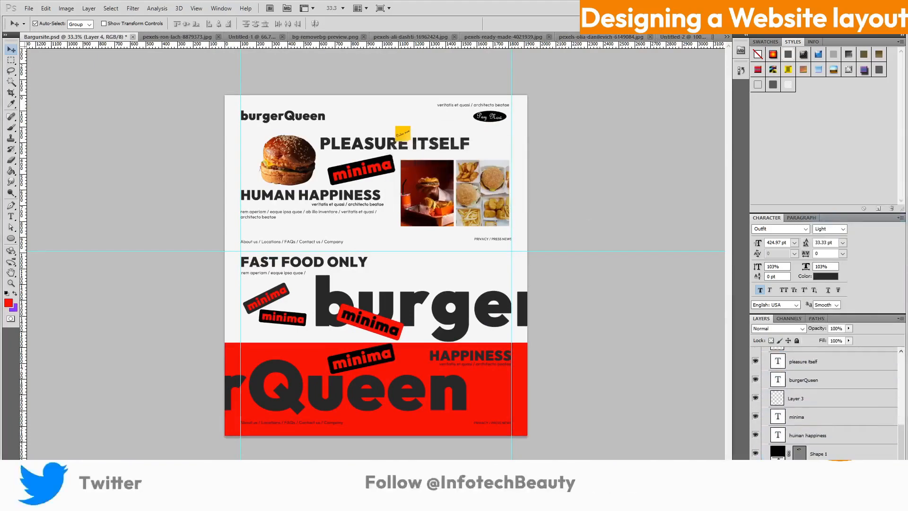
{"action": "key", "text": "ctrl+j"}
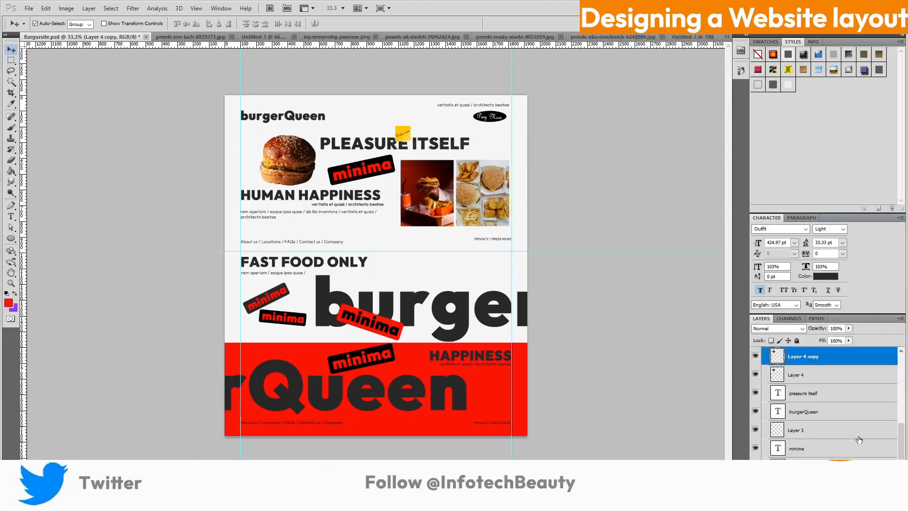
{"action": "scroll", "coordinate": [854, 440], "scroll_direction": "up", "scroll_amount": 4}
{"action": "key", "text": "ctrl+t"}
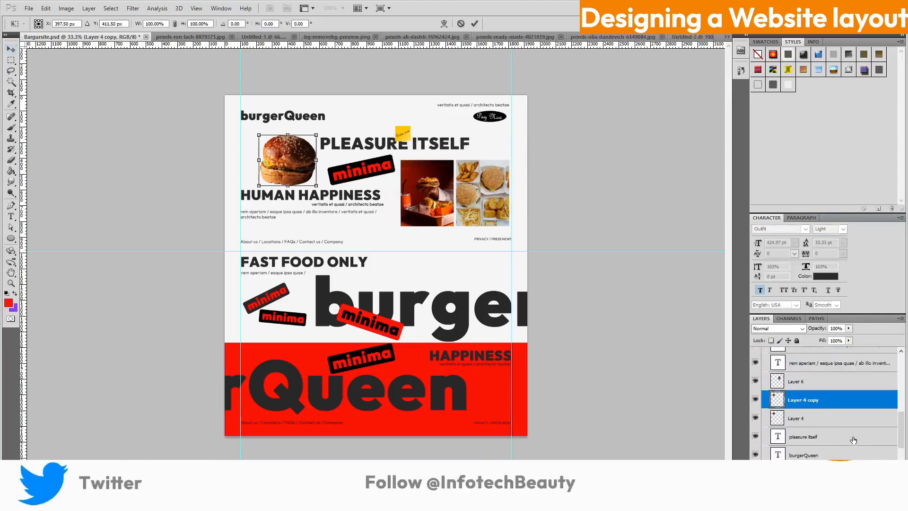
Position the burger copy at the right end of the red footer beside rQueen
{"action": "left_click_drag", "start_coordinate": [471, 378], "coordinate": [493, 417]}
{"action": "scroll", "coordinate": [858, 368], "scroll_direction": "up", "scroll_amount": 2}
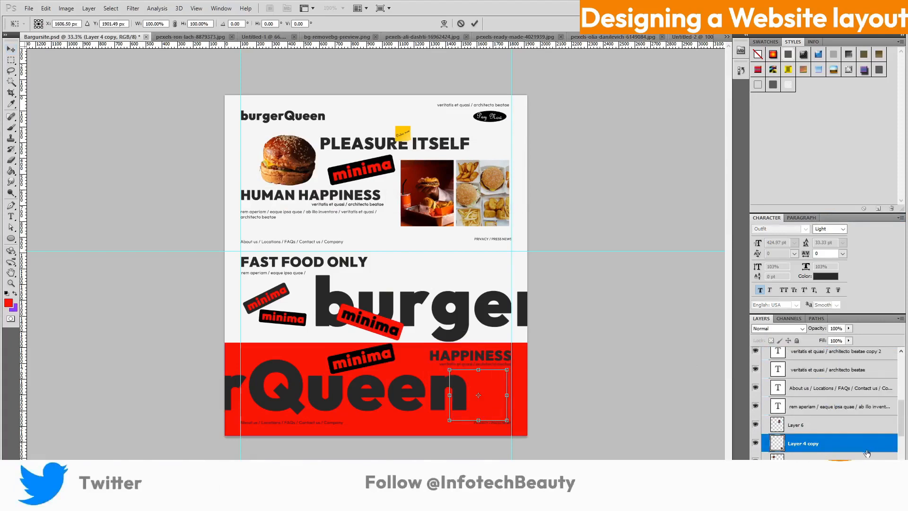
{"action": "left_click", "coordinate": [475, 26]}
Move Layer 4 copy up the layer stack into the Footer group
{"action": "left_click_drag", "start_coordinate": [853, 443], "coordinate": [845, 380]}
{"action": "scroll", "coordinate": [842, 398], "scroll_direction": "up", "scroll_amount": 1}
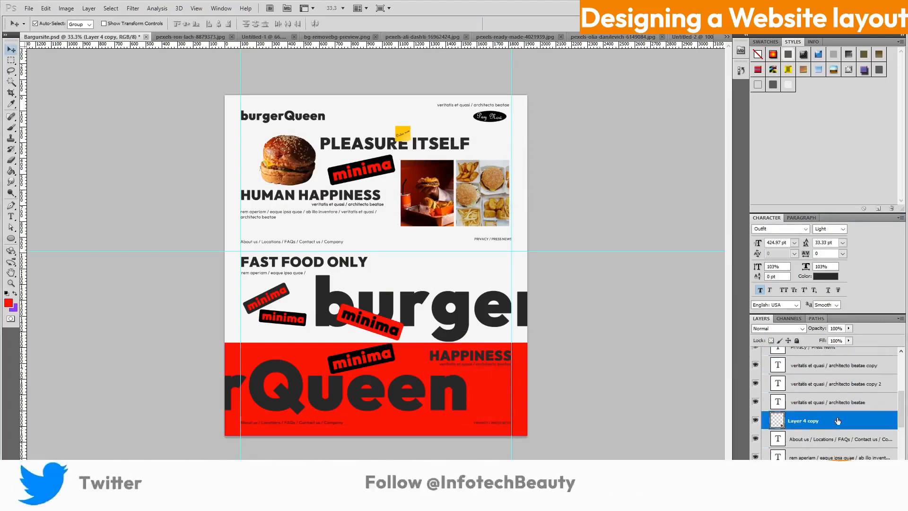
{"action": "scroll", "coordinate": [832, 393], "scroll_direction": "up", "scroll_amount": 1}
{"action": "left_click_drag", "start_coordinate": [837, 420], "coordinate": [831, 353]}
{"action": "scroll", "coordinate": [831, 379], "scroll_direction": "up", "scroll_amount": 1}
{"action": "scroll", "coordinate": [844, 448], "scroll_direction": "up", "scroll_amount": 1}
{"action": "left_click_drag", "start_coordinate": [831, 400], "coordinate": [827, 365]}
{"action": "scroll", "coordinate": [843, 444], "scroll_direction": "up", "scroll_amount": 1}
{"action": "left_click", "coordinate": [766, 374]}
{"action": "left_click", "coordinate": [766, 364]}
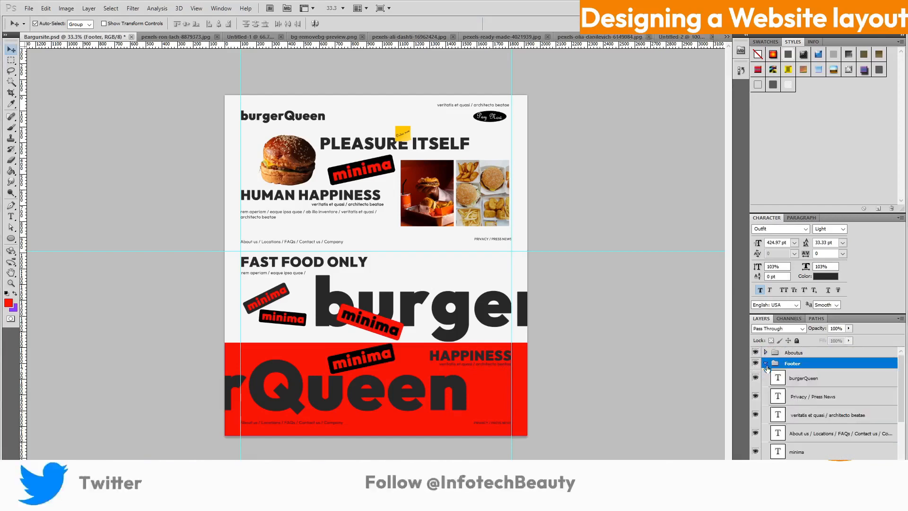
{"action": "scroll", "coordinate": [825, 412], "scroll_direction": "down", "scroll_amount": 3}
{"action": "left_click_drag", "start_coordinate": [826, 422], "coordinate": [826, 407]}
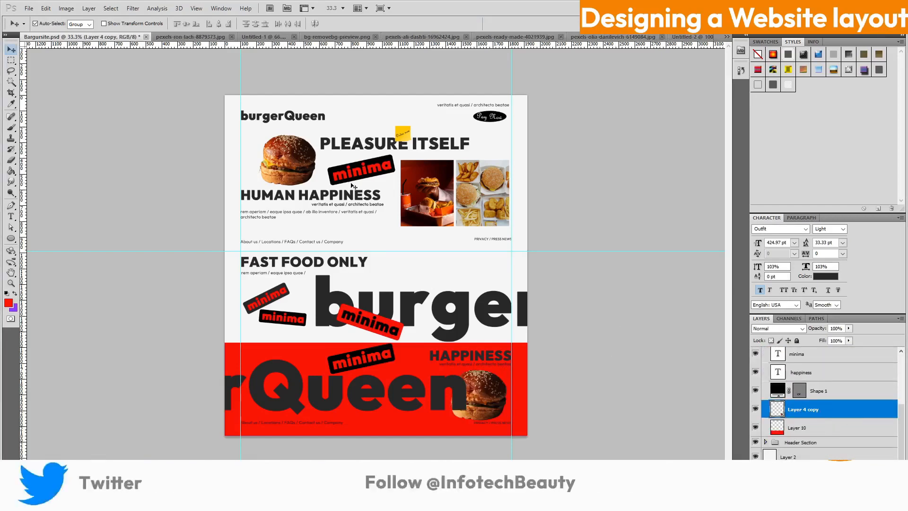
Zoom to 41.4% and export the page as Bargursite.jpg with Save for Web & Devices
{"action": "left_click", "coordinate": [11, 283]}
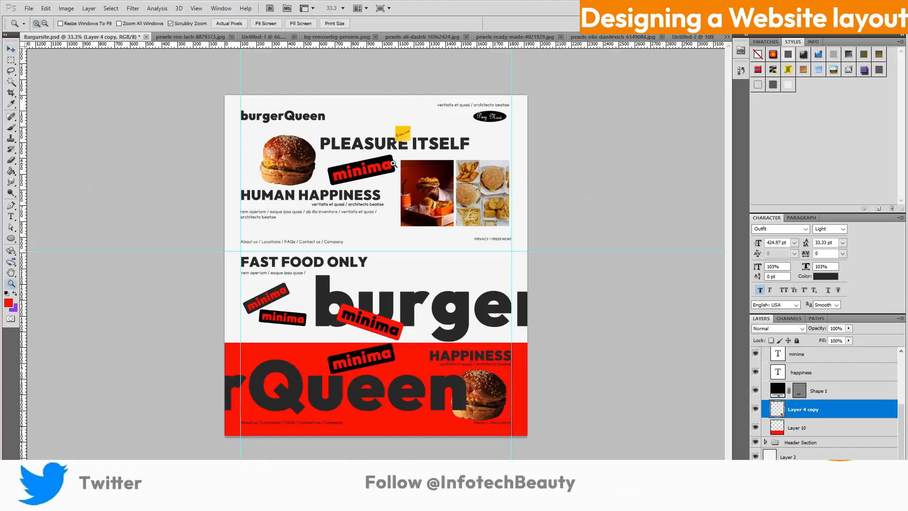
{"action": "mouse_move", "coordinate": [403, 160]}
{"action": "left_mouse_down"}
{"action": "mouse_move", "coordinate": [378, 160]}
{"action": "mouse_move", "coordinate": [403, 160]}
{"action": "left_mouse_up"}
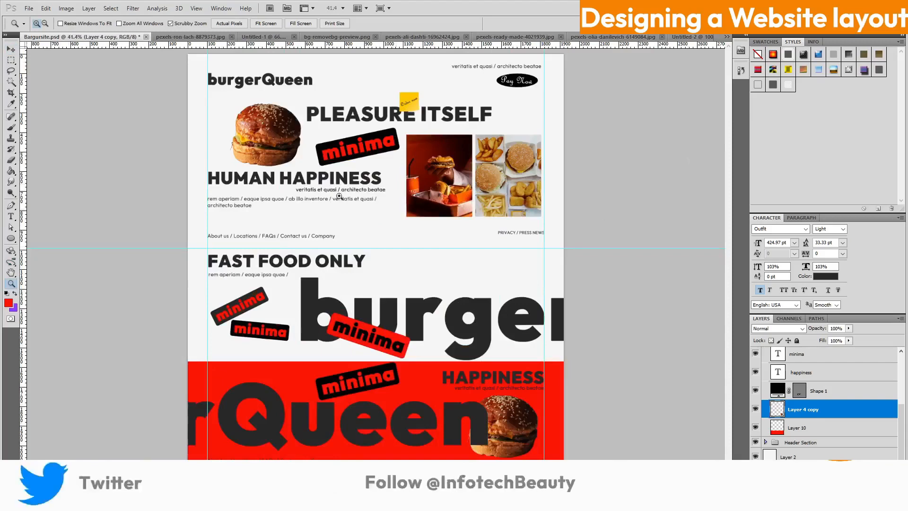
{"action": "left_click", "coordinate": [29, 8]}
{"action": "left_click", "coordinate": [83, 173]}
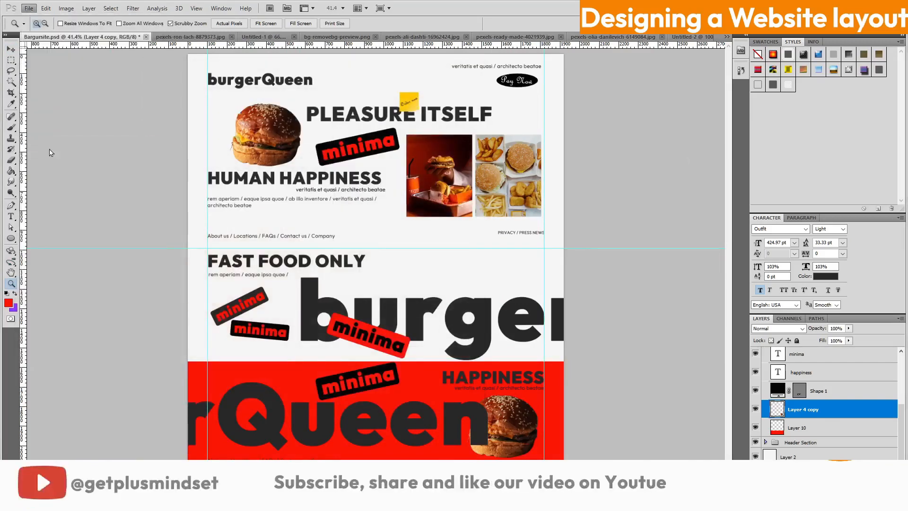
{"action": "left_click", "coordinate": [28, 8]}
{"action": "left_click", "coordinate": [60, 172]}
{"action": "left_click", "coordinate": [322, 397]}
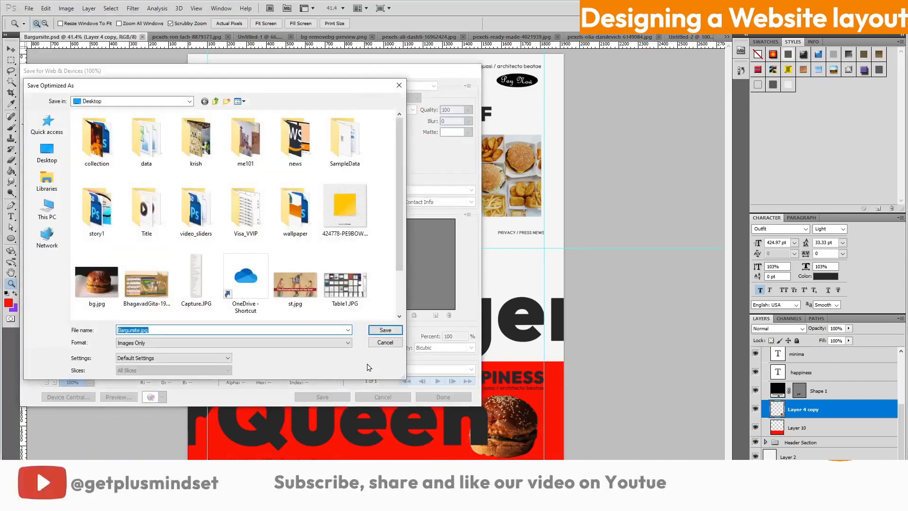
{"action": "left_click", "coordinate": [386, 344]}
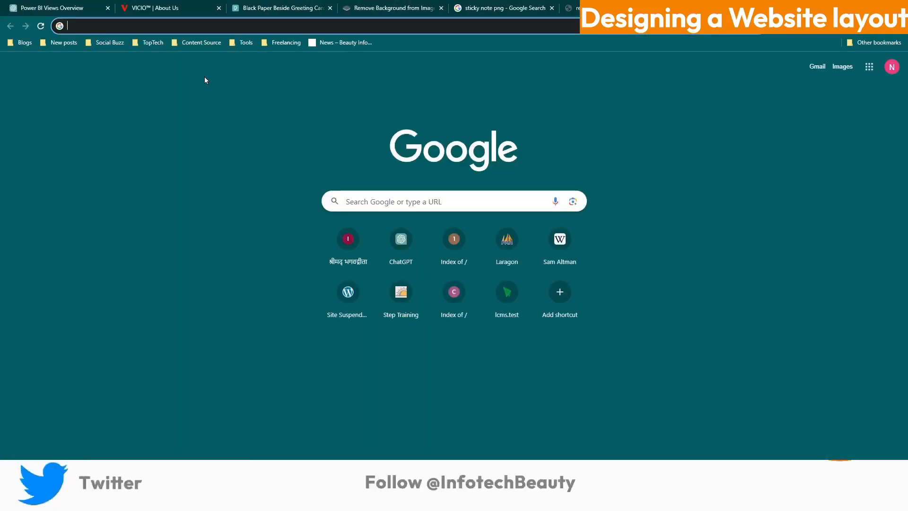
Open Bargursite.jpg from the Desktop in Google Chrome
{"action": "key", "text": "ctrl+o"}
{"action": "scroll", "coordinate": [477, 170], "scroll_direction": "down", "scroll_amount": 12}
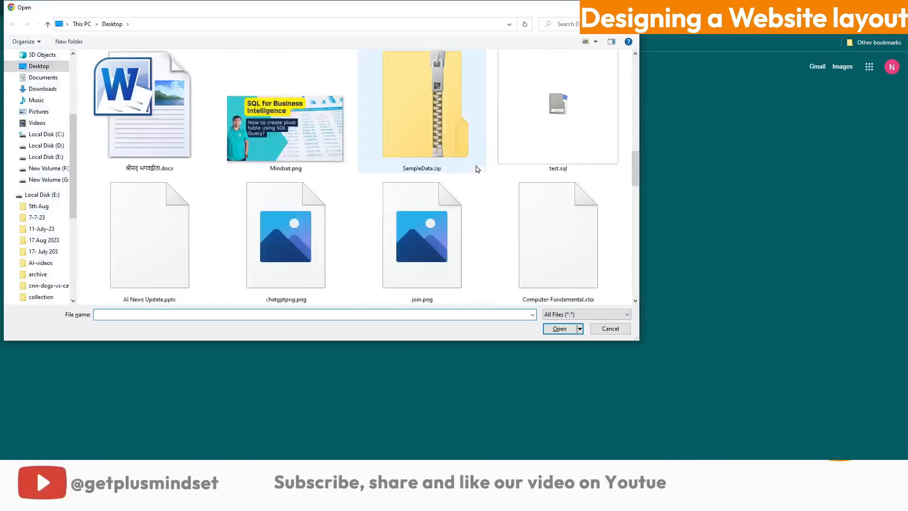
{"action": "scroll", "coordinate": [476, 170], "scroll_direction": "up", "scroll_amount": 10}
{"action": "left_click", "coordinate": [553, 142]}
{"action": "left_click", "coordinate": [562, 329]}
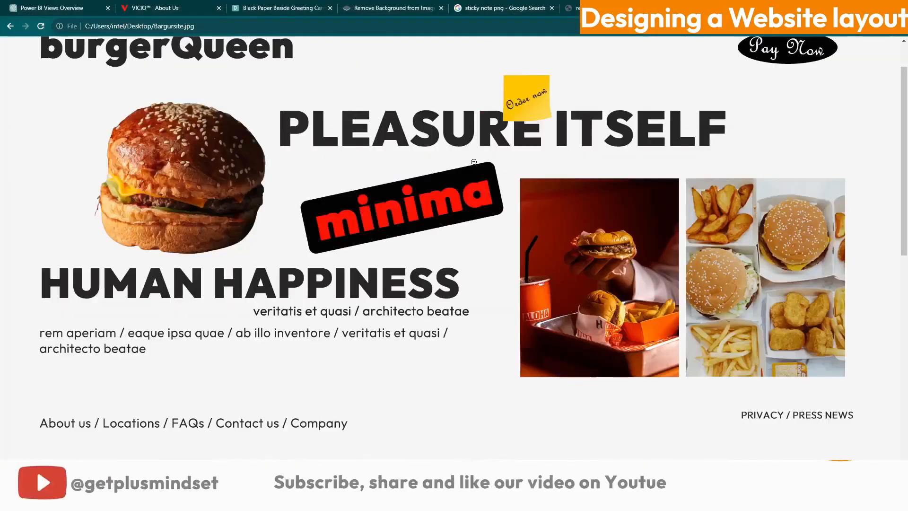
View the mockup at full size, scroll through it, then return to Photoshop
{"action": "left_click", "coordinate": [510, 243]}
{"action": "scroll", "coordinate": [499, 209], "scroll_direction": "down", "scroll_amount": 10}
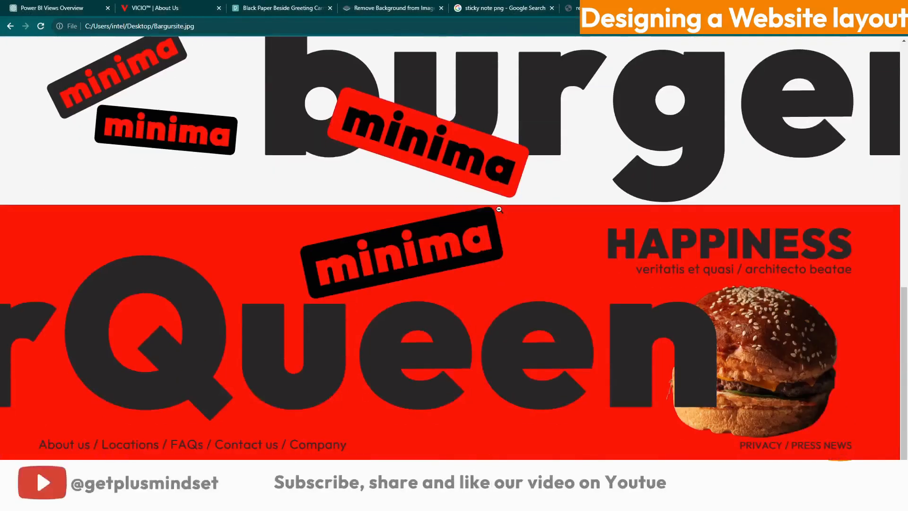
{"action": "scroll", "coordinate": [499, 209], "scroll_direction": "up", "scroll_amount": 10}
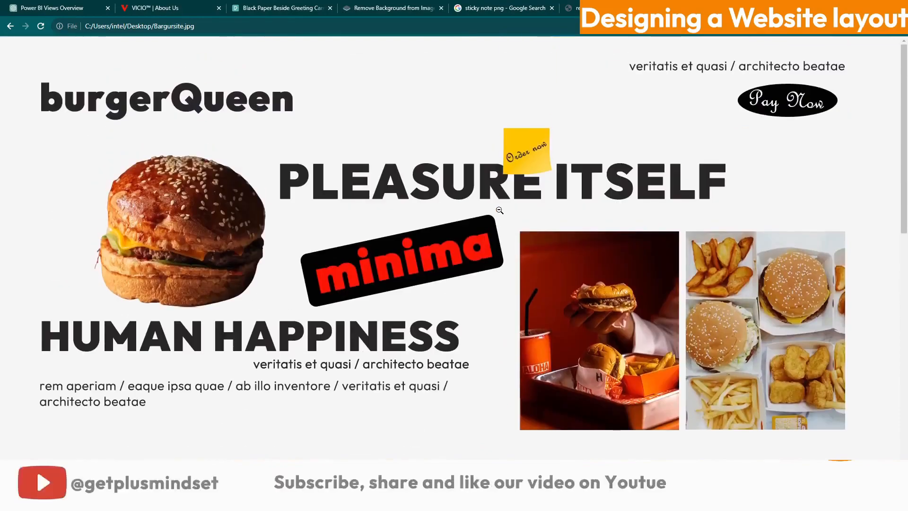
{"action": "scroll", "coordinate": [499, 209], "scroll_direction": "down", "scroll_amount": 10}
{"action": "scroll", "coordinate": [499, 209], "scroll_direction": "up", "scroll_amount": 10}
{"action": "scroll", "coordinate": [489, 224], "scroll_direction": "down", "scroll_amount": 5}
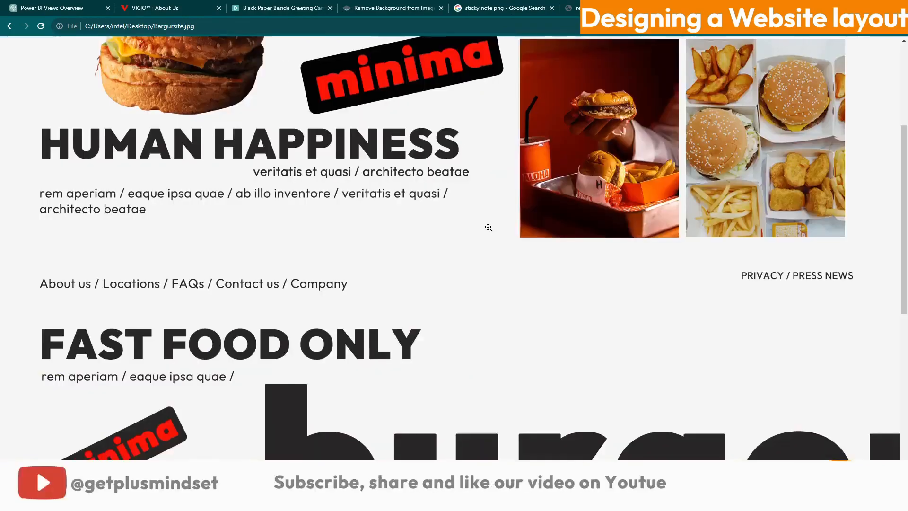
{"action": "scroll", "coordinate": [489, 224], "scroll_direction": "up", "scroll_amount": 5}
{"action": "scroll", "coordinate": [489, 225], "scroll_direction": "down", "scroll_amount": 10}
{"action": "scroll", "coordinate": [495, 221], "scroll_direction": "up", "scroll_amount": 5}
{"action": "left_click", "coordinate": [495, 221]}
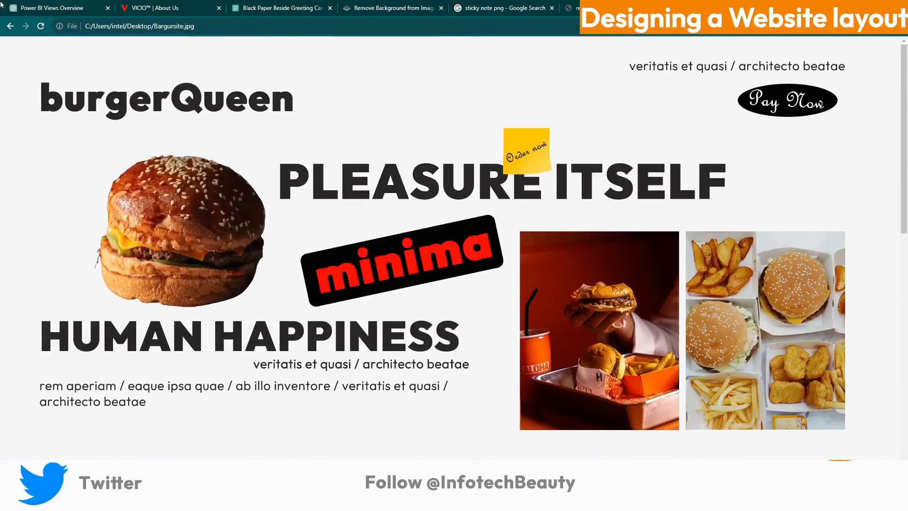
{"action": "key", "text": "alt+Tab"}
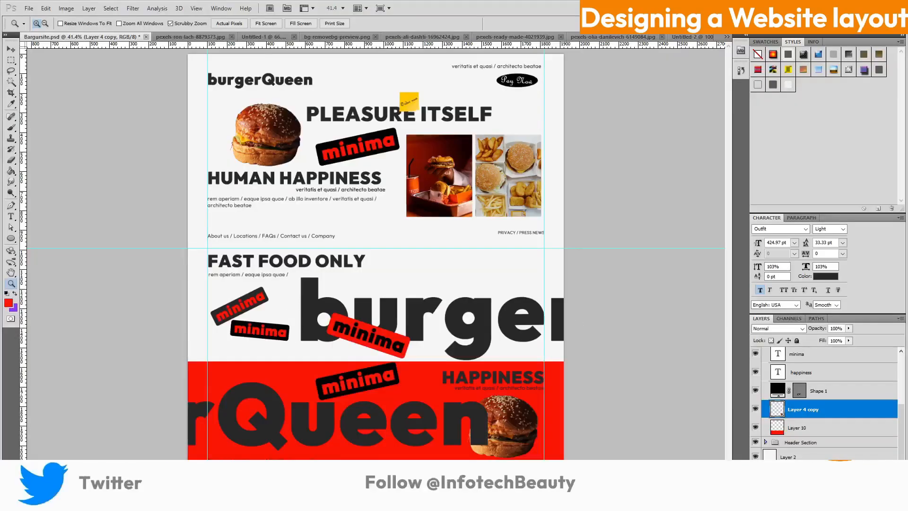